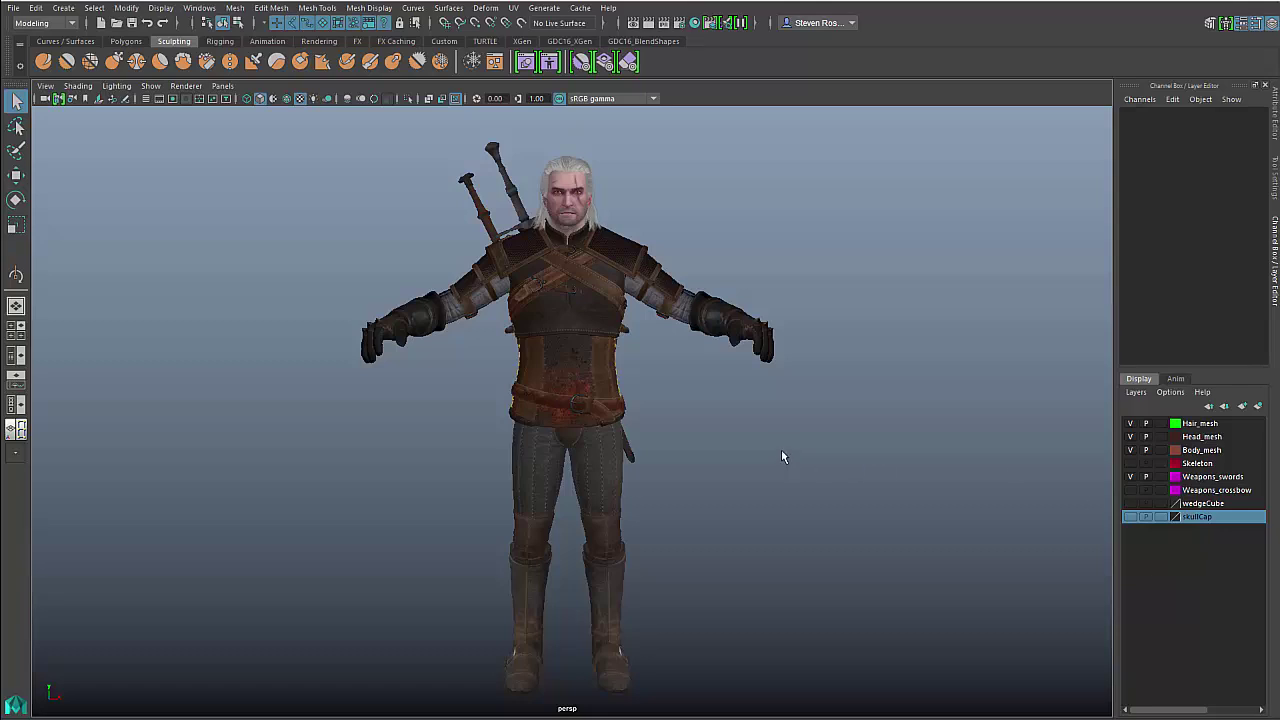
Select the character's head mesh and isolate it so the hair, body and swords are hidden
middle_click_drag(782, 451, 791, 612, "alt")
right_click_drag(572, 526, 723, 554, "alt")
mouse_move(723, 554)
left_mouse_down("alt")
mouse_move(794, 554)
mouse_move(709, 551)
mouse_move(720, 551)
left_mouse_up("alt")
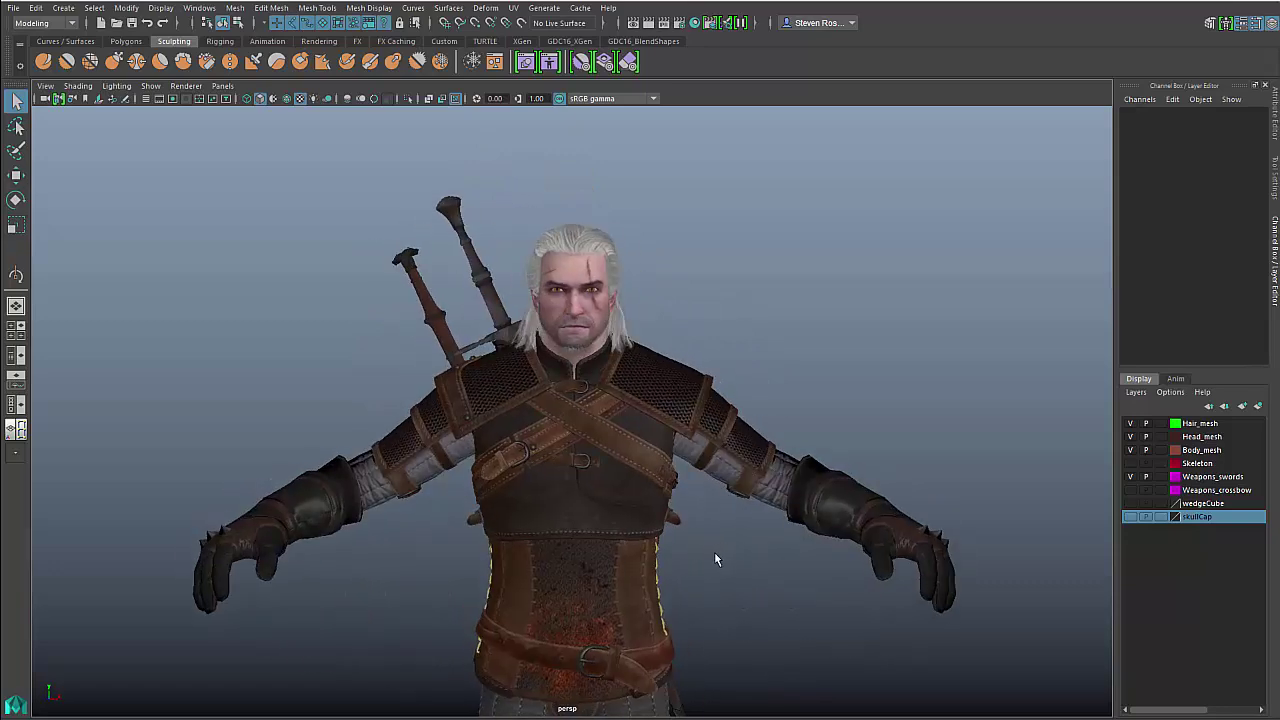
mouse_move(649, 517)
left_mouse_down("alt")
mouse_move(720, 520)
mouse_move(651, 503)
left_mouse_up("alt")
right_click_drag(620, 510, 604, 478, "alt")
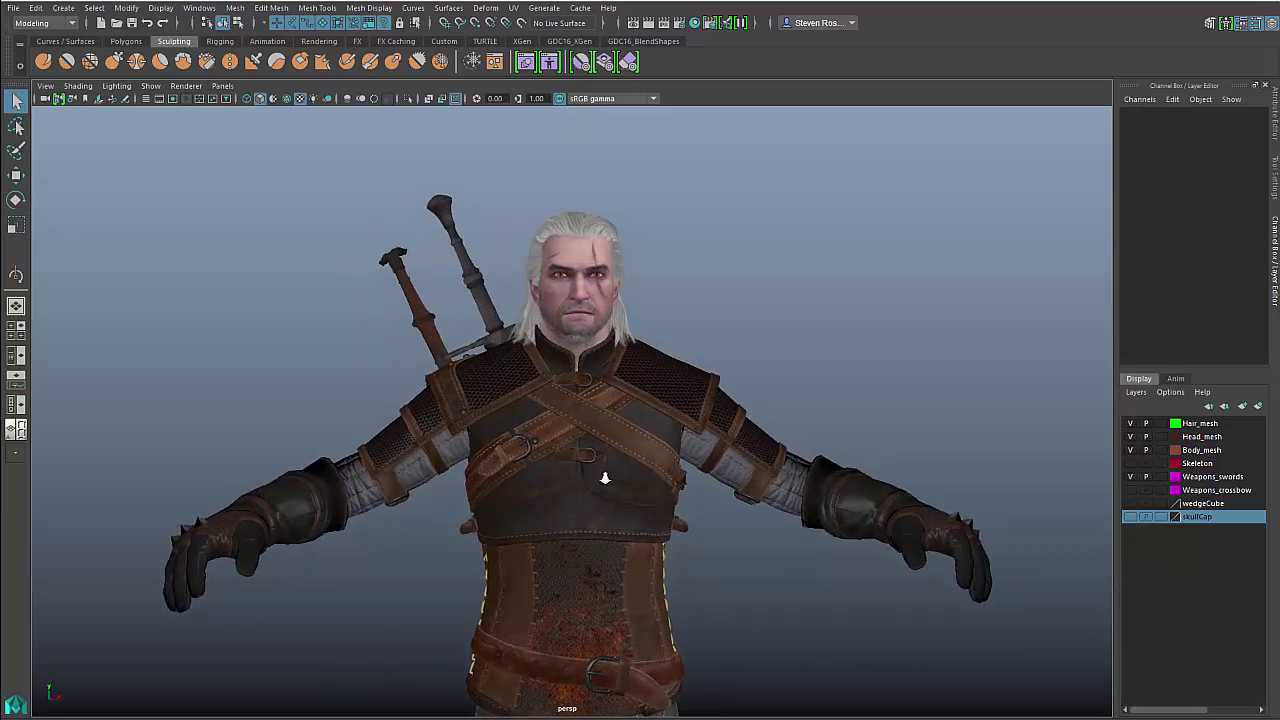
left_click_drag(600, 443, 640, 464, "alt")
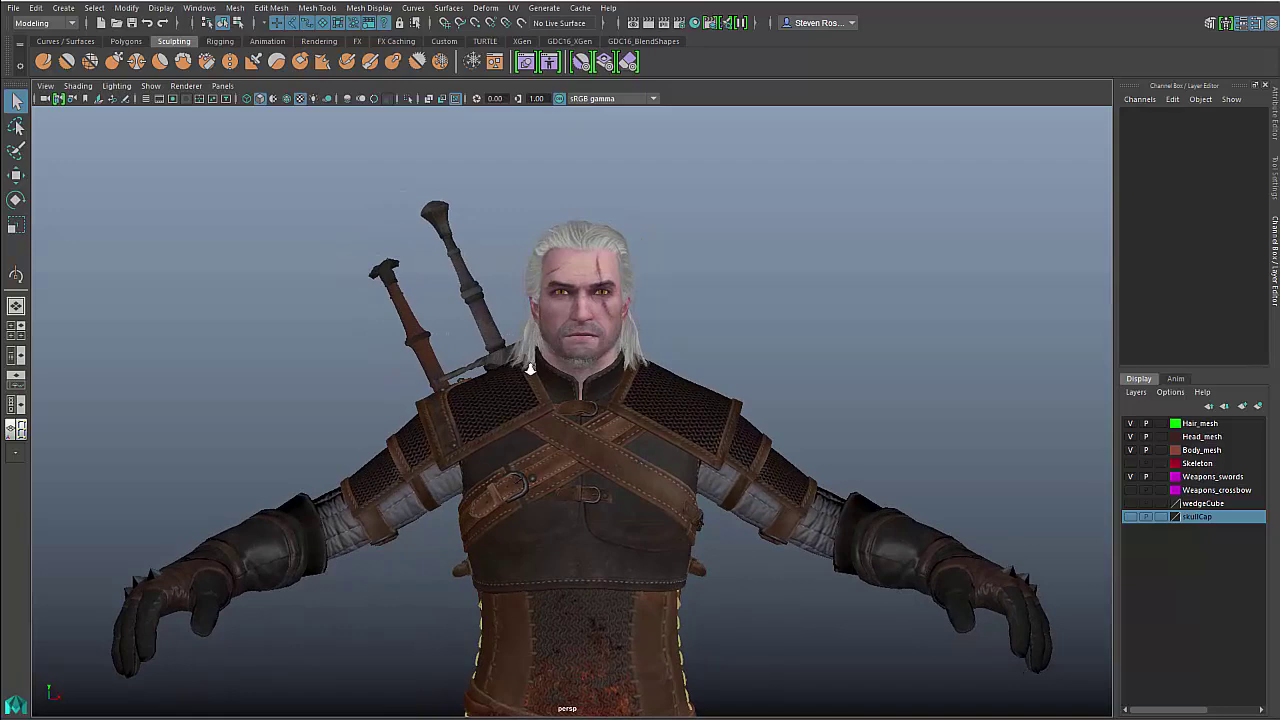
right_click_drag(527, 369, 616, 330, "alt")
middle_click_drag(690, 363, 696, 516, "alt")
right_click_drag(695, 516, 626, 428, "alt")
left_click_drag(626, 428, 626, 420, "alt")
left_click(686, 446)
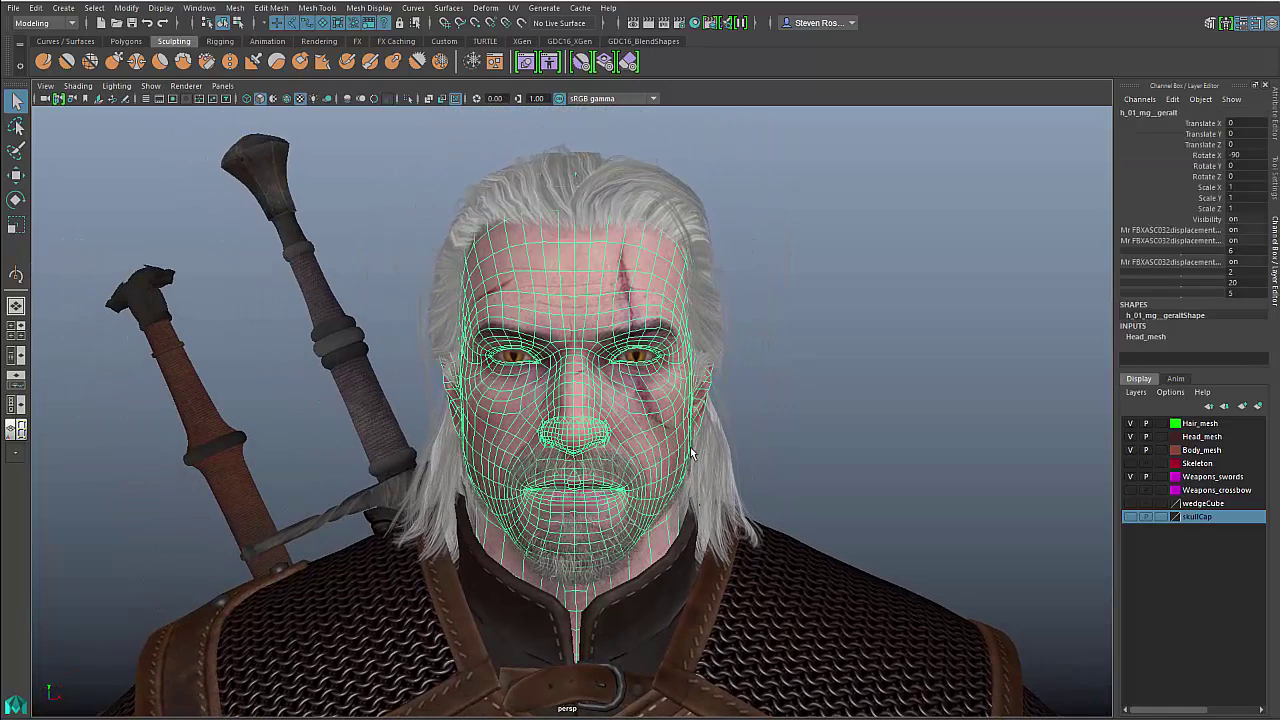
key("ctrl+1")
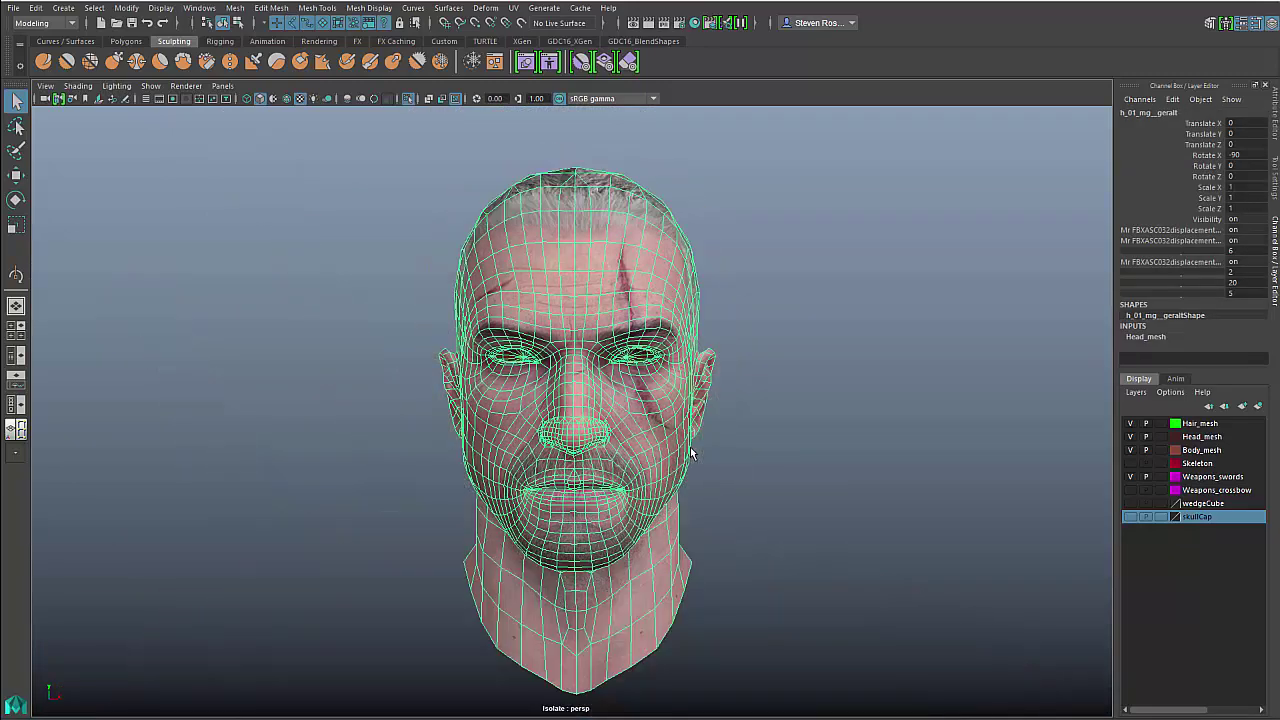
Examine the isolated head's face shape and wireframe topology from the side and the front
left_click(777, 380)
right_click_drag(777, 380, 769, 442, "alt")
mouse_move(769, 442)
left_mouse_down("alt")
mouse_move(720, 444)
mouse_move(790, 444)
mouse_move(748, 444)
left_mouse_up("alt")
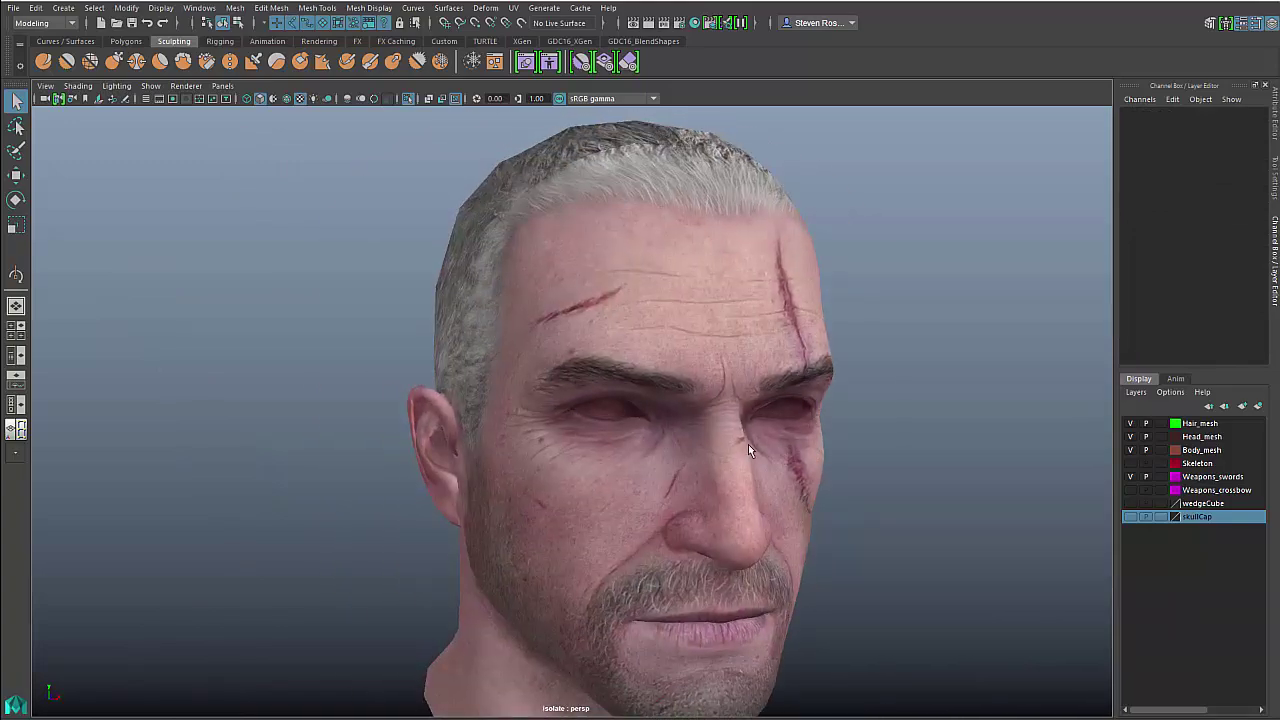
left_click(768, 460)
left_click_drag(830, 498, 800, 492, "alt")
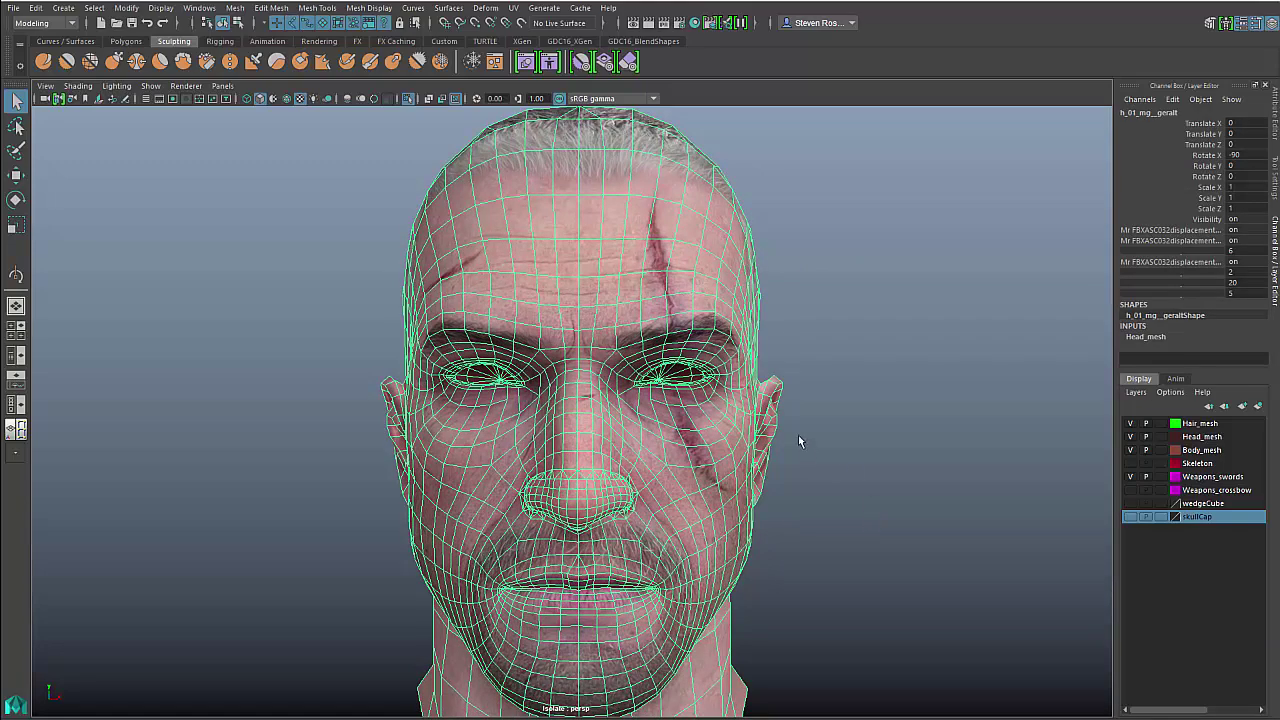
right_click_drag(799, 438, 776, 436, "alt")
middle_click_drag(776, 436, 787, 456, "alt")
right_click_drag(760, 450, 665, 431, "alt")
left_click_drag(665, 430, 775, 408, "alt")
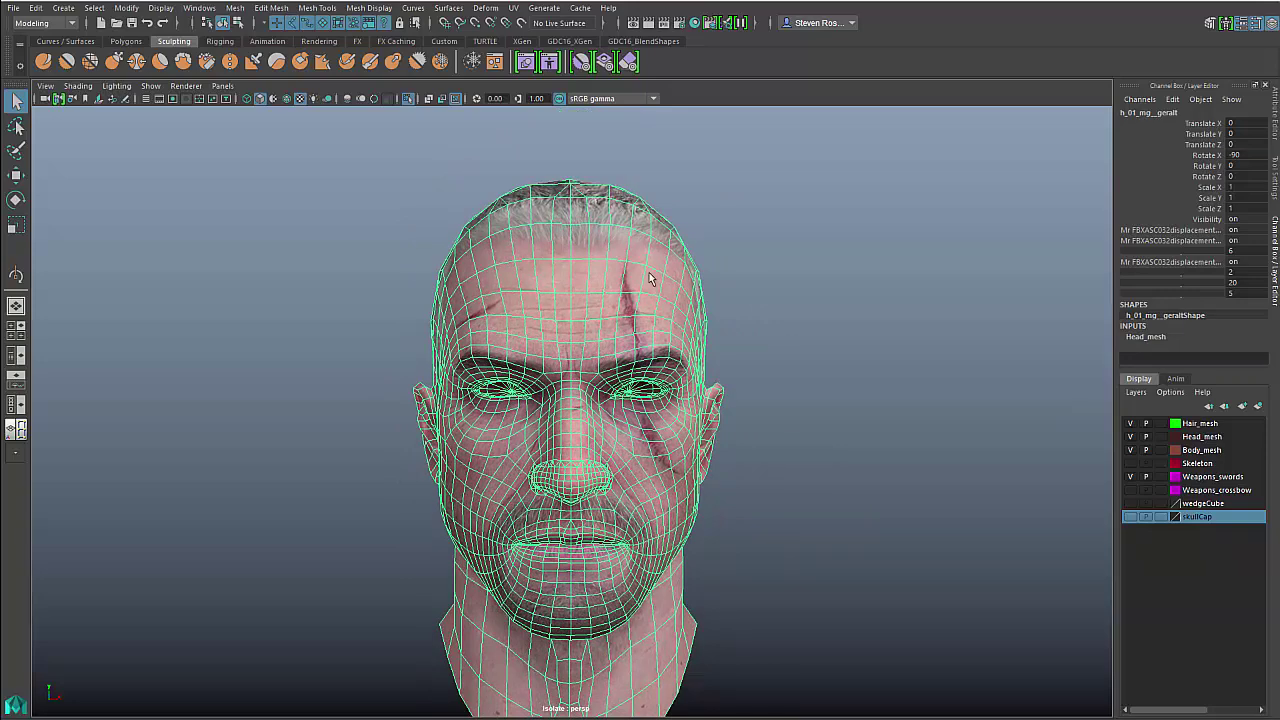
Enable World X symmetry and select the forehead face over the scar with the Move tool active
key("F11")
left_click(625, 314)
key("b")
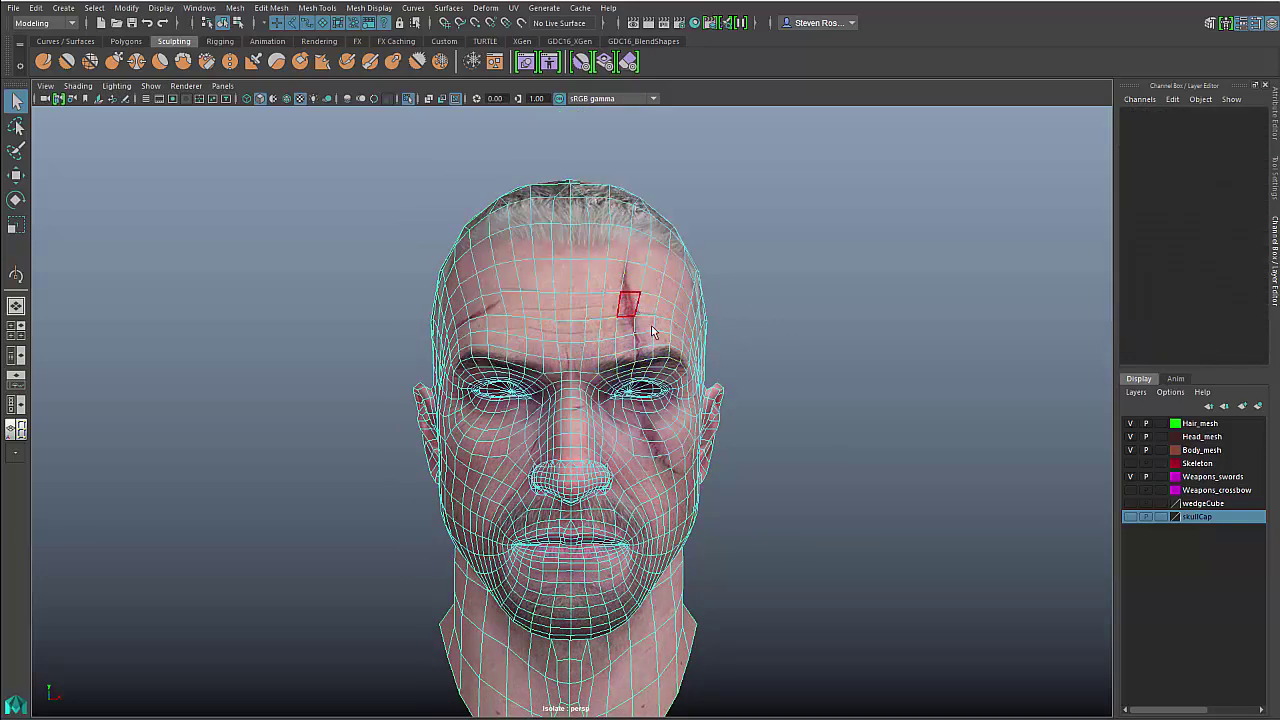
left_click(612, 308)
left_click(626, 327)
left_click(628, 306)
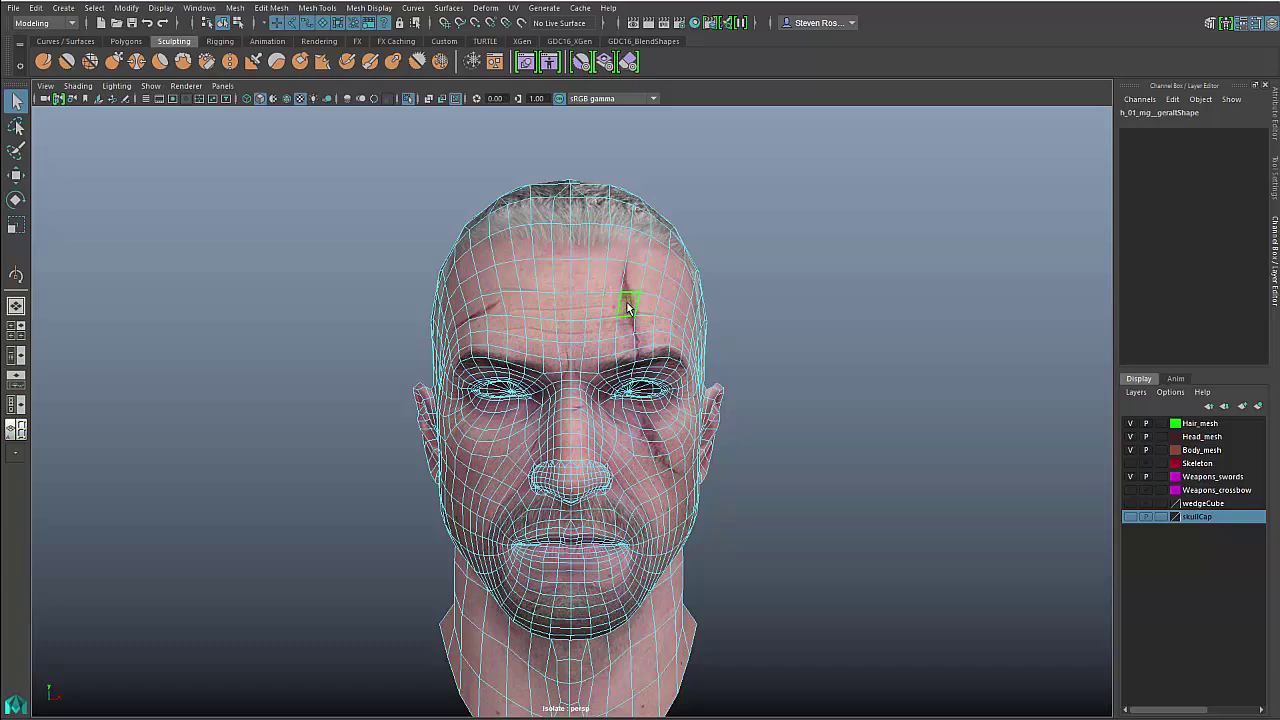
right_click_drag(627, 307, 629, 221, "ctrl+shift")
key("w")
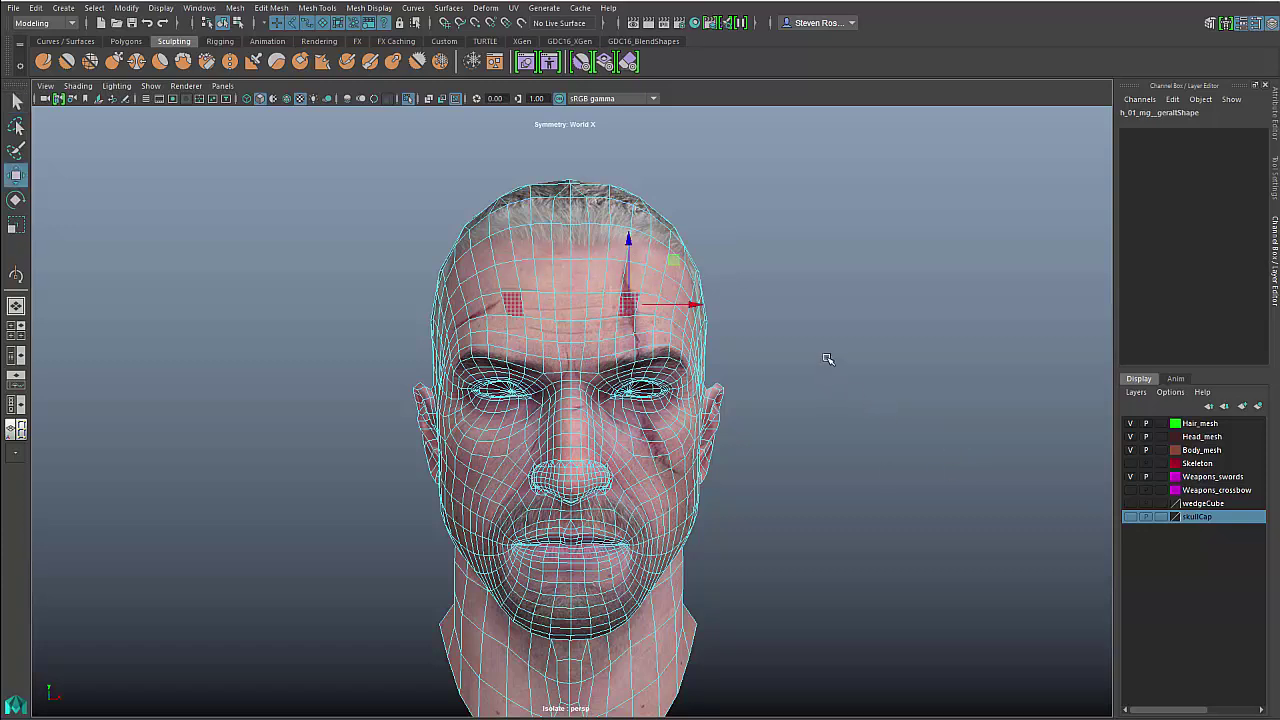
Try moving the mirrored forehead faces, undo the move and return to object mode
middle_click_drag(827, 357, 825, 329)
key("ctrl+z")
key("F8")
Cut new edges with Multi-Cut from below the eye up around its inner corner, mirrored on both sides
middle_click_drag(825, 387, 820, 363, "alt")
right_click_drag(820, 363, 783, 363, "alt")
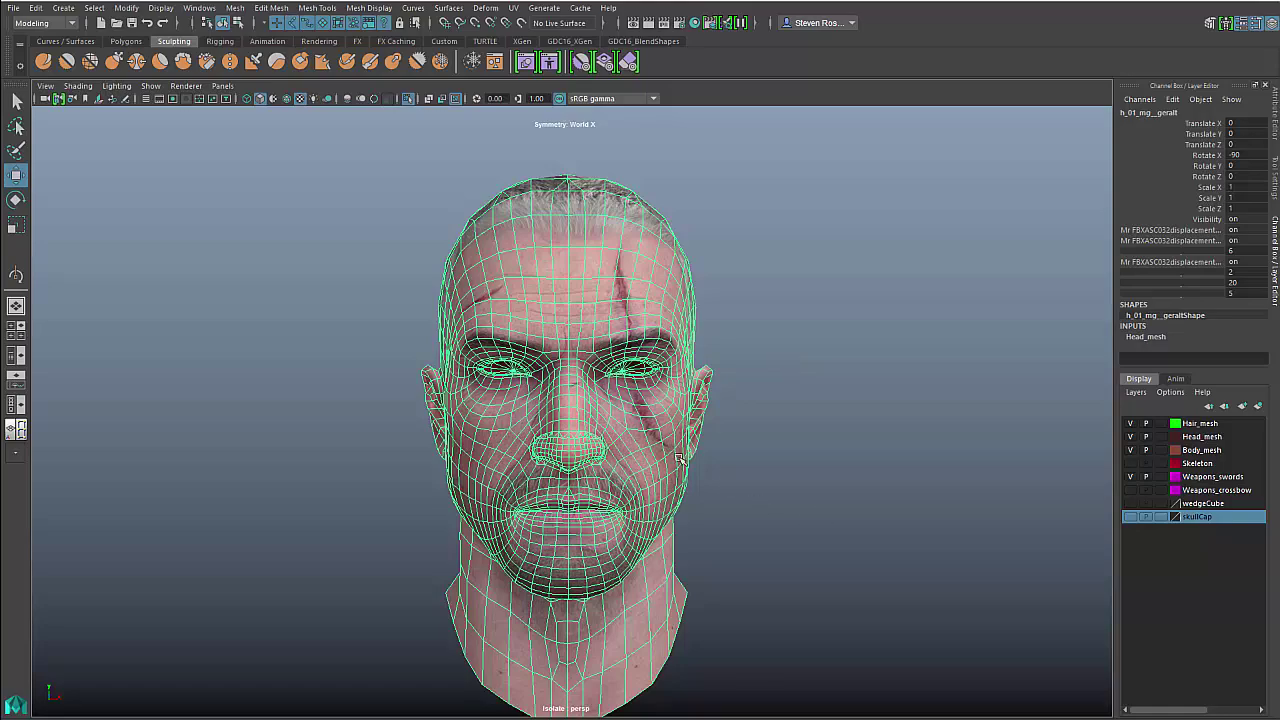
right_click_drag(474, 408, 740, 441, "alt")
middle_click_drag(740, 441, 743, 495, "alt")
right_click_drag(743, 495, 848, 511, "alt")
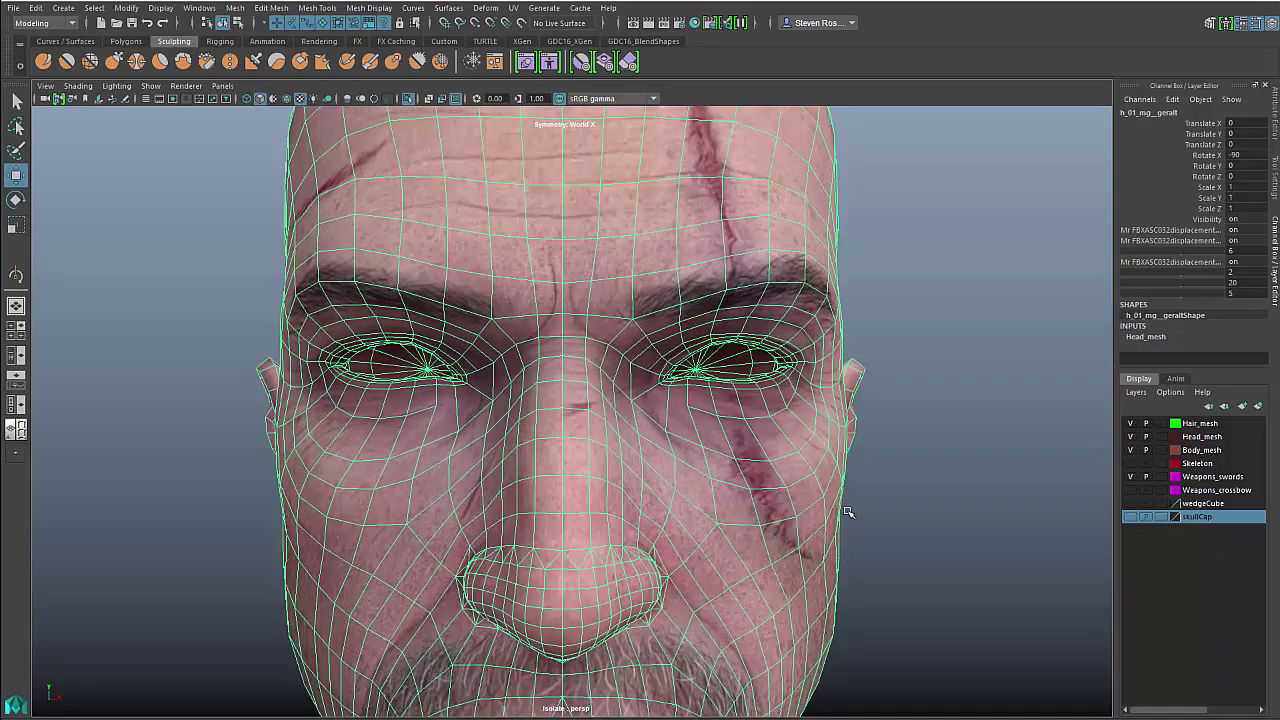
mouse_move(848, 511)
left_mouse_down("alt")
mouse_move(831, 514)
mouse_move(842, 514)
left_mouse_up("alt")
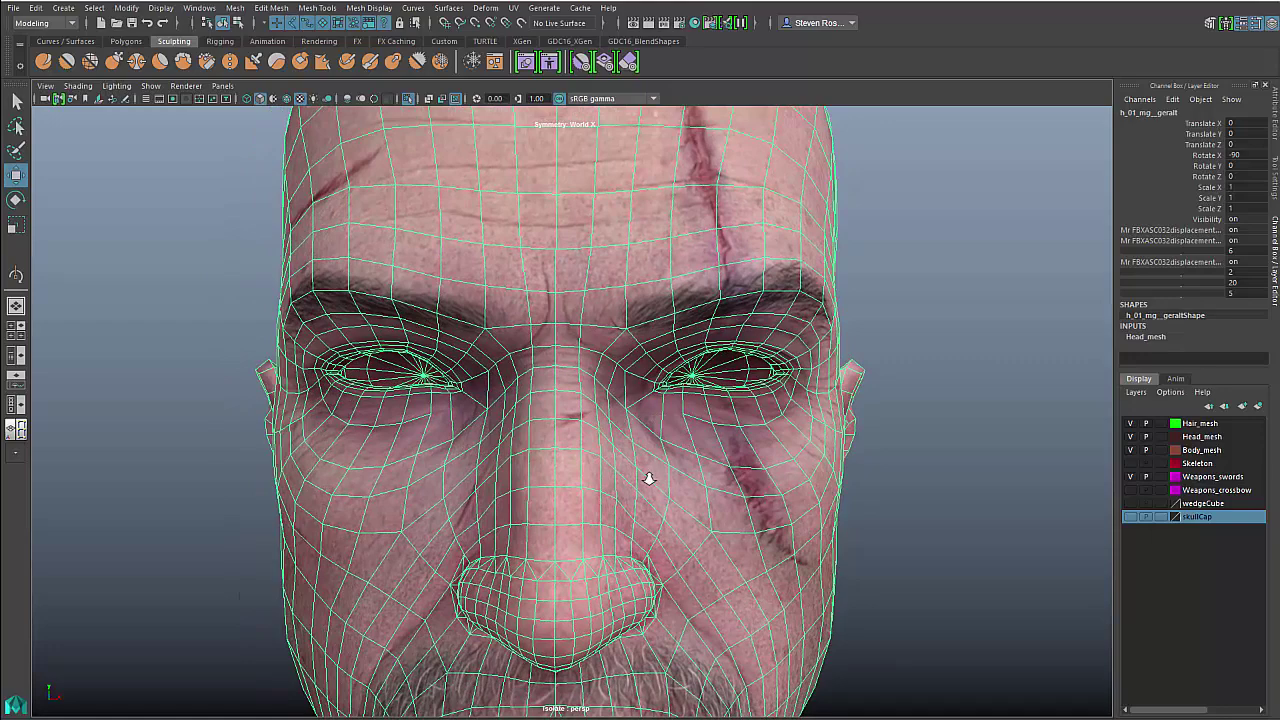
right_click_drag(646, 477, 701, 494, "alt")
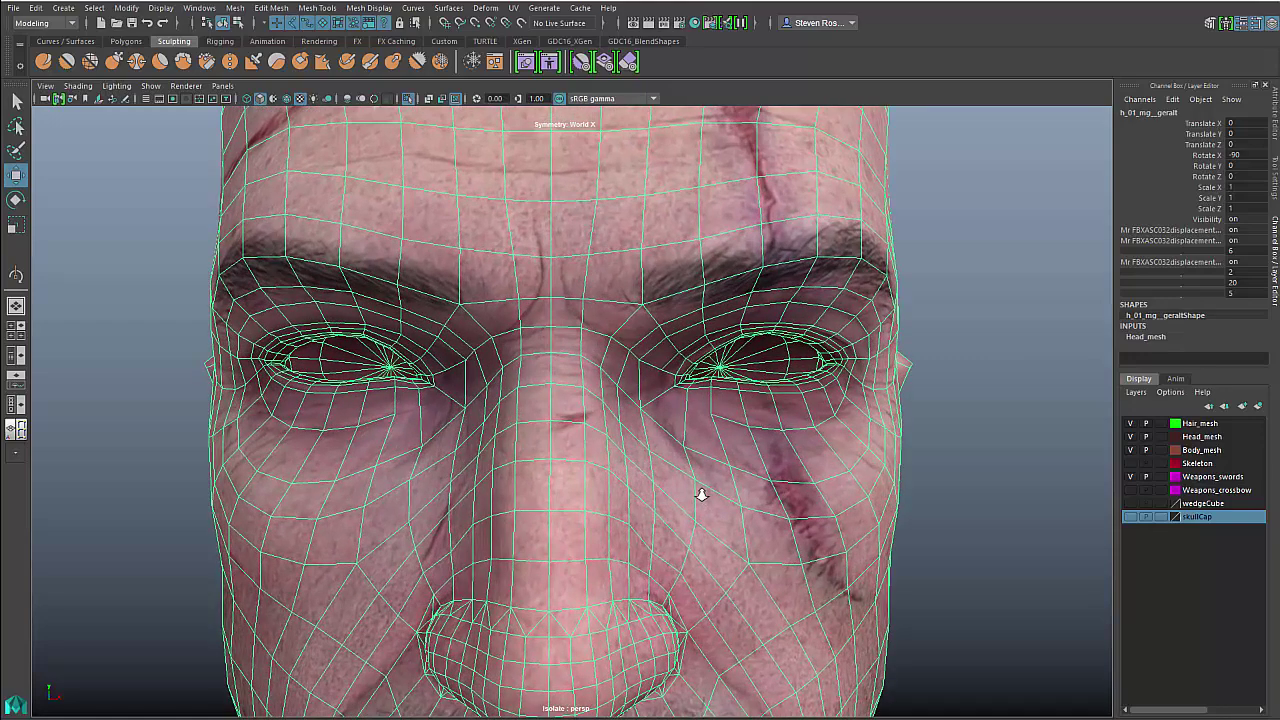
right_click(760, 423, "shift")
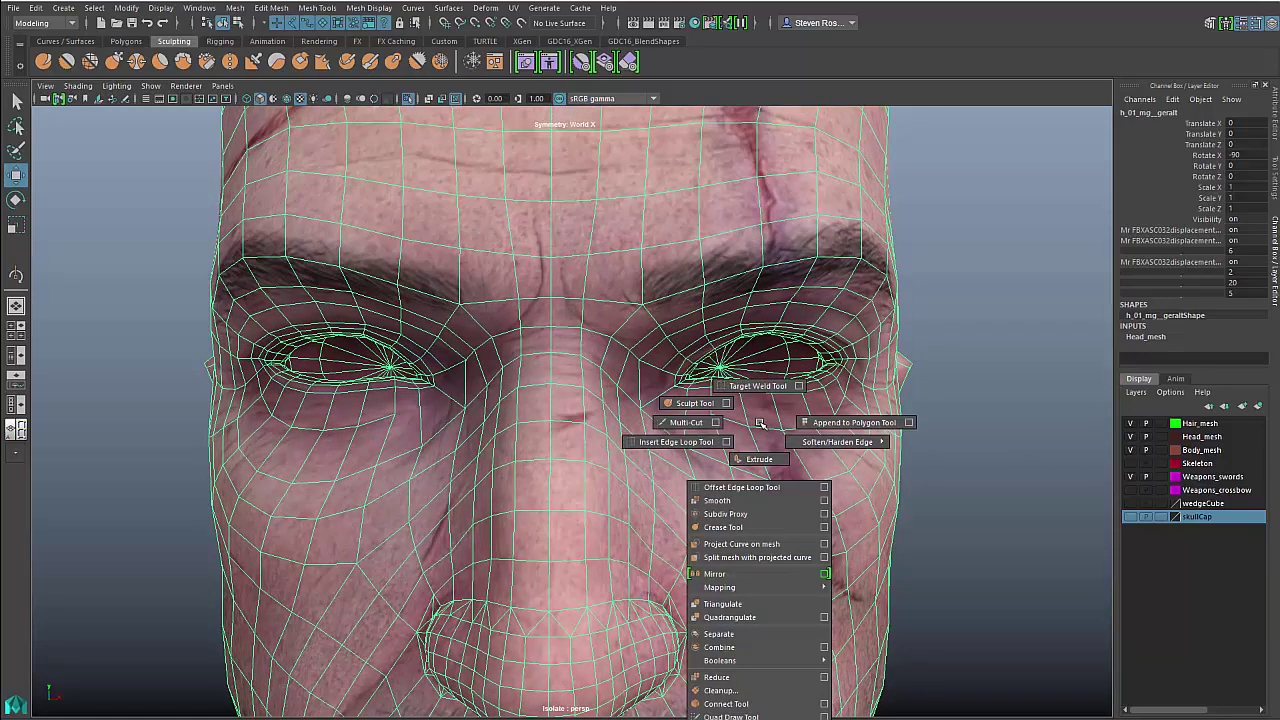
left_click(686, 422)
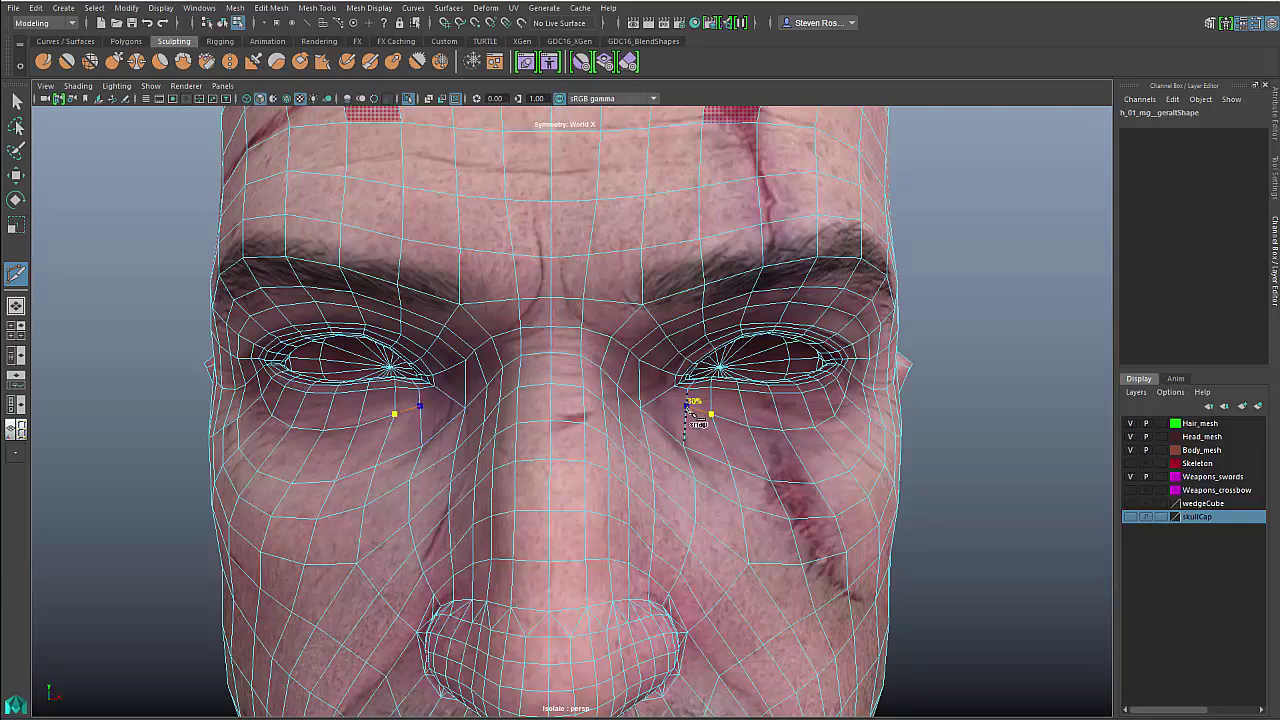
left_click(687, 406)
left_click(664, 393)
left_click(661, 372)
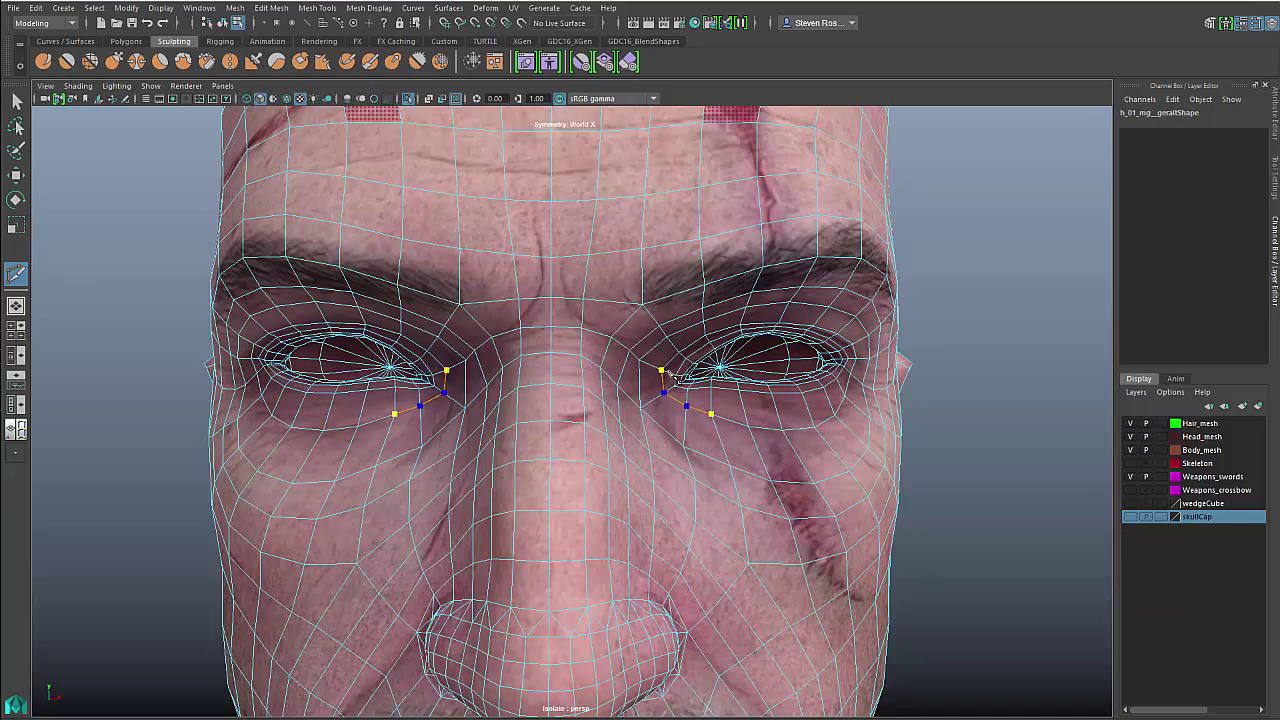
key("Return")
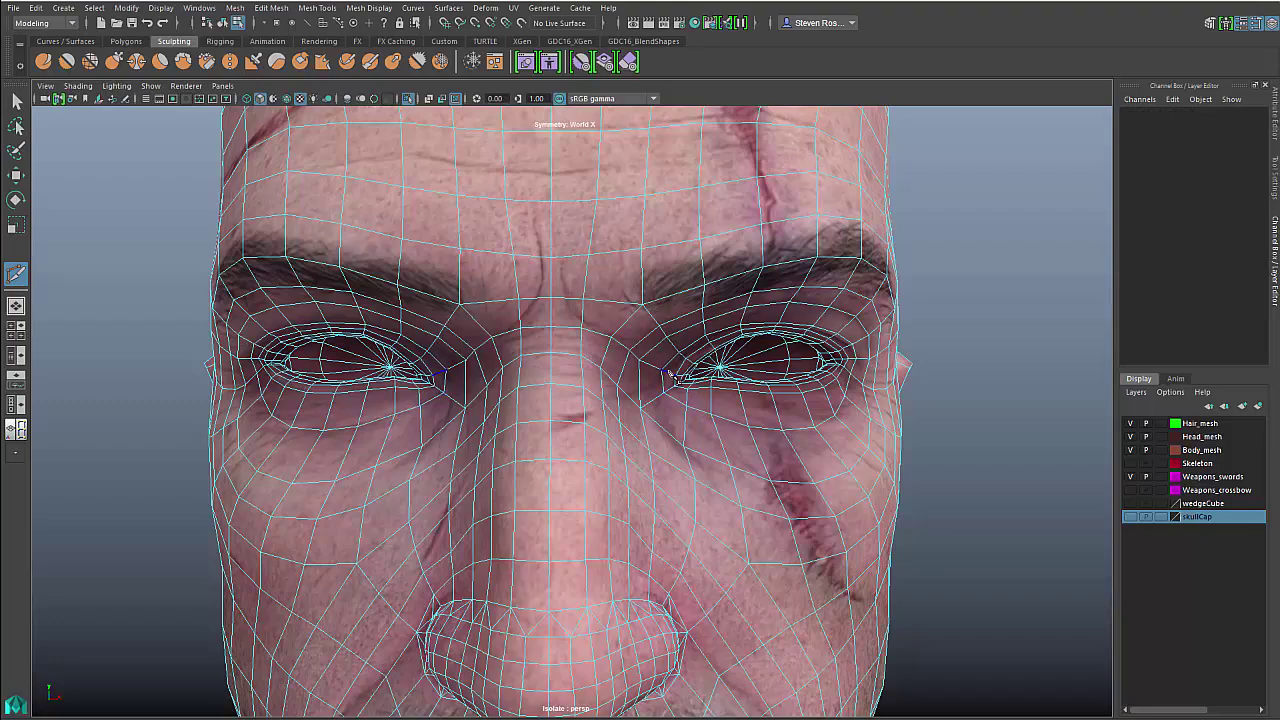
Insert an edge loop around both eyes with Multi-Cut and return to the Select tool
left_click_drag(672, 378, 620, 425, "alt")
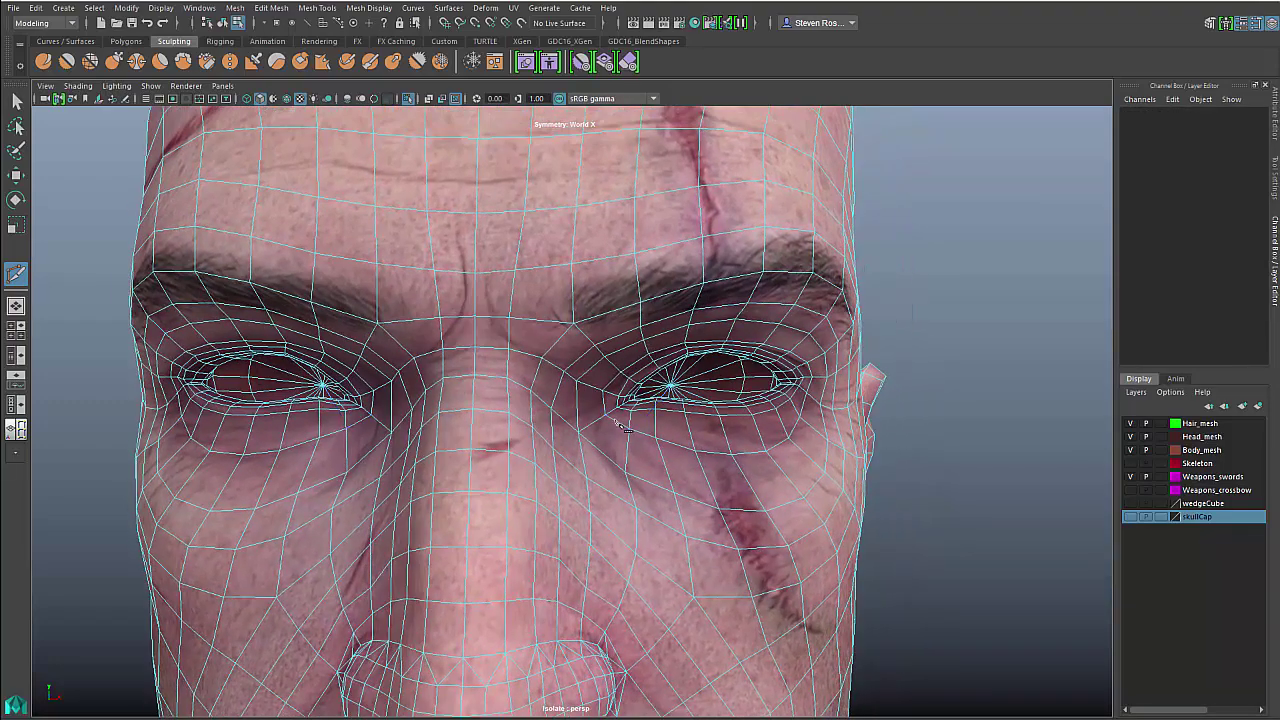
scroll(616, 421, "up", 1)
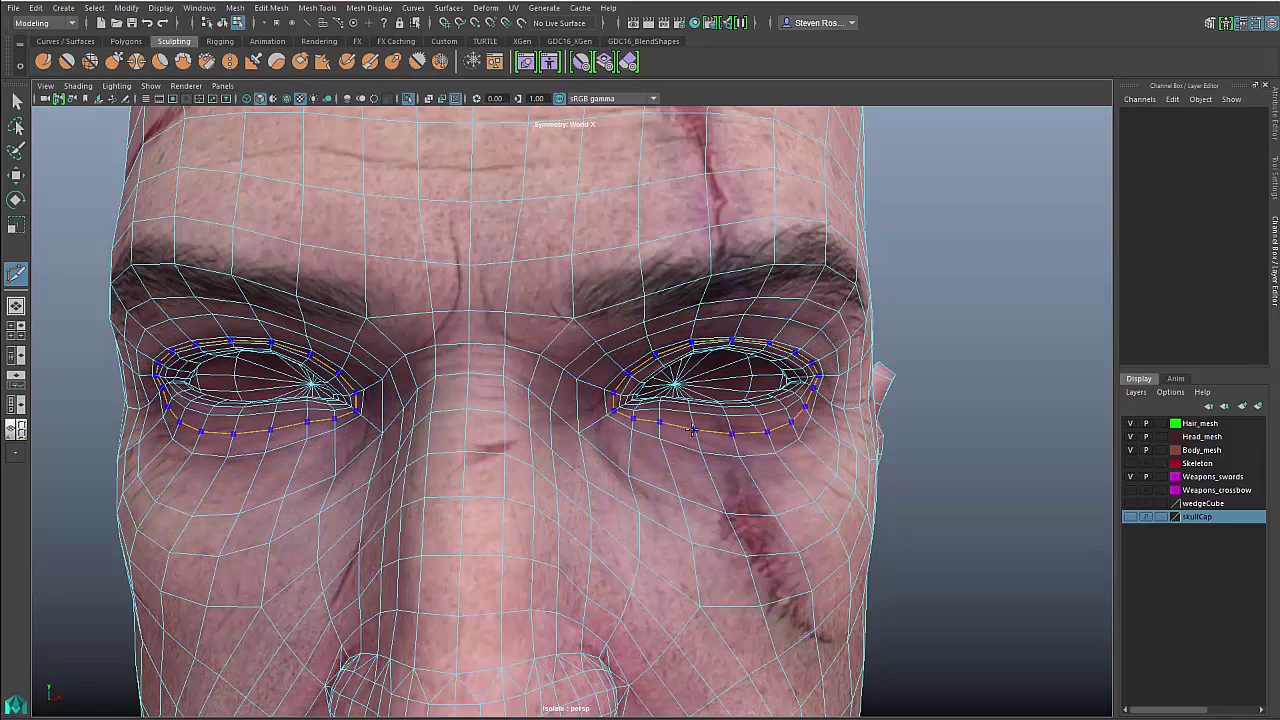
left_click(692, 430)
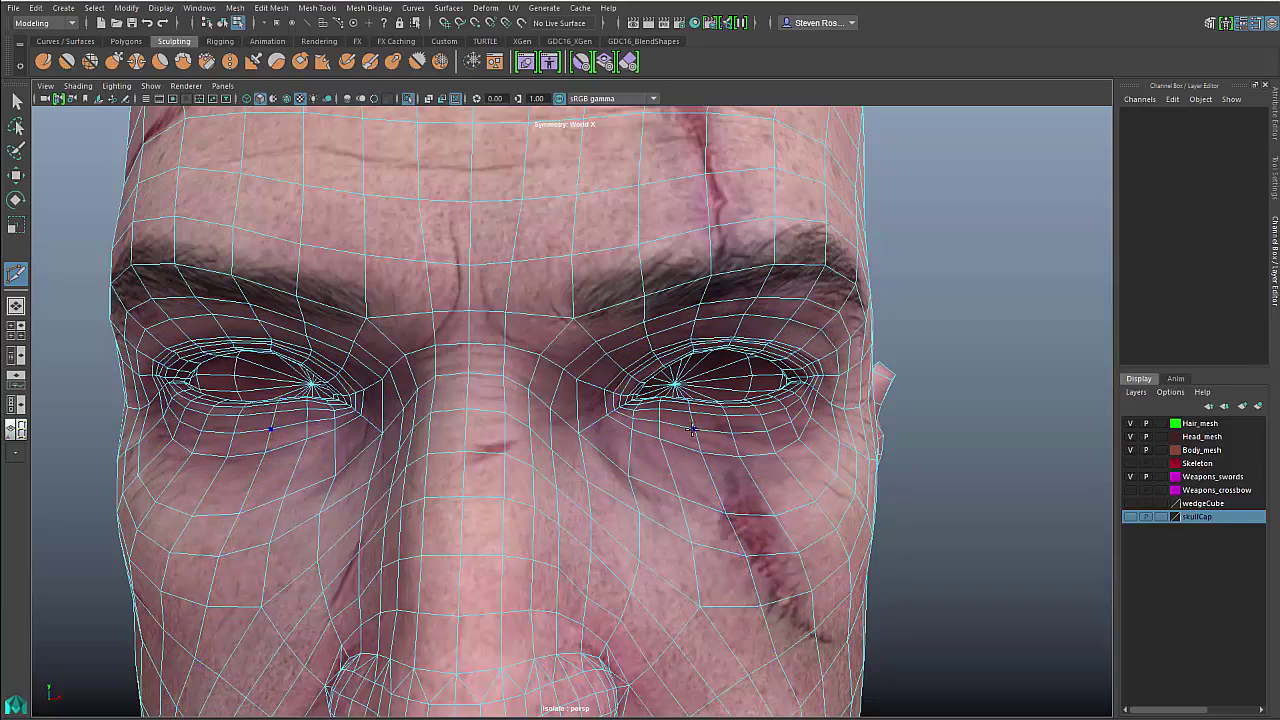
scroll(692, 430, "up", 6)
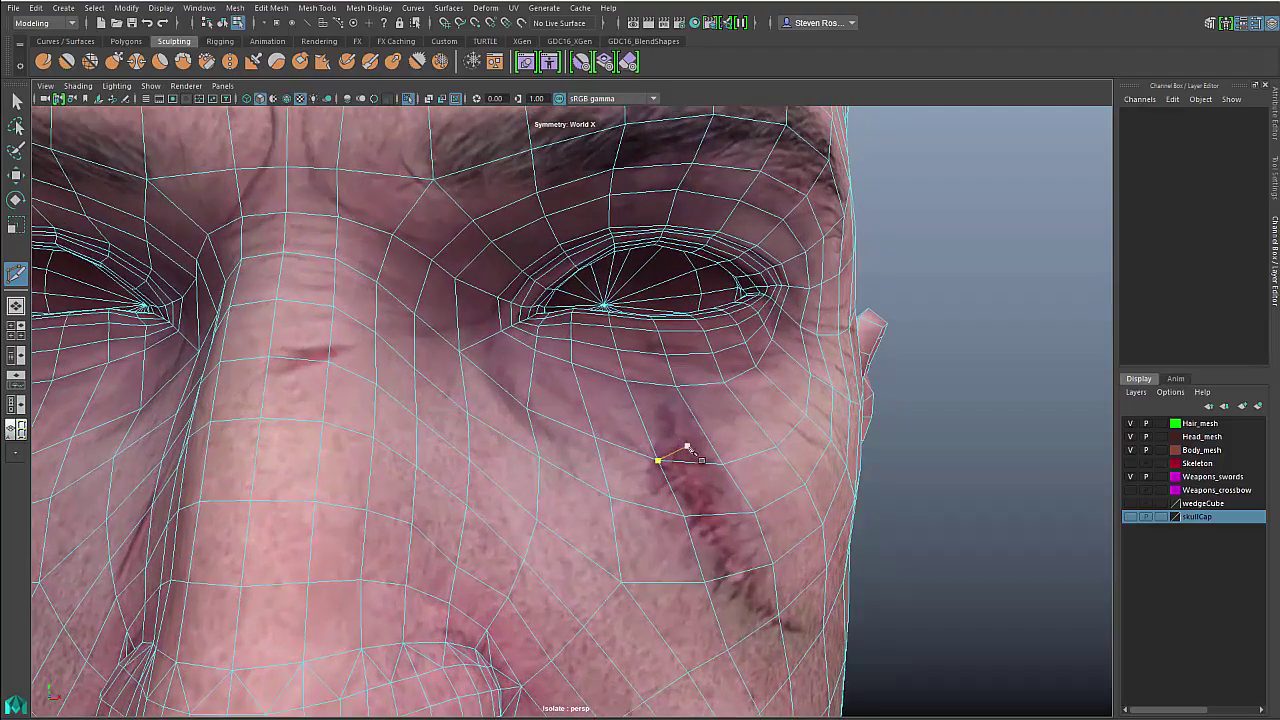
scroll(688, 452, "up", 4)
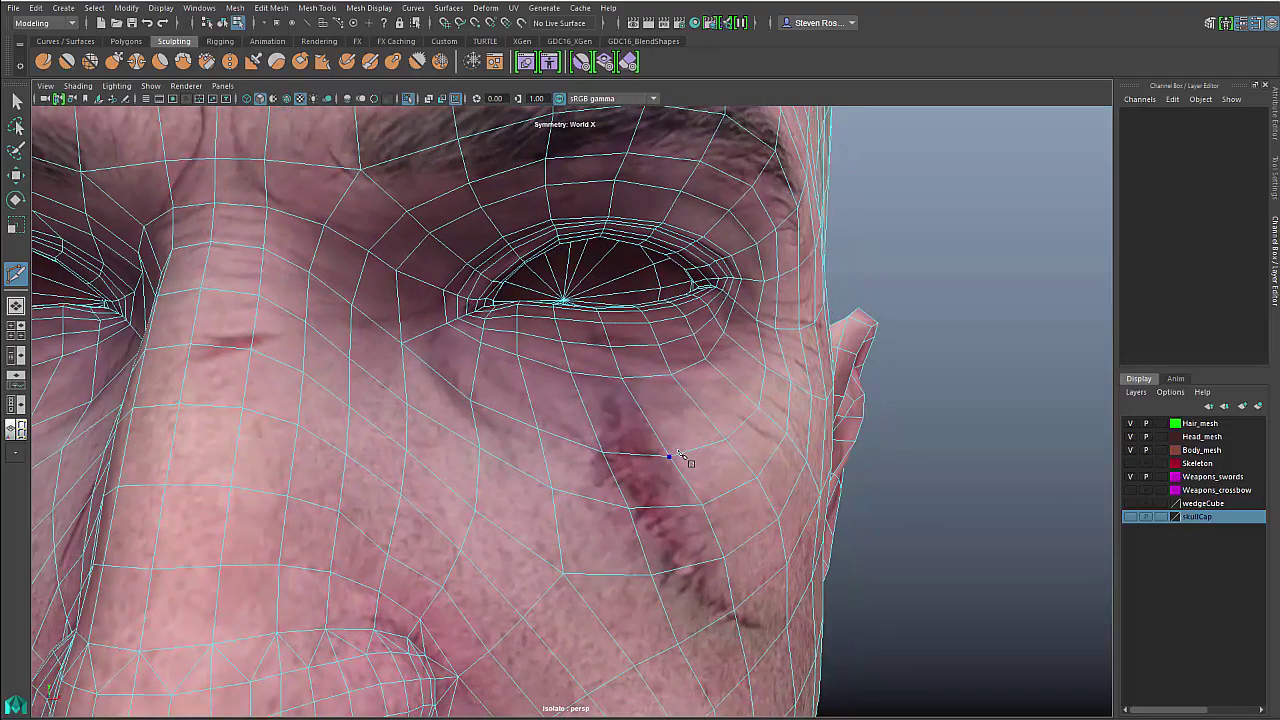
key("q")
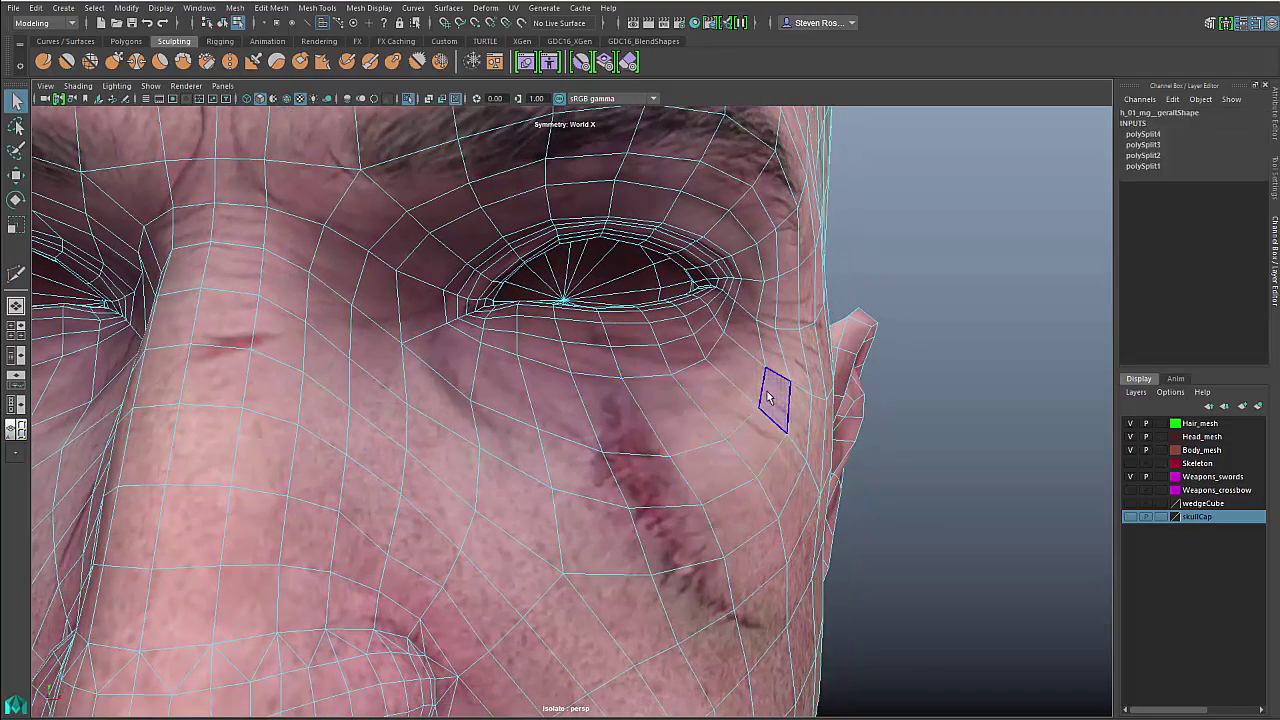
Select the mirrored strip of cheek faces beneath the eyes together with the vertices just beyond its outer and inner ends
left_click(773, 398)
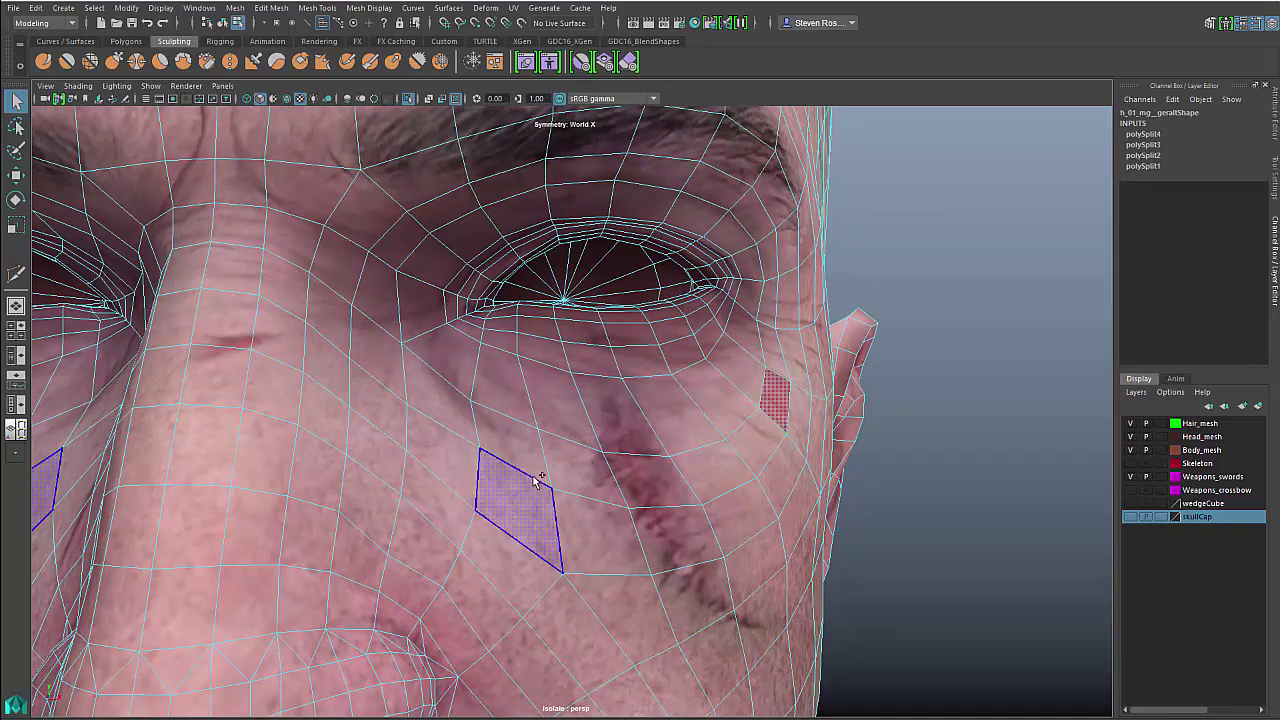
double_click(565, 469, "shift")
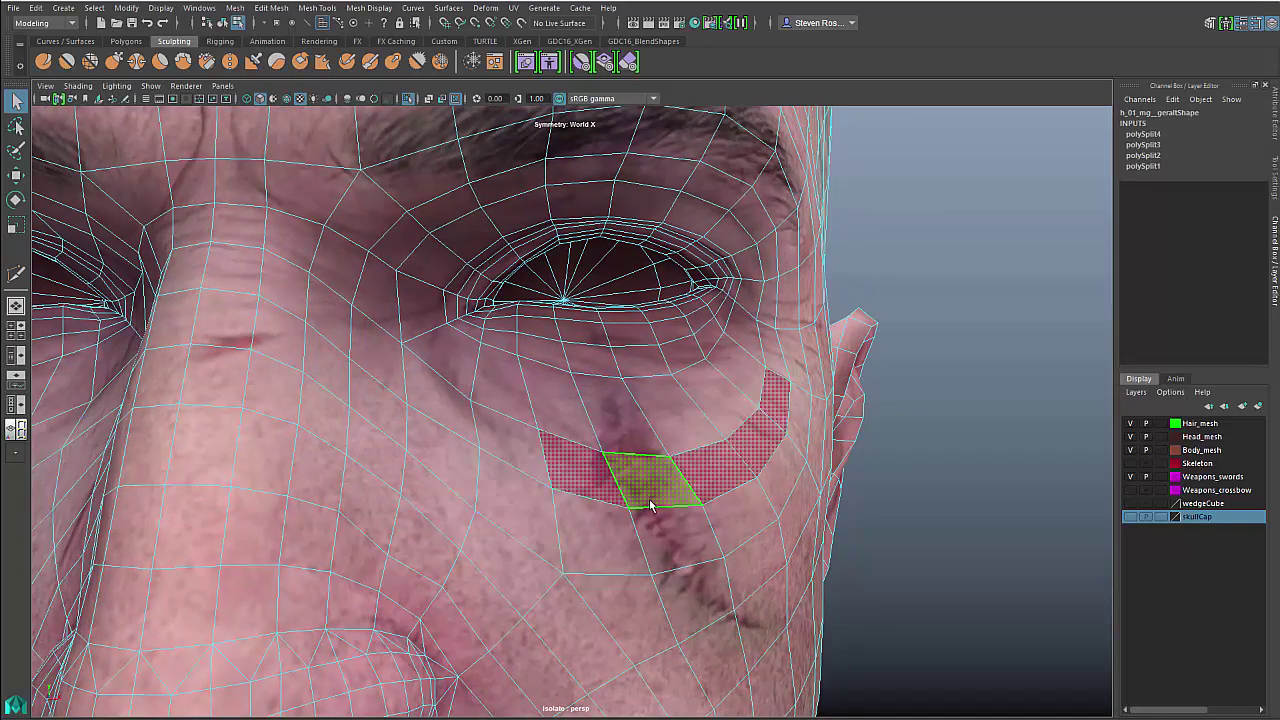
scroll(690, 524, "down", 2)
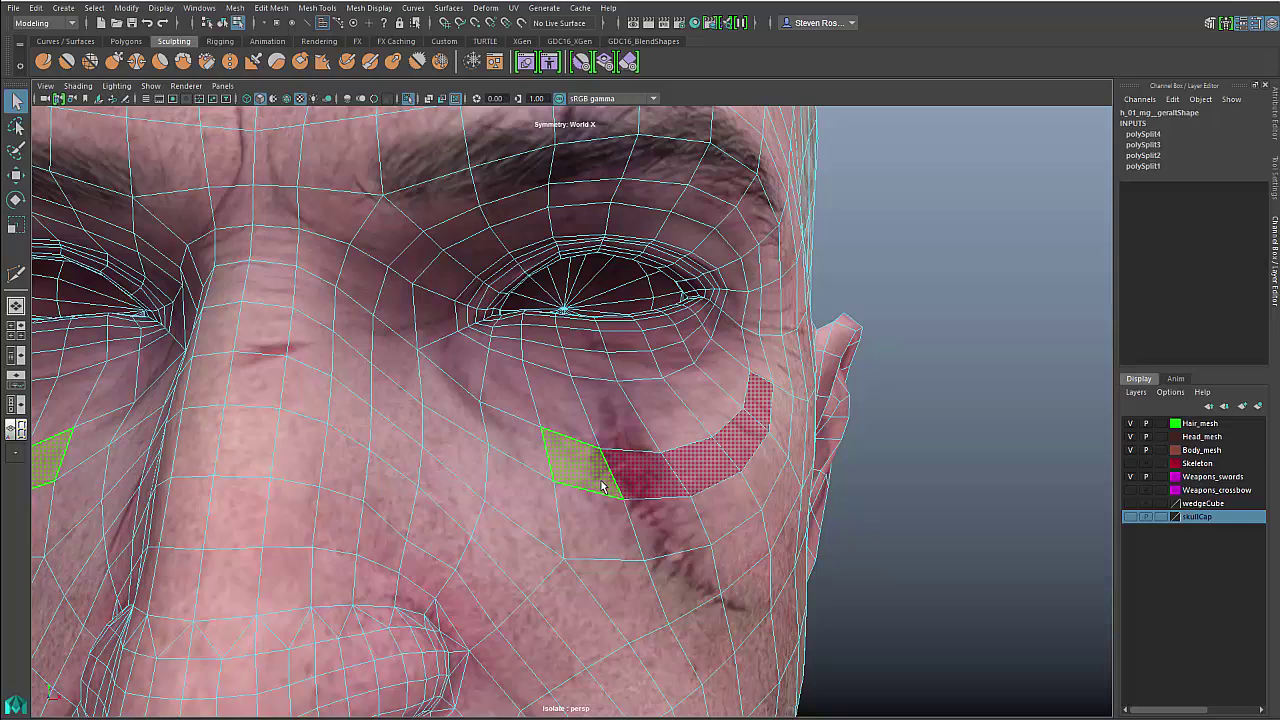
right_click(551, 468)
left_click(766, 400, "shift")
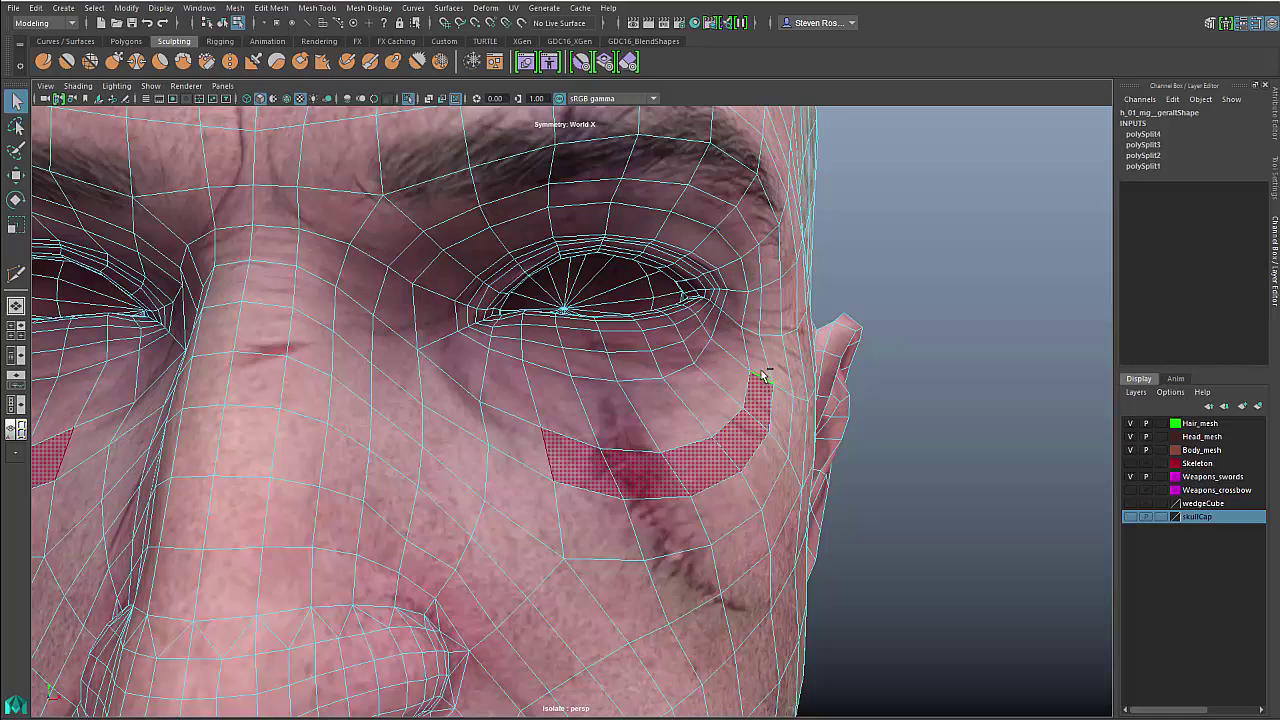
left_click(742, 328, "shift")
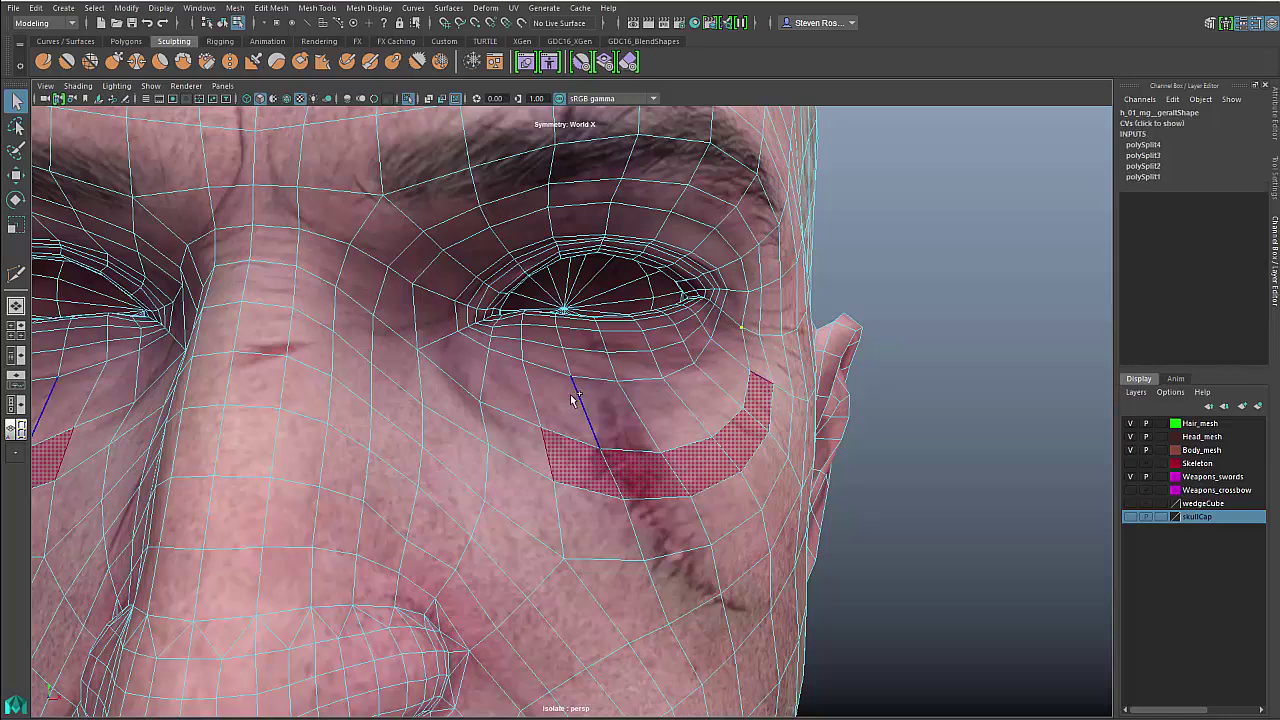
left_click(485, 404, "shift")
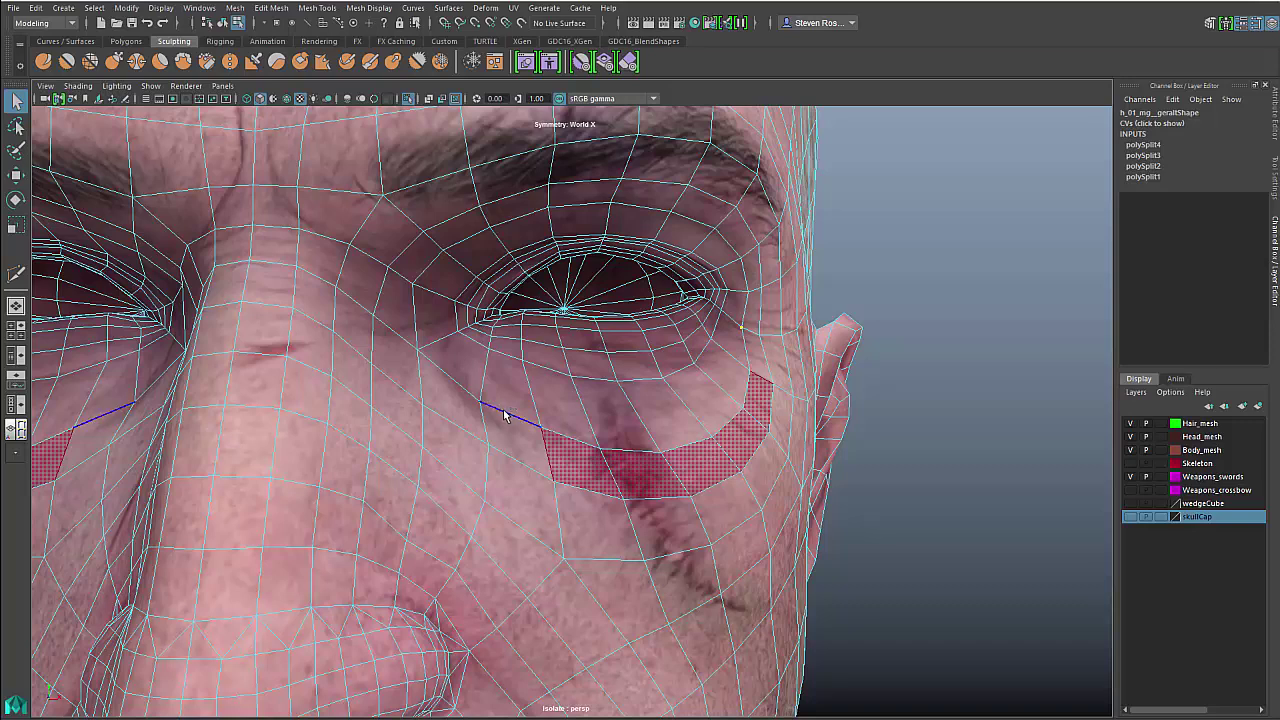
left_click(481, 402)
Connect the selected cheek faces and vertices beneath both eyes with the Connect tool and commit the new mirrored edges
right_click_drag(584, 450, 584, 570, "shift")
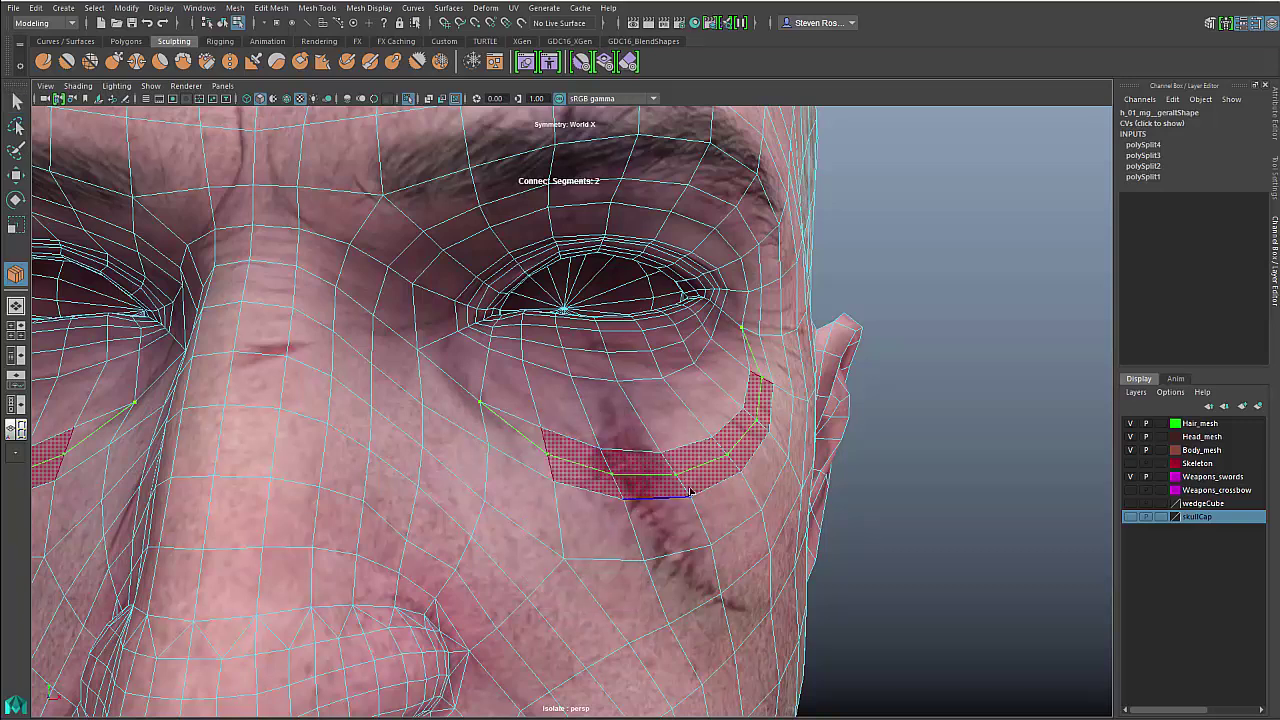
mouse_move(690, 484)
middle_mouse_down()
mouse_move(729, 472)
mouse_move(685, 468)
middle_mouse_up()
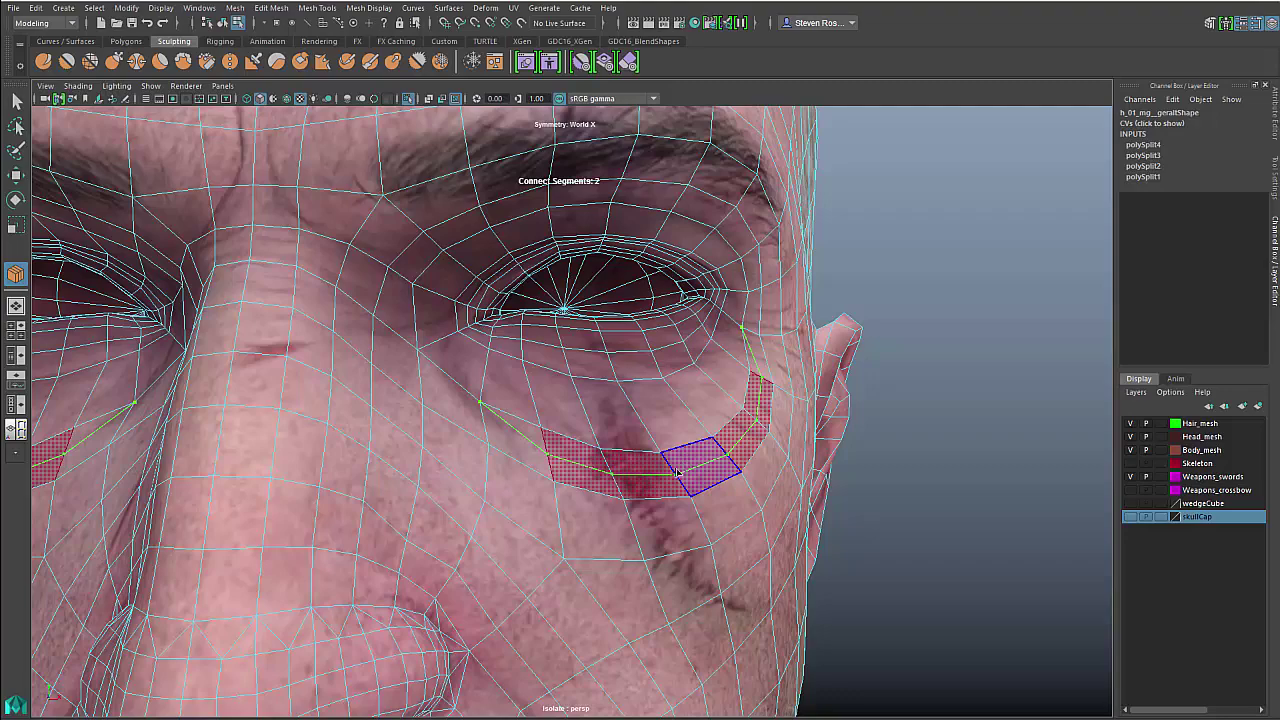
middle_click_drag(420, 474, 606, 484, "alt")
right_click_drag(606, 484, 518, 482, "alt")
middle_click_drag(518, 482, 528, 480, "alt")
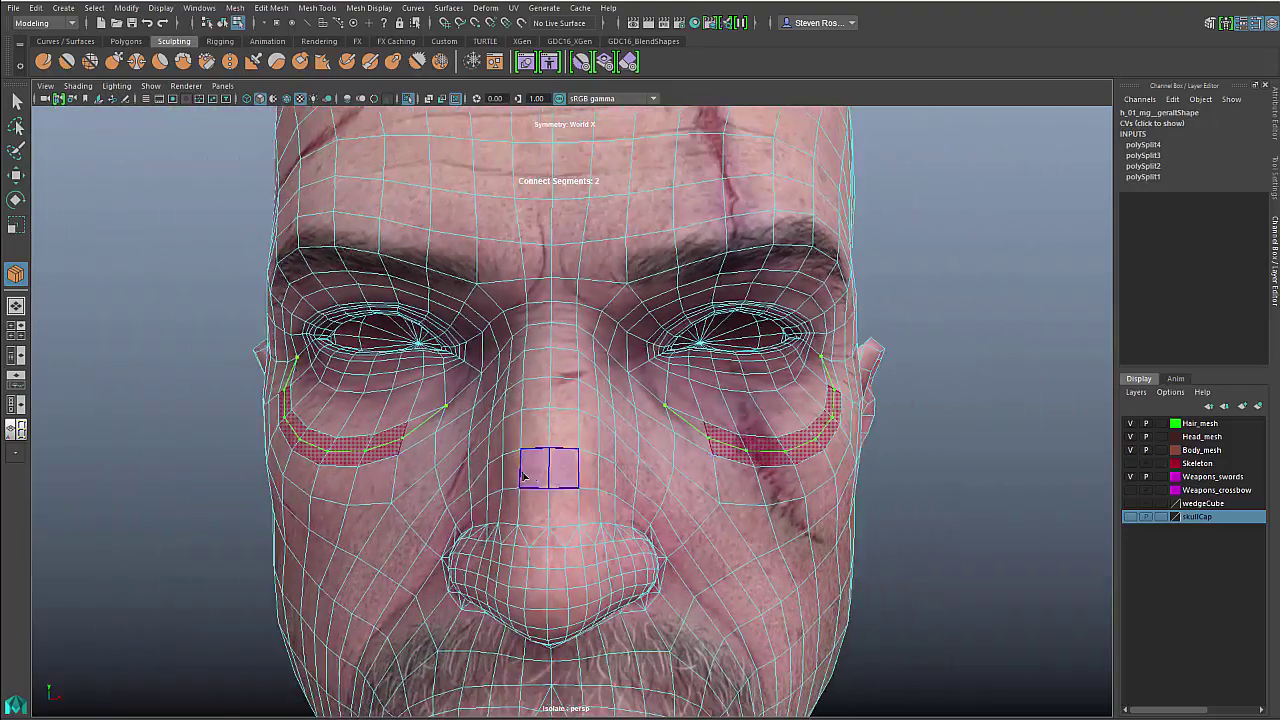
right_click_drag(629, 486, 580, 490, "alt")
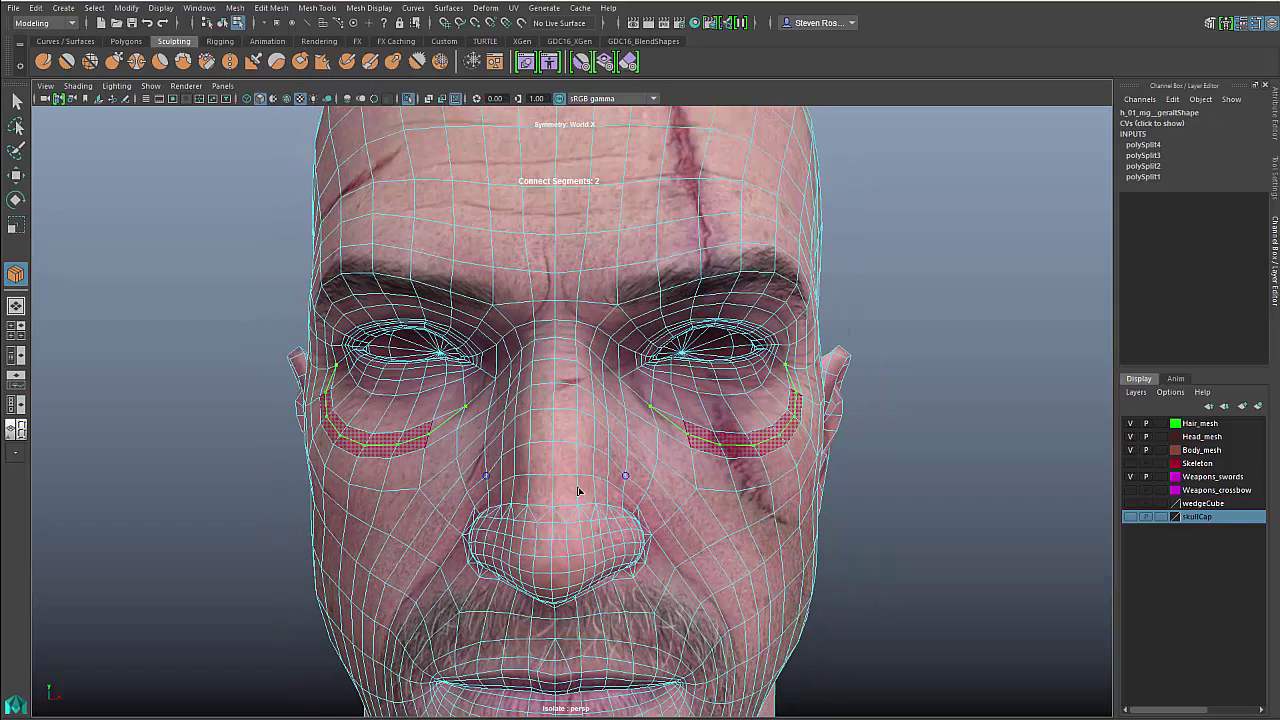
key("q")
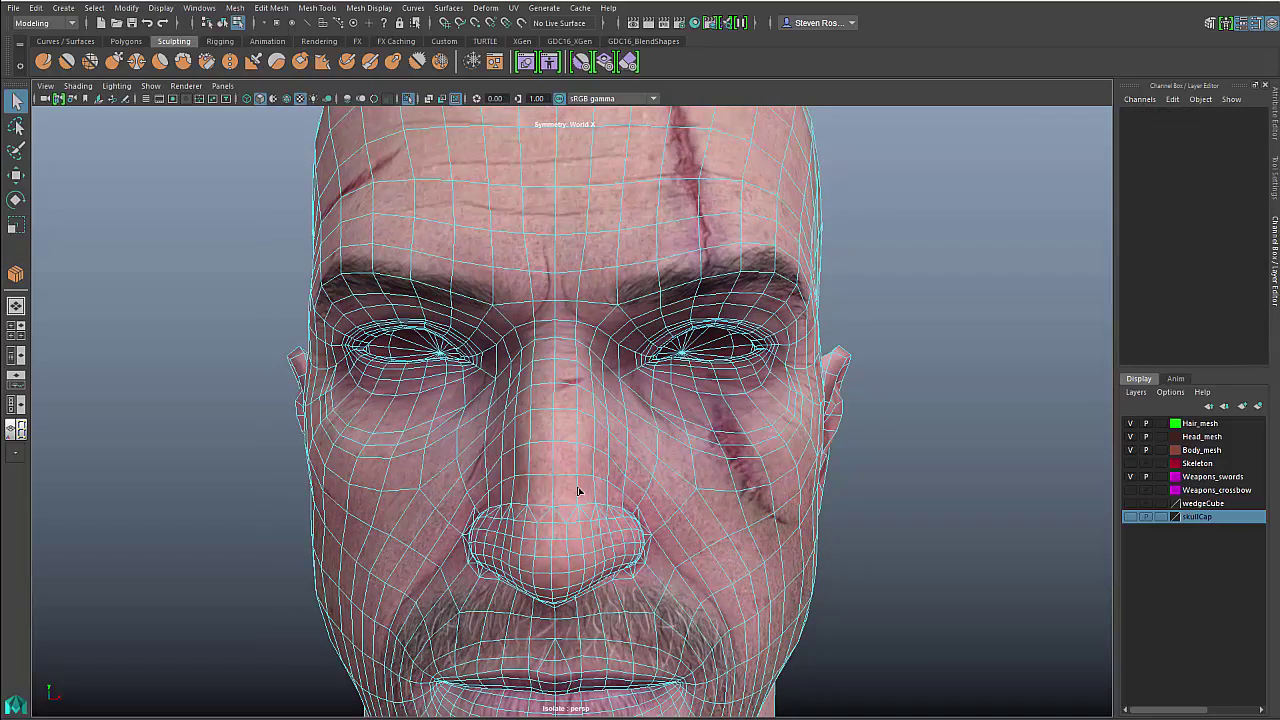
Add offset edge loops on either side of the existing loop around both eyes with the Offset Edge Loop tool
left_click_drag(686, 485, 665, 488, "alt")
middle_click_drag(663, 487, 635, 508, "alt")
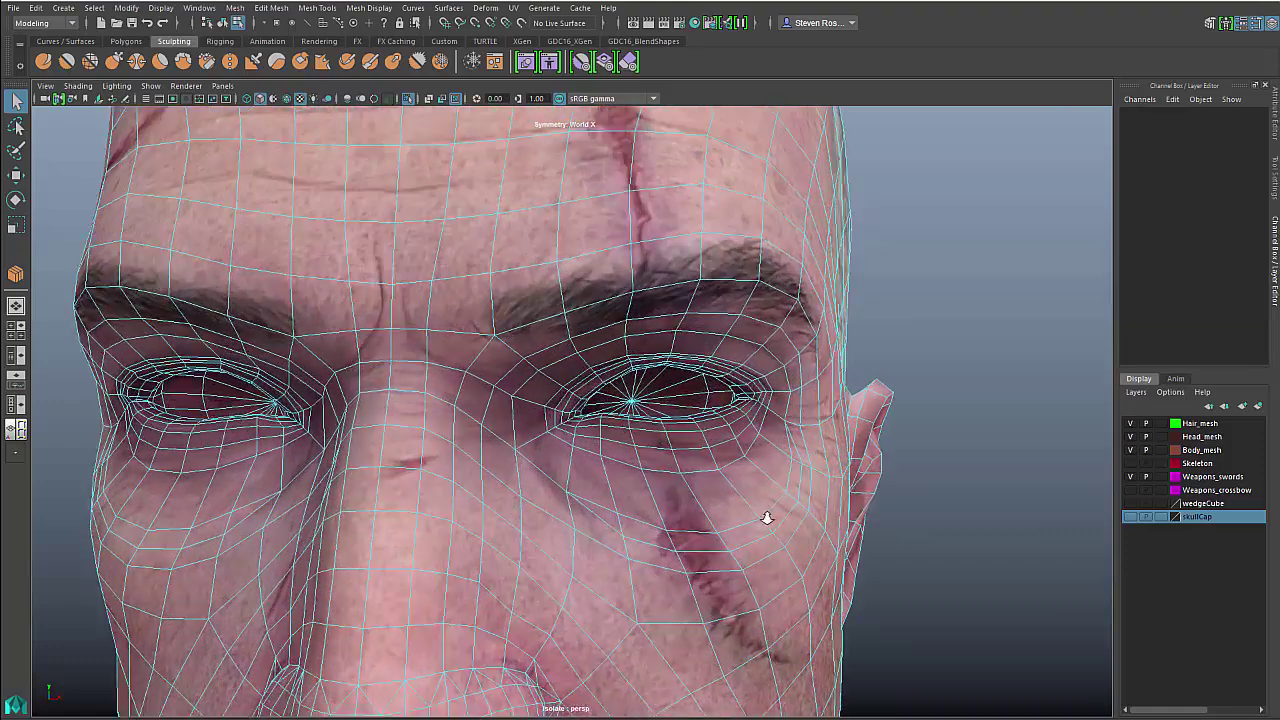
left_click_drag(767, 517, 707, 511, "alt")
right_click(704, 461, "shift")
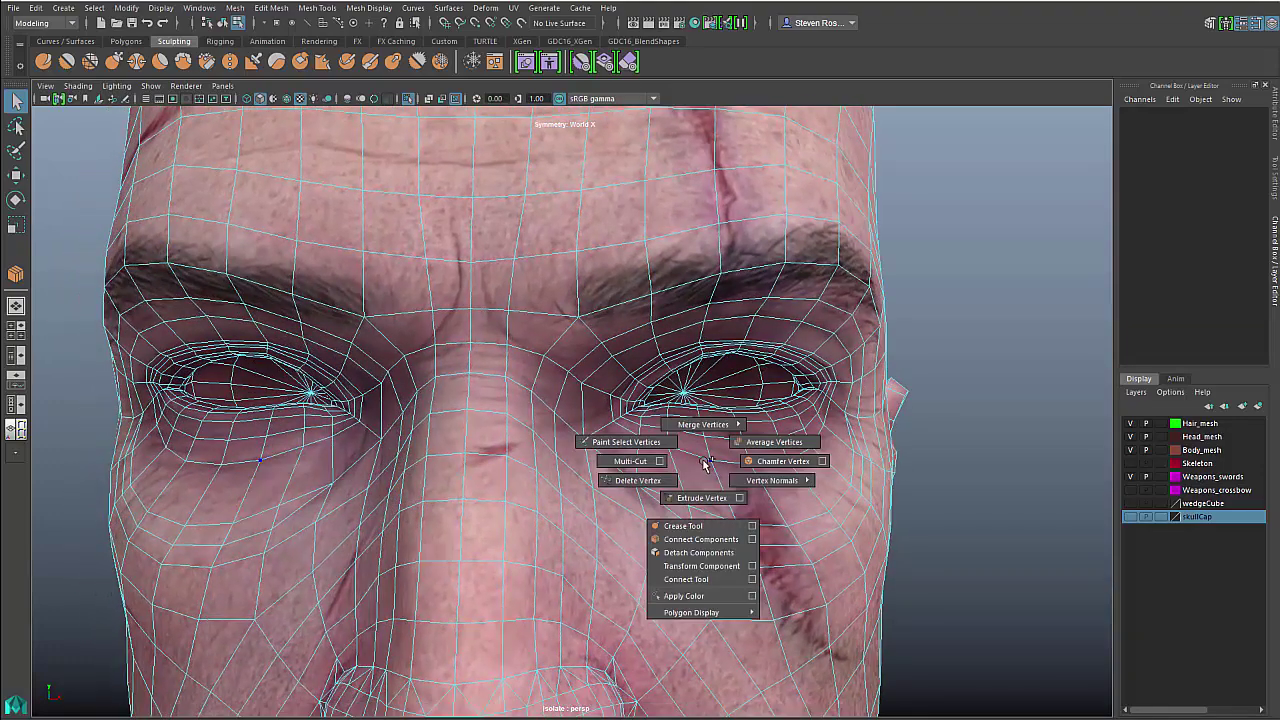
key("F10")
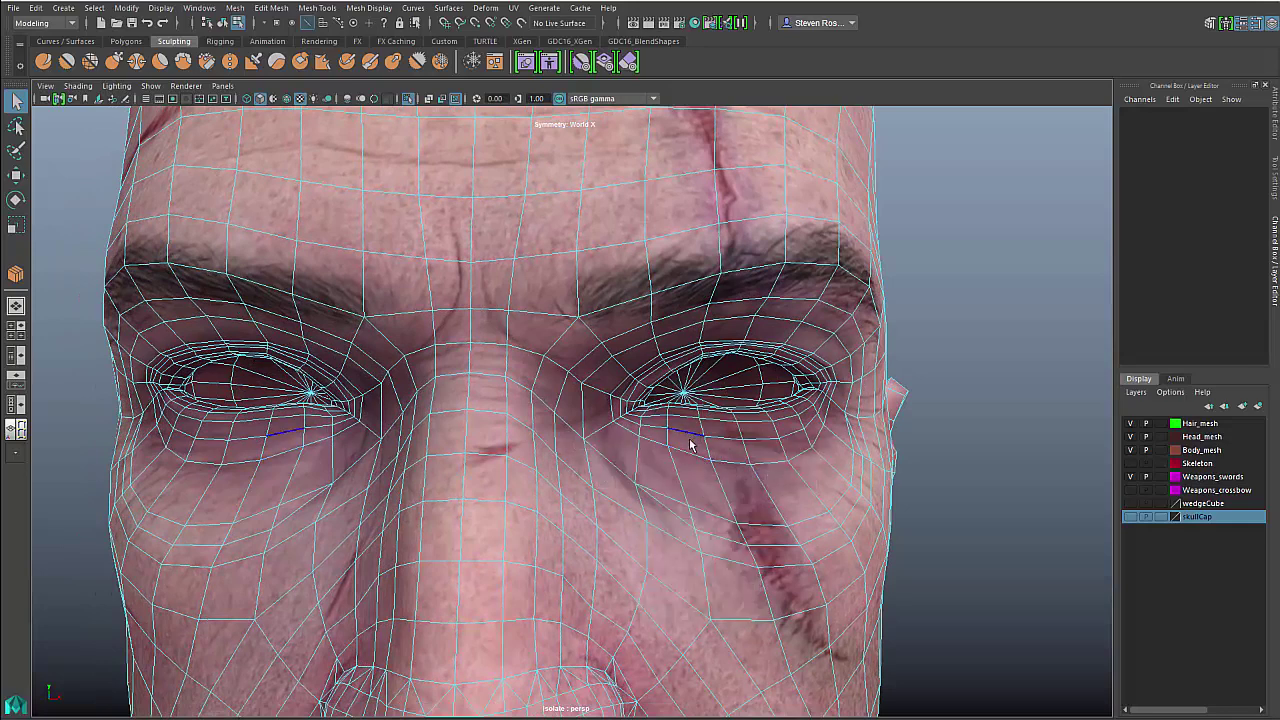
right_click(703, 458, "shift")
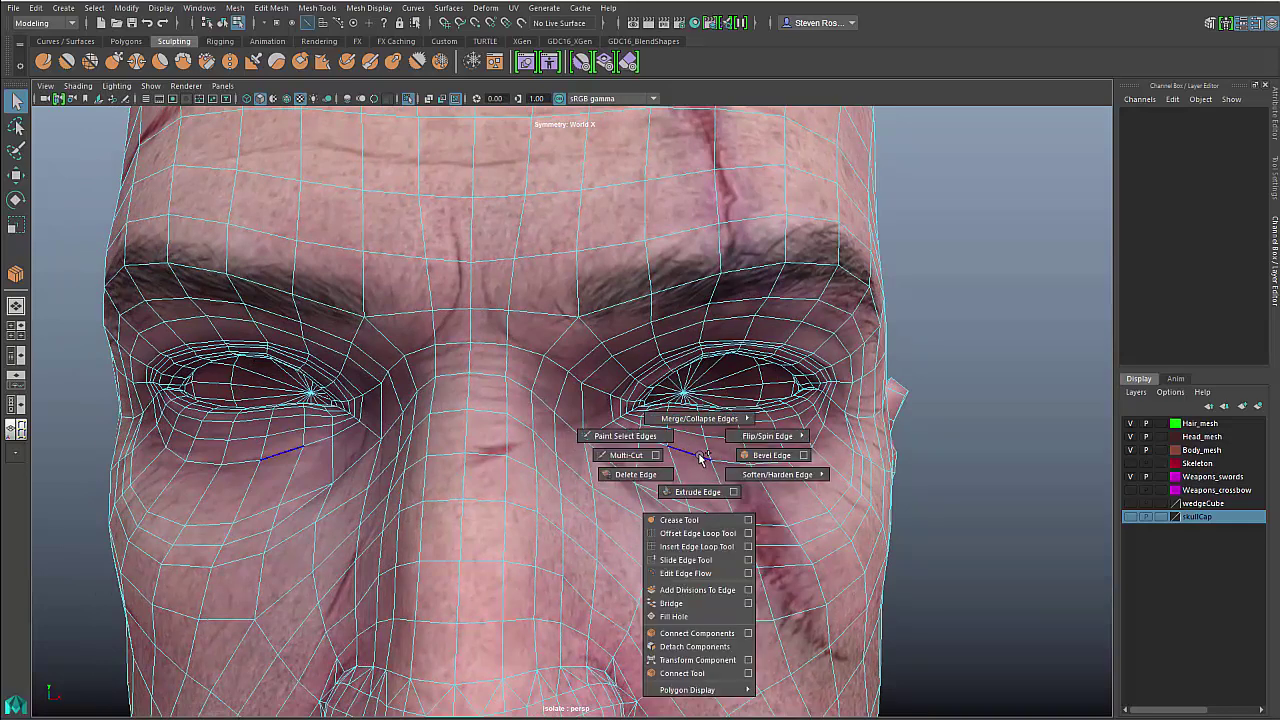
left_click(688, 546)
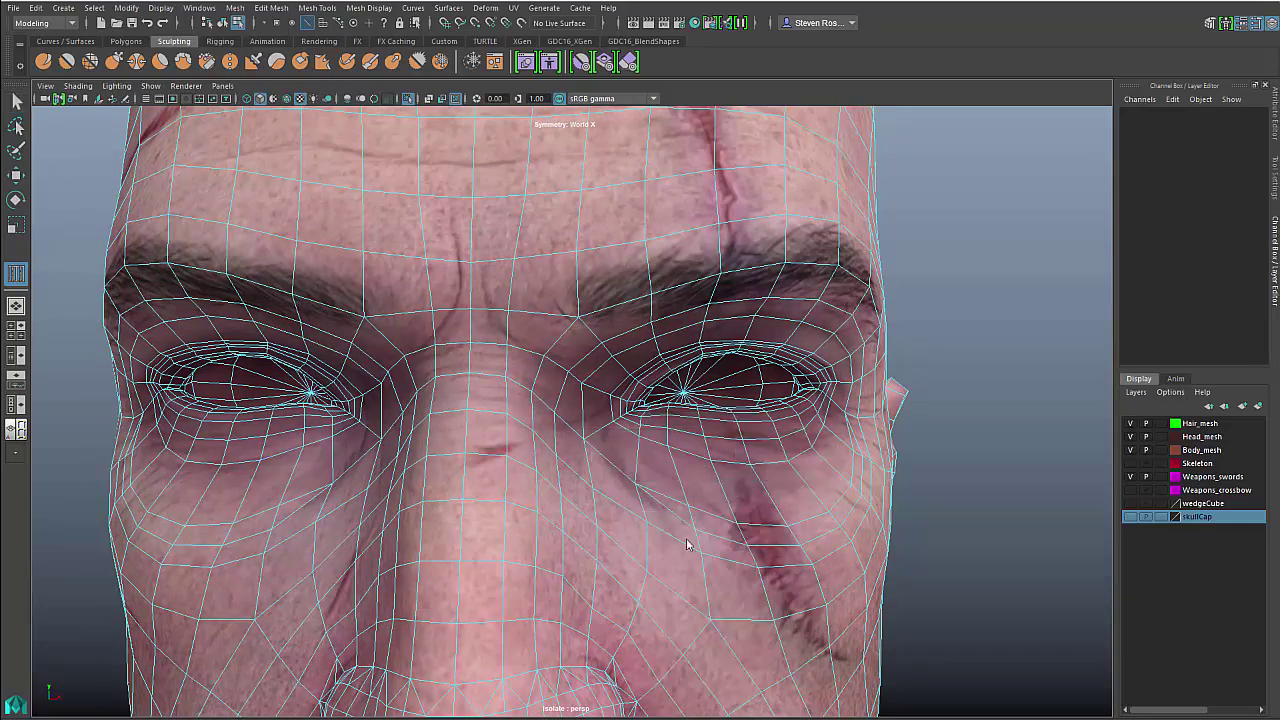
left_click(698, 457)
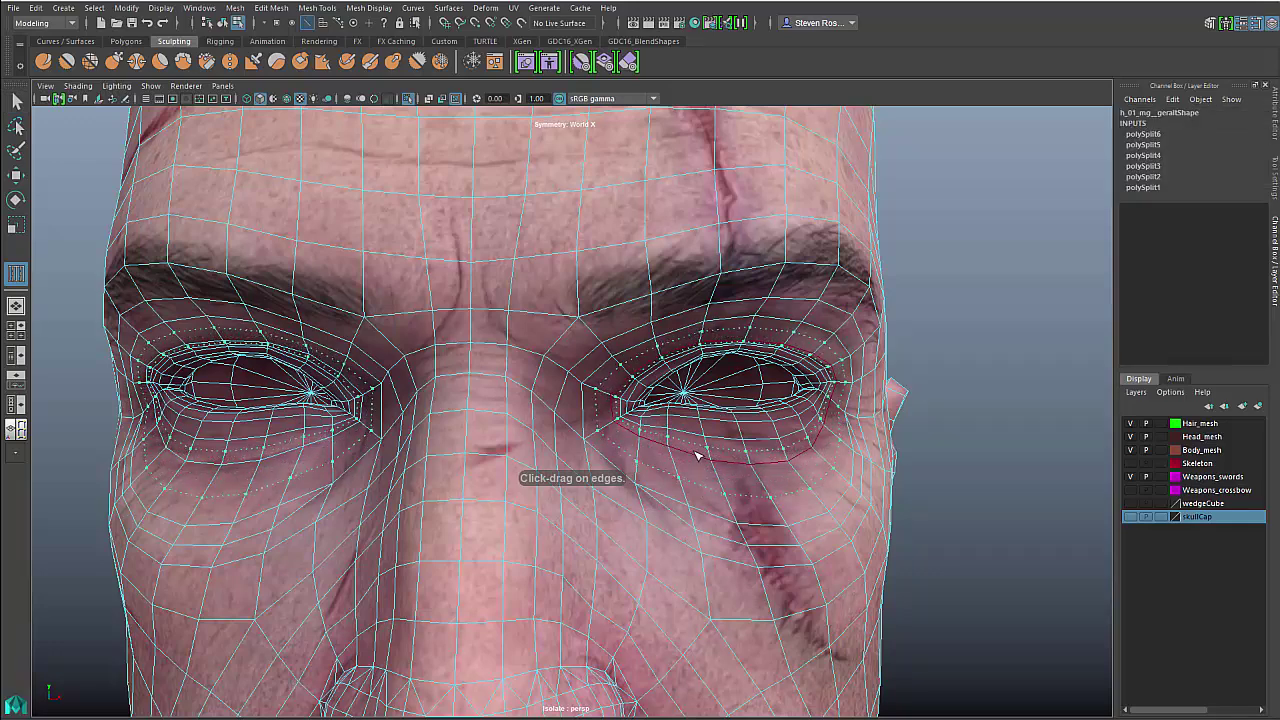
left_click_drag(705, 455, 698, 452)
key("f")
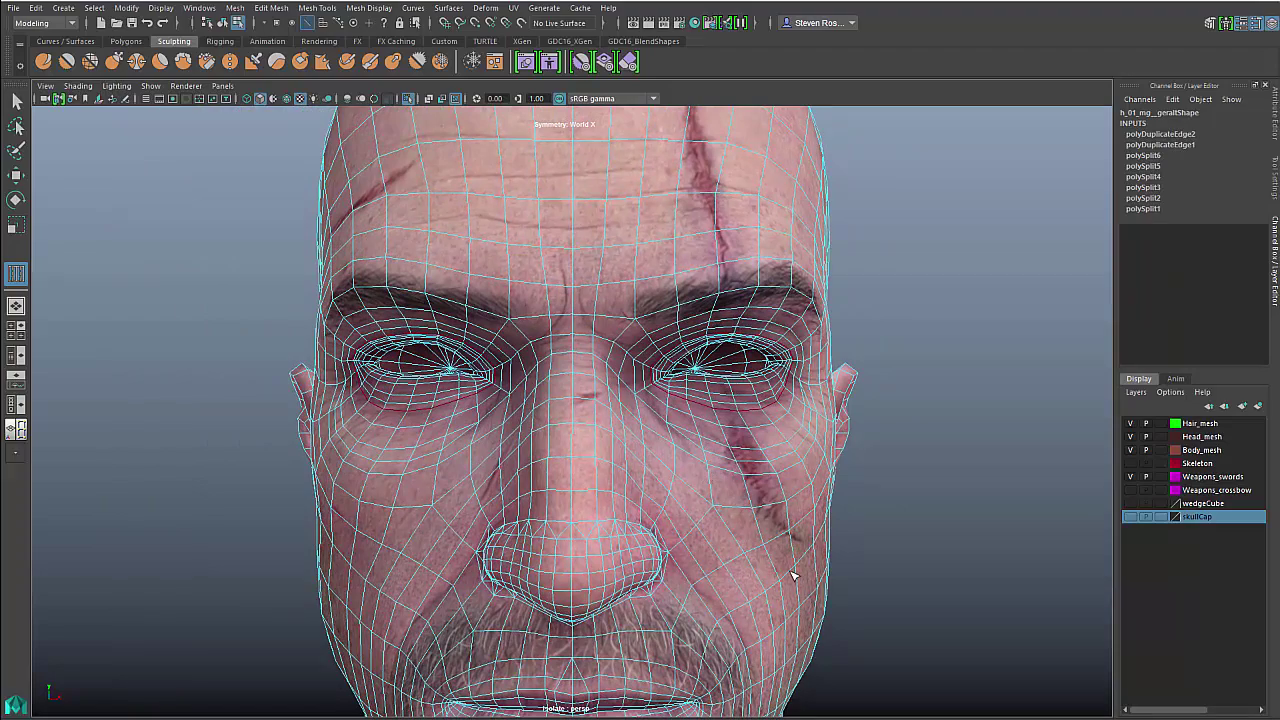
Activate the Insert Edge Loop tool for the ear and turn off its Auto Complete option
left_click_drag(803, 557, 631, 529, "alt")
right_click_drag(631, 529, 851, 539, "alt")
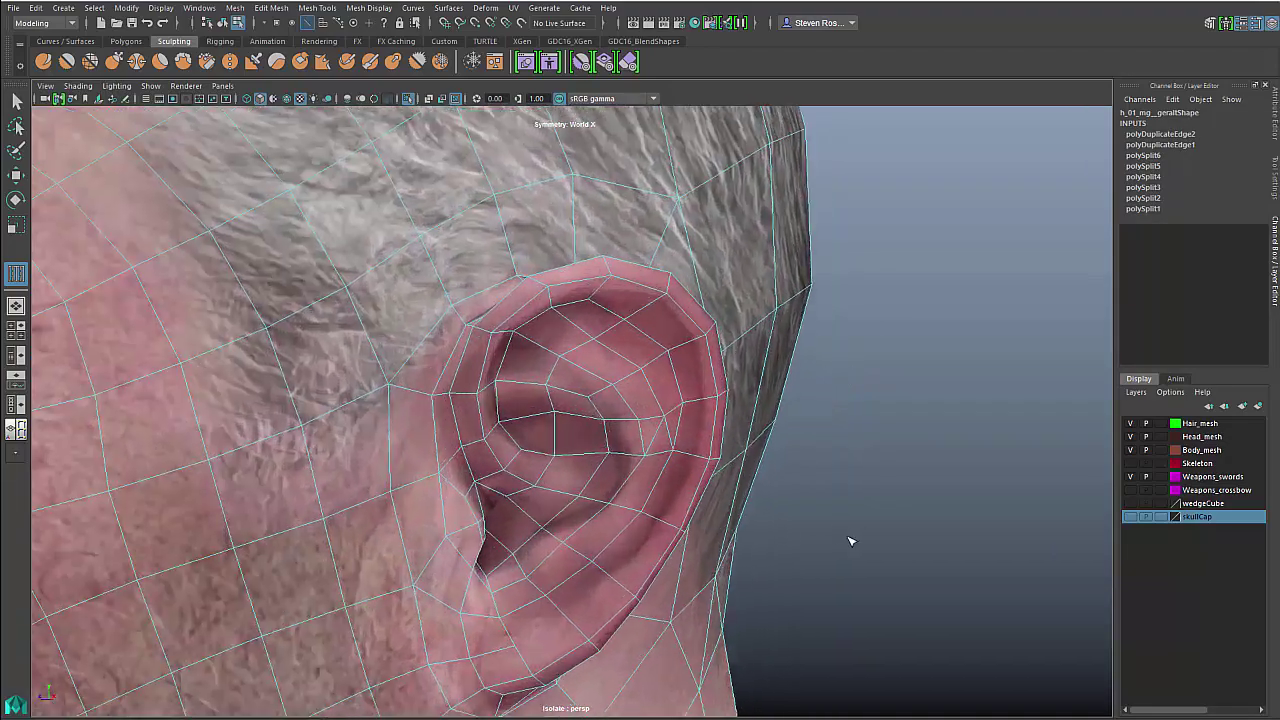
right_click(701, 450, "shift")
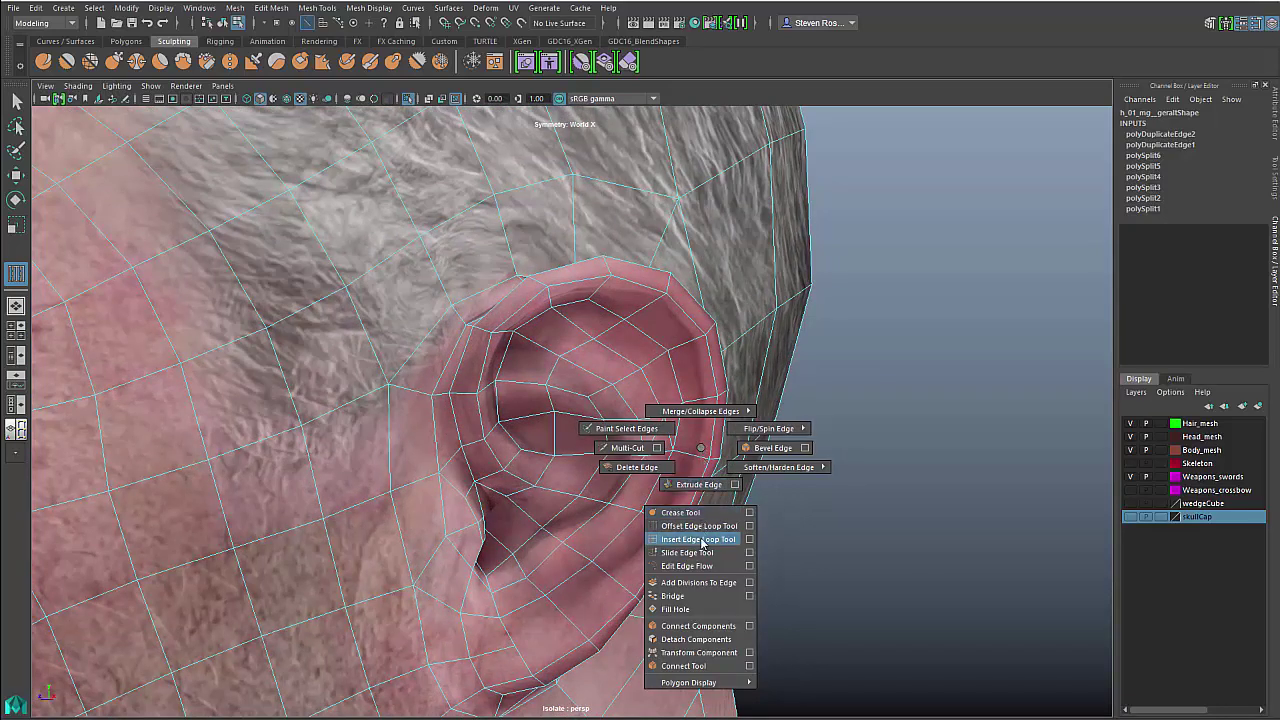
right_click_drag(702, 541, 702, 541, "shift")
right_click(693, 436, "shift")
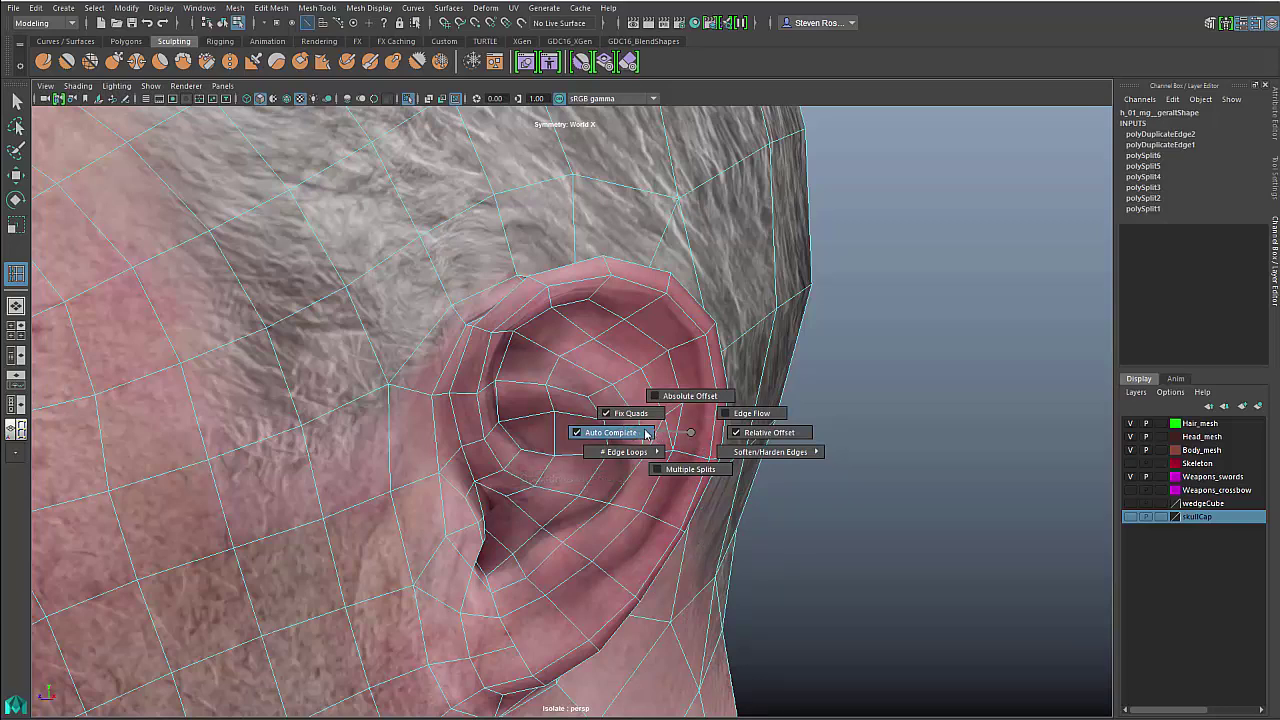
left_click(645, 432)
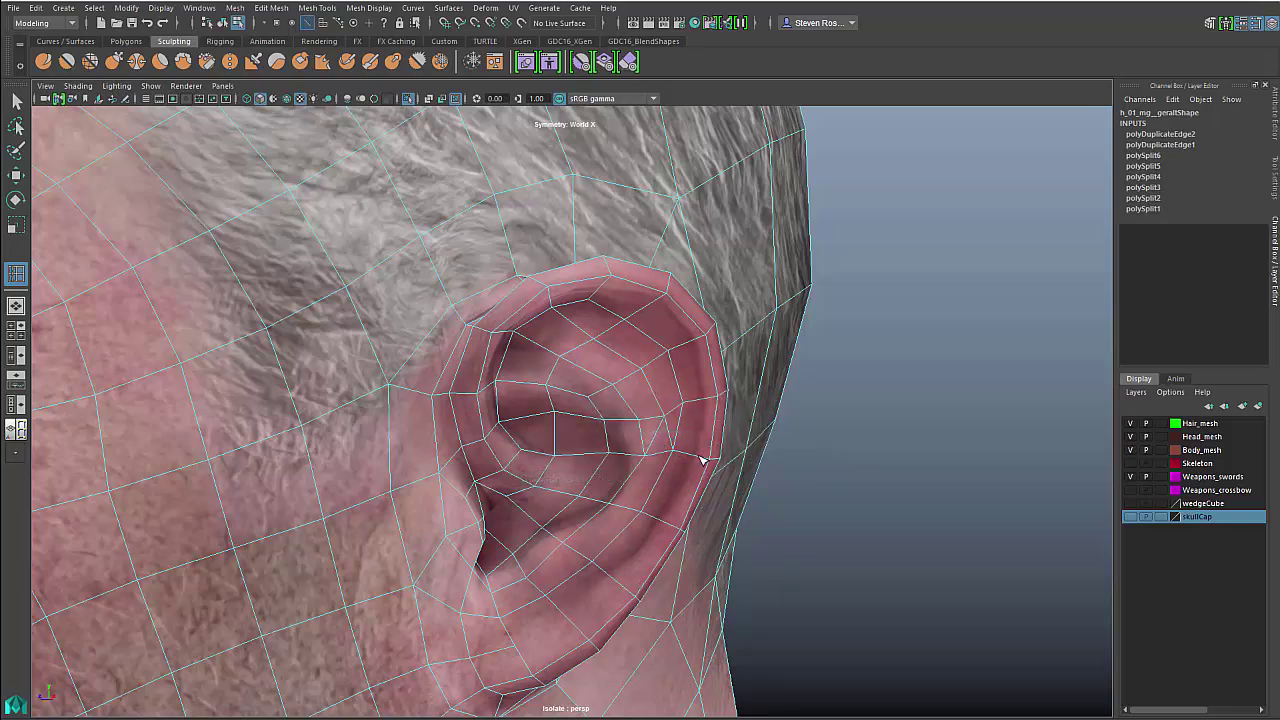
right_click_drag(693, 401, 690, 366)
key("g")
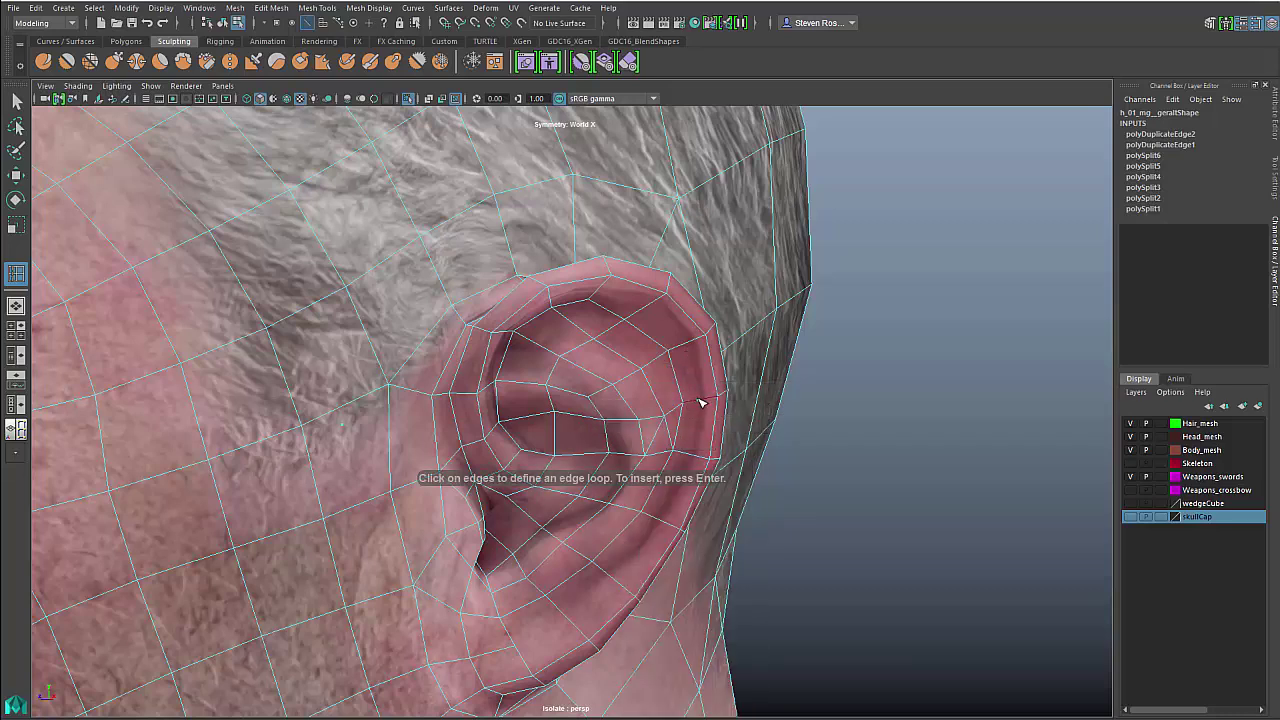
Define an edge loop edge by edge inside the ear, around its rim and down to the lobe, and insert it mirrored
left_click(623, 489)
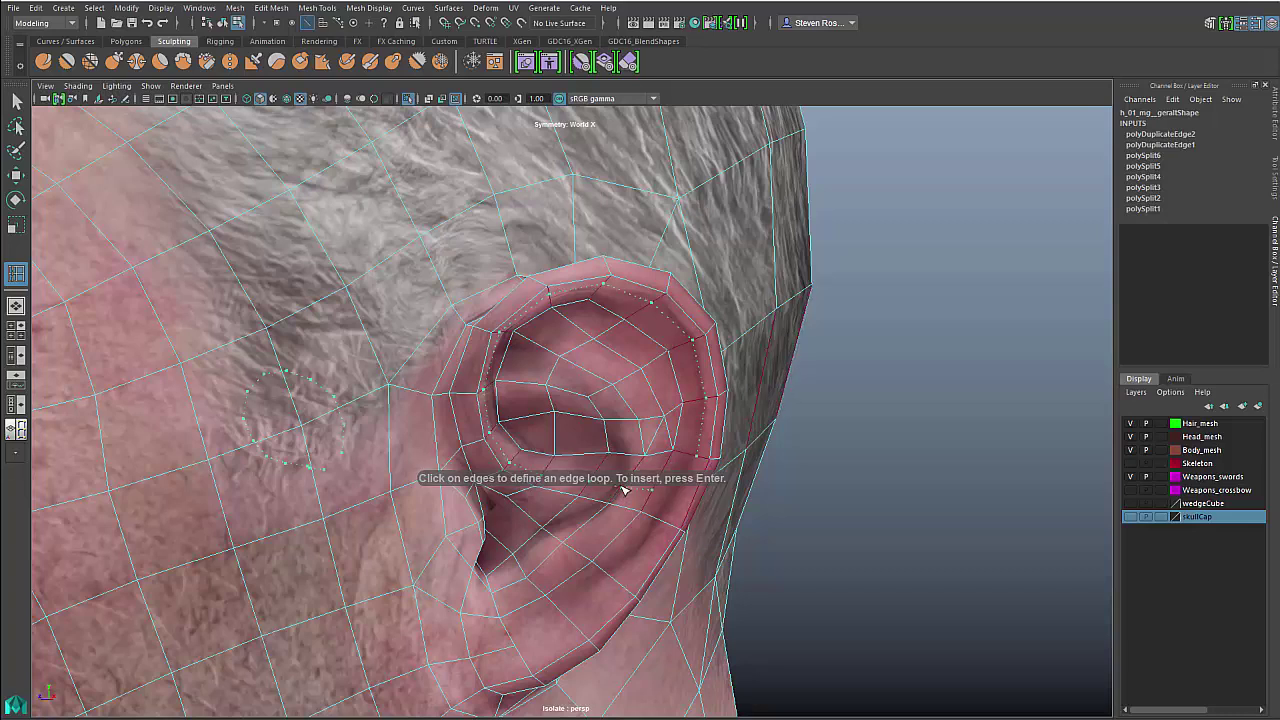
left_click(540, 395)
key("ctrl+z")
left_click(559, 540)
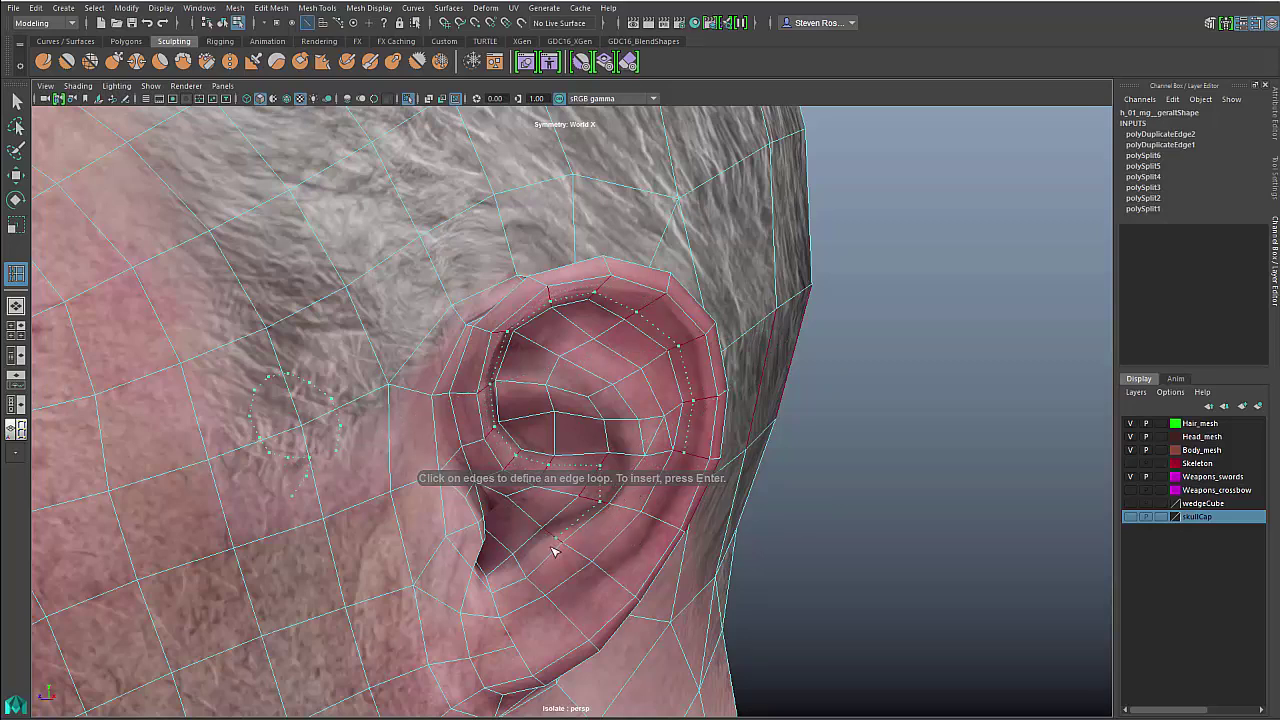
left_click(516, 584)
left_click(526, 605)
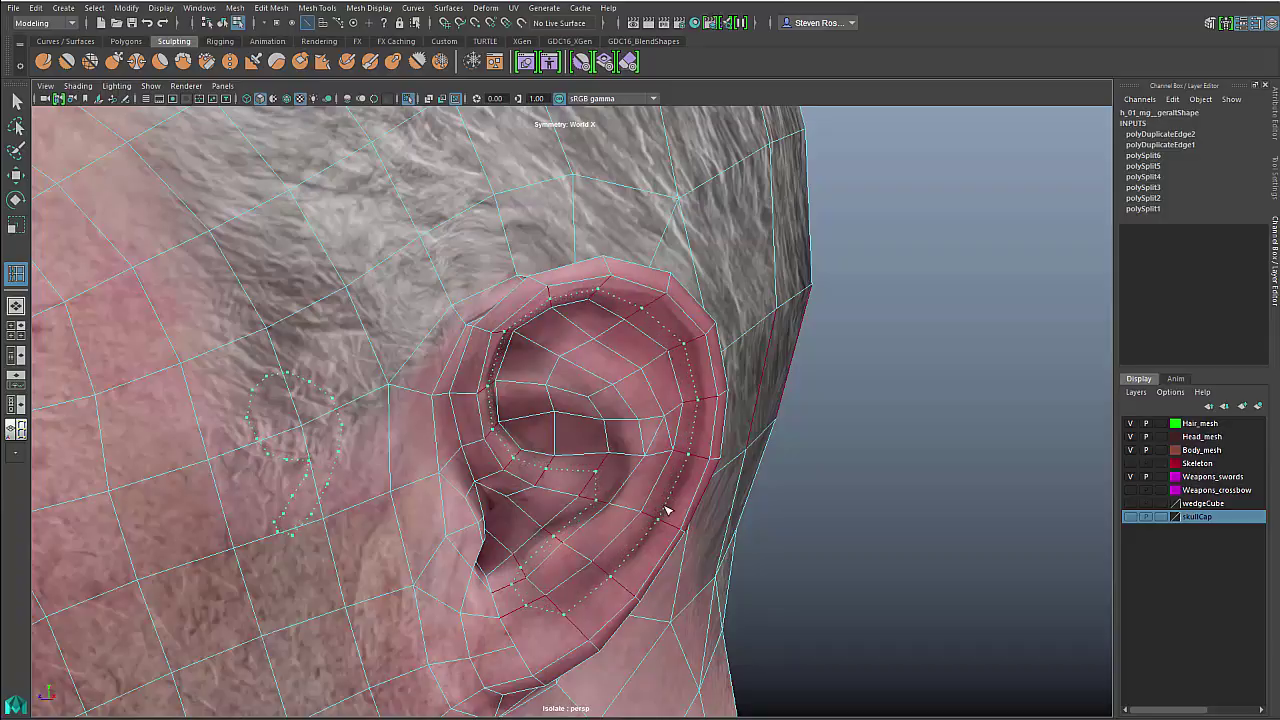
left_click_drag(667, 511, 602, 505, "alt")
right_click_drag(620, 506, 715, 513, "alt")
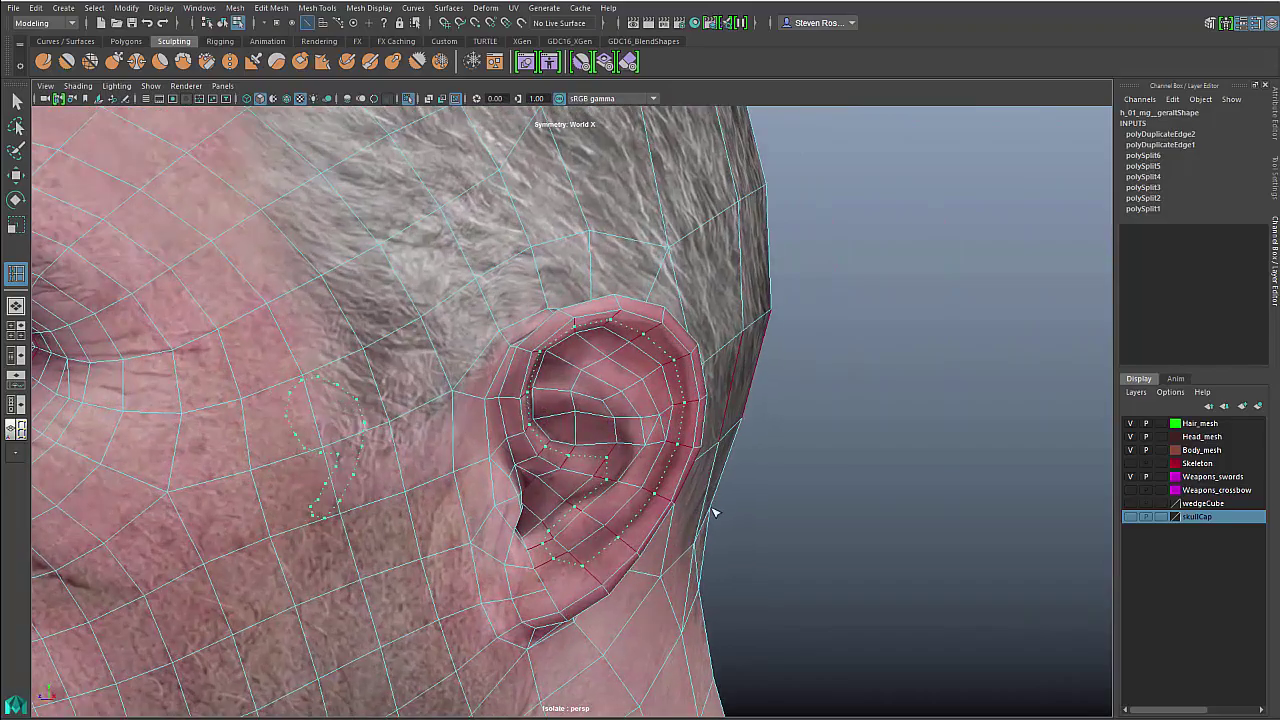
left_click(714, 513)
Return the head mesh to object mode and deselect it
right_click_drag(837, 527, 500, 490, "alt")
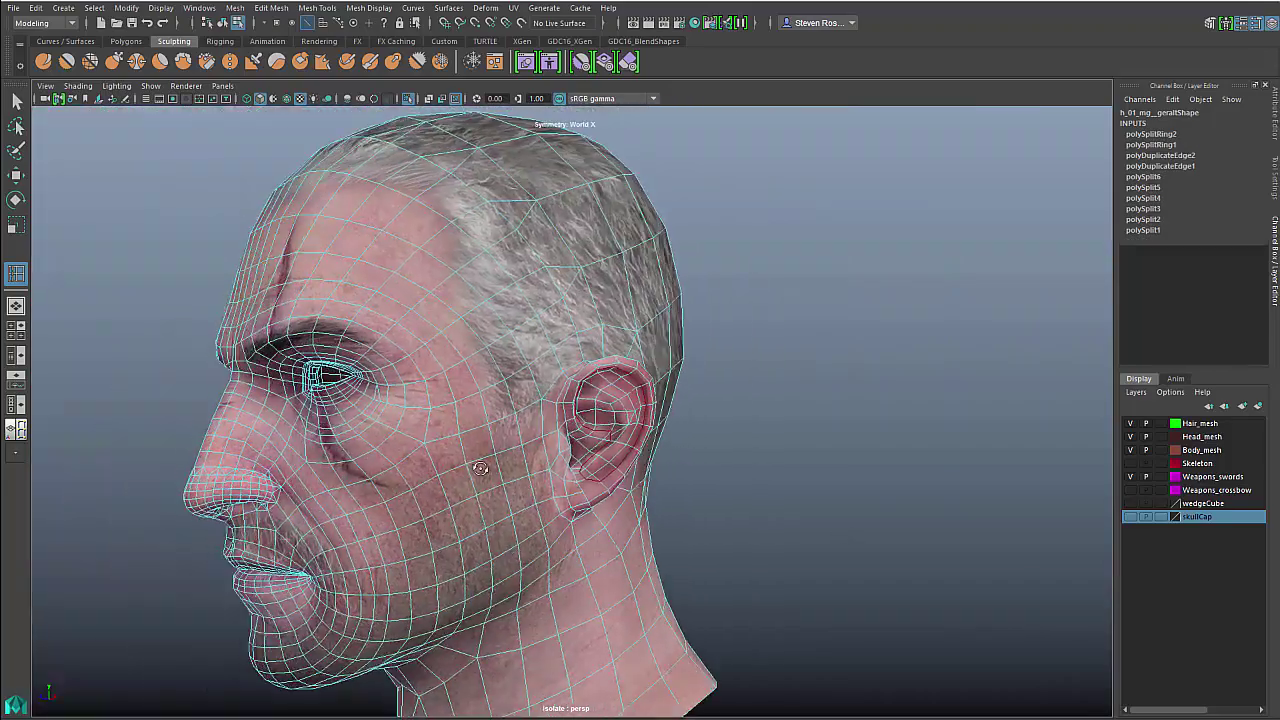
left_click_drag(480, 486, 449, 460, "alt")
left_click(777, 405)
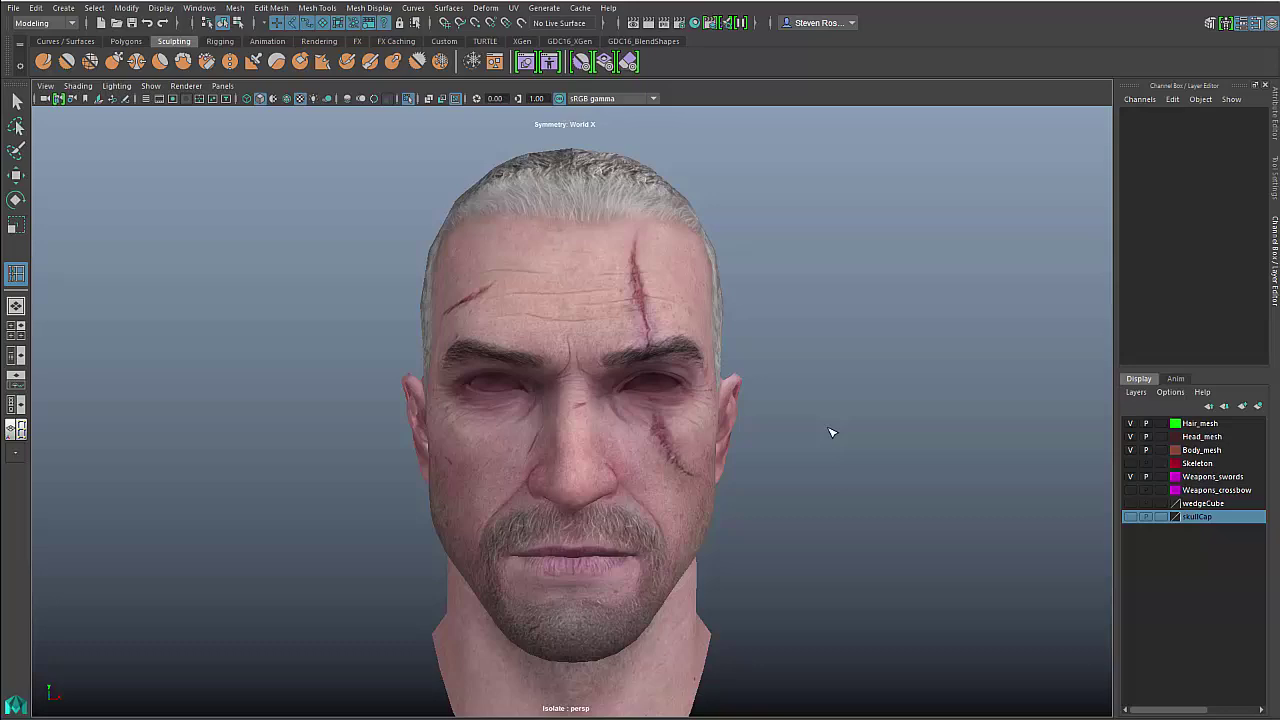
Select a forehead vertex beside the scar with its mirrored counterpart and start the vertex normal editing tool
right_click_drag(588, 378, 703, 381, "alt")
middle_click_drag(703, 381, 689, 417, "alt")
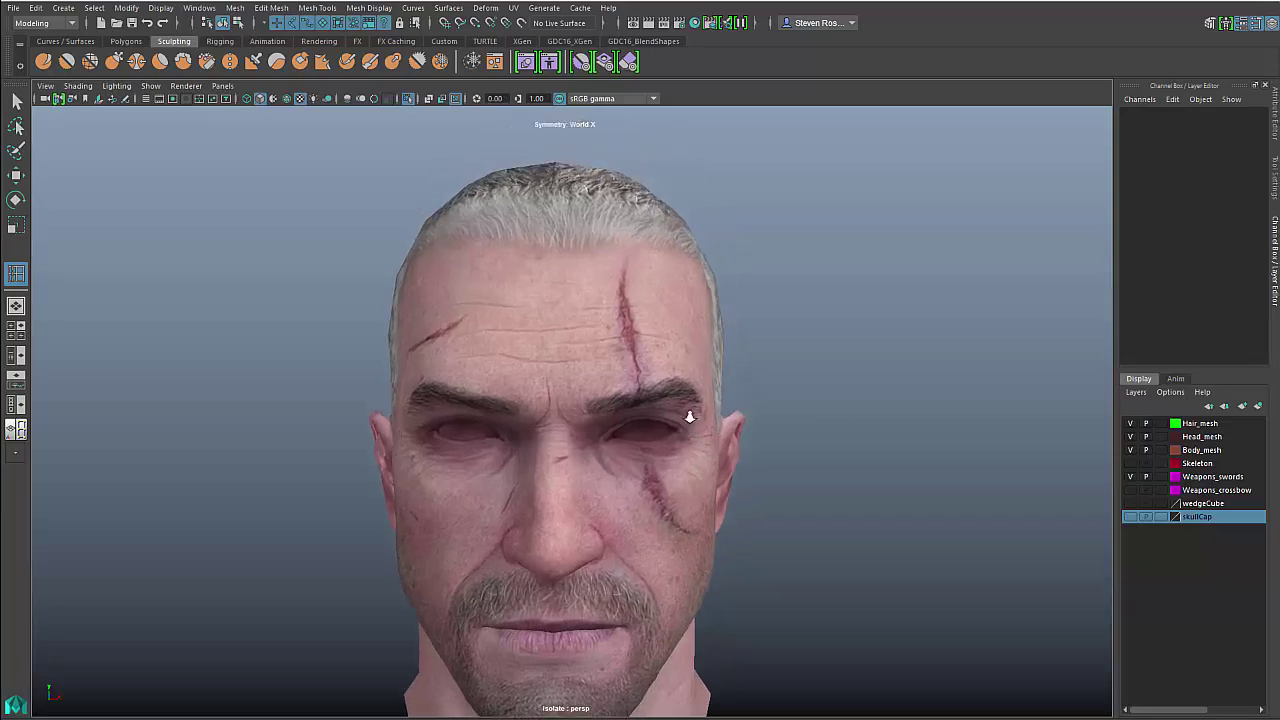
right_click_drag(689, 417, 852, 426, "alt")
right_click_drag(726, 321, 666, 322)
left_click_drag(668, 325, 670, 384, "alt")
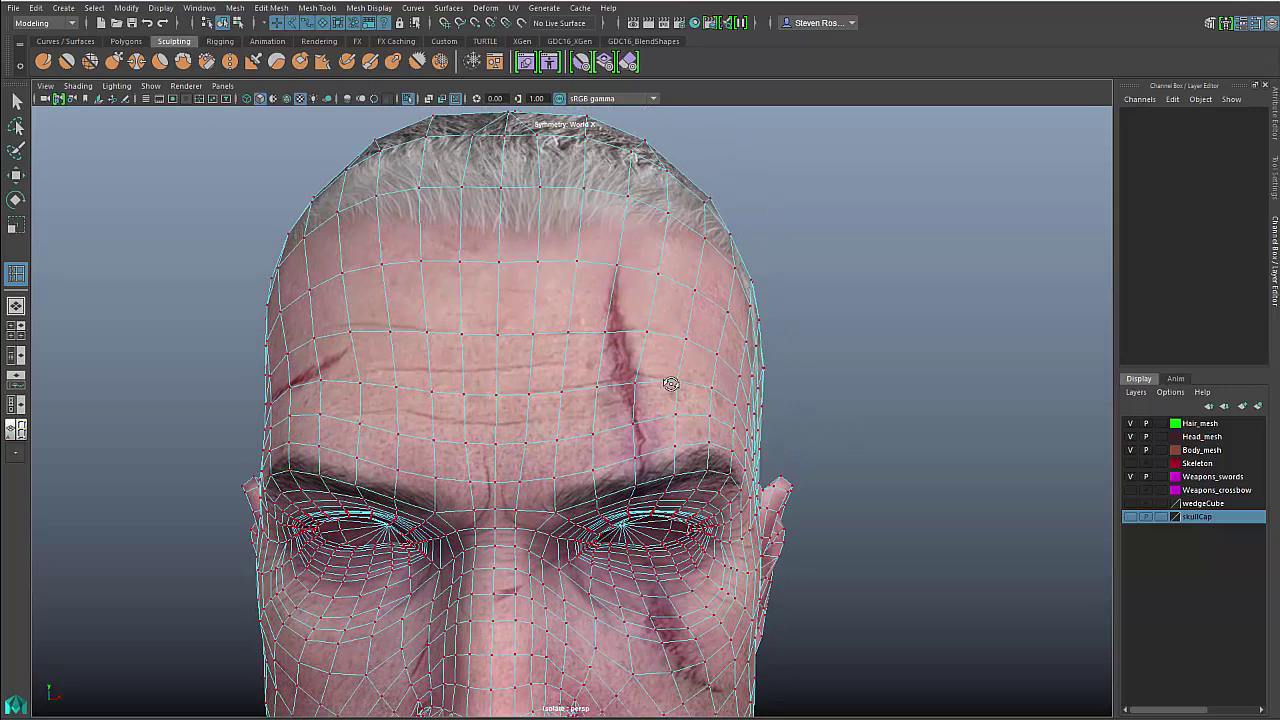
key("w")
left_click(646, 331)
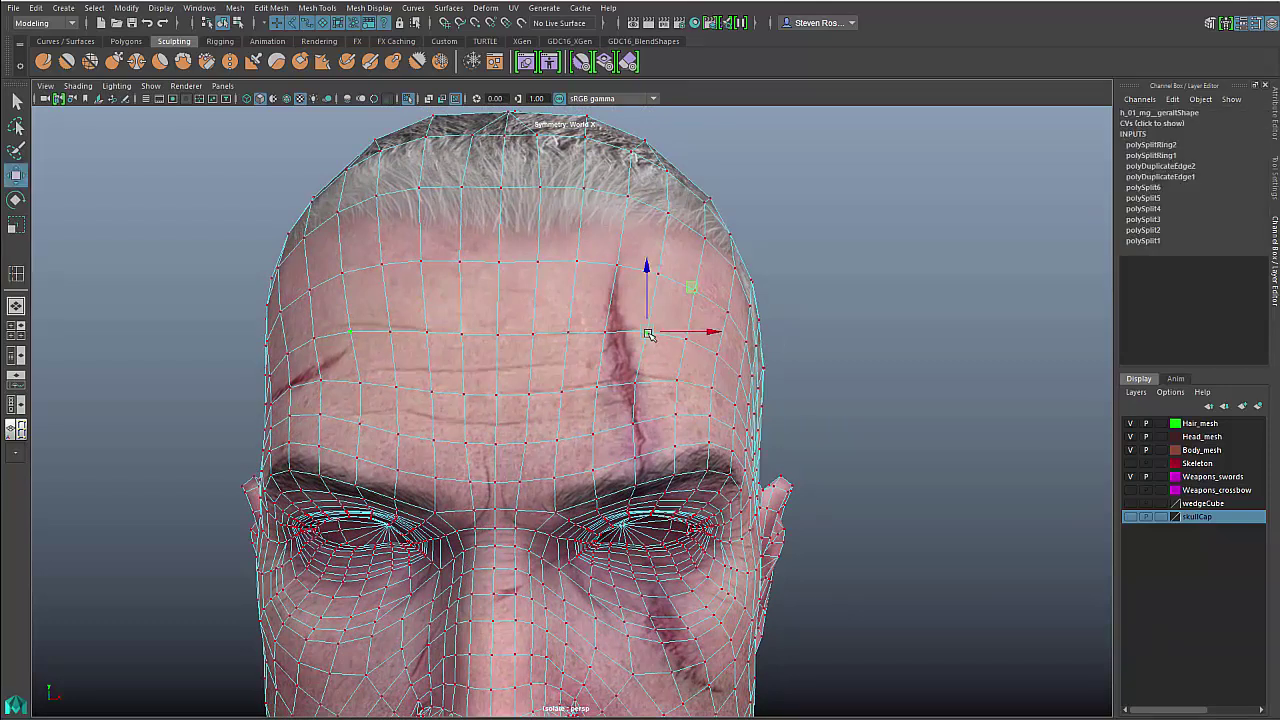
right_click(651, 332, "shift")
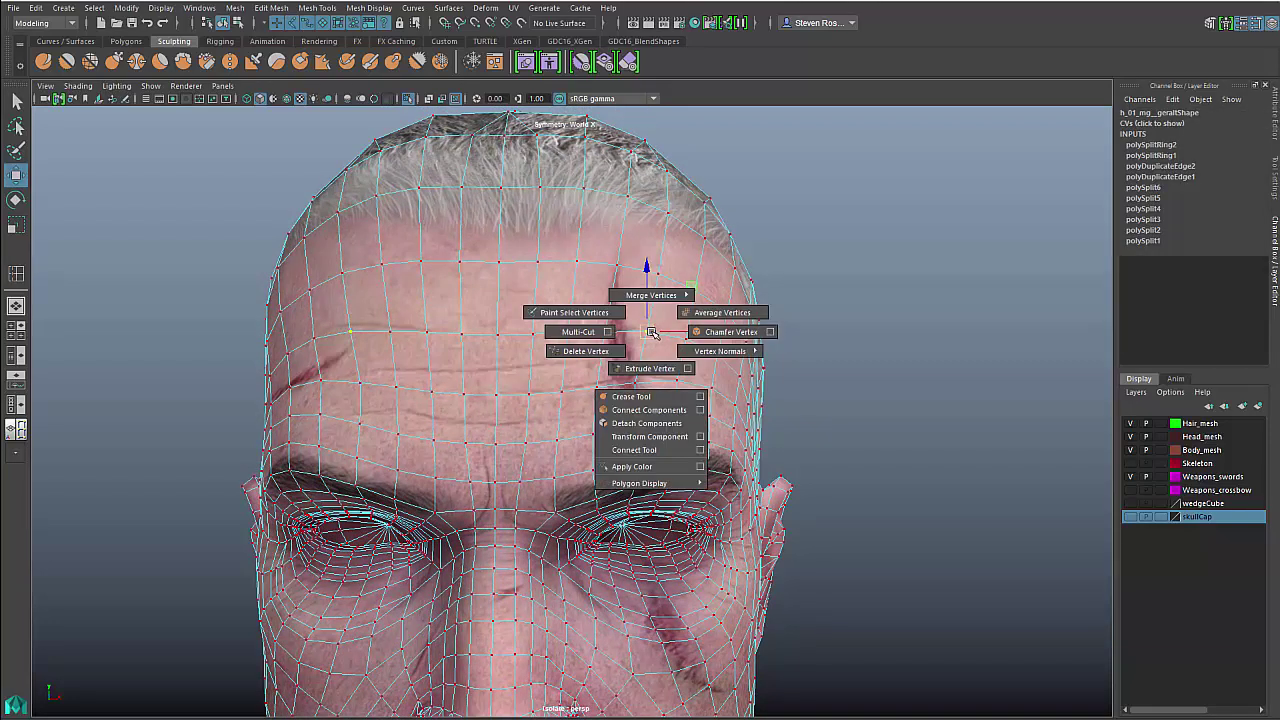
right_click_drag(651, 332, 750, 352, "shift")
Try rotating the normals of the mirrored forehead vertices, undo the edit, and return to object mode with nothing selected
right_click_drag(680, 371, 742, 380, "alt")
middle_click_drag(742, 380, 815, 412, "alt")
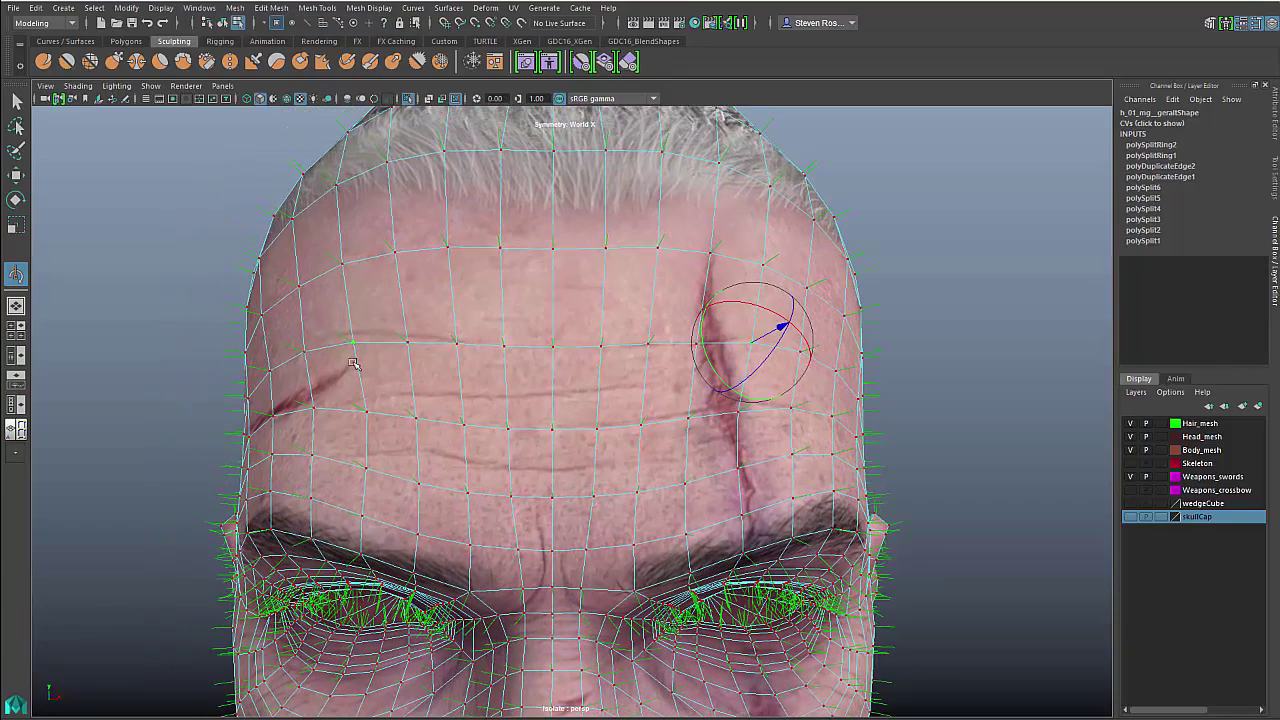
mouse_move(740, 292)
left_mouse_down()
mouse_move(700, 294)
mouse_move(760, 307)
mouse_move(786, 362)
mouse_move(772, 302)
mouse_move(661, 286)
mouse_move(767, 312)
left_mouse_up()
right_click_drag(836, 363, 817, 383, "alt")
key("z")
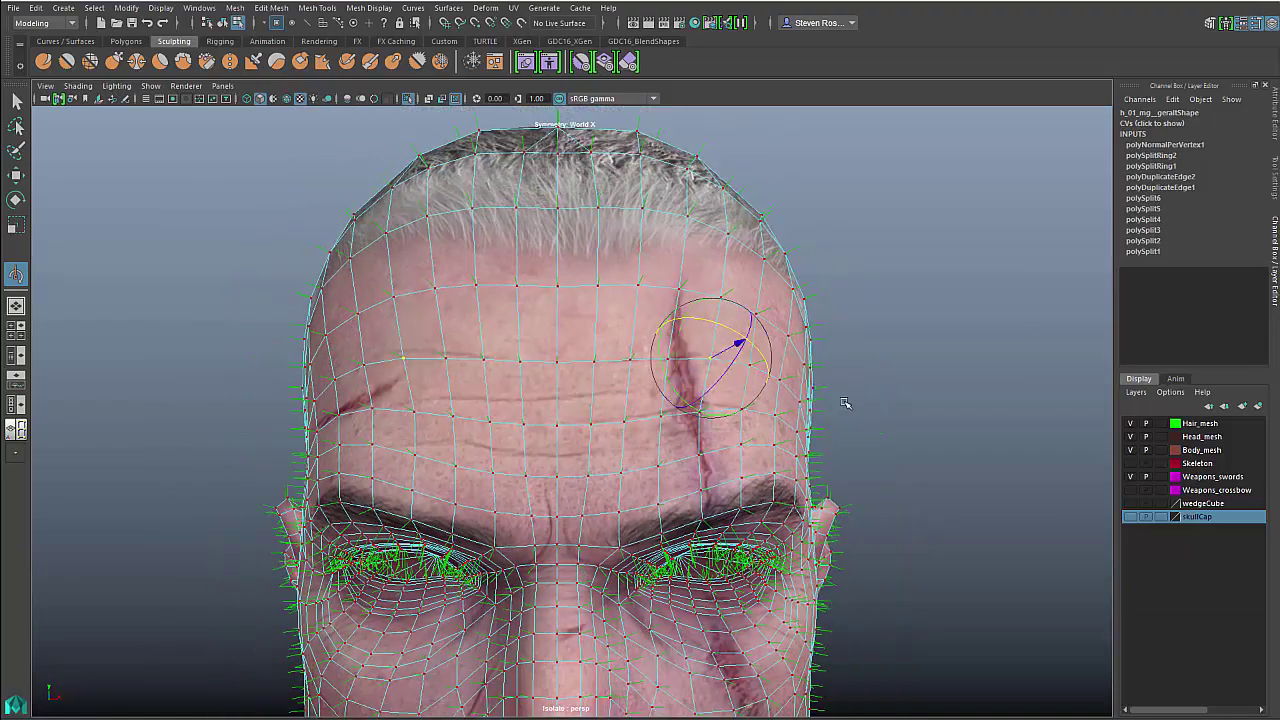
key("z")
right_click_drag(835, 425, 805, 440, "alt")
middle_click_drag(805, 440, 822, 342, "alt")
right_click_drag(822, 342, 713, 353, "alt")
key("F8")
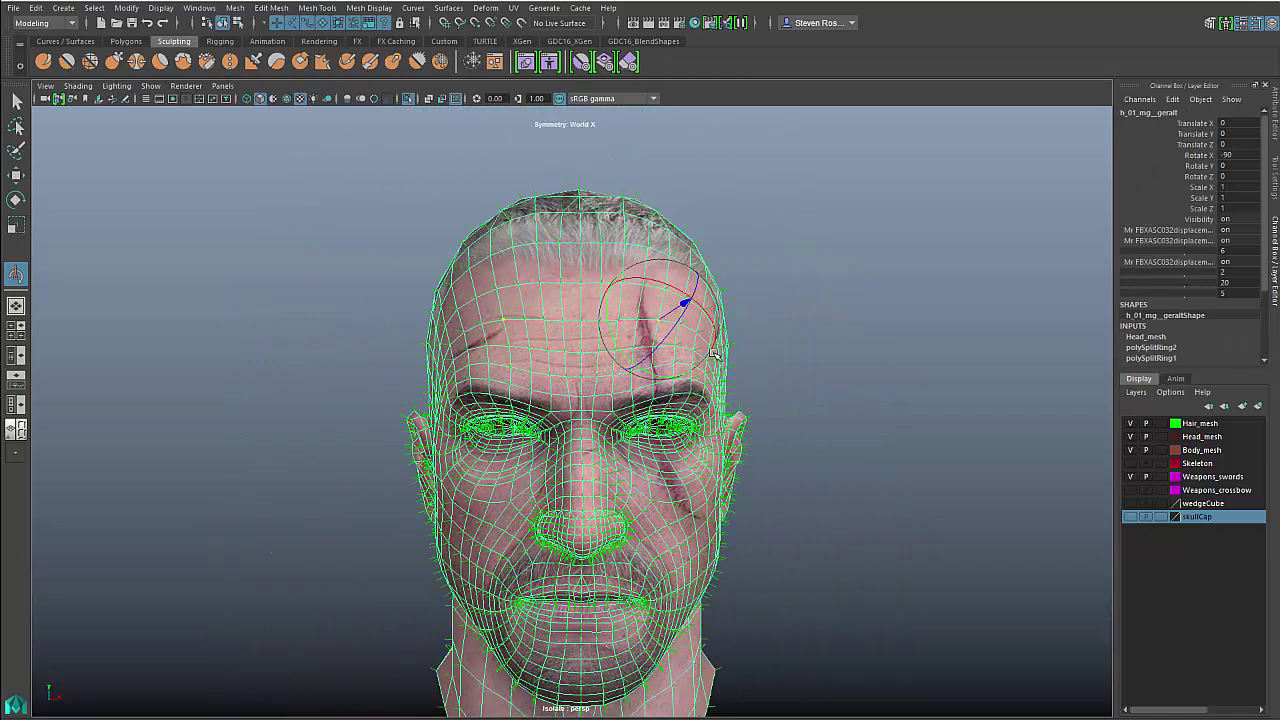
left_click(808, 372)
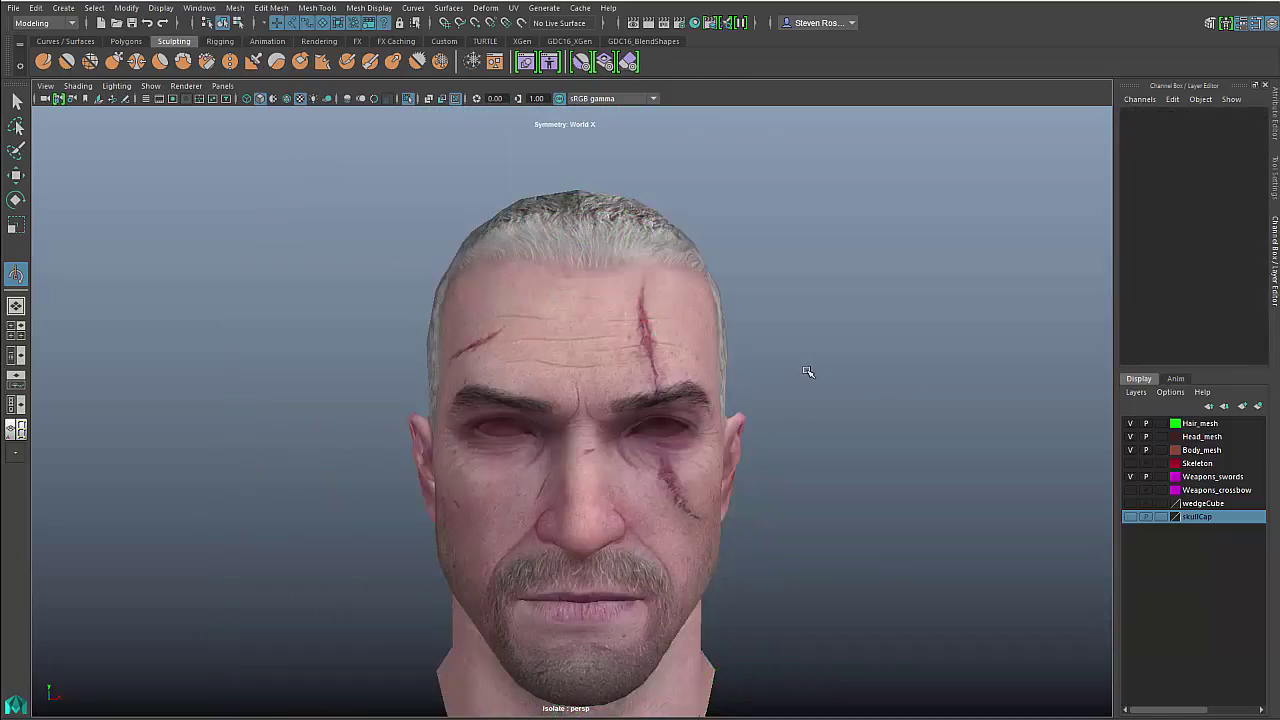
left_click_drag(808, 372, 962, 511, "alt")
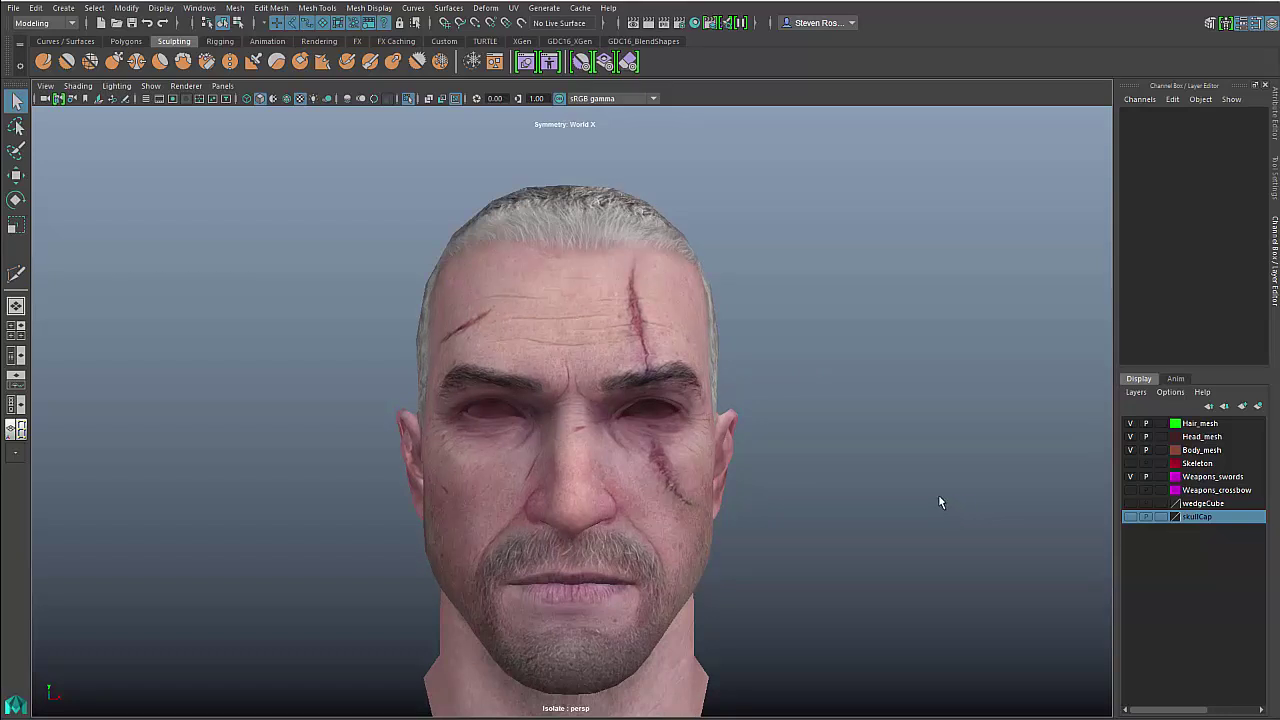
Select the whole head mesh and apply Smooth with 1 division
left_click_drag(767, 358, 768, 360)
right_click_drag(757, 443, 718, 388, "alt")
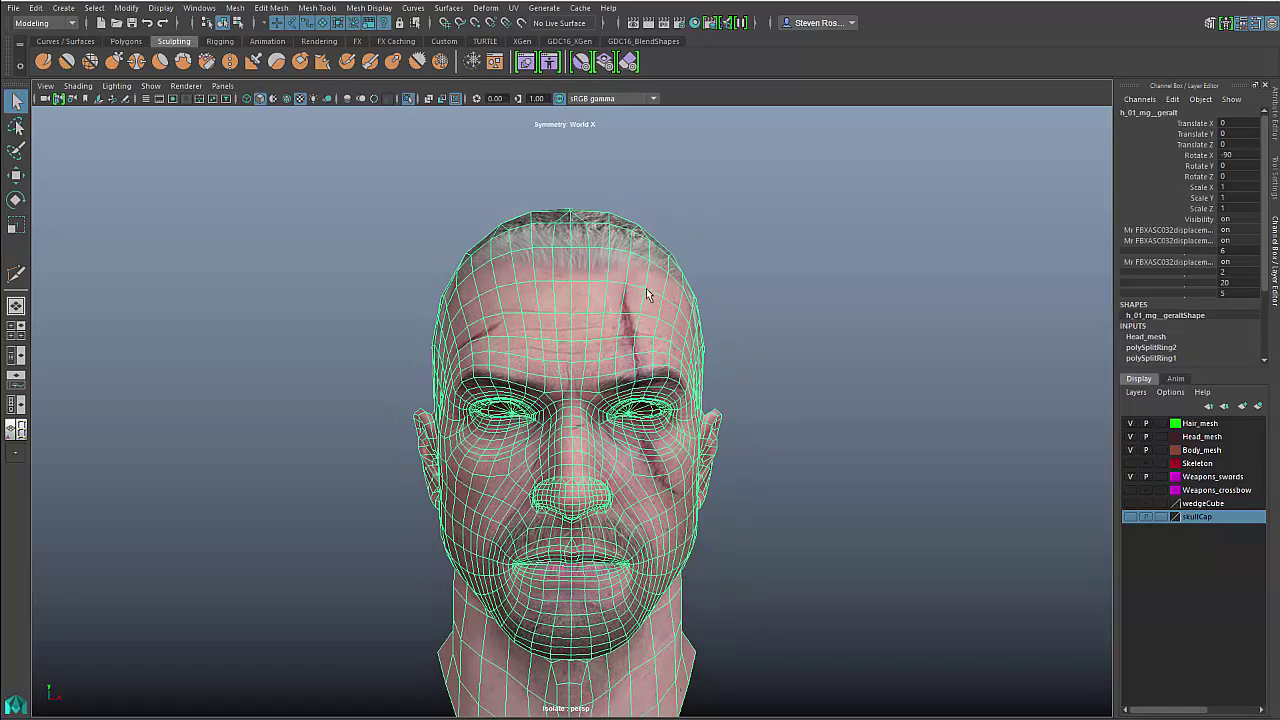
right_click(703, 281, "shift")
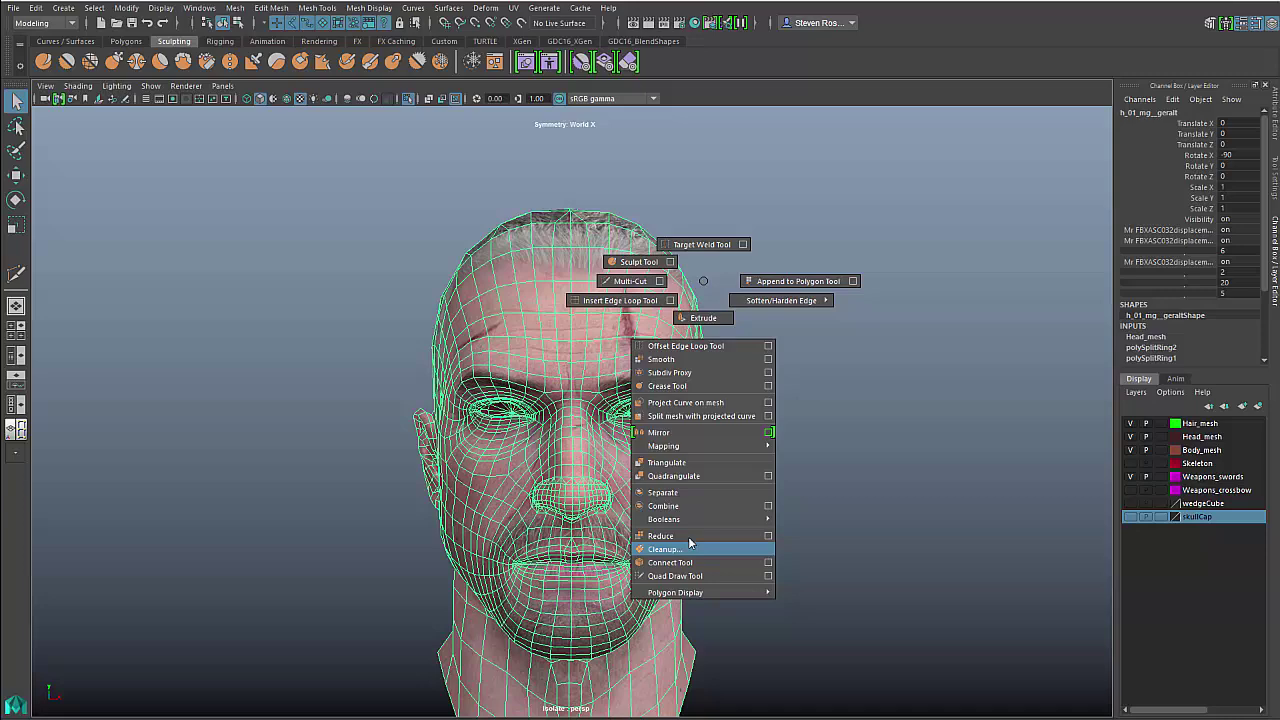
left_click(658, 358)
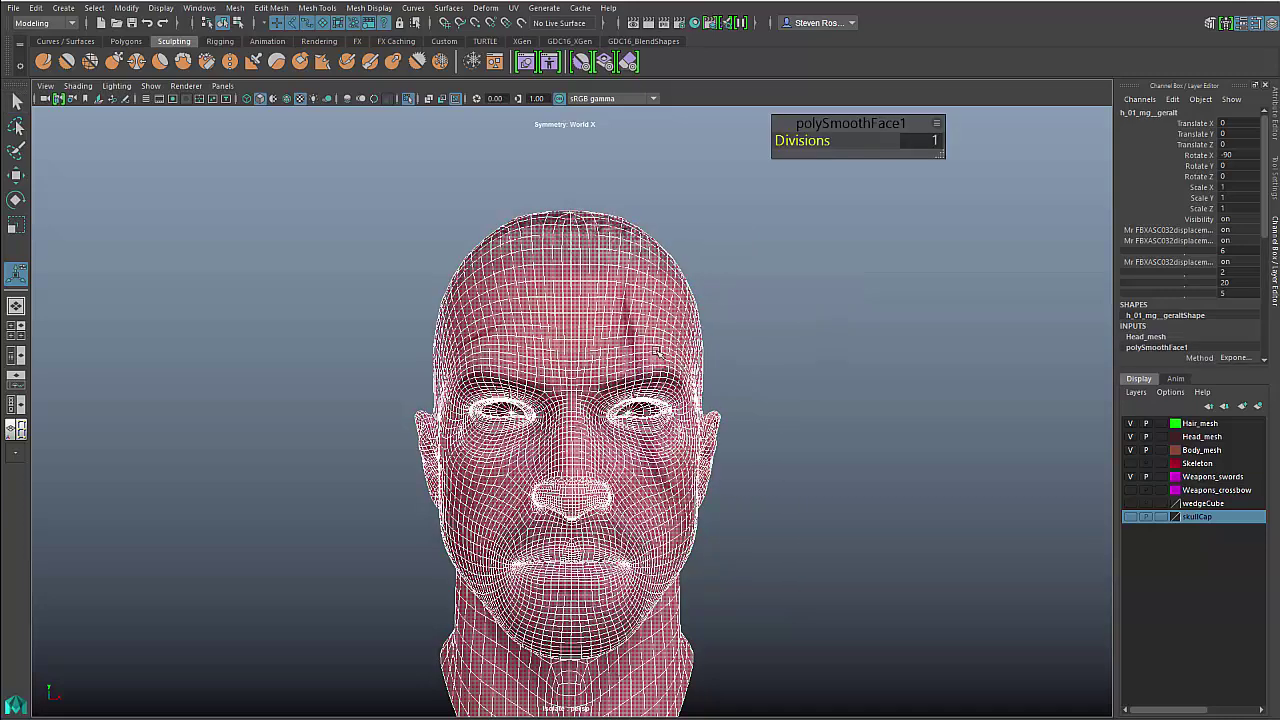
Deselect the smoothed head, select it again in object mode, and make it the live surface
key("q")
left_click(767, 300)
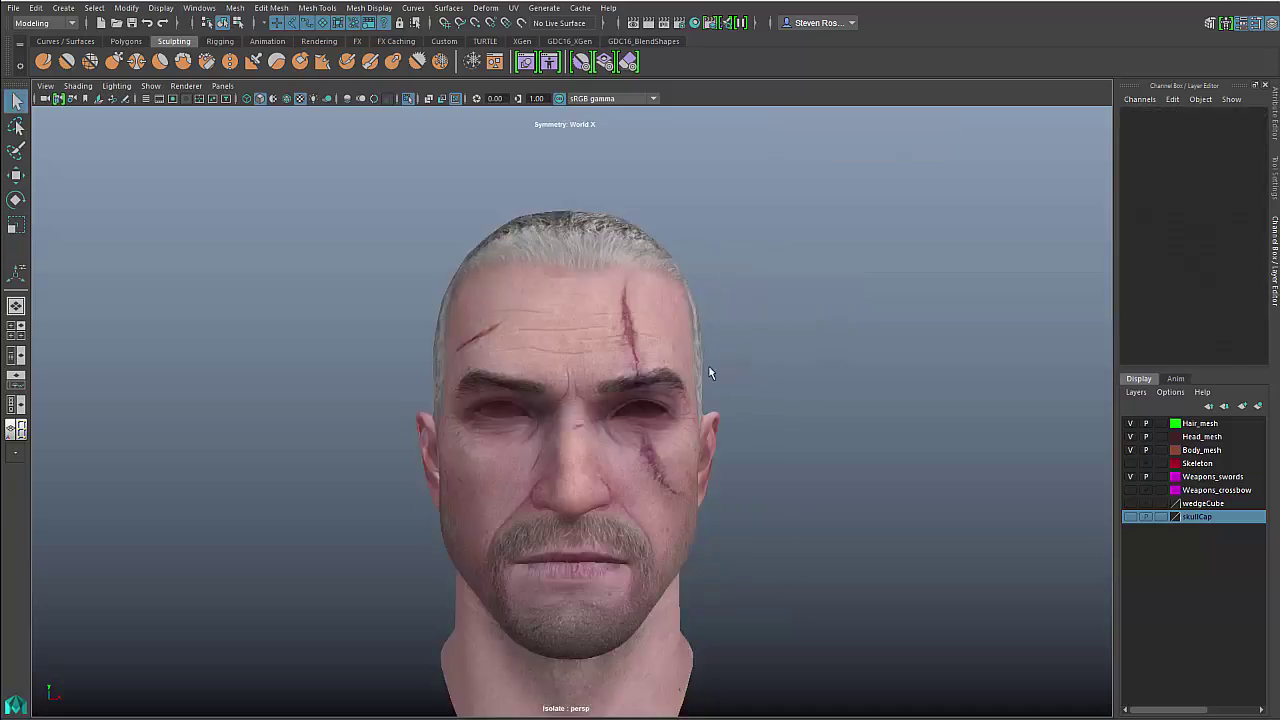
left_click(710, 308)
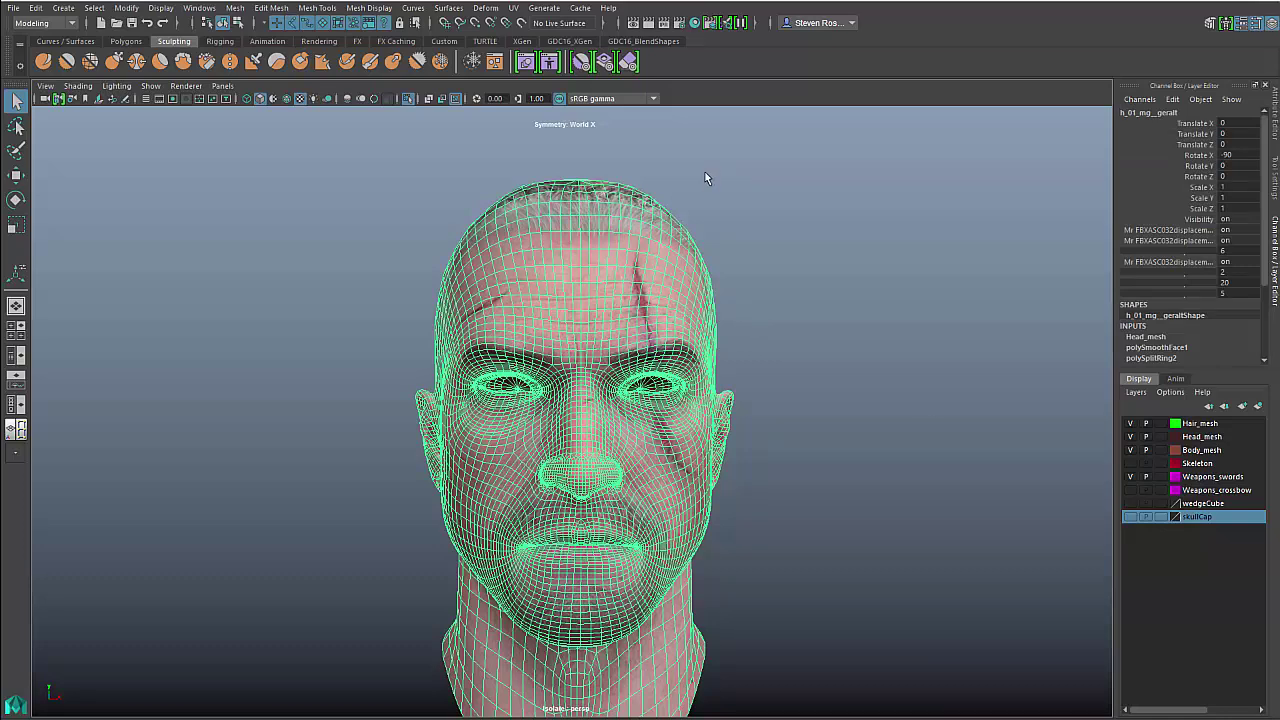
left_click(520, 20)
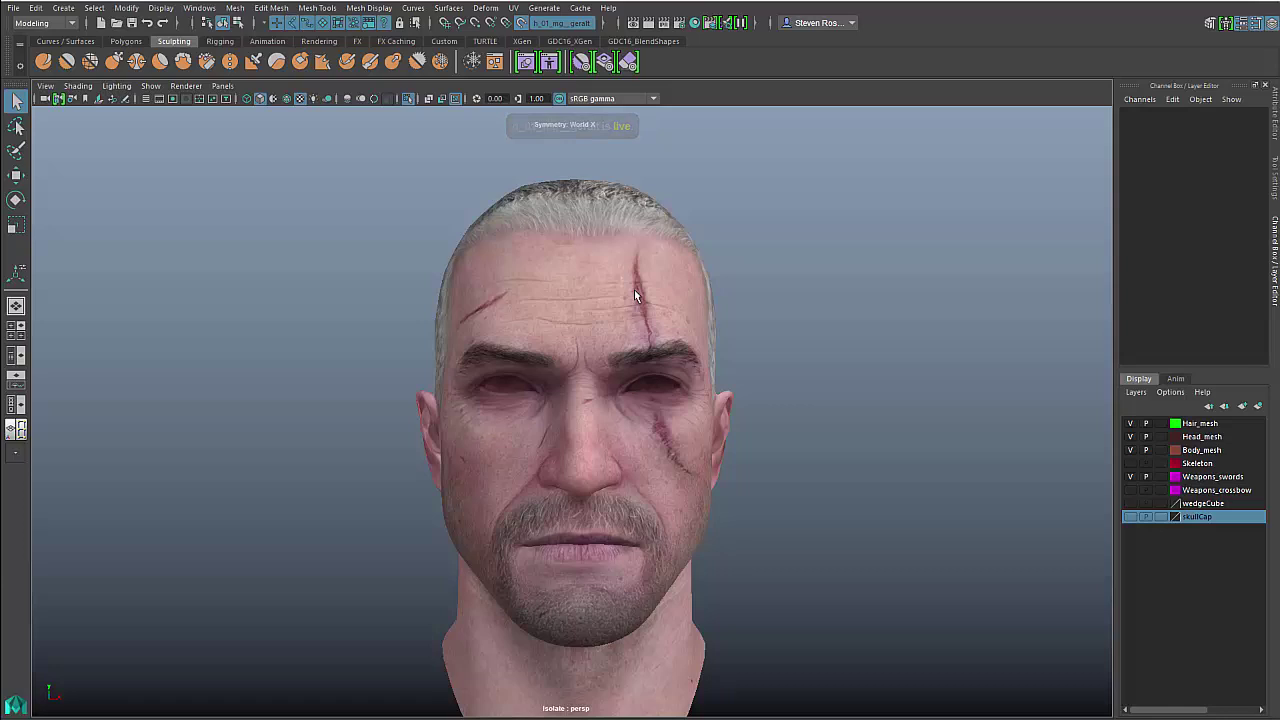
Start Quad Draw and place two mirrored points, one above the other, beside the nose below the inner eye corner
middle_click_drag(630, 290, 626, 328, "alt")
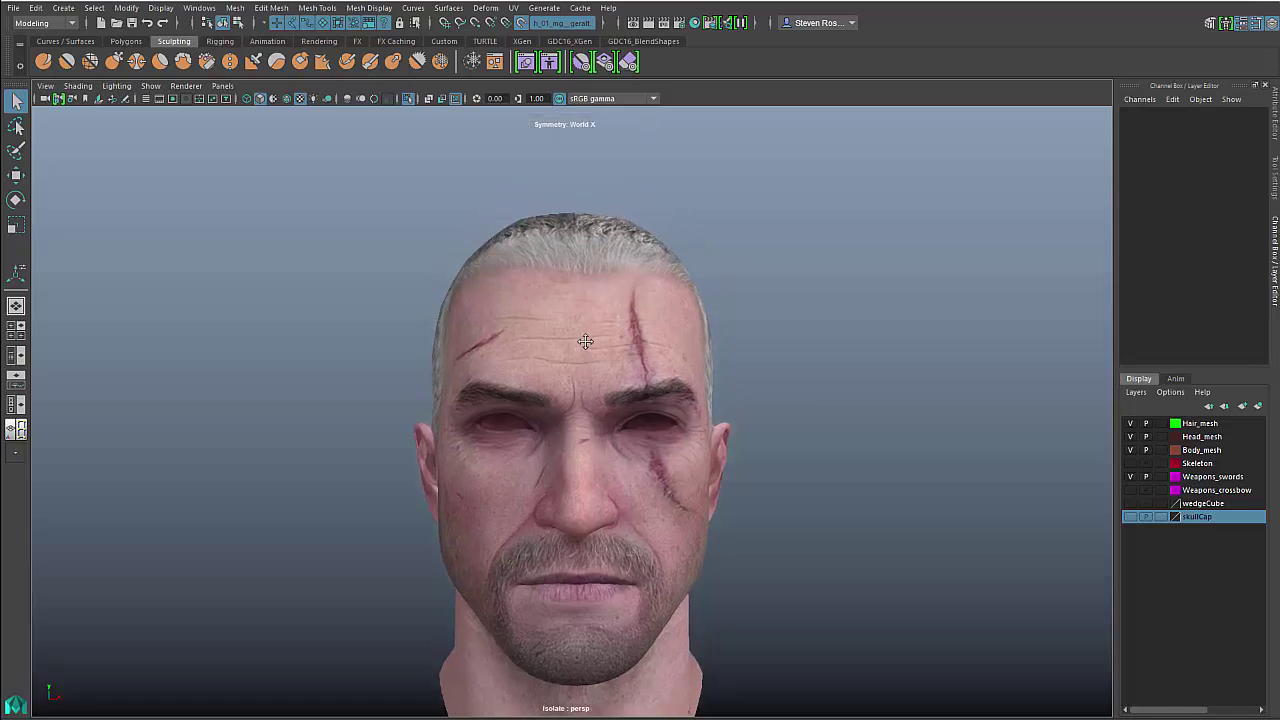
right_click_drag(591, 331, 589, 484, "shift")
scroll(574, 423, "up", 5)
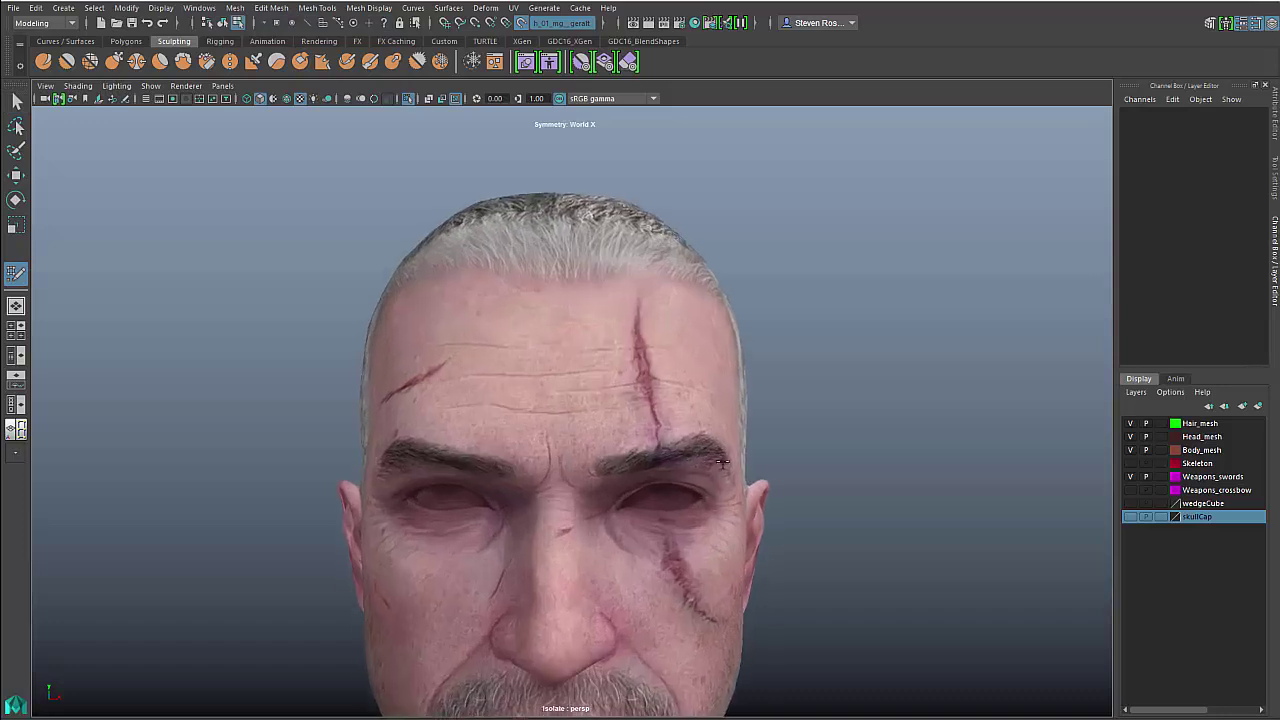
scroll(700, 458, "up", 2)
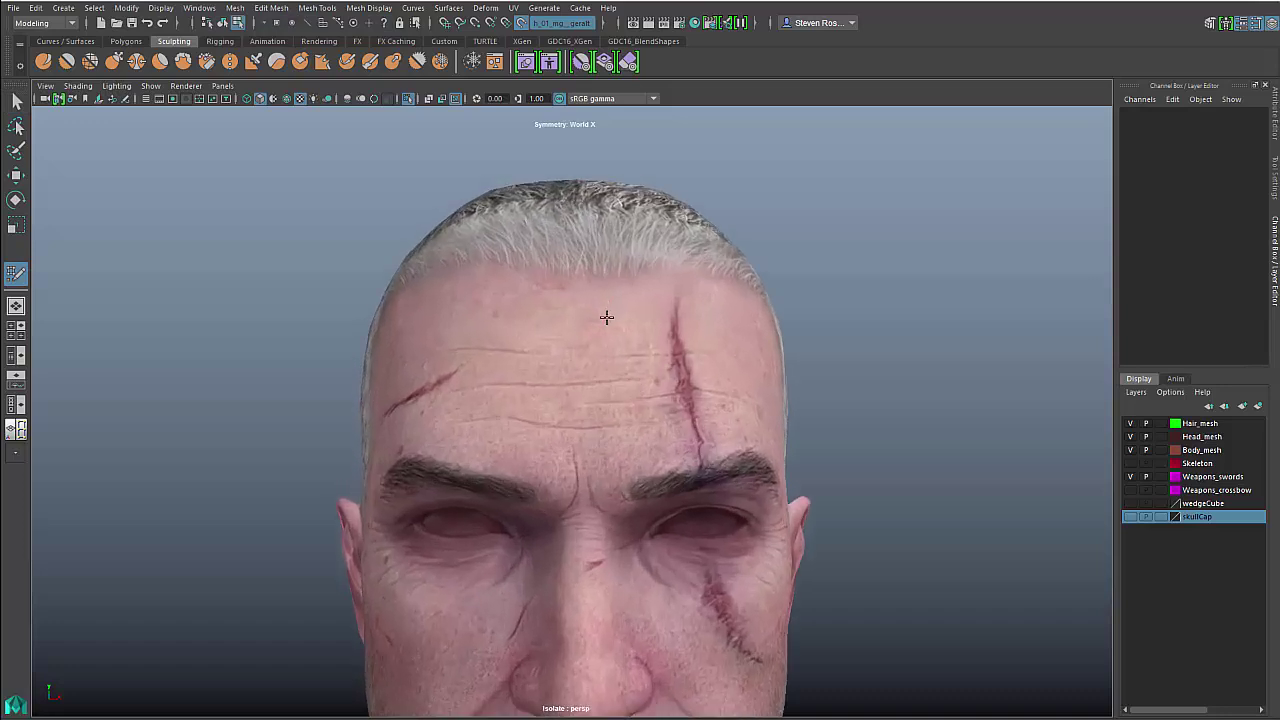
middle_click_drag(629, 437, 628, 382, "alt")
scroll(628, 382, "up", 1)
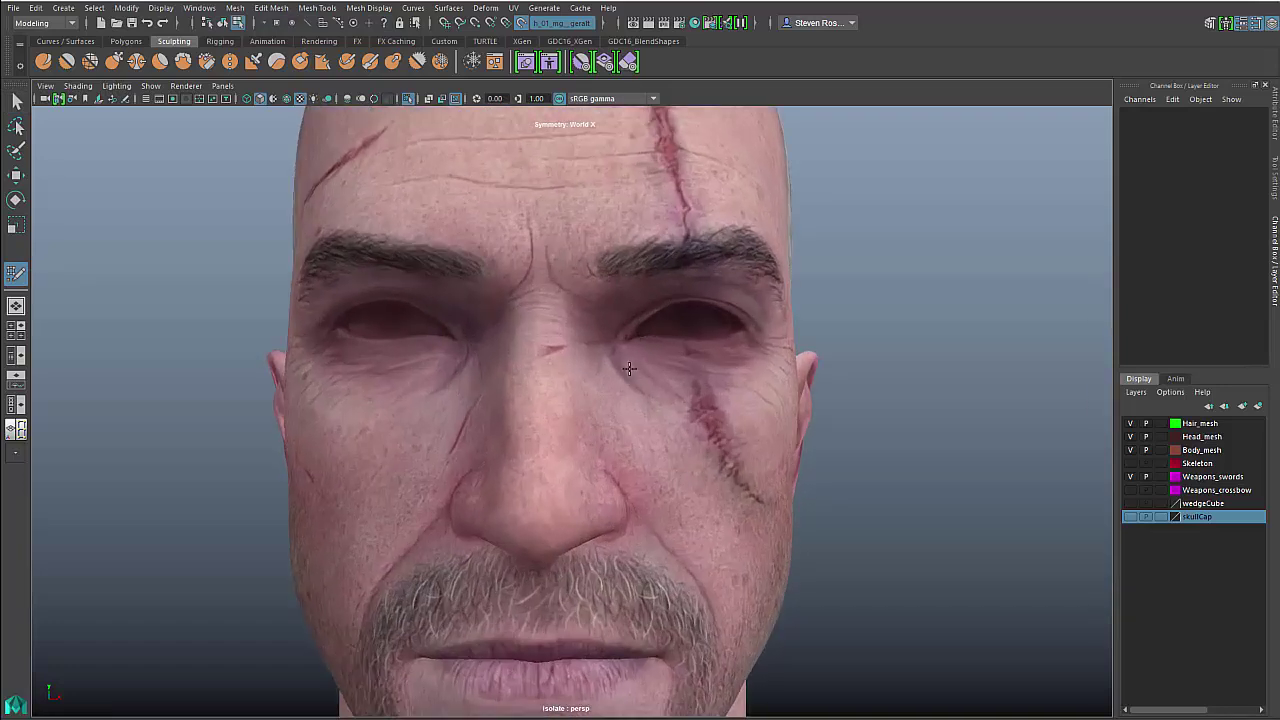
left_click(629, 370)
left_click(625, 423)
Continue the two mirrored rows of Quad Draw points under the eye, curving up past the outer eye corner
left_click_drag(699, 443, 421, 433, "alt")
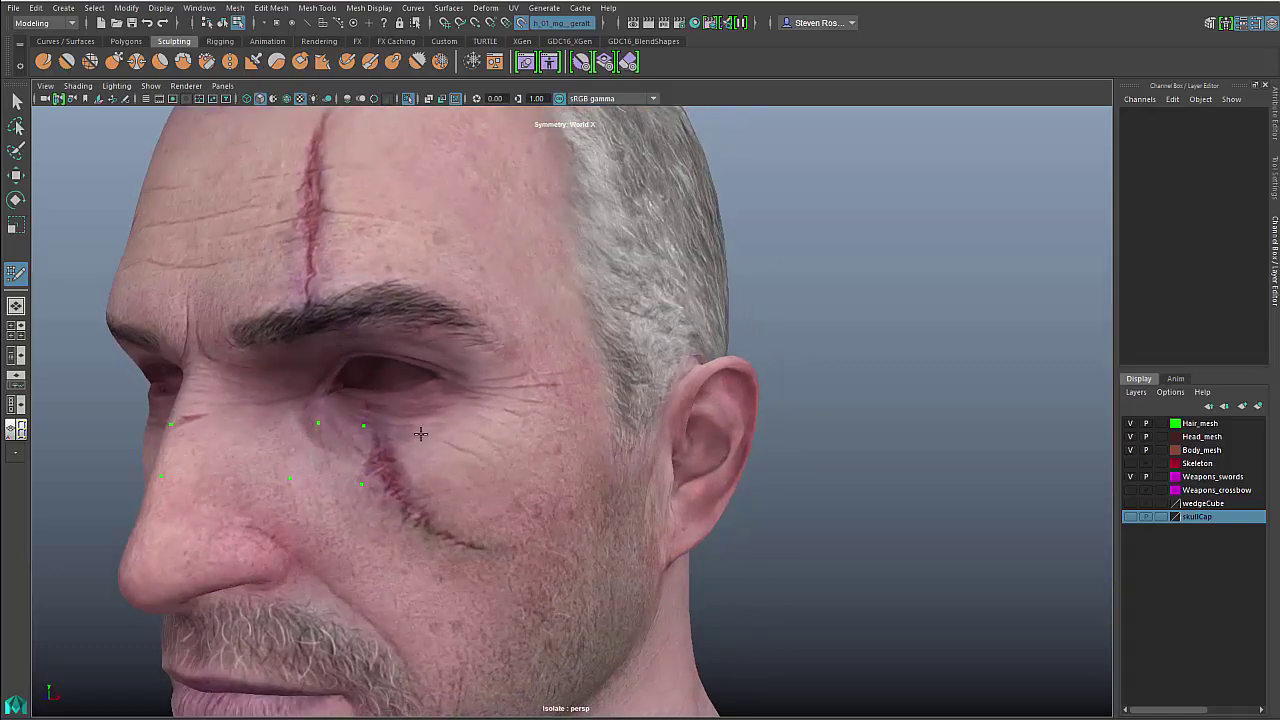
left_click(410, 424)
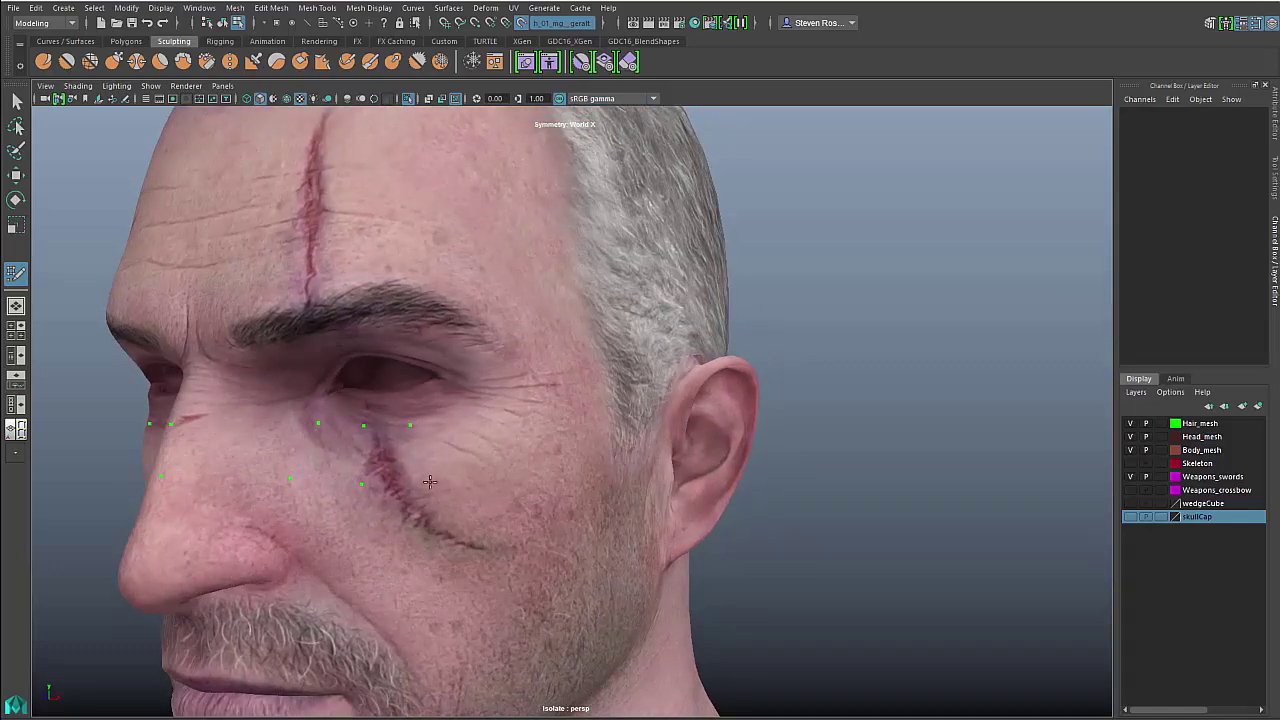
left_click(458, 409)
left_click(510, 448)
left_click(496, 380)
left_click_drag(496, 458, 546, 460, "alt")
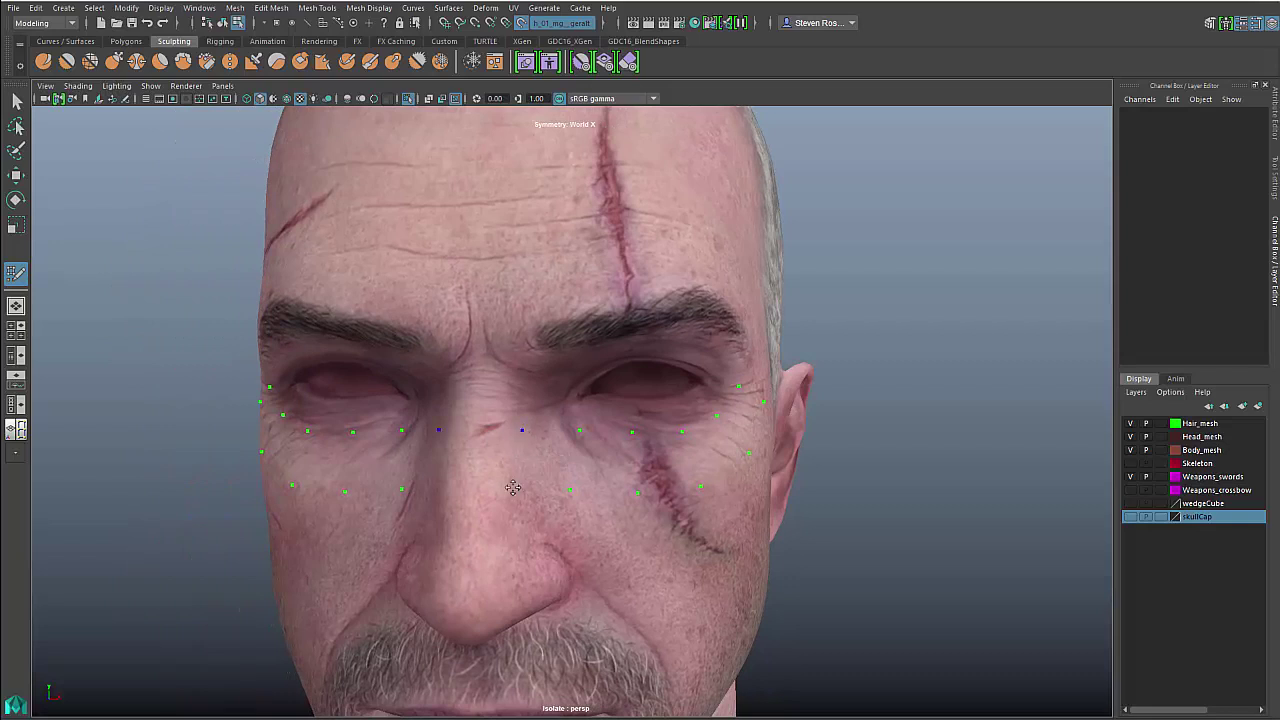
Place Quad Draw points on the side of the nose and along the centre line of the nose bridge
left_click(517, 490)
left_click_drag(474, 497, 521, 497, "alt")
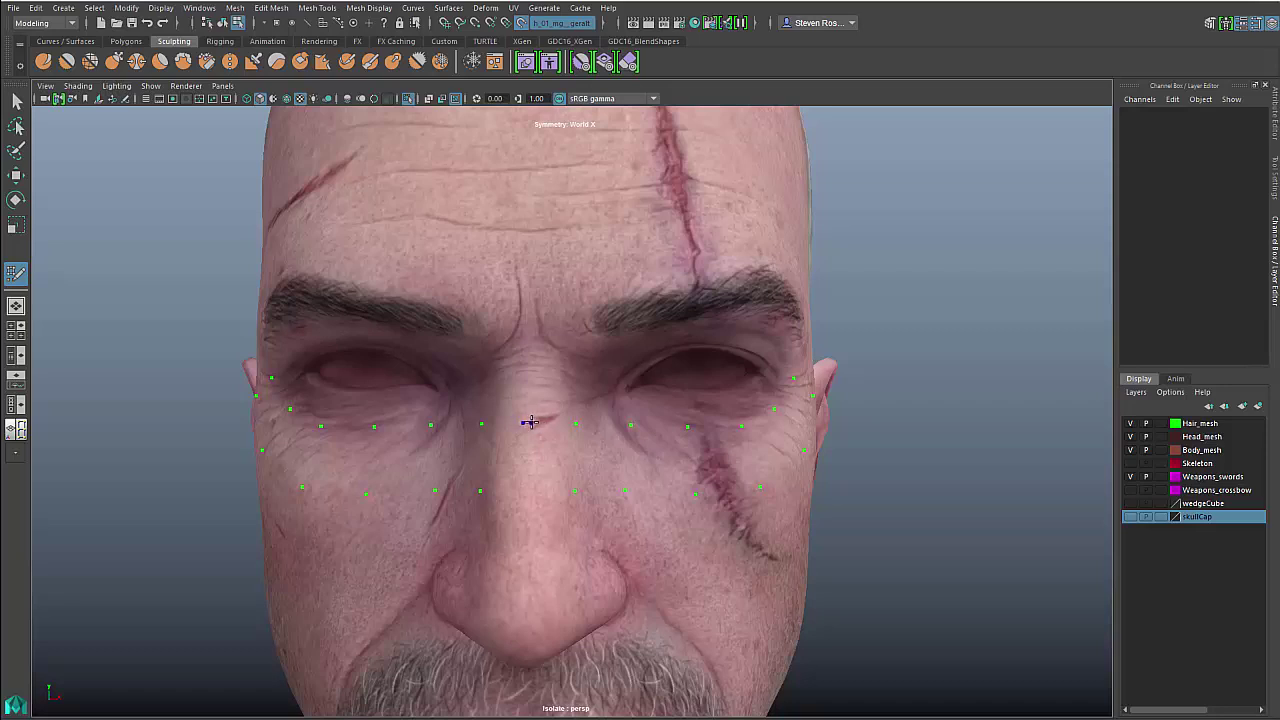
left_click(528, 422)
Fill the rows of points with mirrored quads, forming a continuous strip across the nose bridge and under both eyes
right_click_drag(666, 539, 584, 524, "alt")
left_click_drag(584, 524, 594, 506, "alt")
right_click_drag(594, 506, 677, 529, "alt")
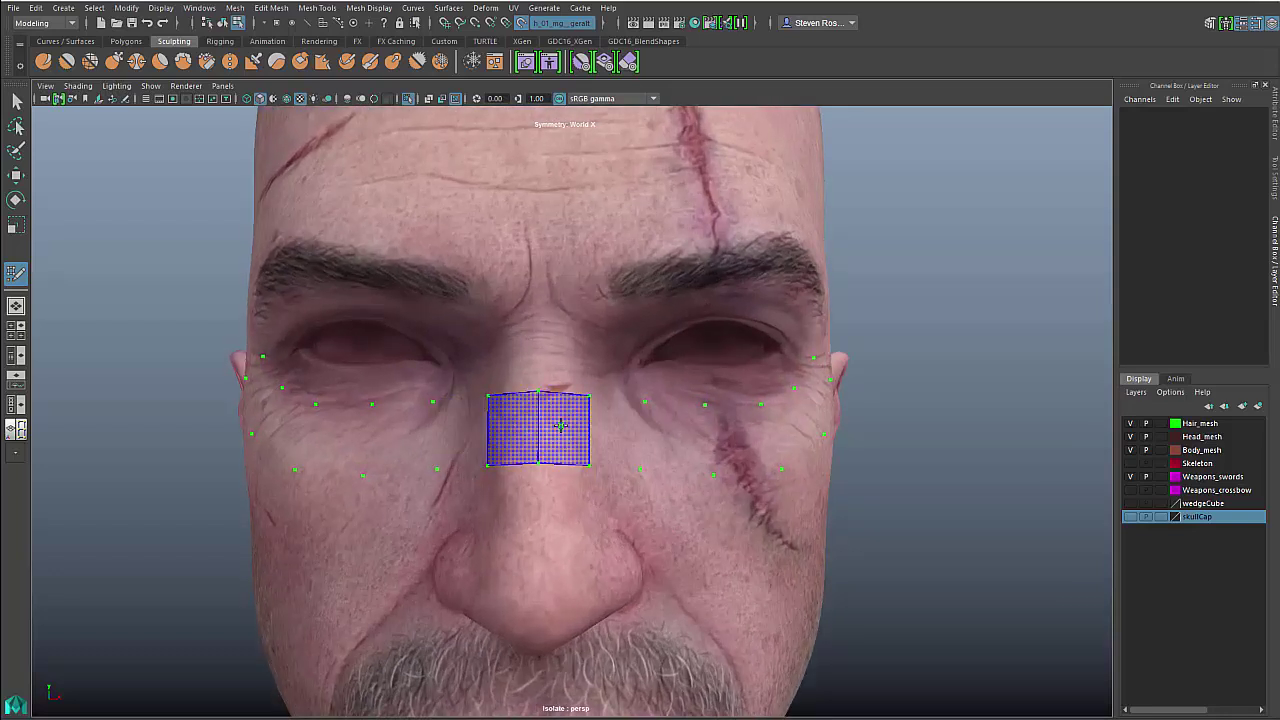
mouse_move(561, 426)
left_mouse_down("shift")
mouse_move(736, 442)
mouse_move(795, 421)
mouse_move(822, 386)
left_mouse_up("shift")
right_click_drag(748, 502, 625, 497, "alt")
mouse_move(625, 497)
left_mouse_down("alt")
mouse_move(682, 487)
mouse_move(814, 420)
left_mouse_up("alt")
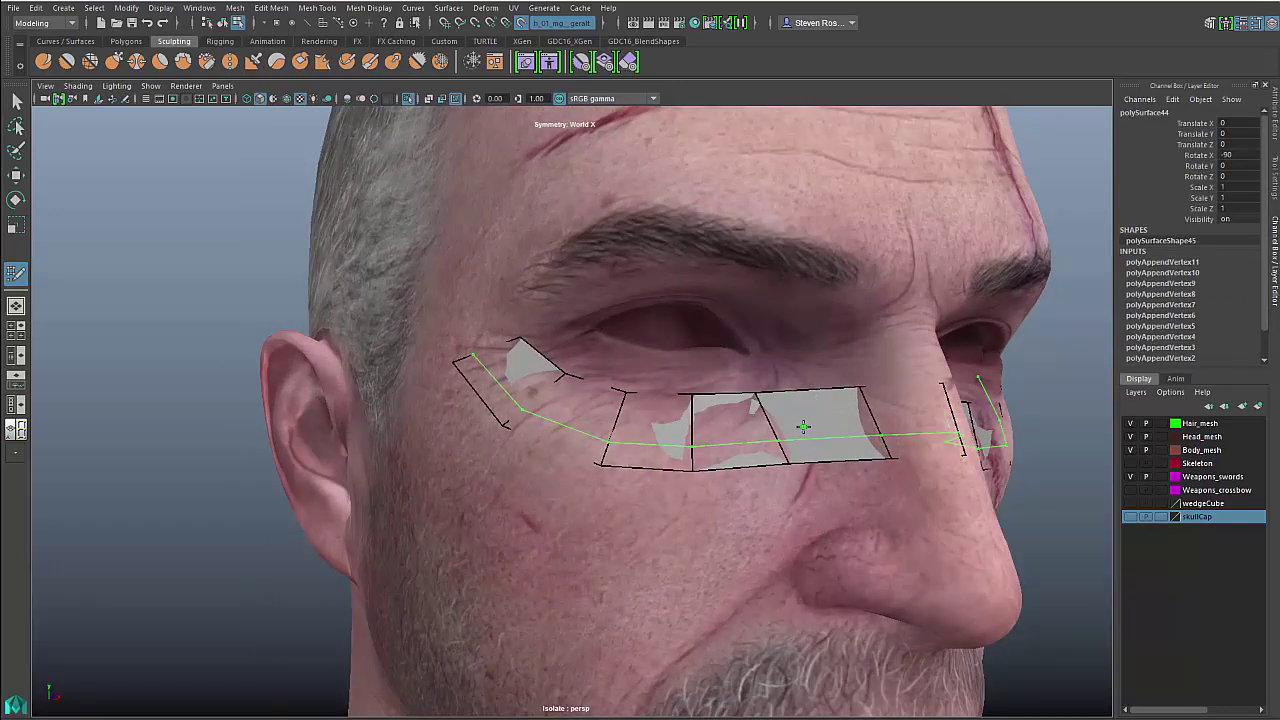
Insert a crosswise edge loop beside the nose and a lengthwise loop along the middle of the under-eye strip
left_click(811, 422, "ctrl")
left_click_drag(812, 496, 760, 488, "alt")
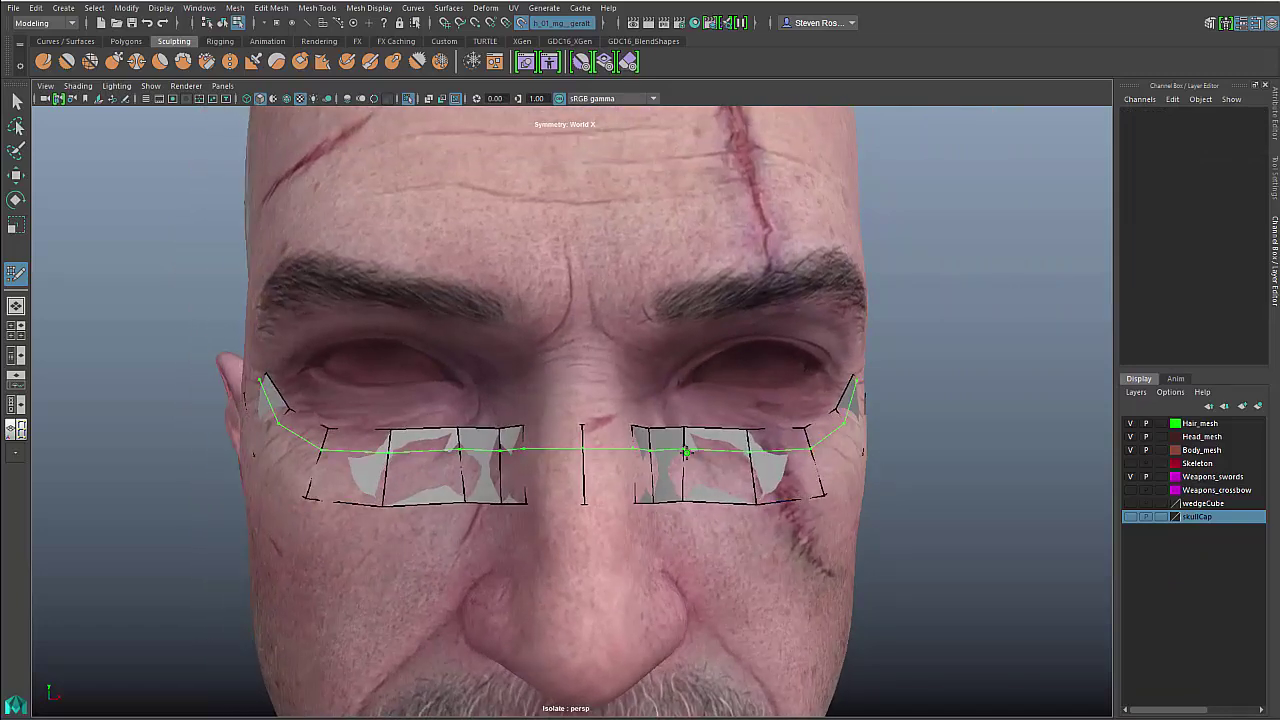
left_click(686, 452, "ctrl")
Adjust the quad strip size in Quad Draw and draw a mirrored strip from the forehead's centre out past the scar
right_click_drag(686, 452, 620, 455, "alt")
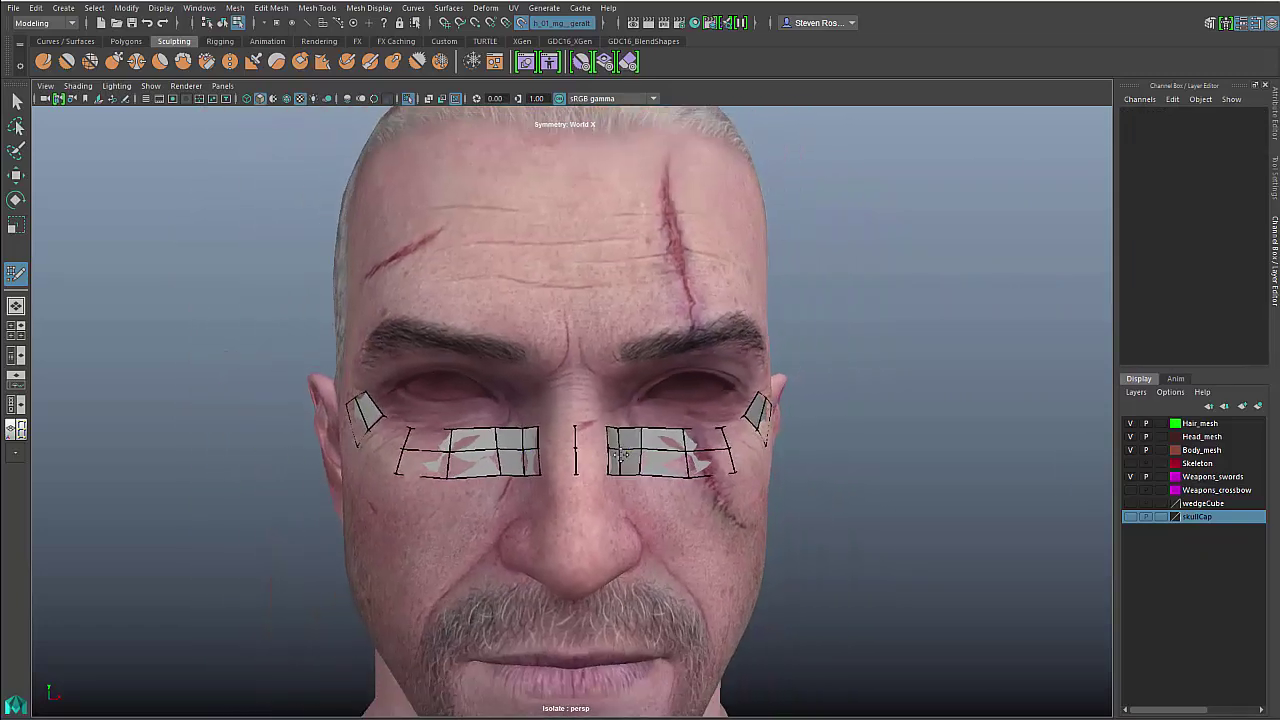
mouse_move(620, 455)
left_mouse_down("alt")
mouse_move(604, 483)
mouse_move(626, 475)
left_mouse_up("alt")
right_click_drag(626, 475, 673, 463, "alt")
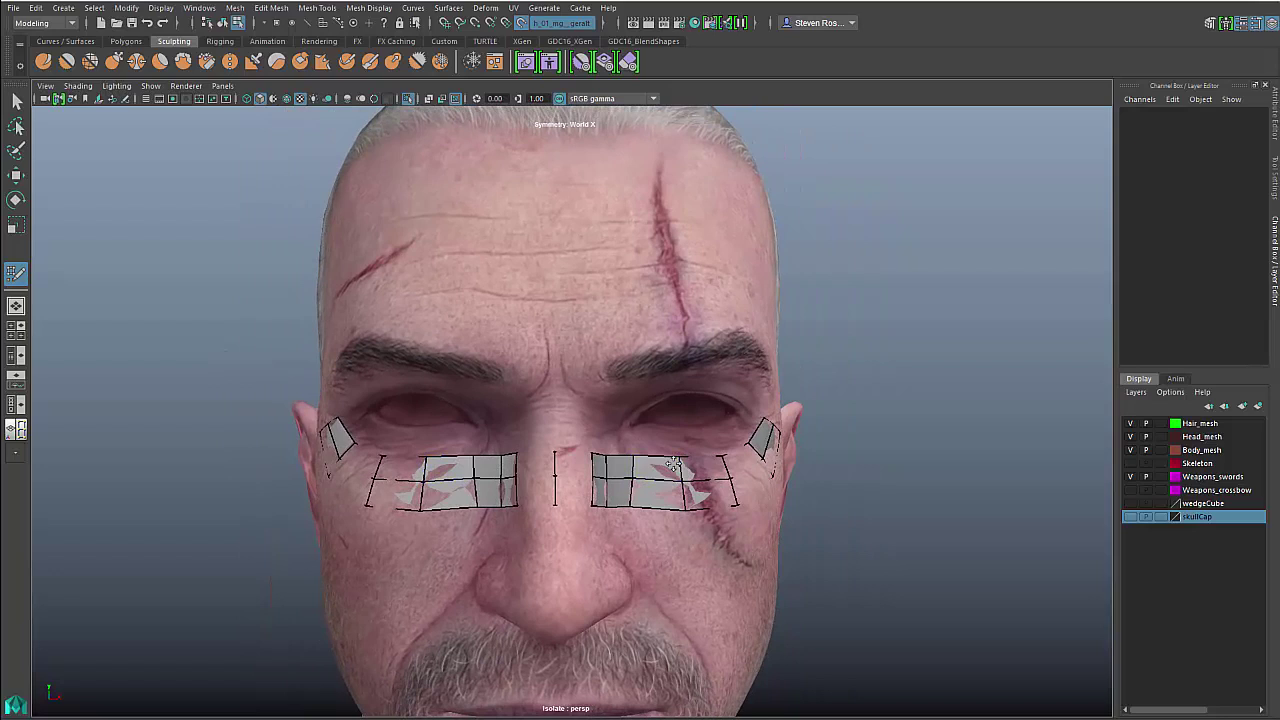
middle_click_drag(675, 465, 734, 455, "alt")
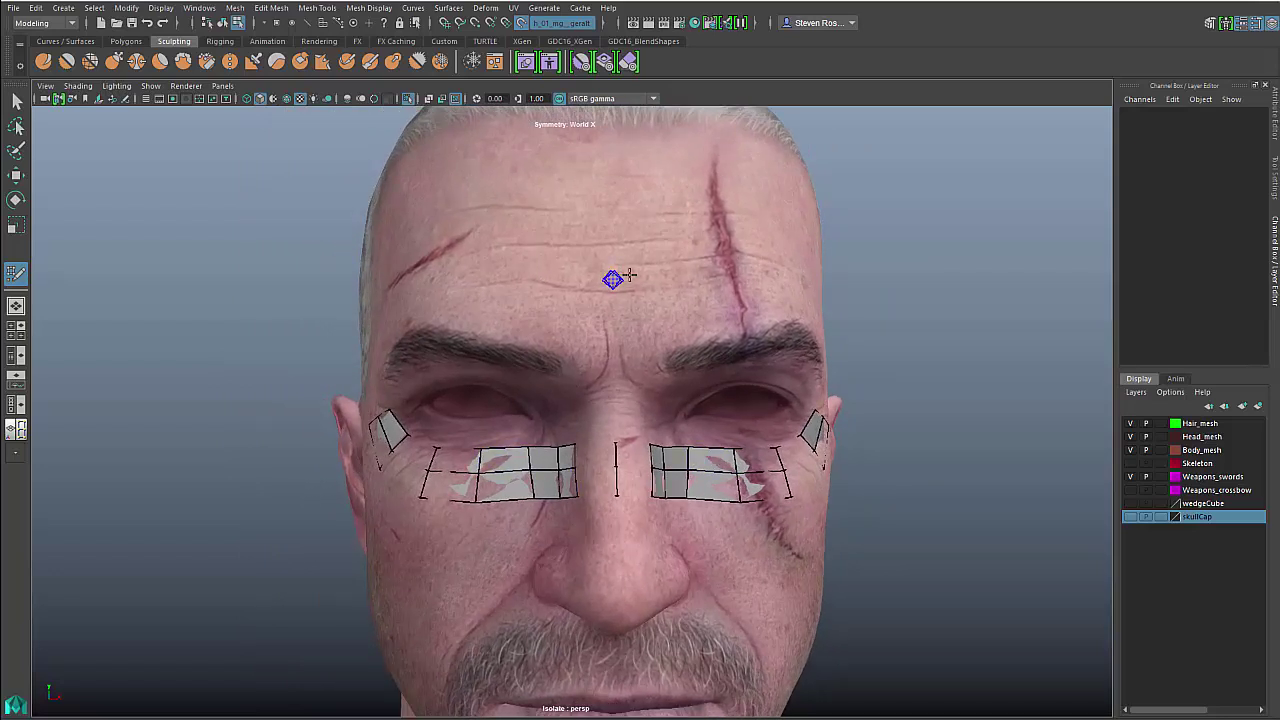
middle_click_drag(635, 277, 643, 293)
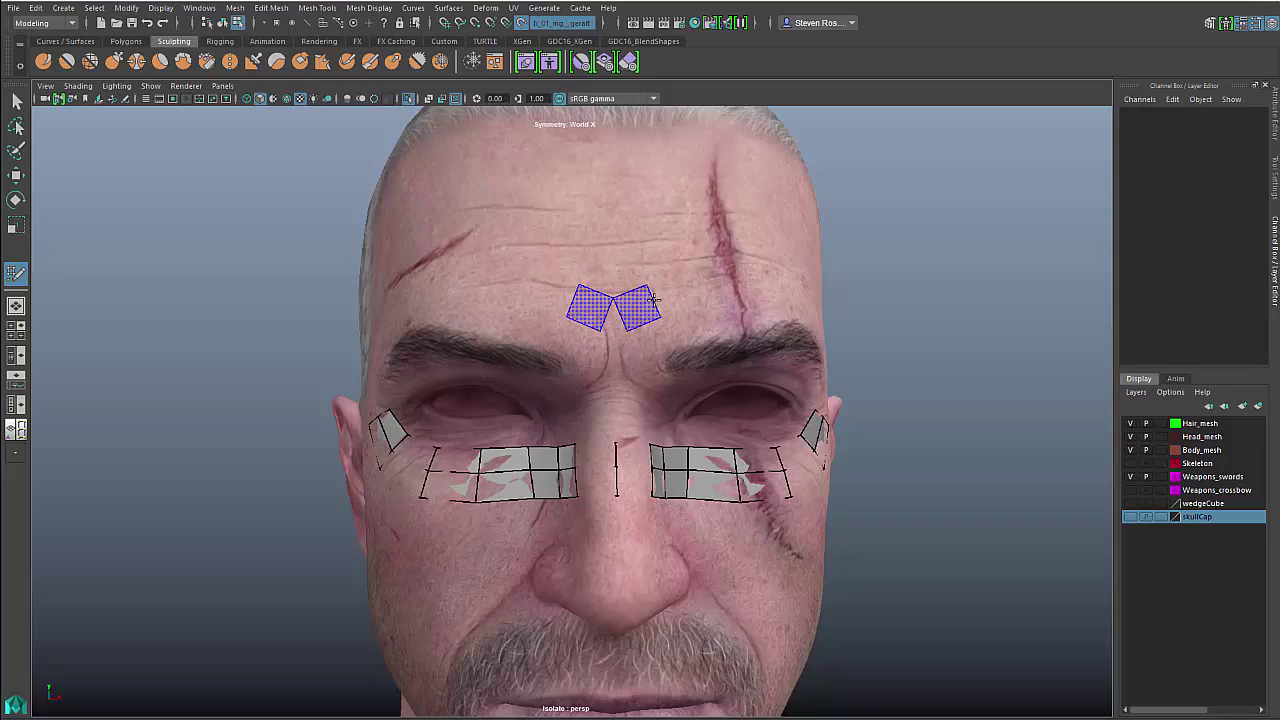
left_click_drag(652, 298, 651, 296)
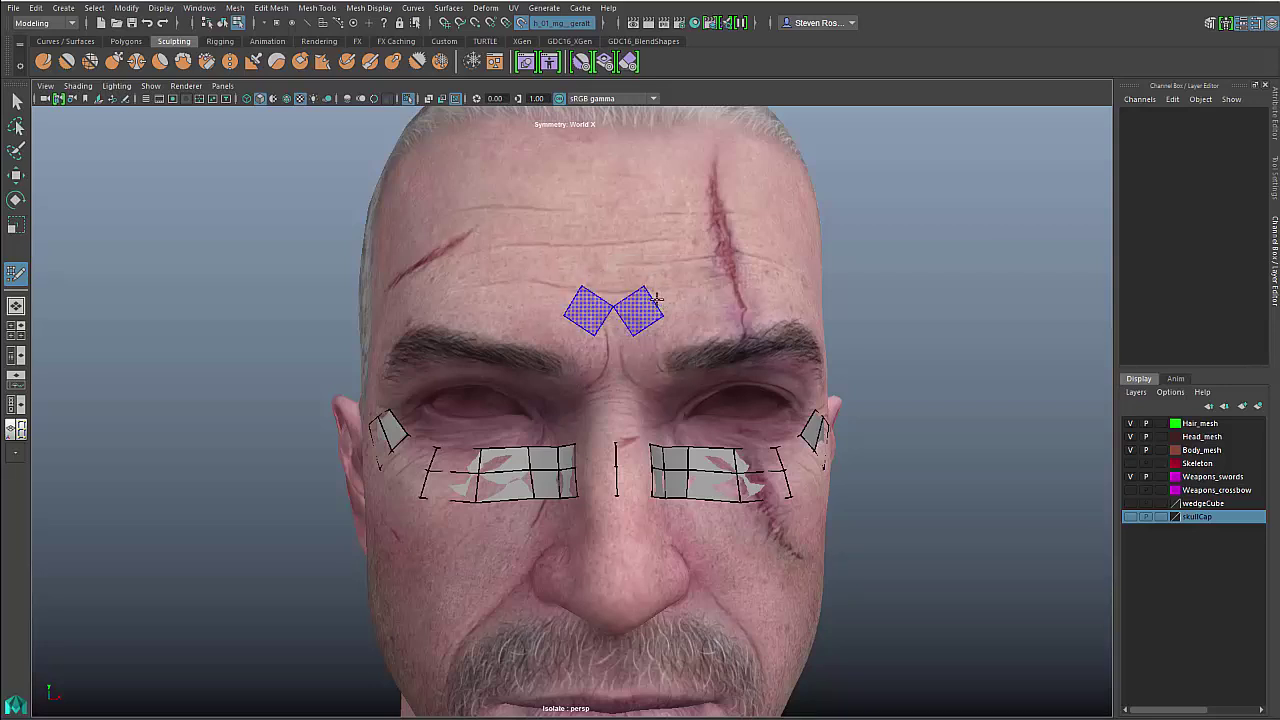
middle_click_drag(652, 286, 656, 285)
mouse_move(655, 286)
left_mouse_down()
mouse_move(667, 260)
mouse_move(689, 257)
mouse_move(793, 271)
left_mouse_up()
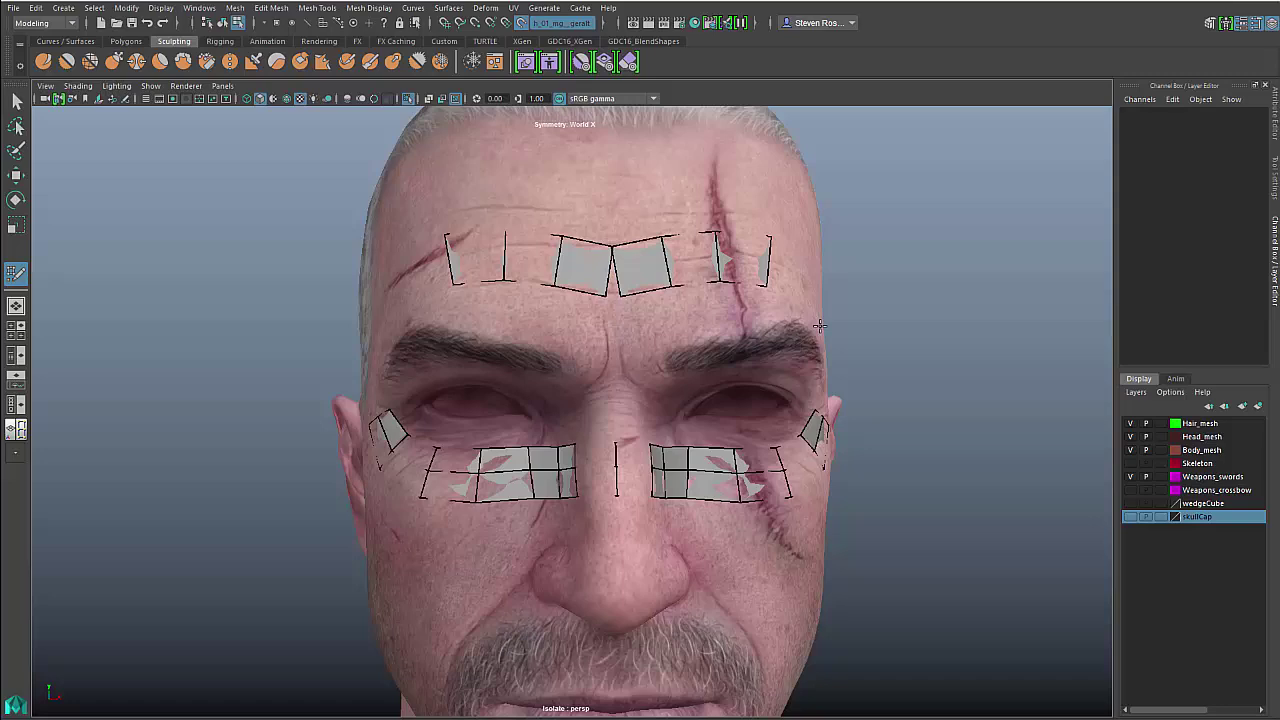
Close the gap at the centre of the forehead strip and extend its upper border into a second row of quads
left_click_drag(819, 325, 685, 337, "alt")
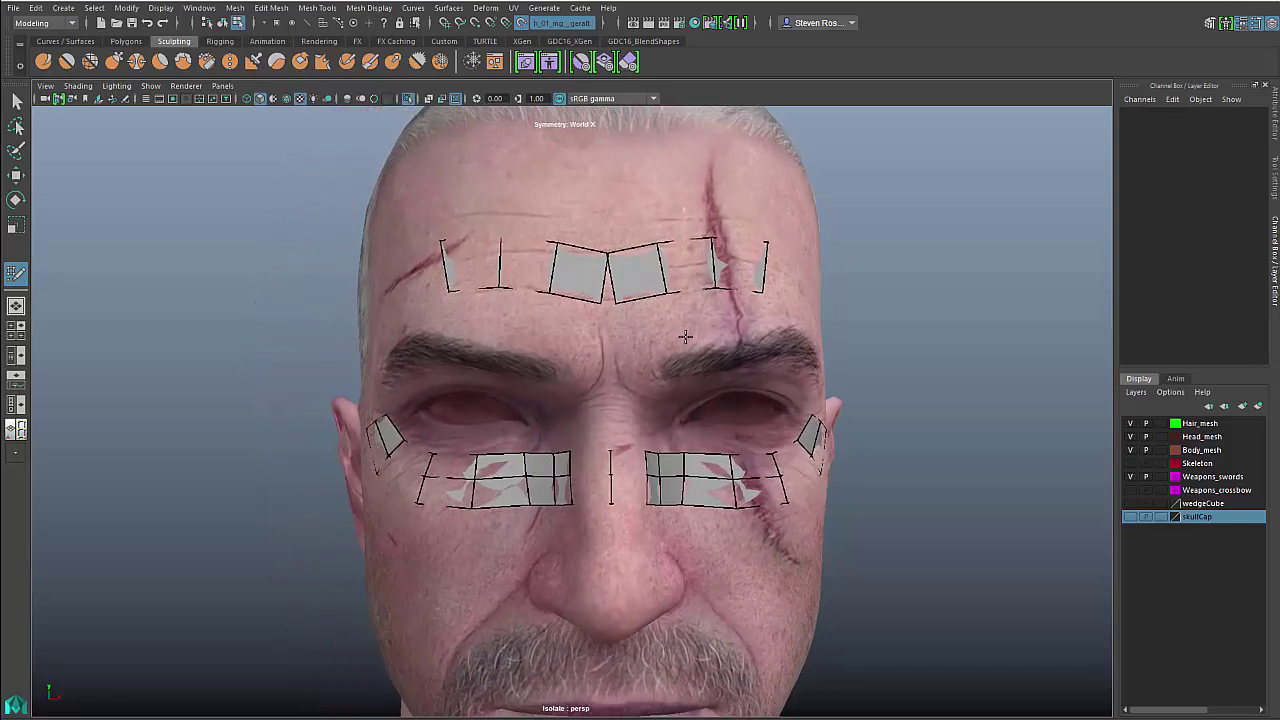
right_click_drag(685, 337, 806, 397, "alt")
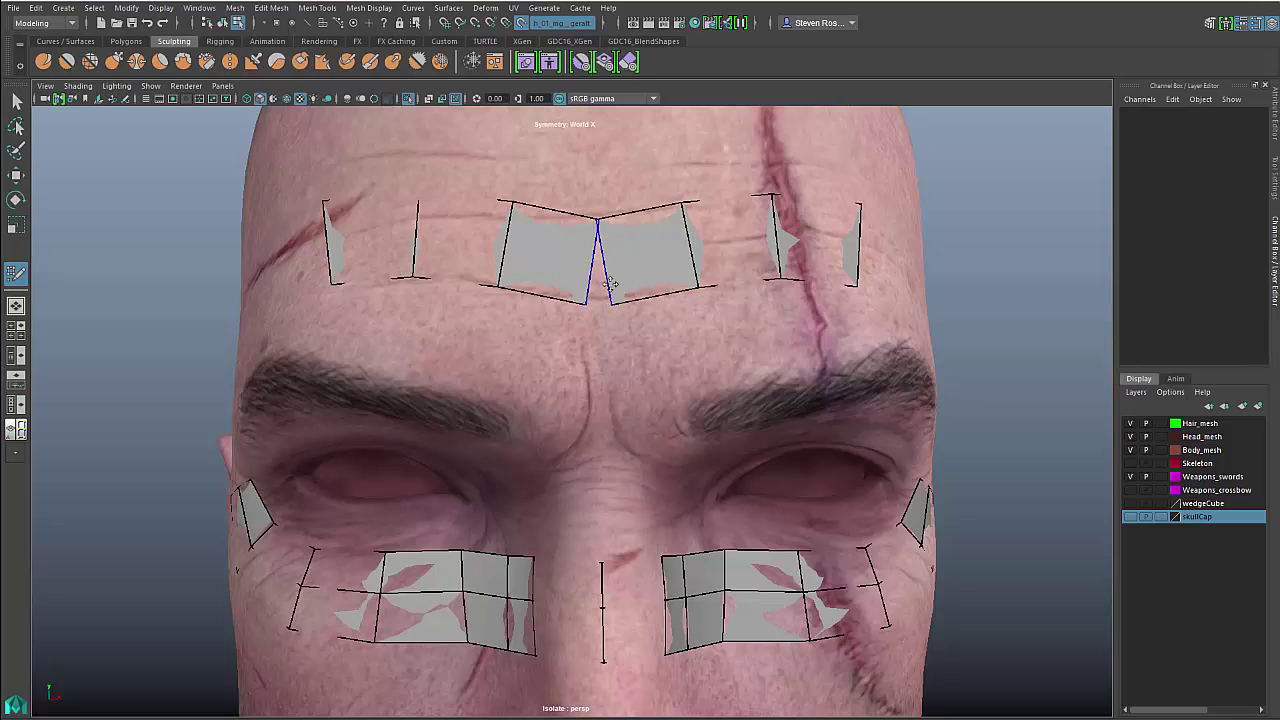
mouse_move(610, 284)
left_mouse_down()
mouse_move(597, 283)
mouse_move(634, 317)
mouse_move(618, 295)
mouse_move(633, 198)
left_mouse_up()
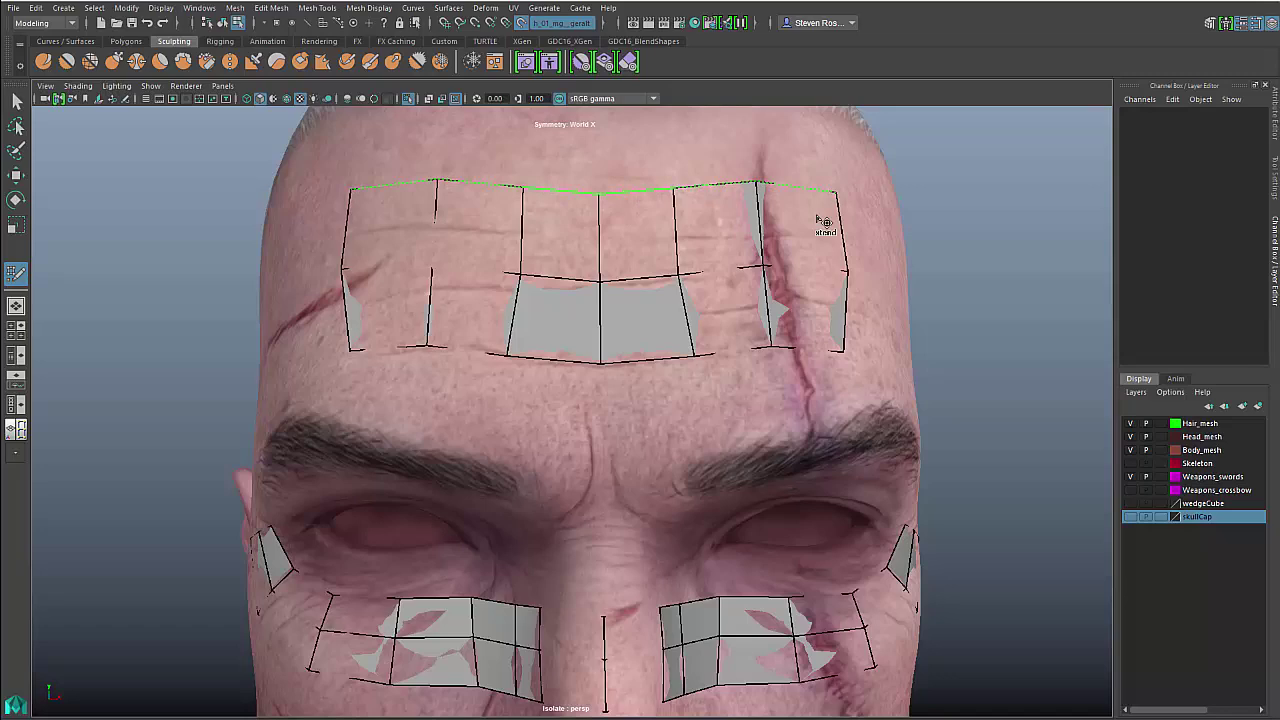
Extend the outer border edges of the forehead strip by one mirrored column of quads towards the temples
left_click_drag(848, 236, 806, 343, "alt")
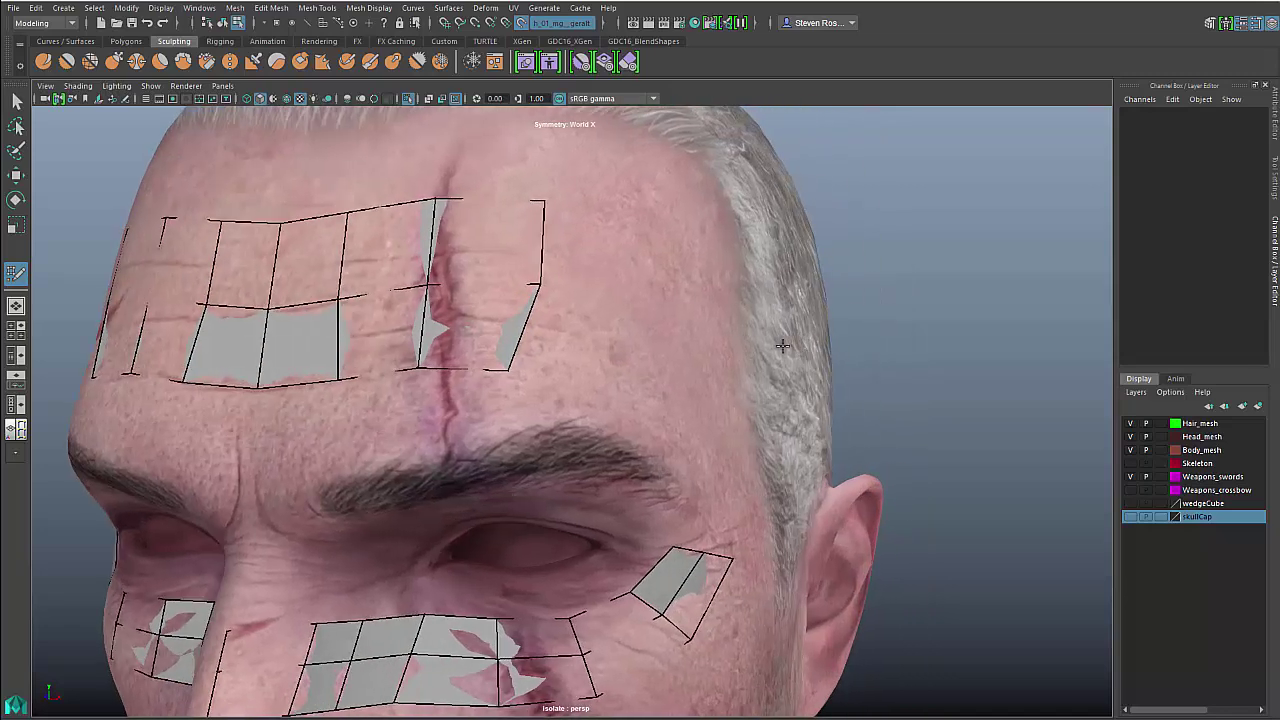
left_click_drag(540, 263, 643, 277)
left_click_drag(500, 323, 535, 329, "alt")
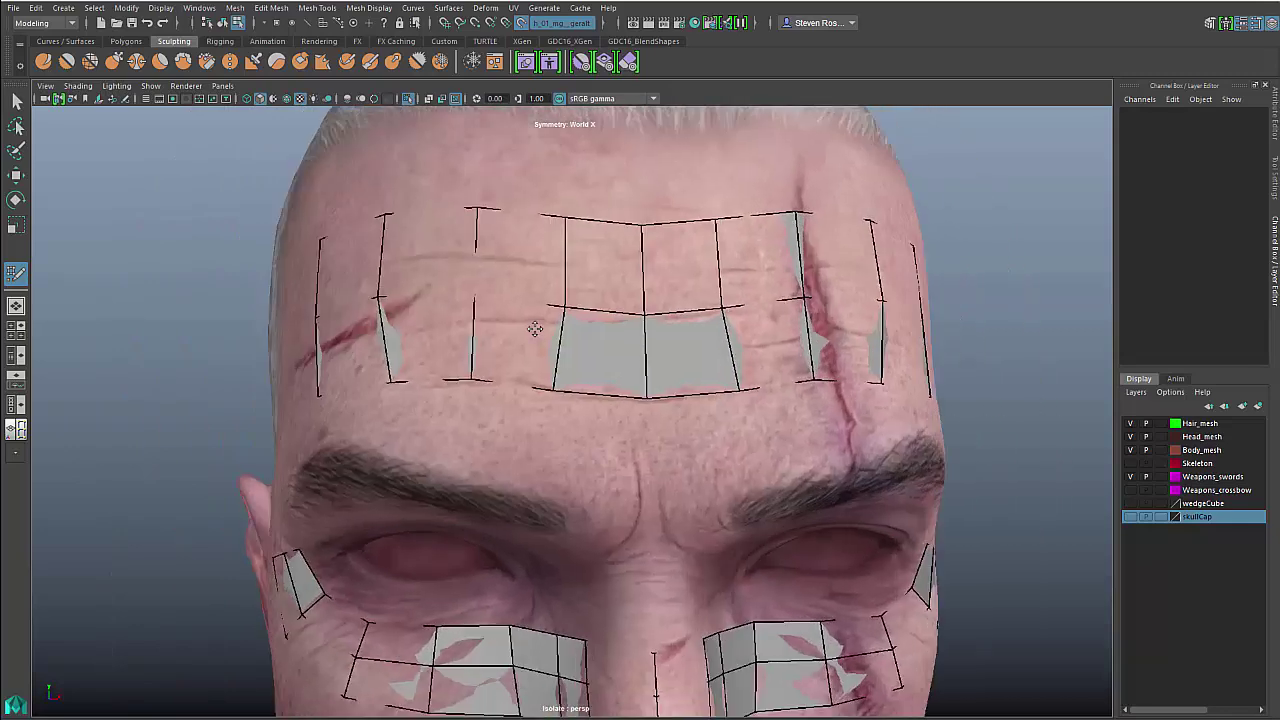
Apply Set Selected Layers to the Head_mesh layer to show the head as a wireframe behind the new quad strips
middle_click_drag(535, 329, 500, 290, "alt")
scroll(535, 335, "down", 5)
left_click_drag(655, 396, 692, 374, "alt")
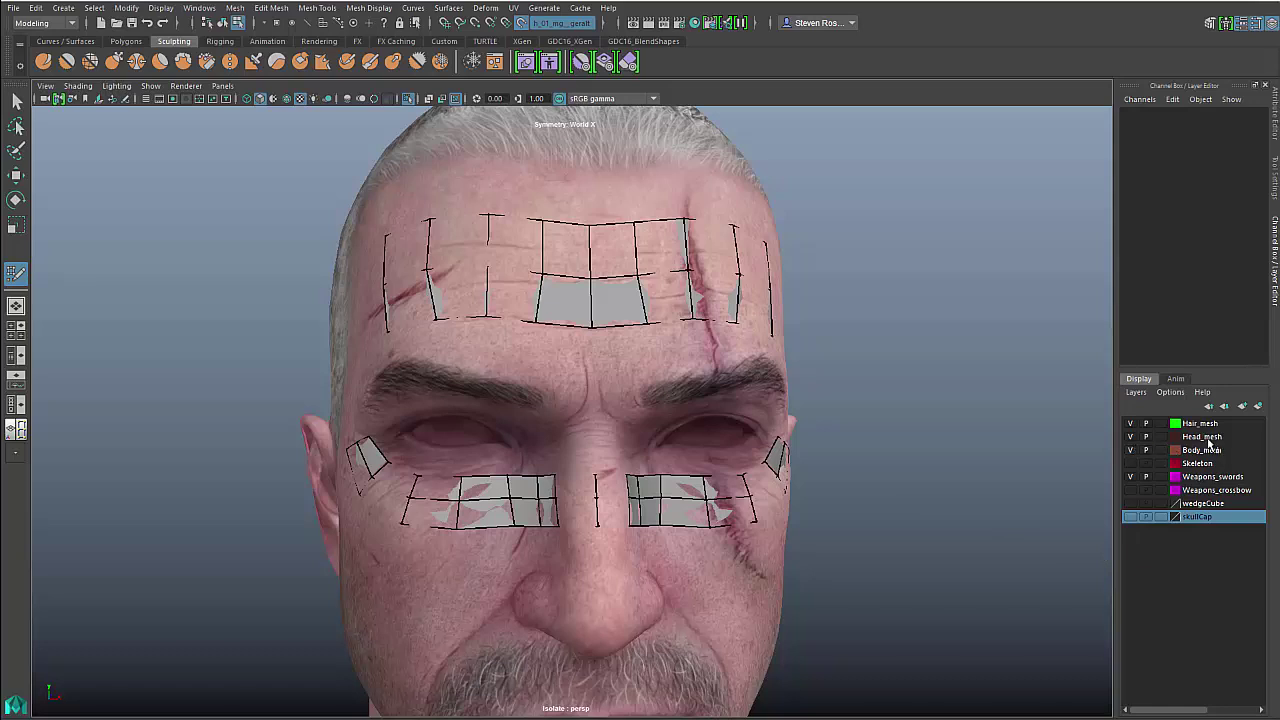
right_click(1212, 440)
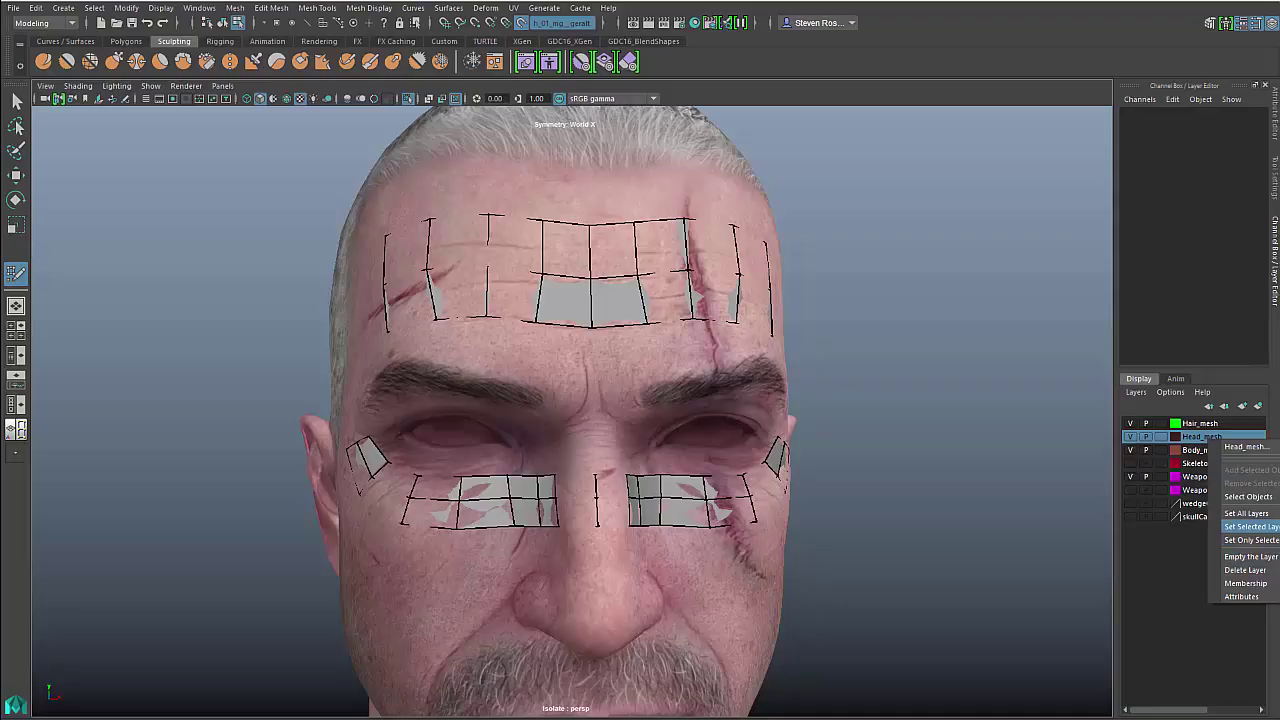
left_click(1250, 527)
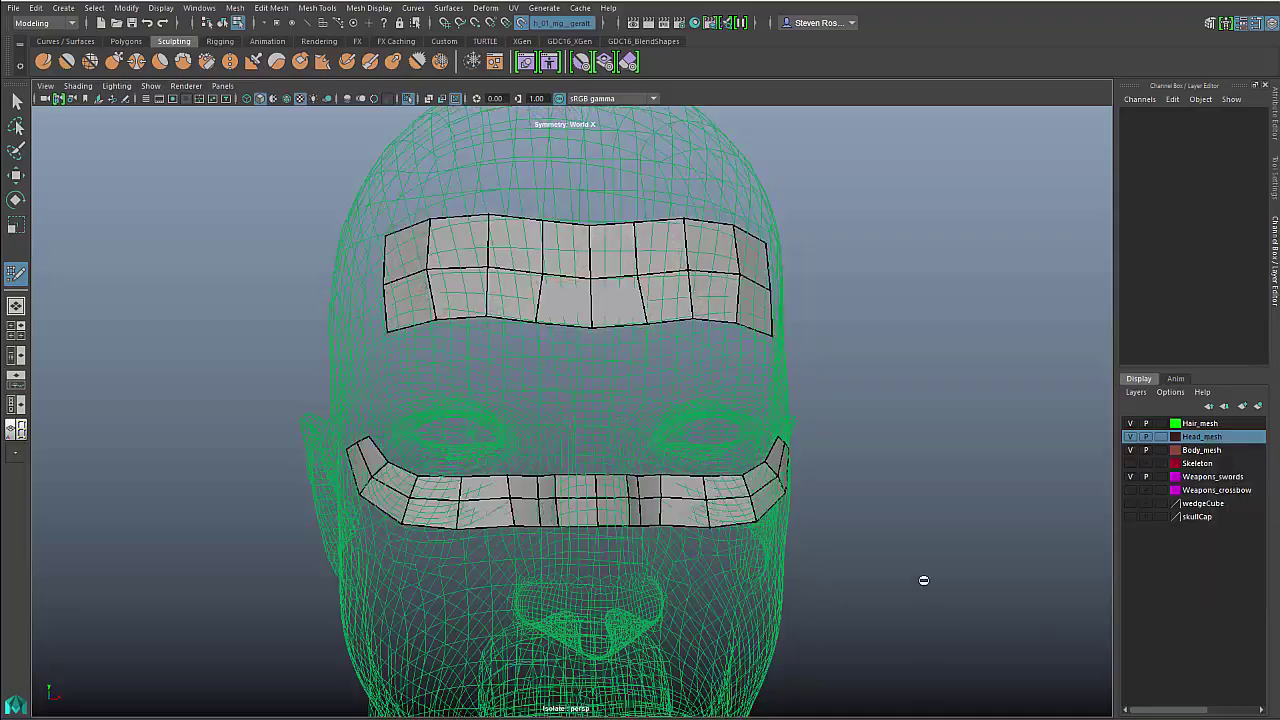
mouse_move(866, 488)
left_mouse_down("alt")
mouse_move(814, 463)
mouse_move(903, 363)
mouse_move(866, 449)
mouse_move(806, 471)
mouse_move(868, 492)
left_mouse_up("alt")
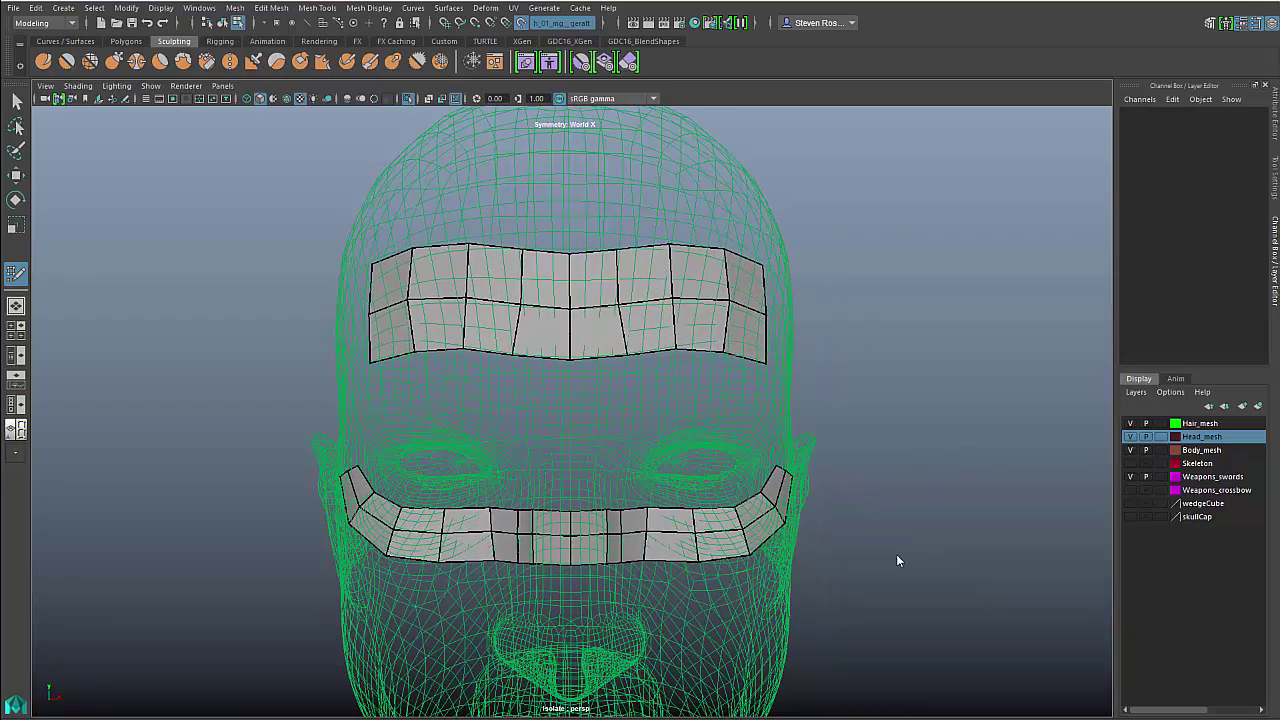
right_click_drag(896, 554, 786, 520, "alt")
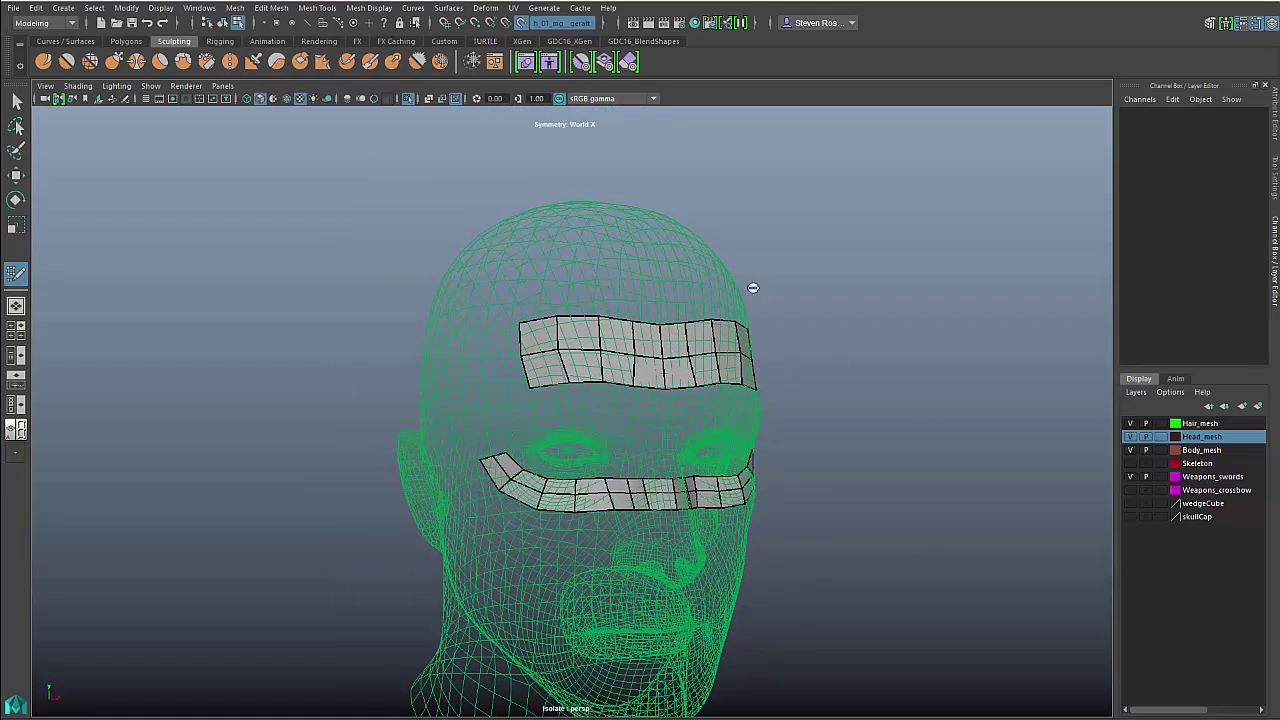
Make the skullCap layer visible and try loading the selected objects into the isolated view
left_click(1132, 517)
left_click(150, 86)
mouse_move(175, 112)
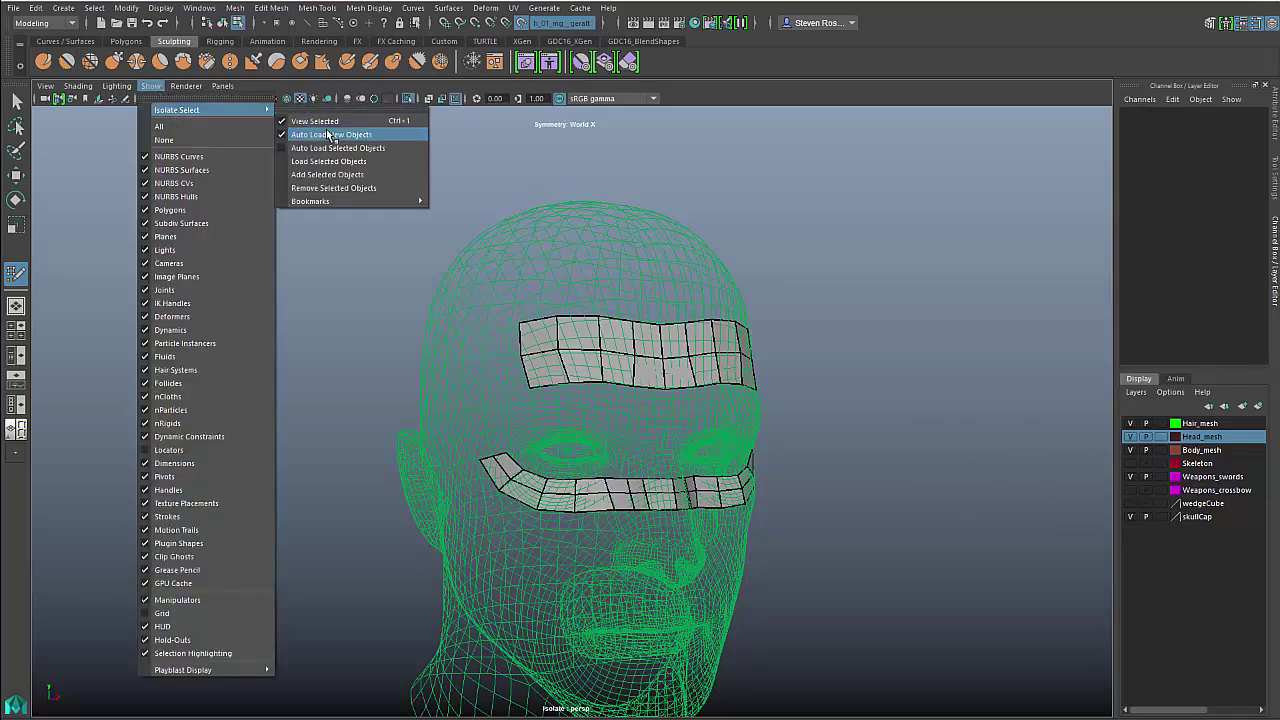
left_click(330, 161)
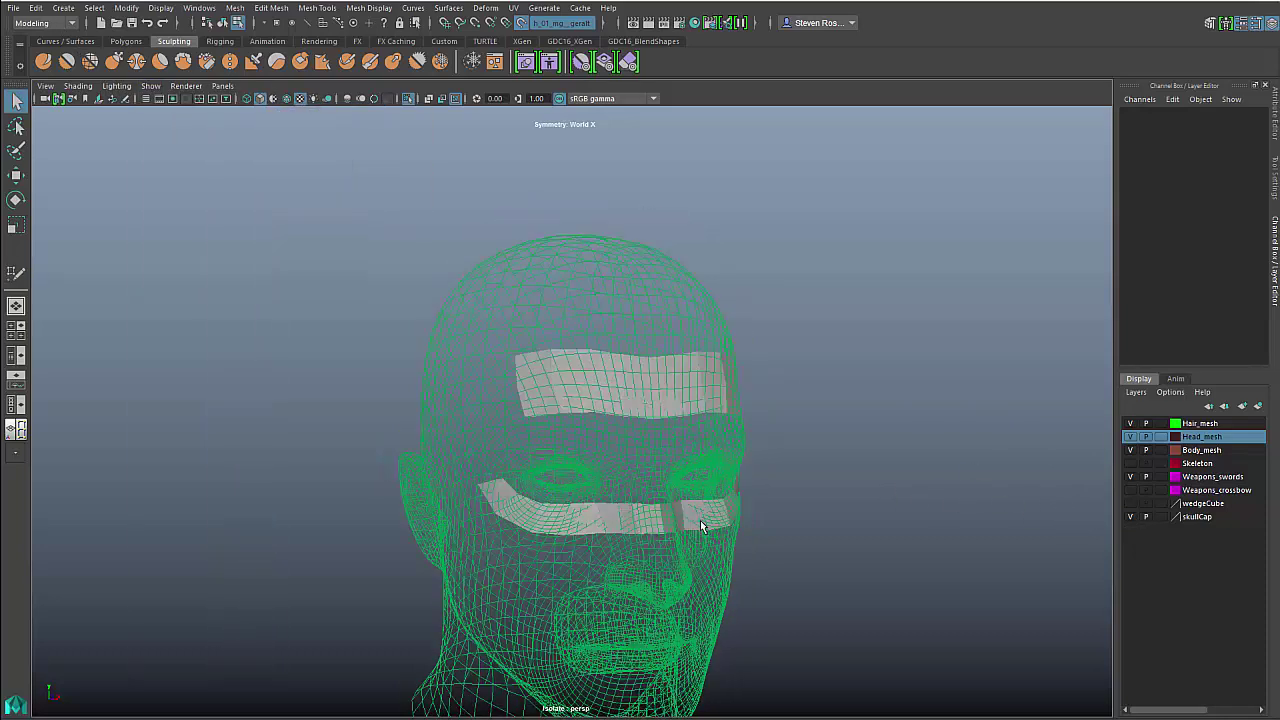
Select the objects in the skullCap layer and load them into the isolated view
left_click(1200, 517)
right_click(1220, 520)
left_click(1238, 576)
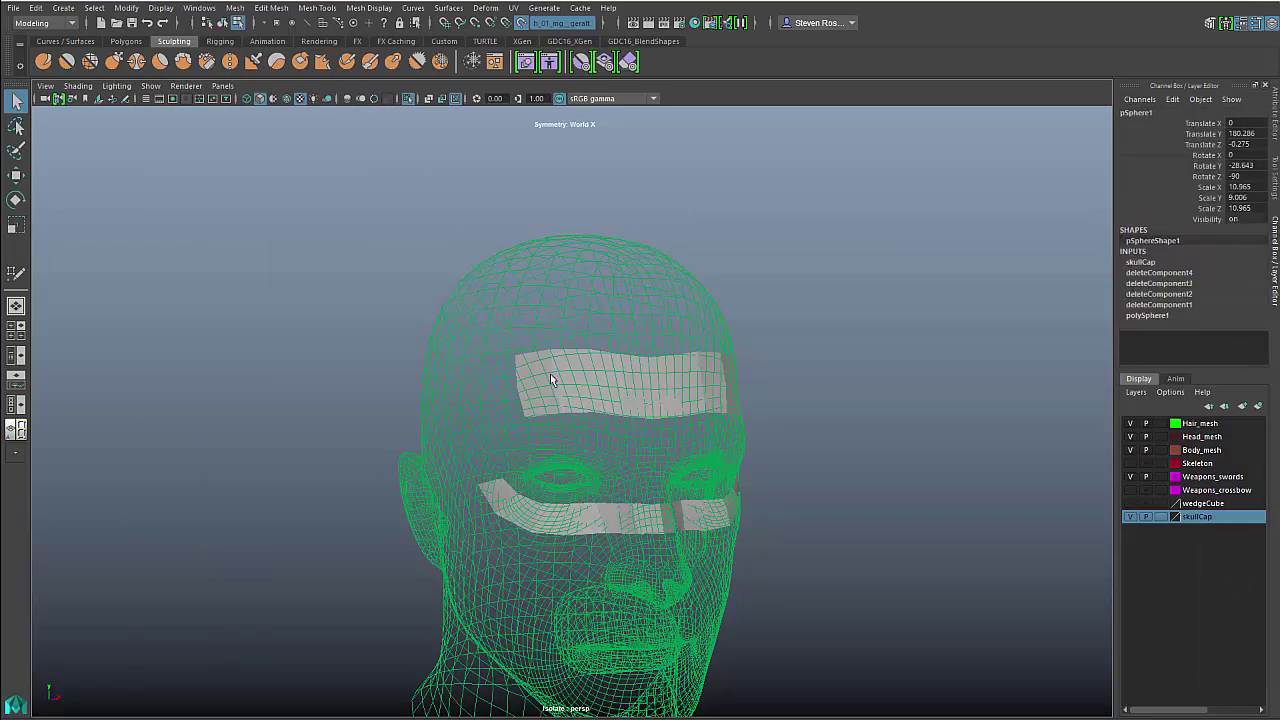
left_click(150, 86)
mouse_move(176, 110)
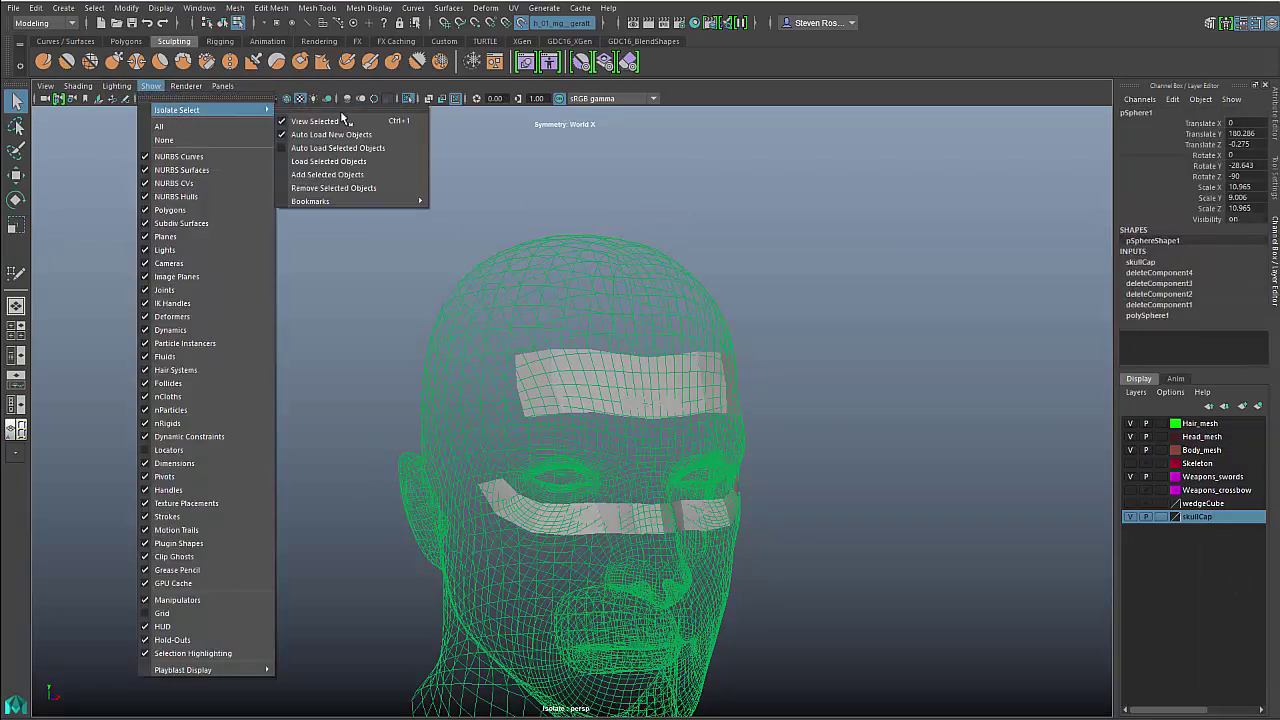
left_click(357, 162)
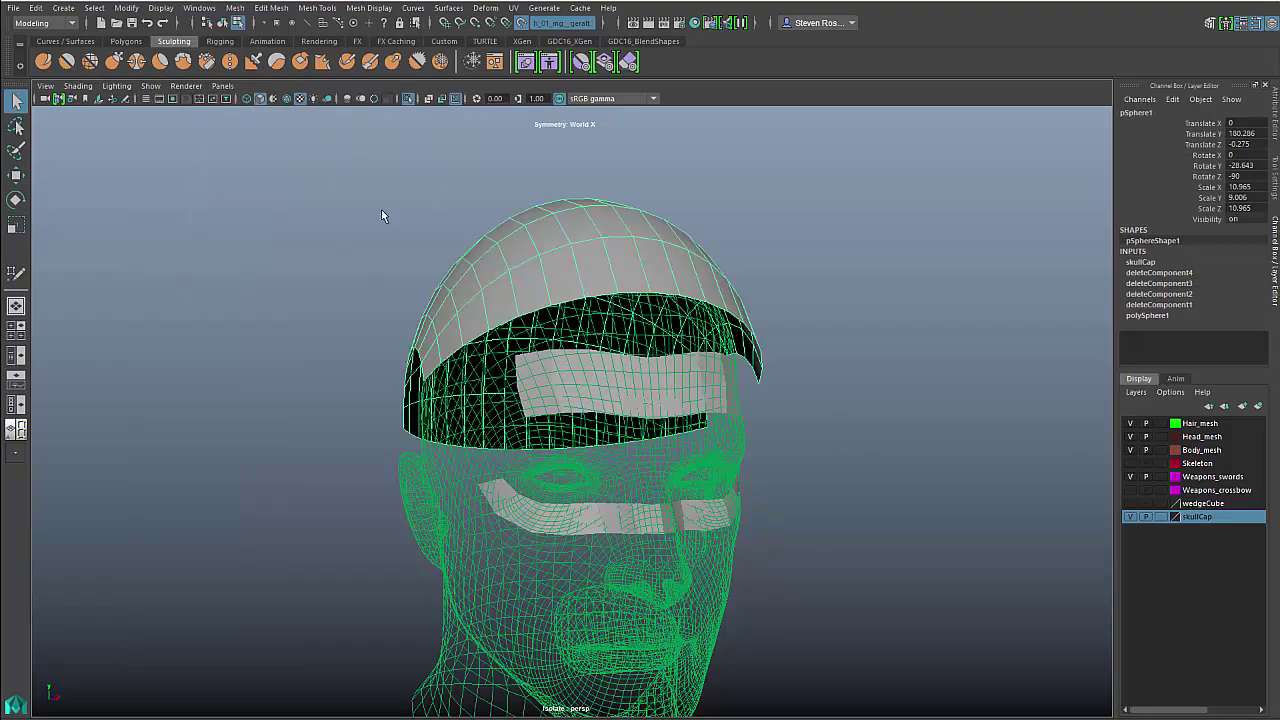
Select the skull cap as an object and open the Conform options for it
left_click(792, 431)
left_click_drag(687, 433, 585, 425, "alt")
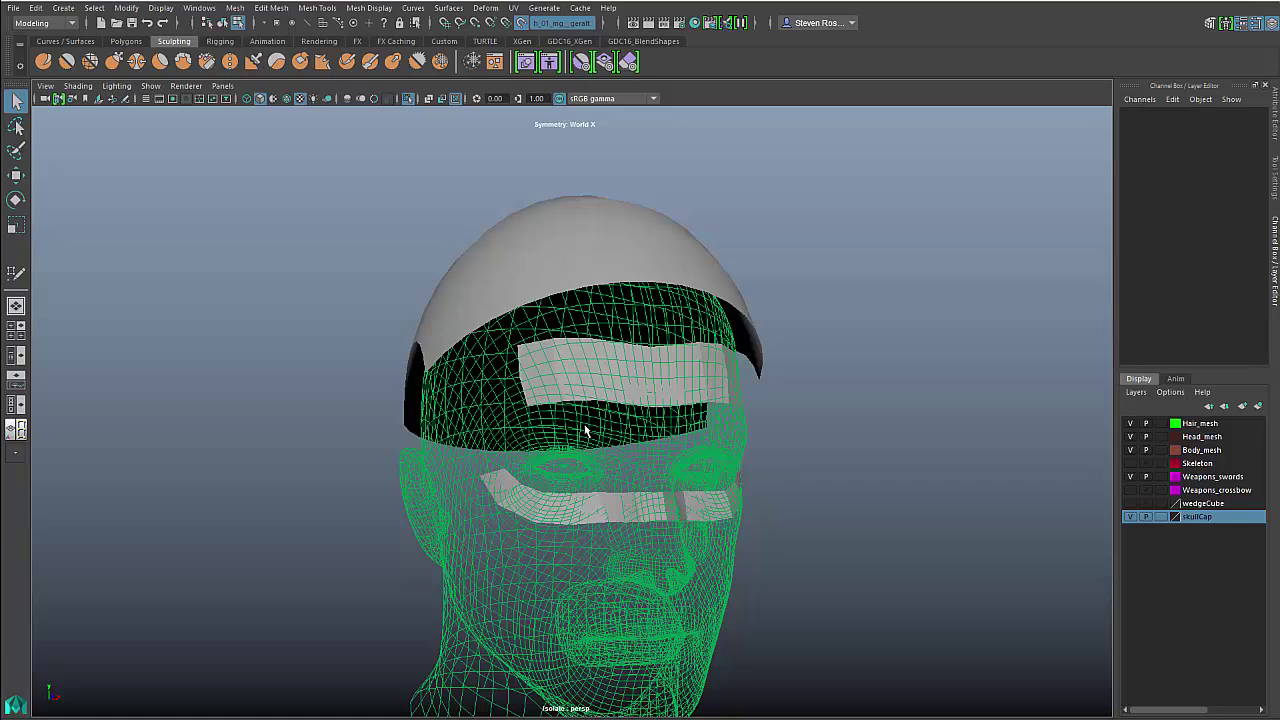
left_click_drag(561, 400, 501, 408, "alt")
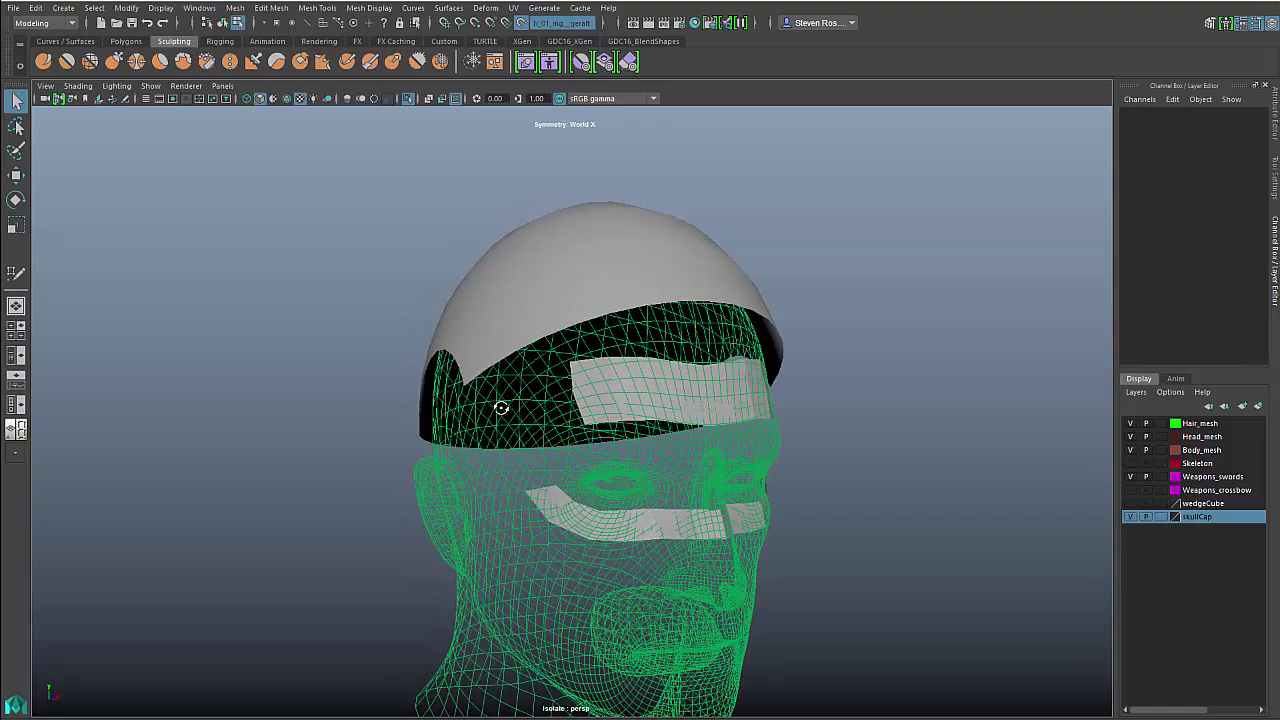
middle_click_drag(584, 501, 572, 502, "alt")
scroll(629, 422, "up", 1)
right_click_drag(646, 272, 668, 226)
scroll(581, 274, "down", 1)
left_click_drag(593, 348, 563, 345, "alt")
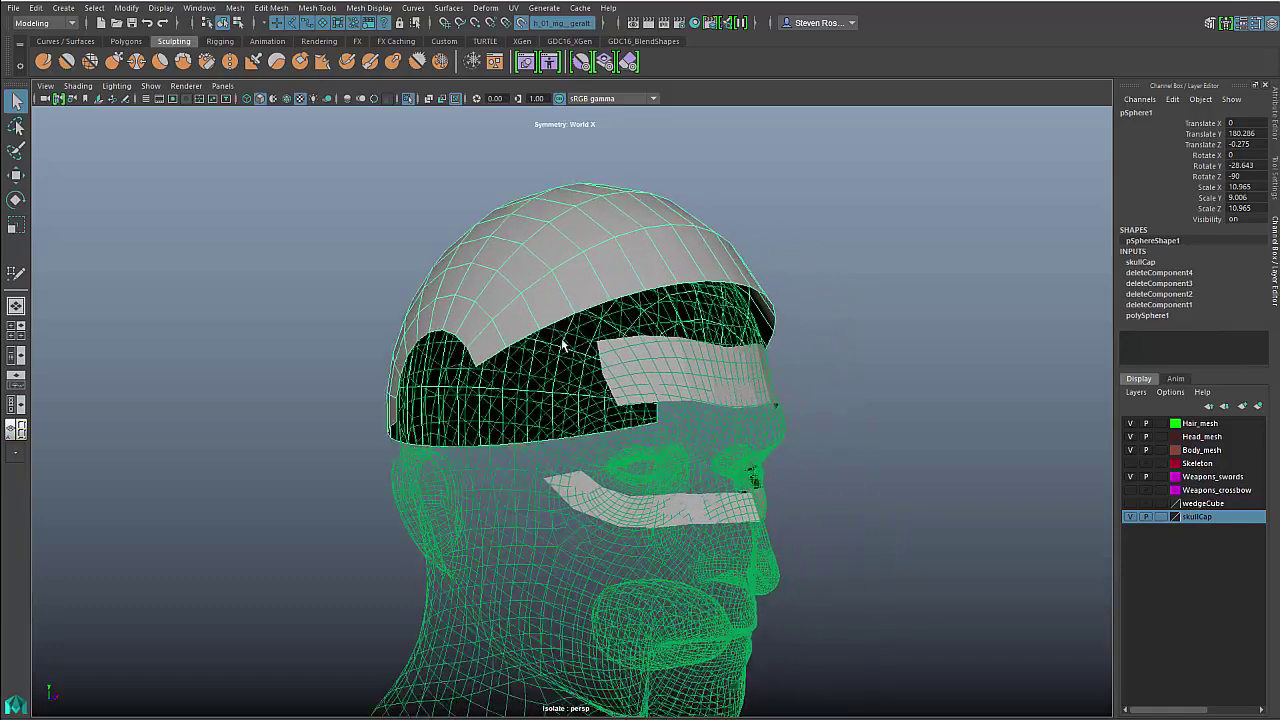
left_click(232, 8)
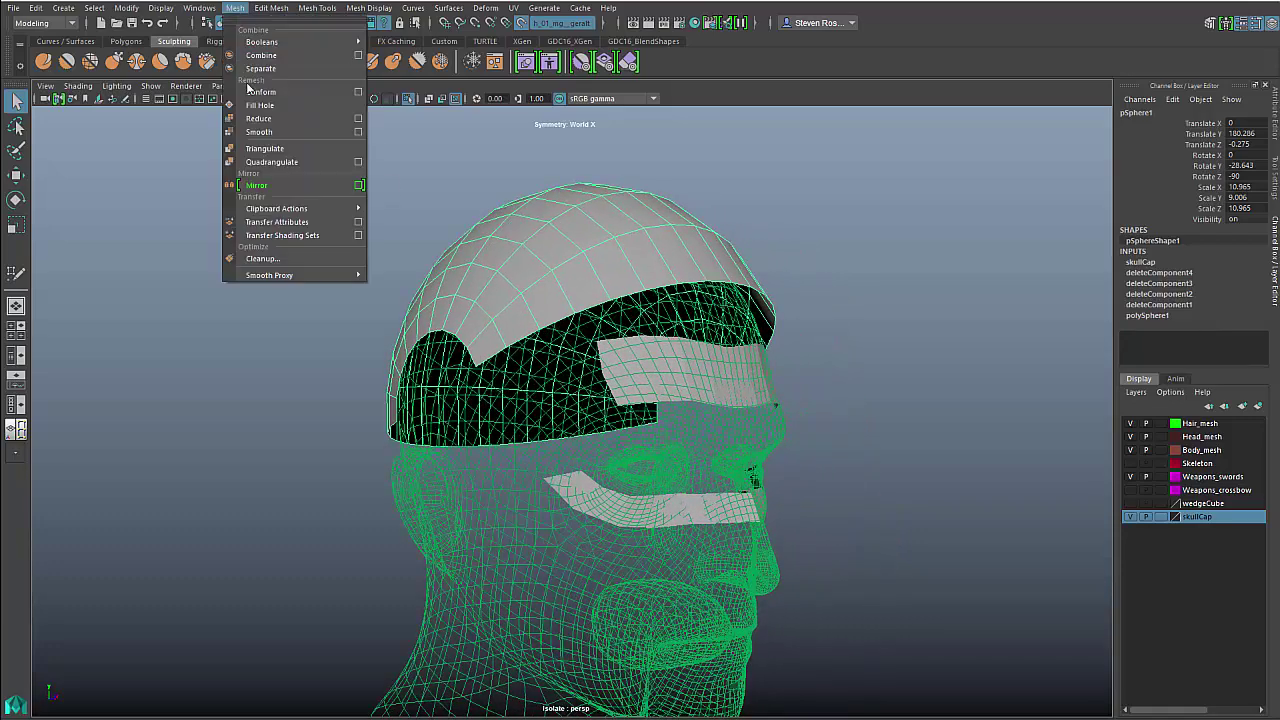
left_click(358, 92)
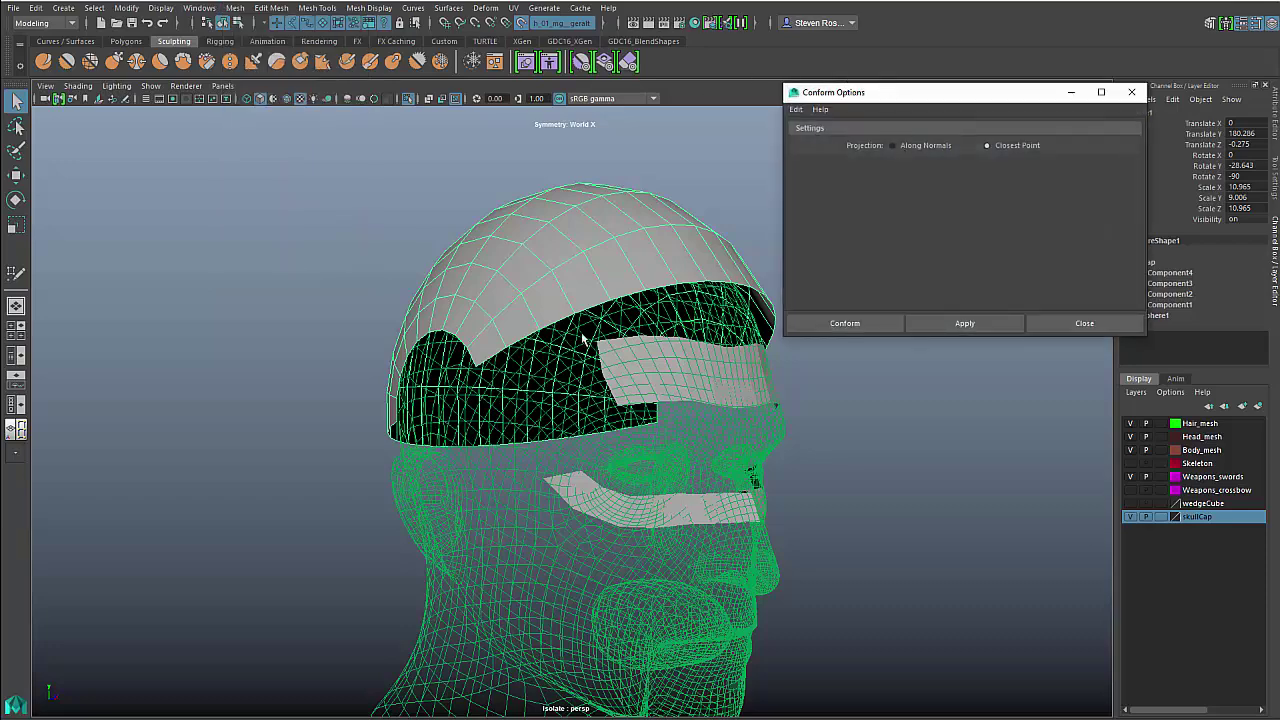
Try conforming the skull cap to the head with the Closest Point projection, inspect the fit, and undo it
middle_click_drag(583, 338, 509, 337, "alt")
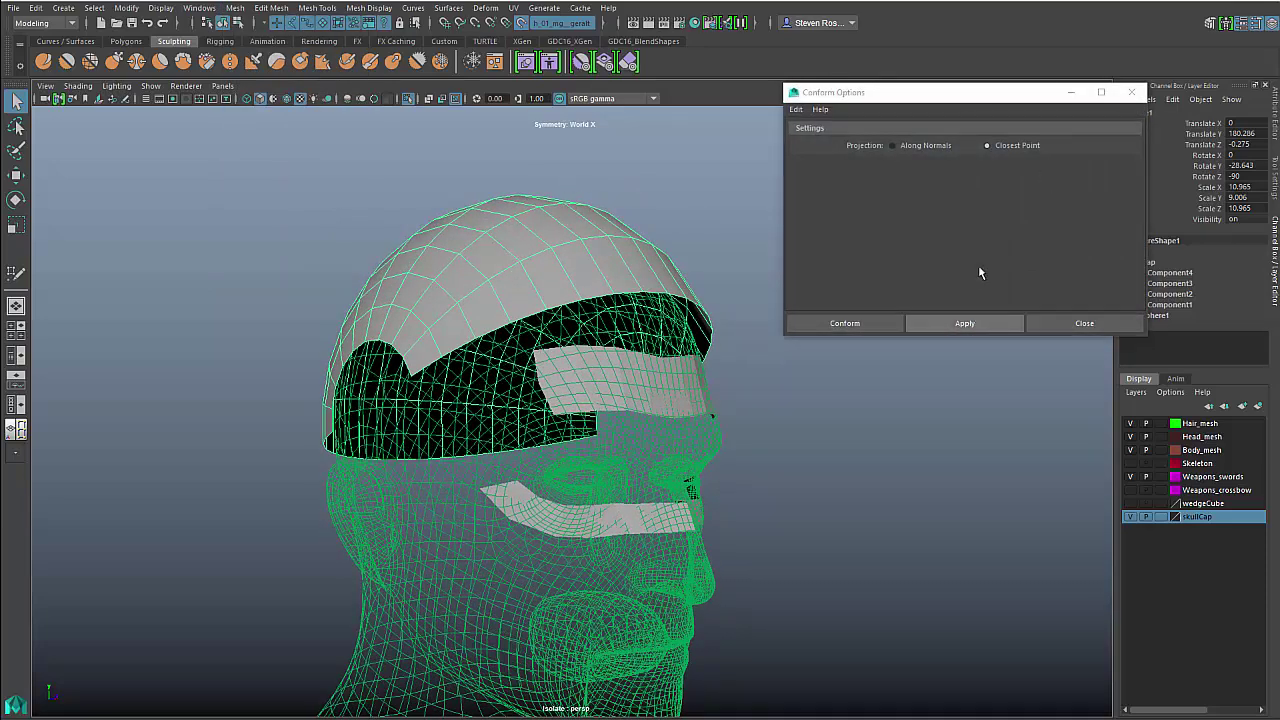
left_click(982, 322)
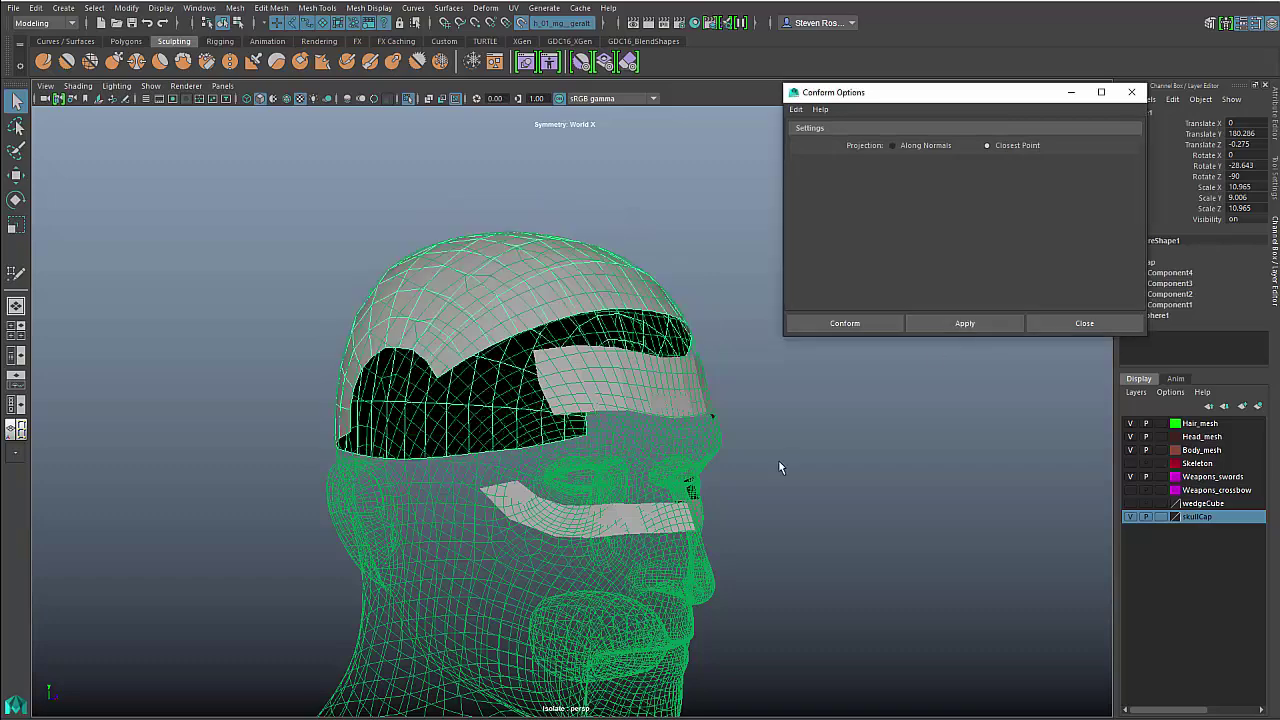
left_click_drag(589, 381, 418, 371, "alt")
left_click_drag(501, 324, 647, 232, "alt")
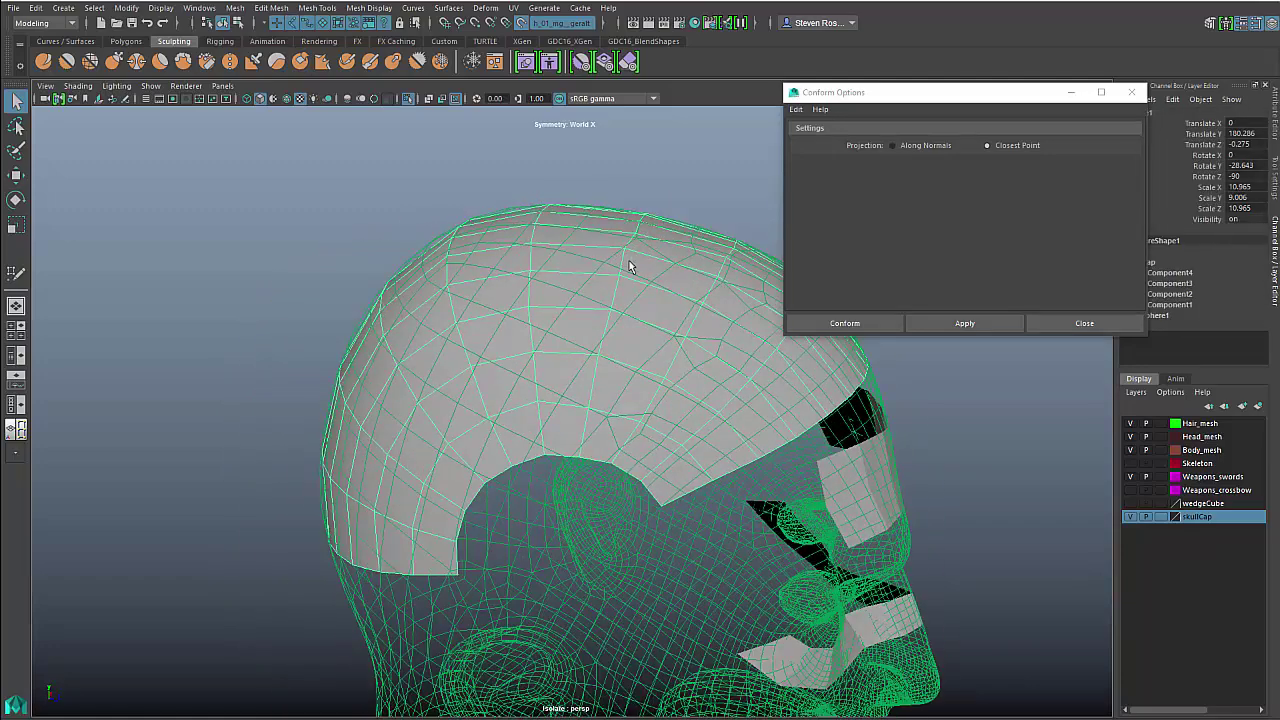
right_click_drag(643, 254, 568, 314, "alt")
left_click_drag(618, 312, 574, 315, "alt")
left_click(772, 201)
key("ctrl+z")
key("ctrl+z")
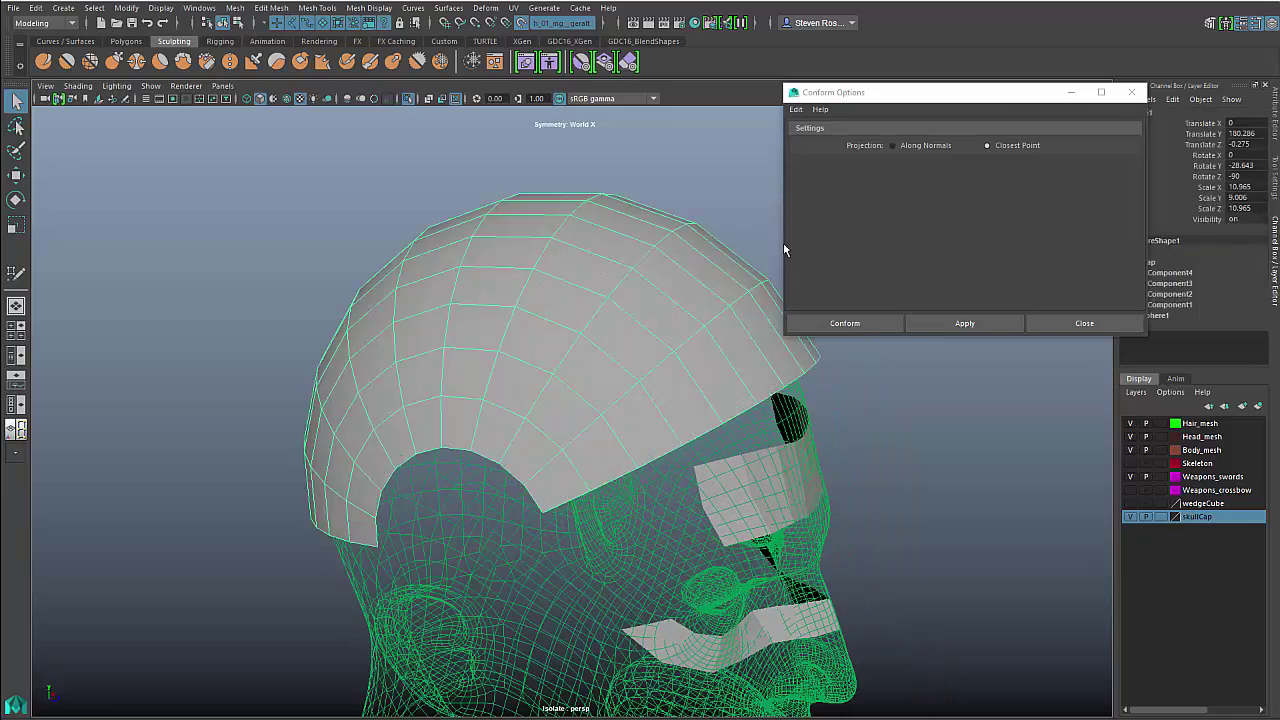
Conform the skull cap to the head with the Along Normals projection and close the Conform options
left_click(903, 145)
left_click(946, 323)
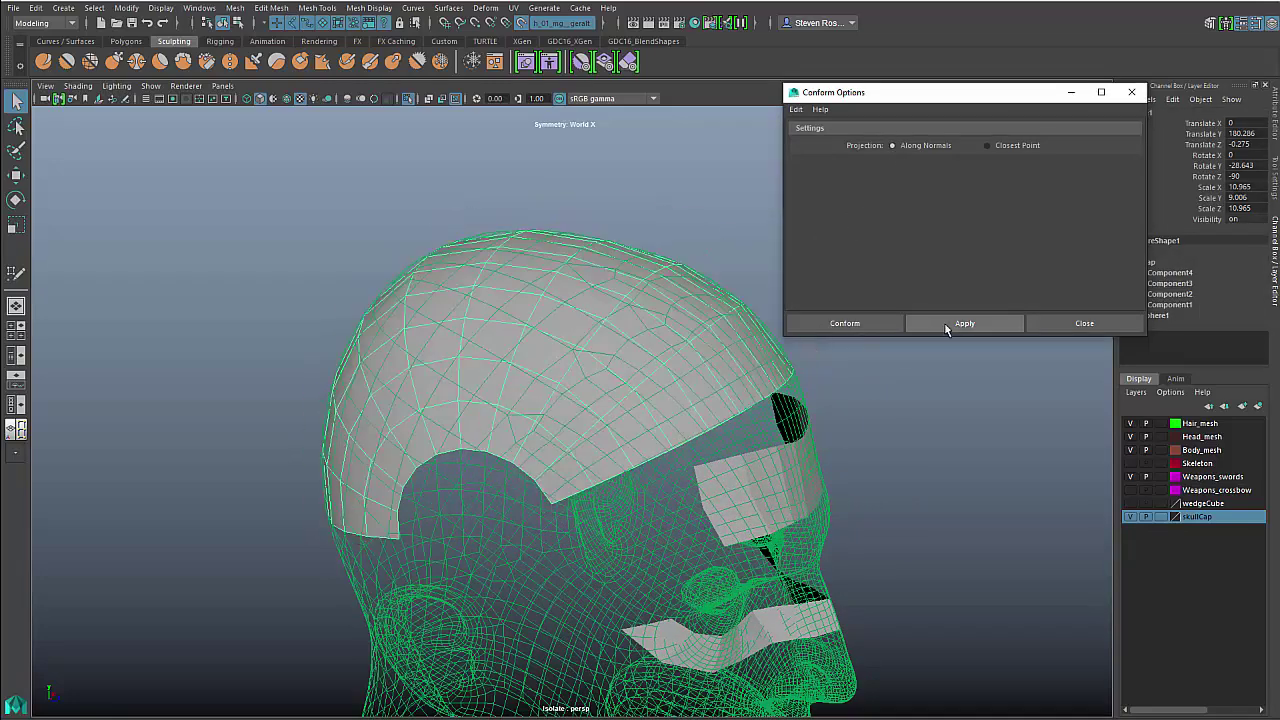
left_click_drag(684, 454, 445, 275, "alt")
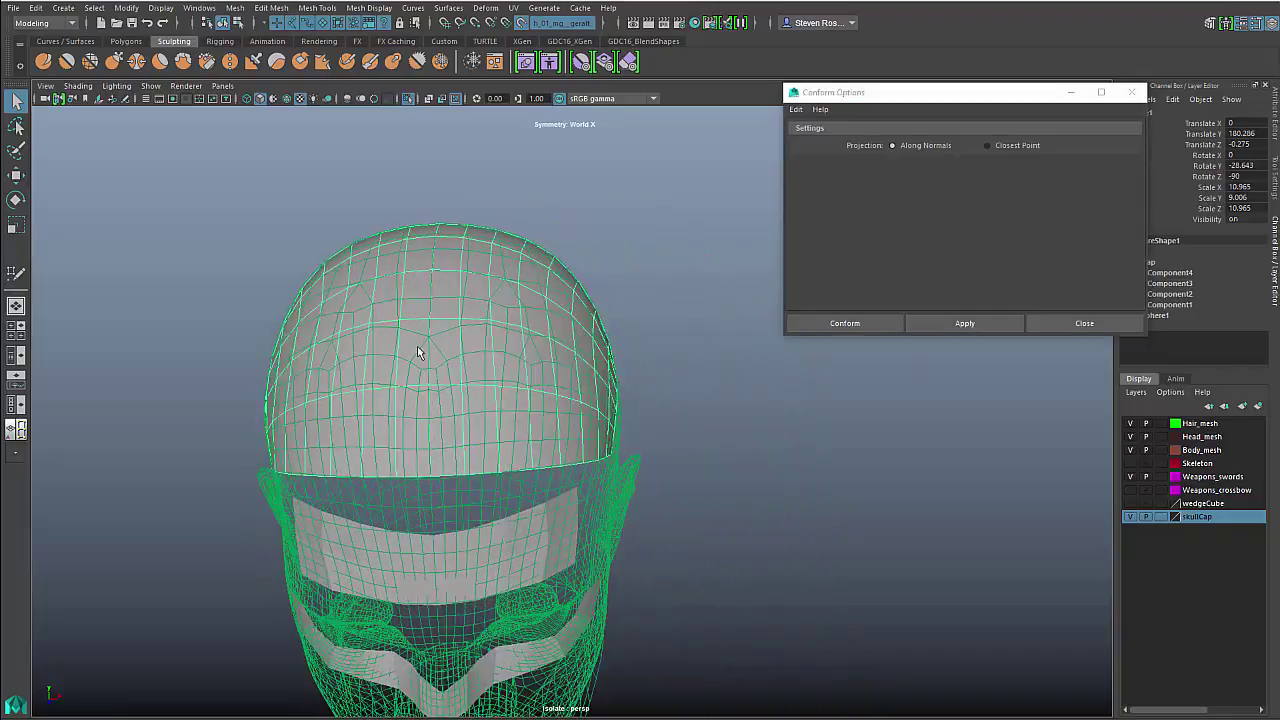
left_click_drag(703, 391, 785, 398, "alt")
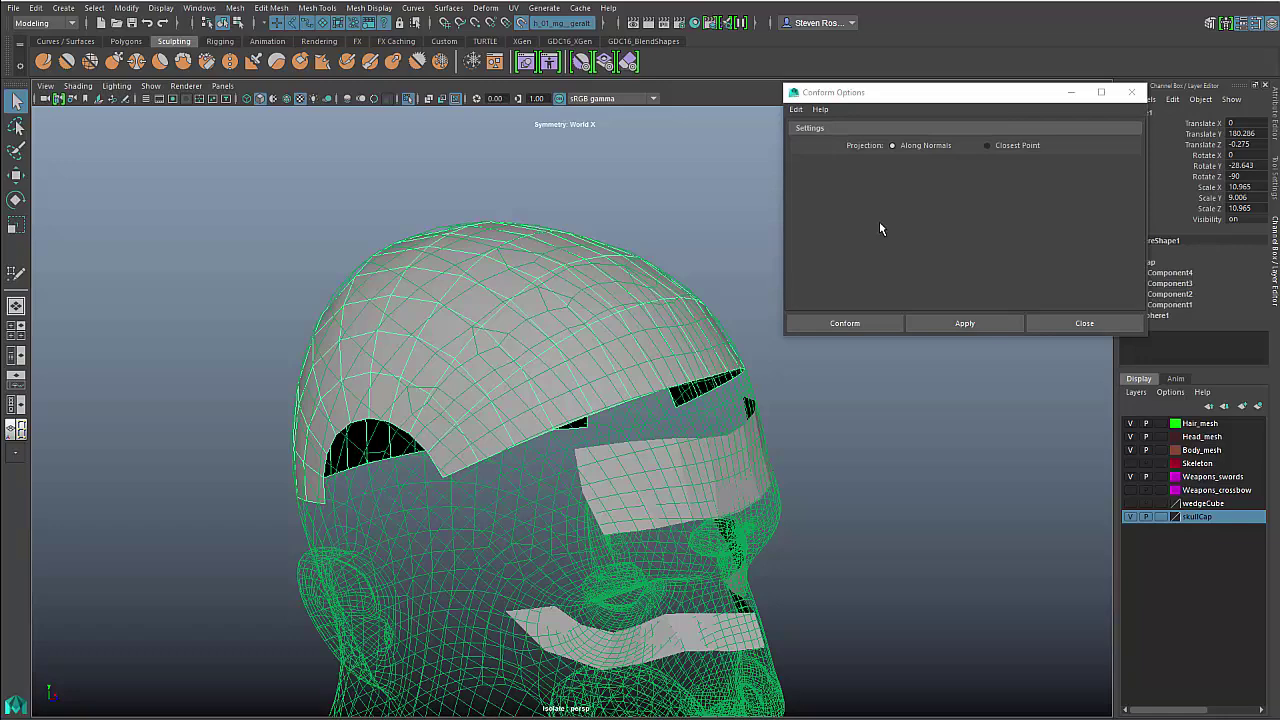
left_click(1063, 322)
Select the skull cap's front corner vertex at the temple and activate the Move tool
middle_click_drag(642, 444, 725, 362, "alt")
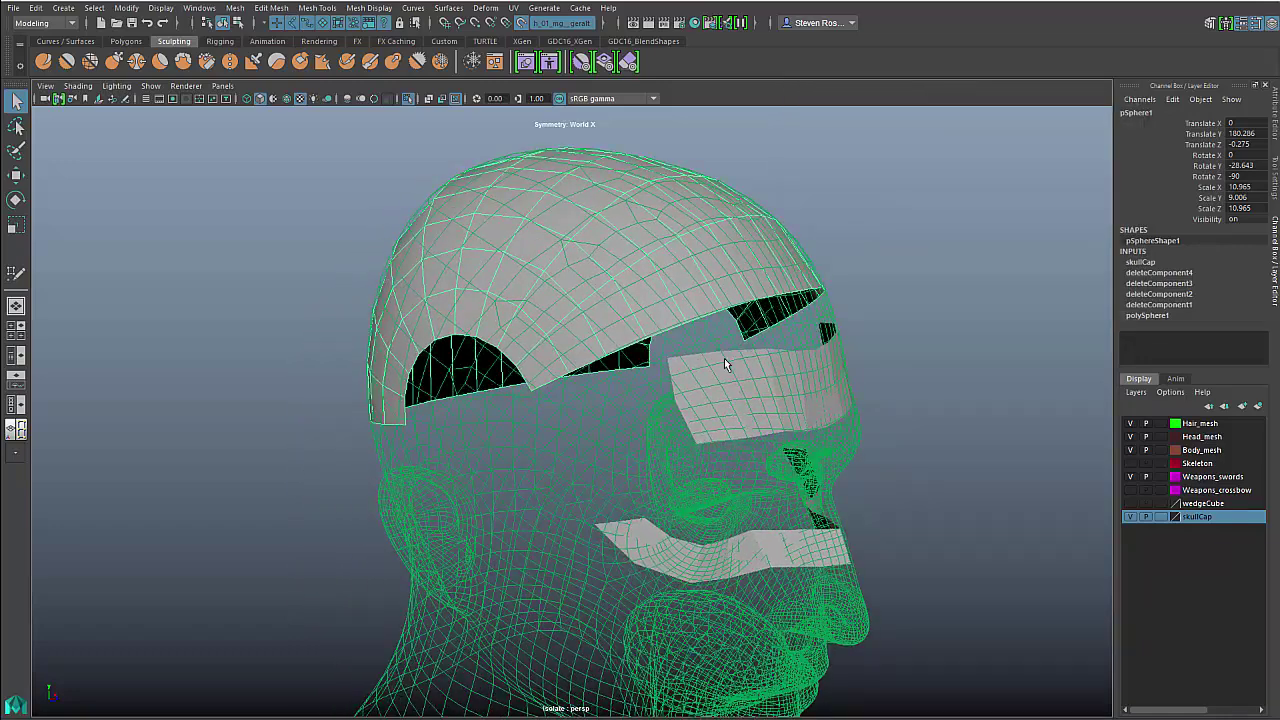
left_click_drag(725, 358, 660, 354, "alt")
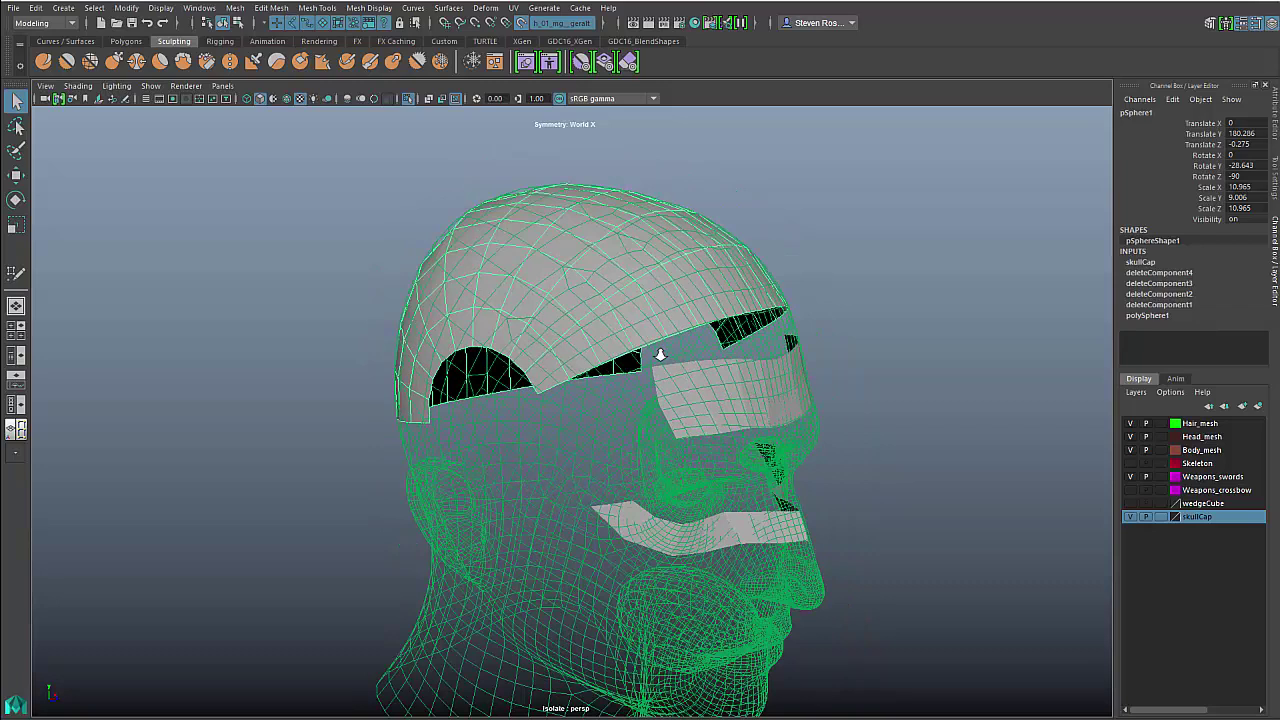
right_click_drag(630, 330, 565, 328)
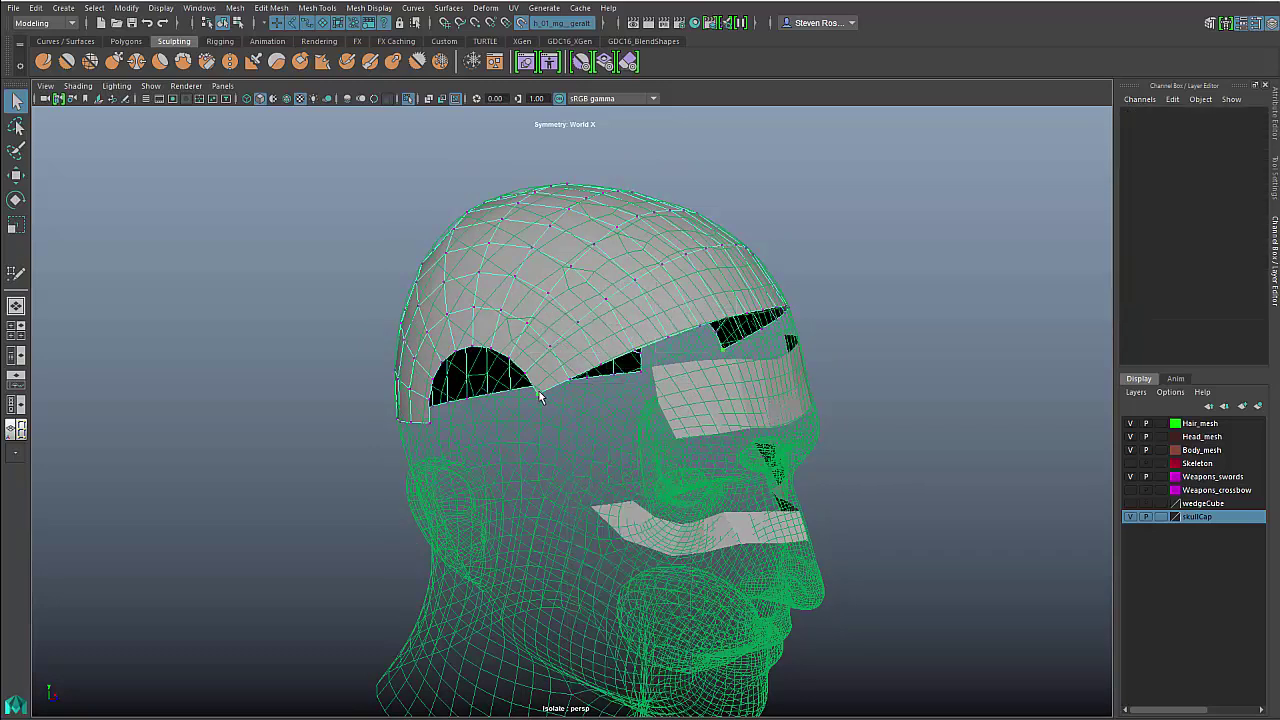
left_click(540, 397)
key("w")
Try moving the temple corner vertex down without soft selection, and undo the move
left_click_drag(543, 398, 560, 430)
left_click_drag(597, 451, 688, 457, "alt")
key("ctrl+z")
left_click_drag(590, 443, 535, 392, "alt")
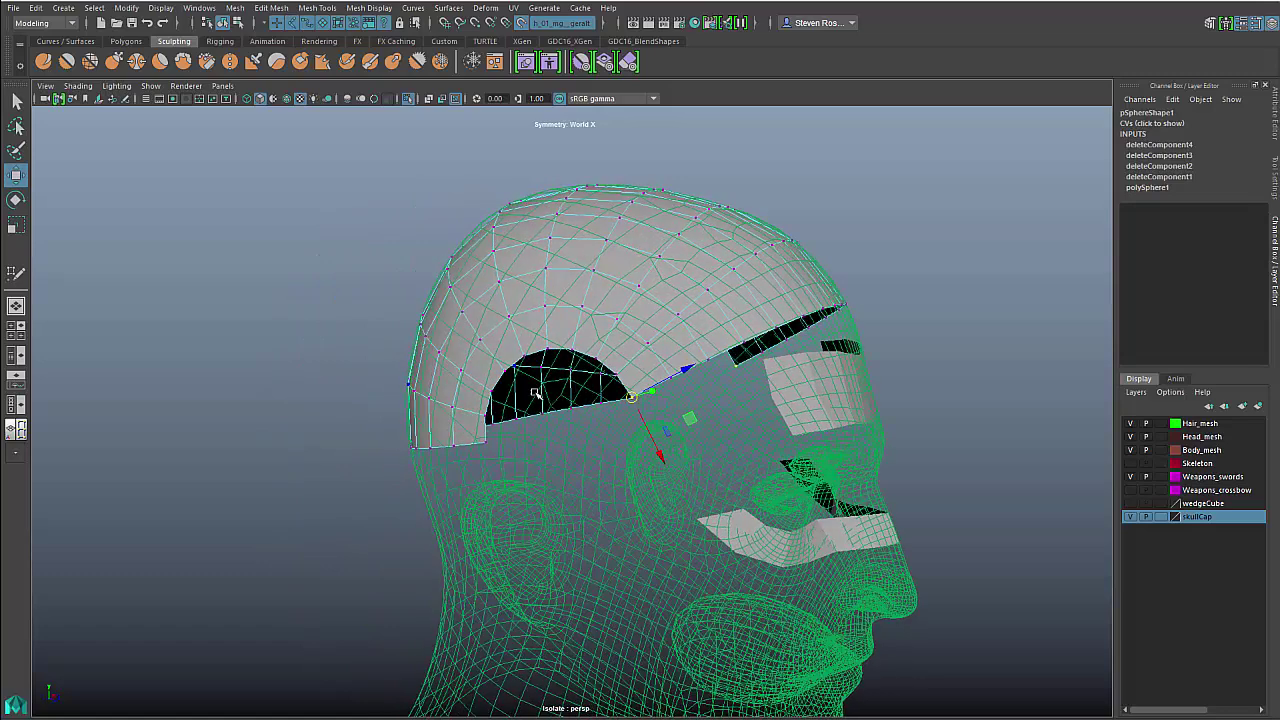
Enable soft selection and slide the skull cap's front temple corner and rear corner behind the ear over the head
key("b")
left_click_drag(626, 400, 633, 437)
left_click(484, 446)
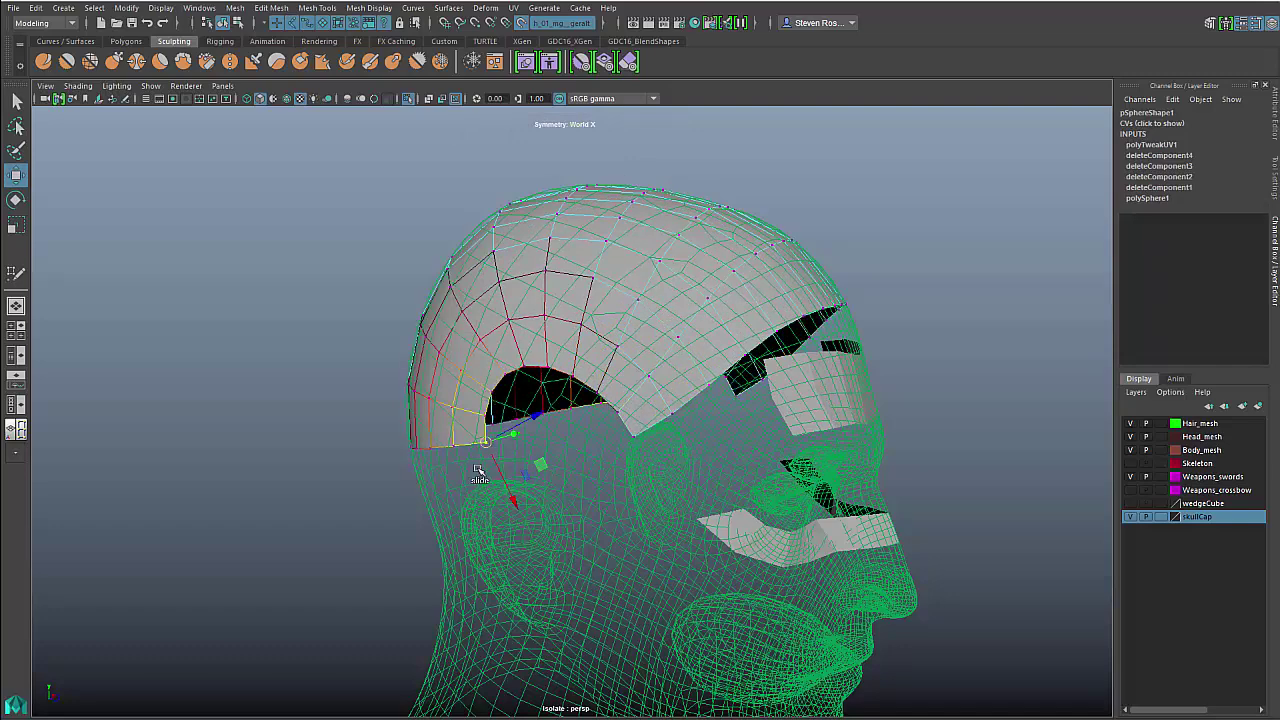
left_click_drag(484, 446, 628, 432)
Reshape the skull cap's opening above the ear and its adjoining lower border by sliding border vertices over the head
left_click(704, 379)
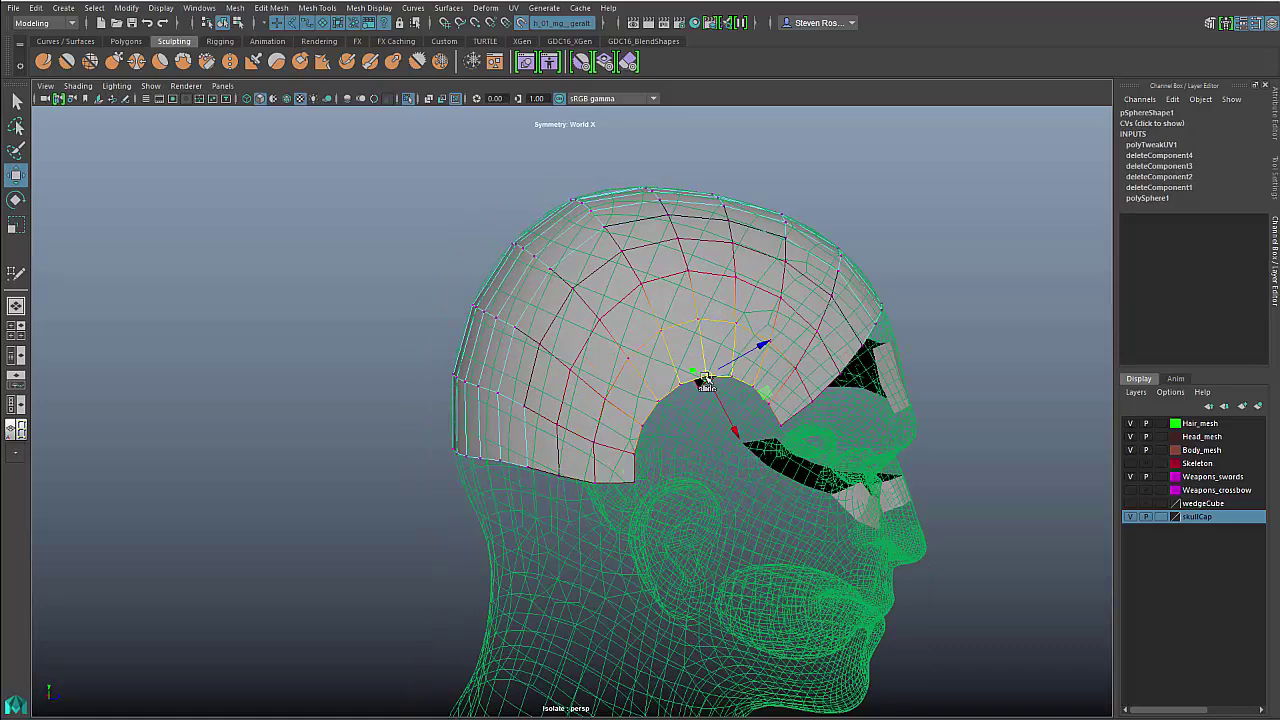
left_click_drag(704, 379, 680, 414)
left_click(771, 438)
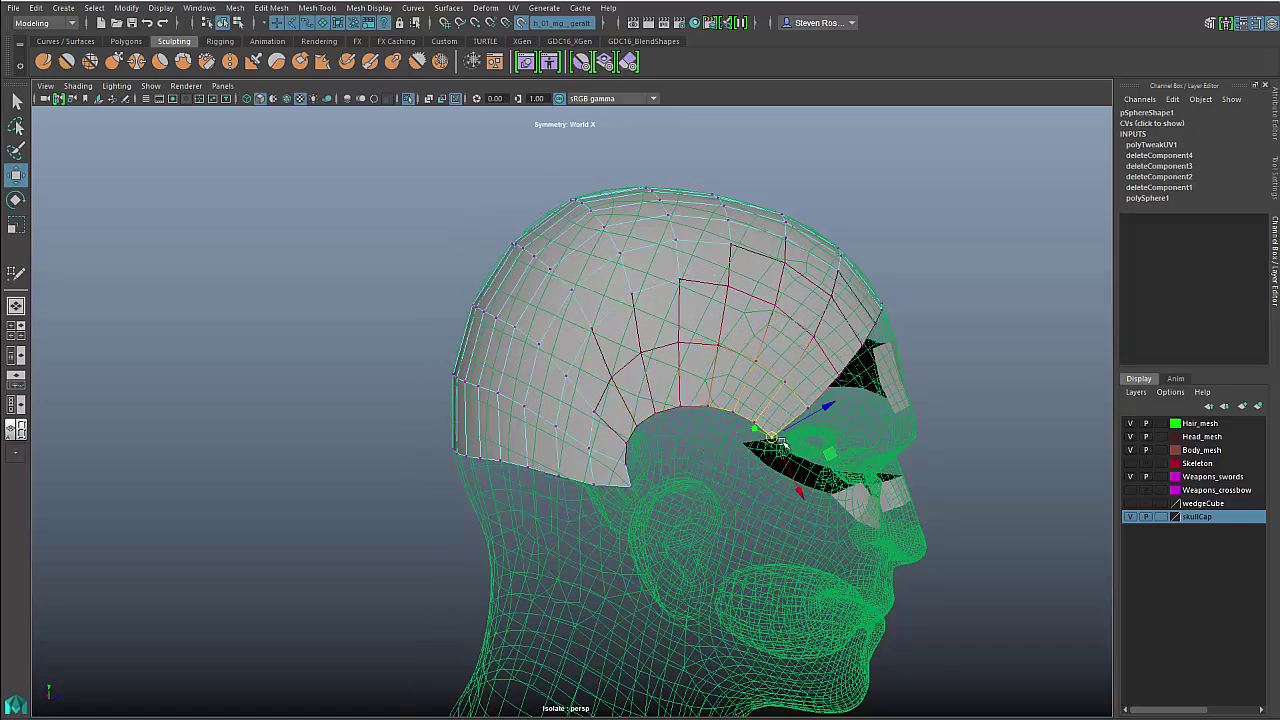
left_click_drag(772, 439, 745, 442)
left_click(630, 488)
left_click_drag(630, 488, 660, 452)
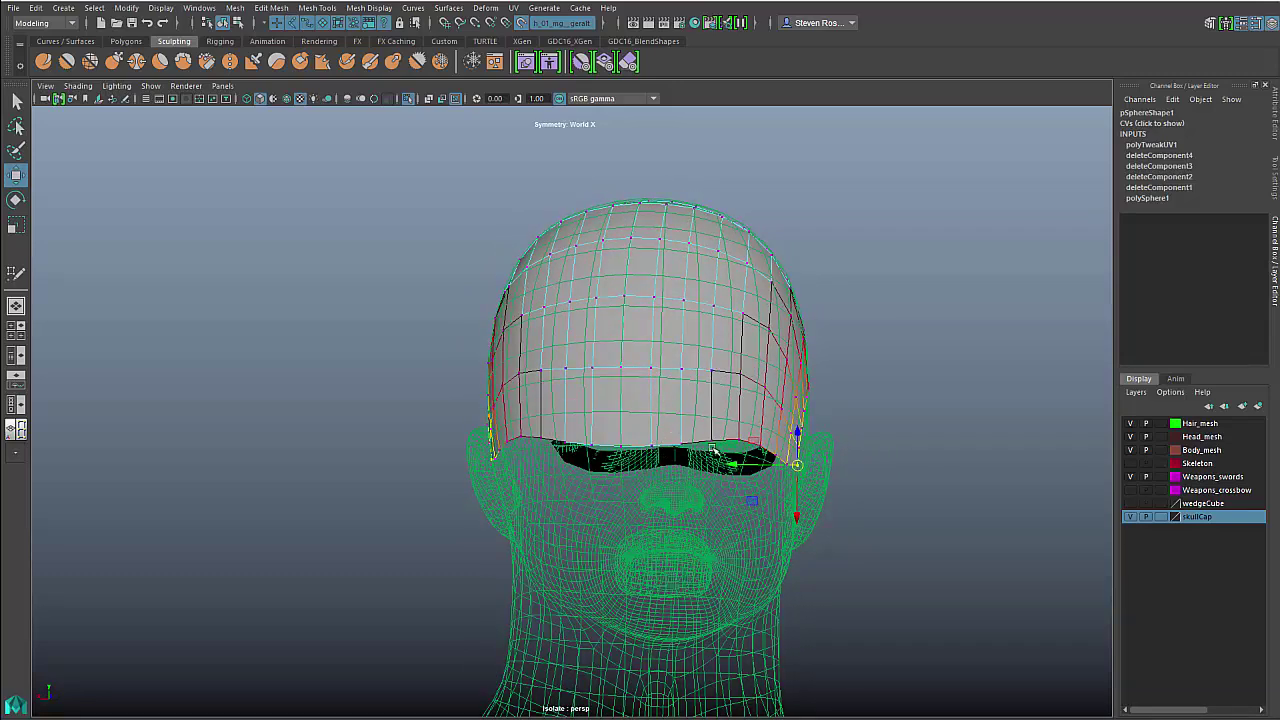
left_click(712, 441)
left_click_drag(713, 442, 598, 422)
Try sliding a vertex on the side of the skull cap towards the front, and undo the move
right_click_drag(598, 422, 808, 466, "alt")
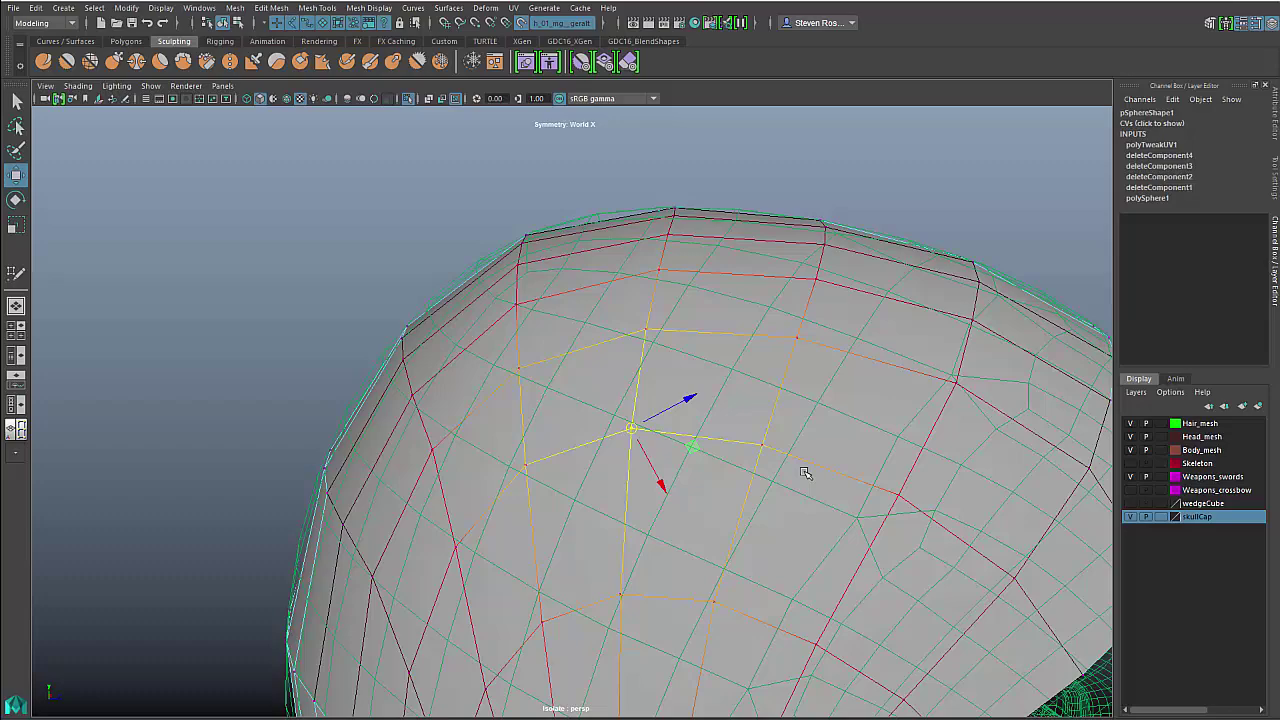
left_click_drag(634, 428, 771, 449)
key("ctrl+z")
Show the Move tool's Transform Constraints options and slide the skull cap's side vertex slightly down over the head
left_click_drag(697, 363, 704, 443)
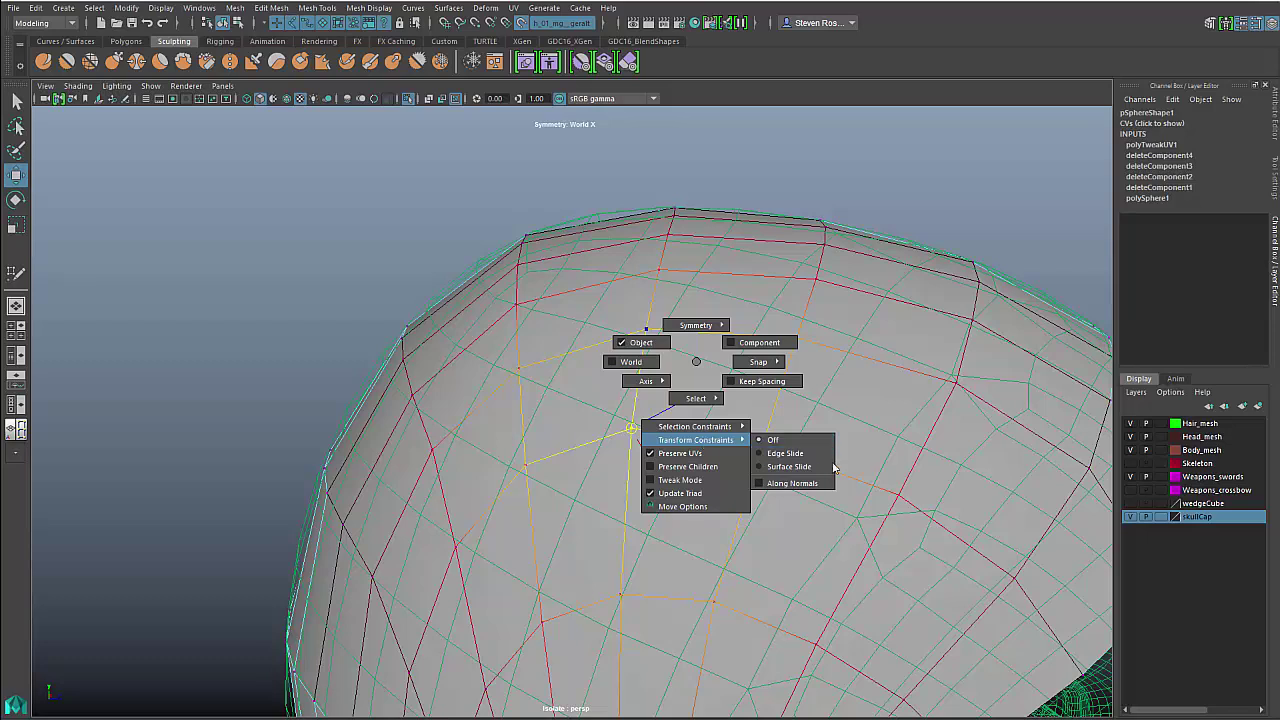
left_click_drag(833, 467, 801, 489)
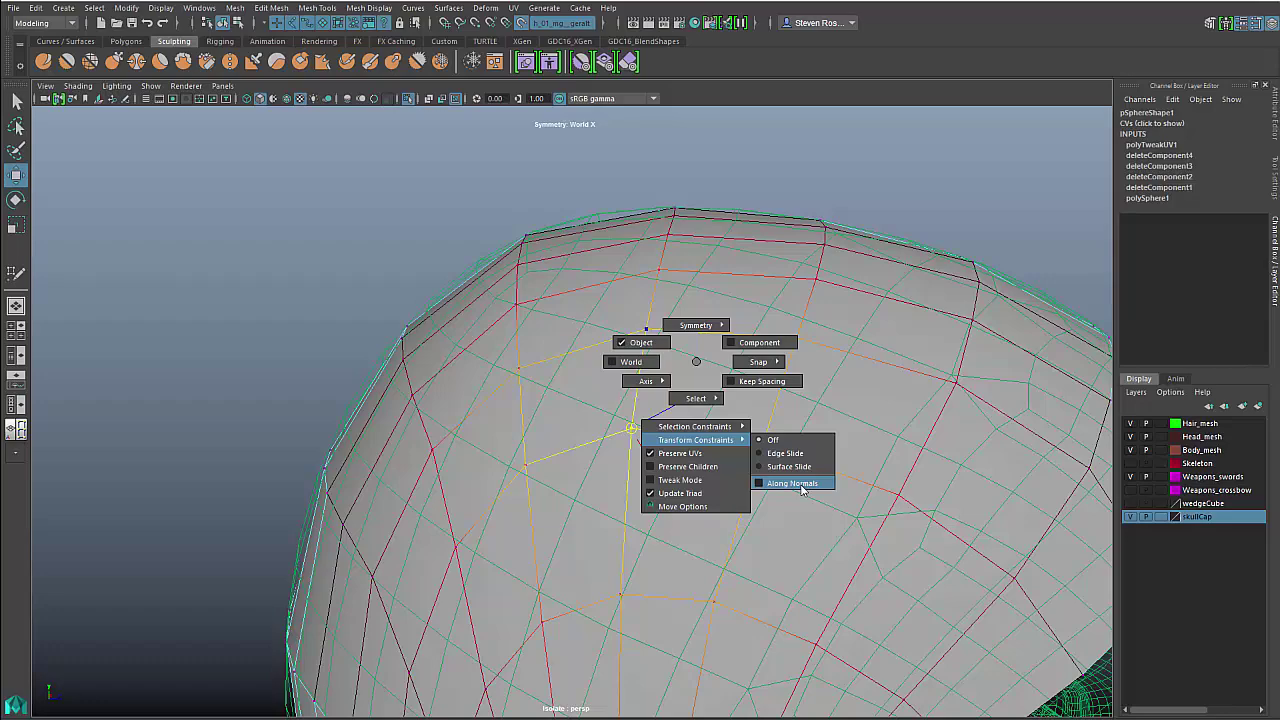
left_click_drag(801, 489, 801, 489)
left_click_drag(630, 428, 634, 457)
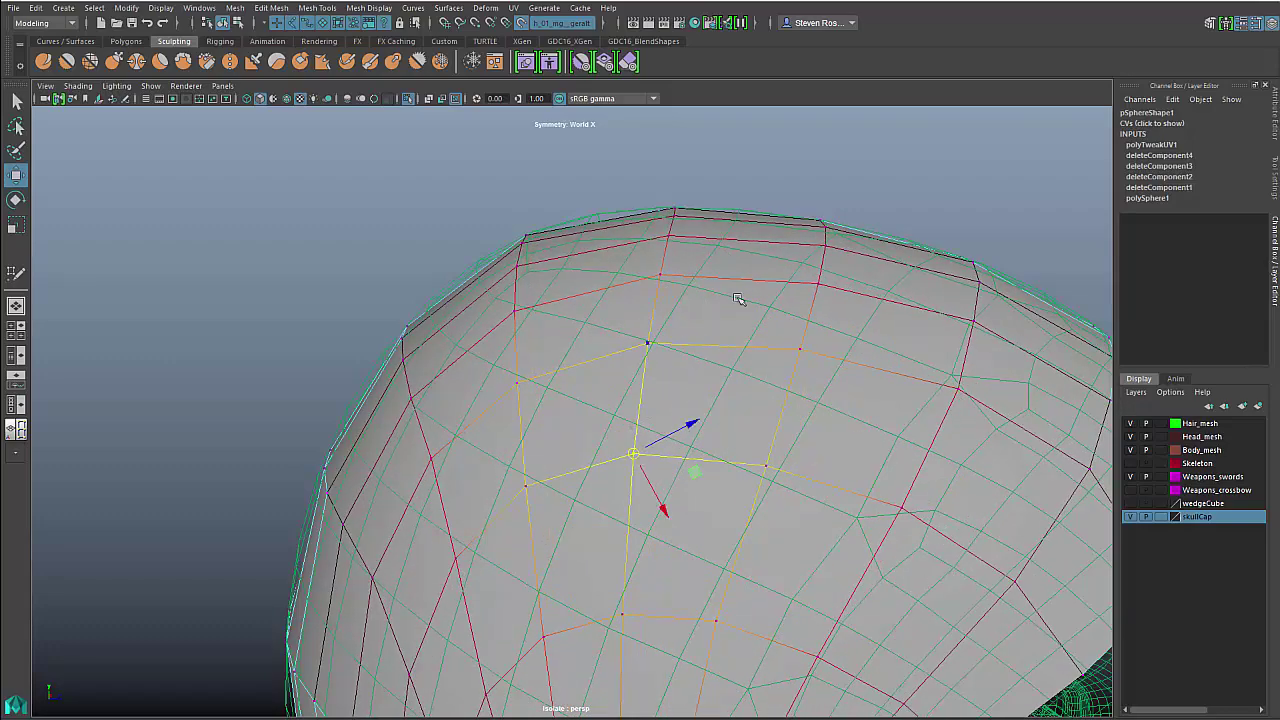
Slide the skull cap's front border down the forehead and adjust the border vertex near the temple
right_click_drag(823, 486, 632, 454, "alt")
left_click_drag(632, 454, 617, 400, "alt")
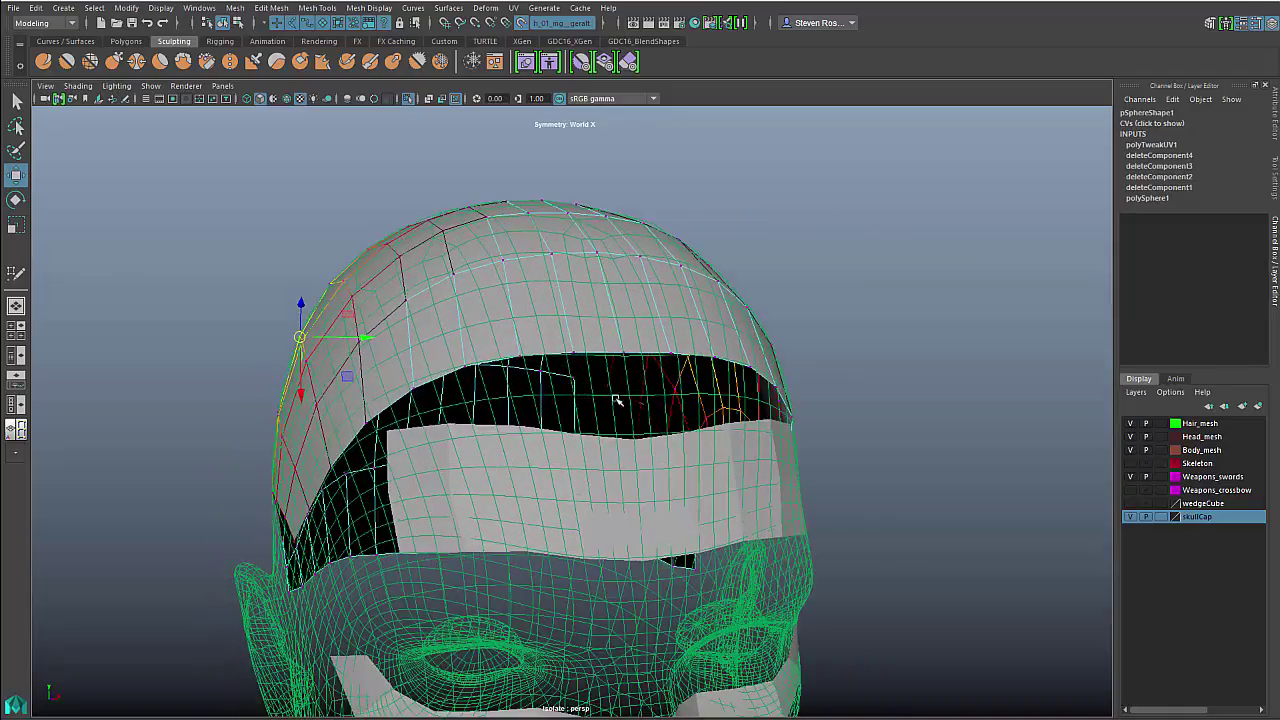
left_click(519, 358)
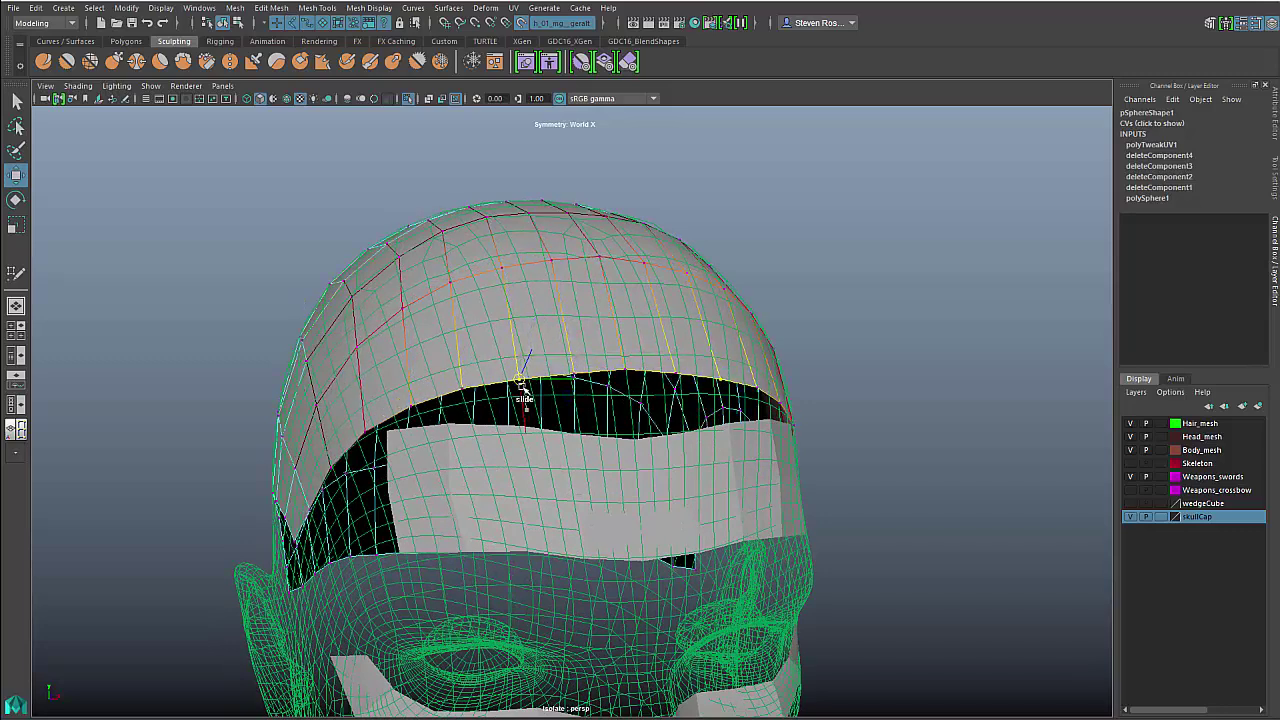
left_click(365, 437)
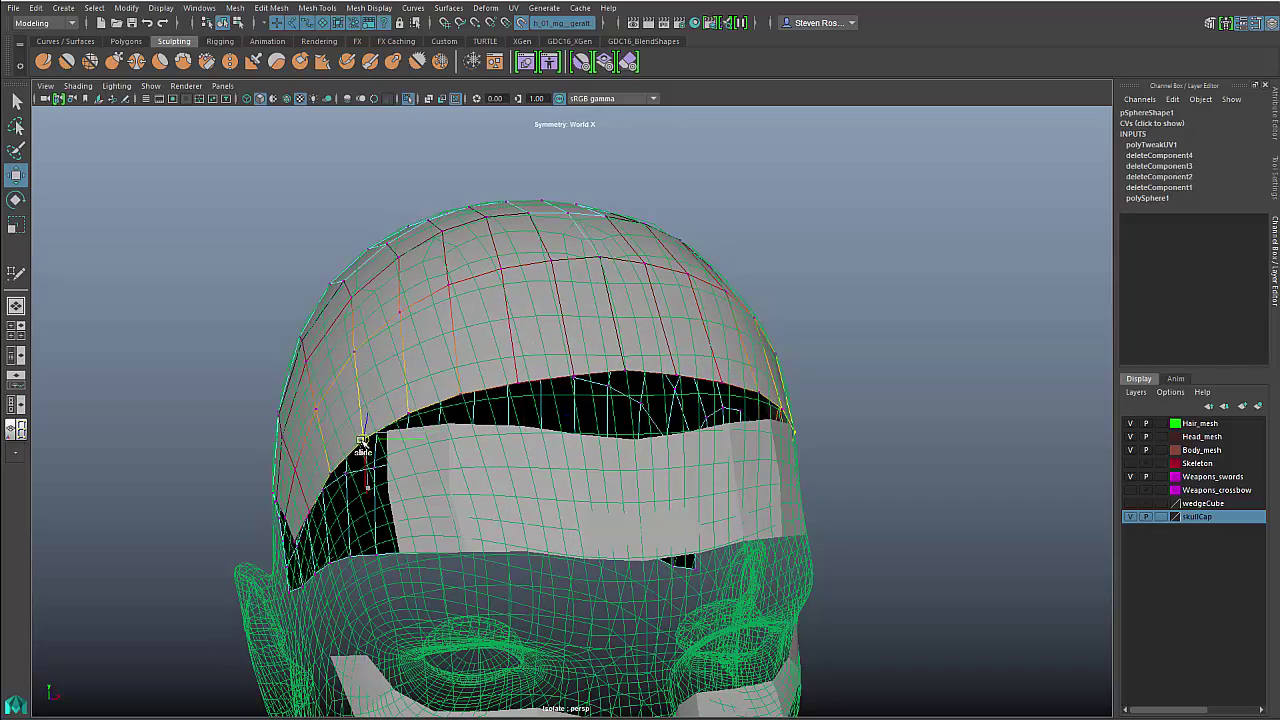
left_click_drag(359, 444, 364, 440)
Select the forehead strip and switch it to vertex editing alongside the skull cap
left_click_drag(640, 510, 600, 486, "alt")
middle_click_drag(600, 486, 675, 464, "alt")
scroll(608, 446, "up", 2)
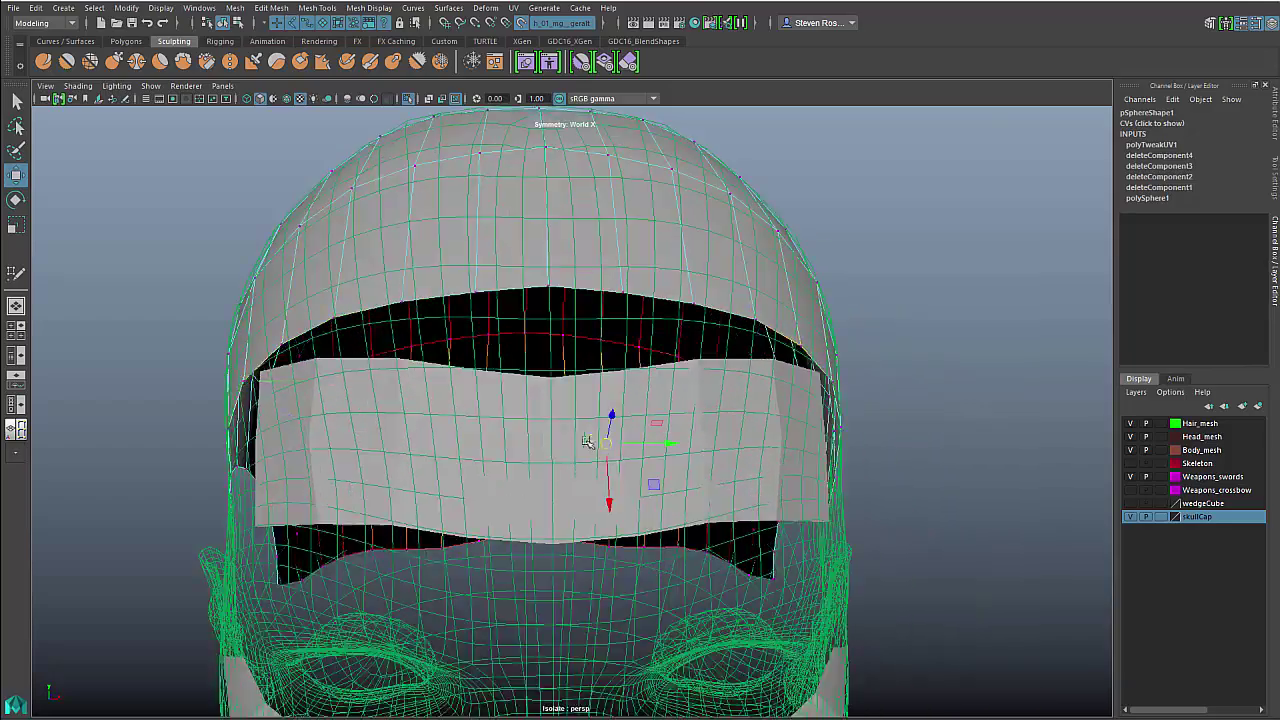
left_click(936, 477)
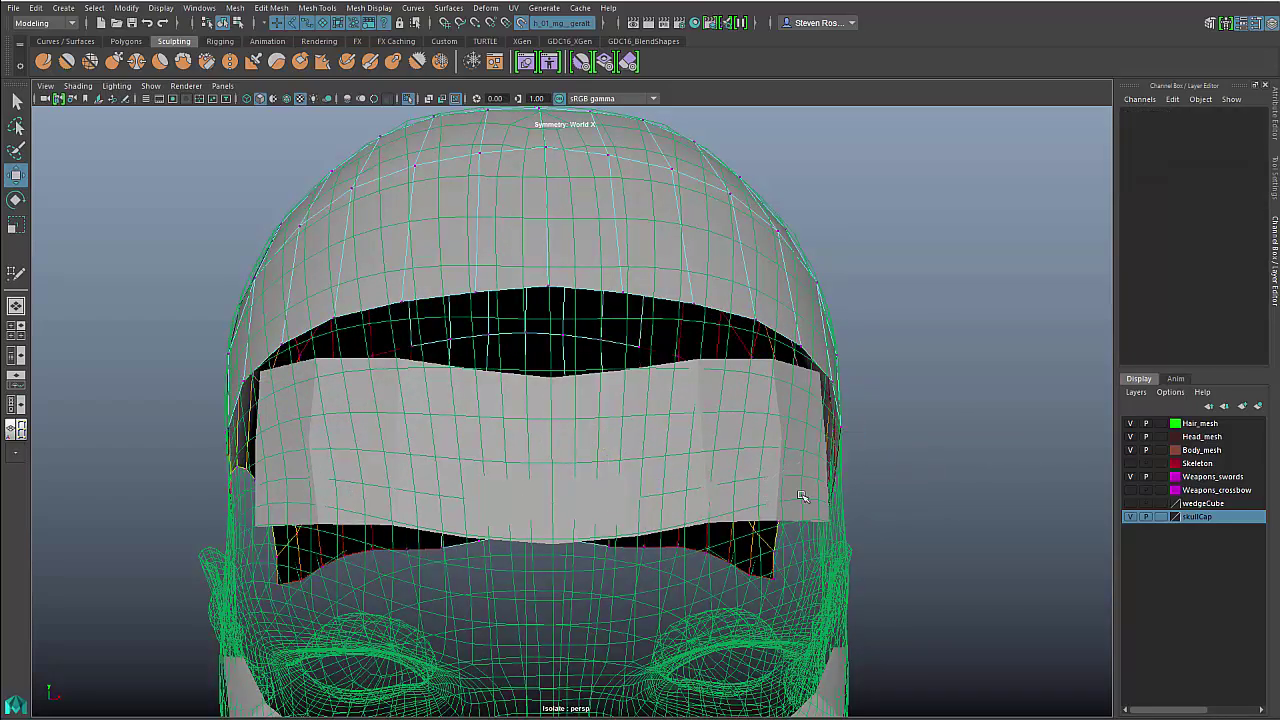
left_click(801, 496)
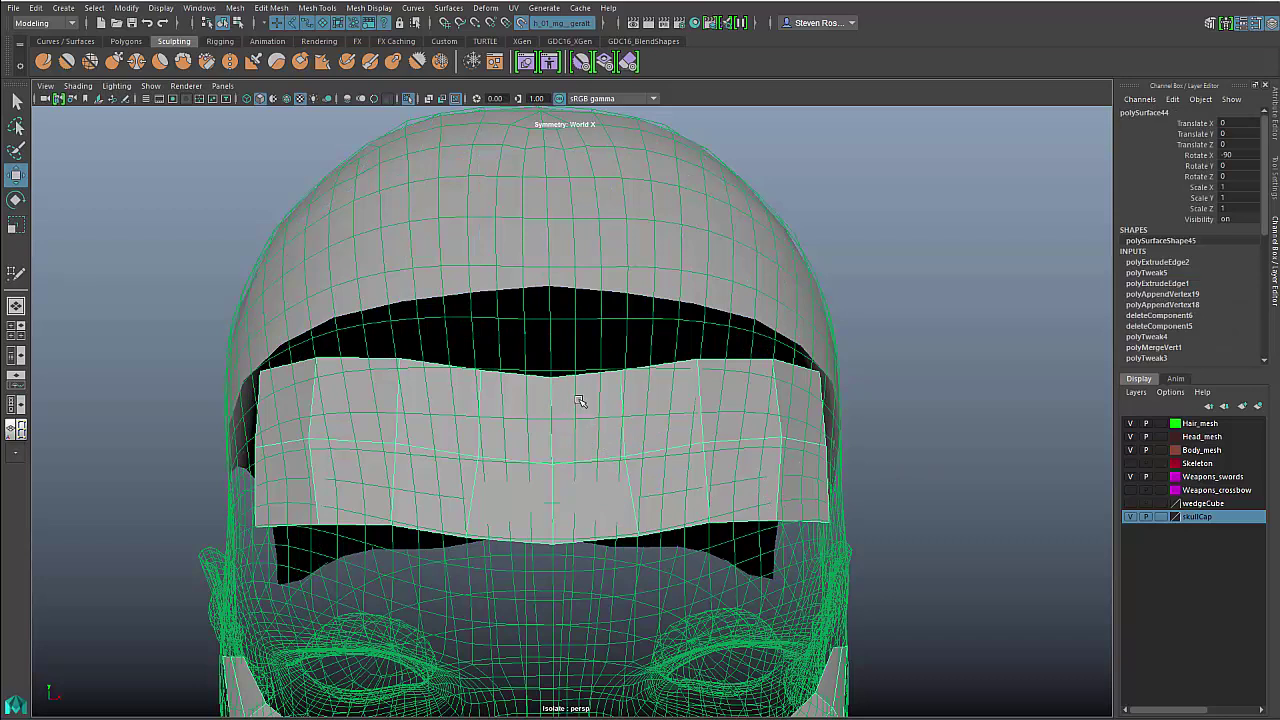
right_click_drag(580, 401, 510, 398)
right_click(550, 240)
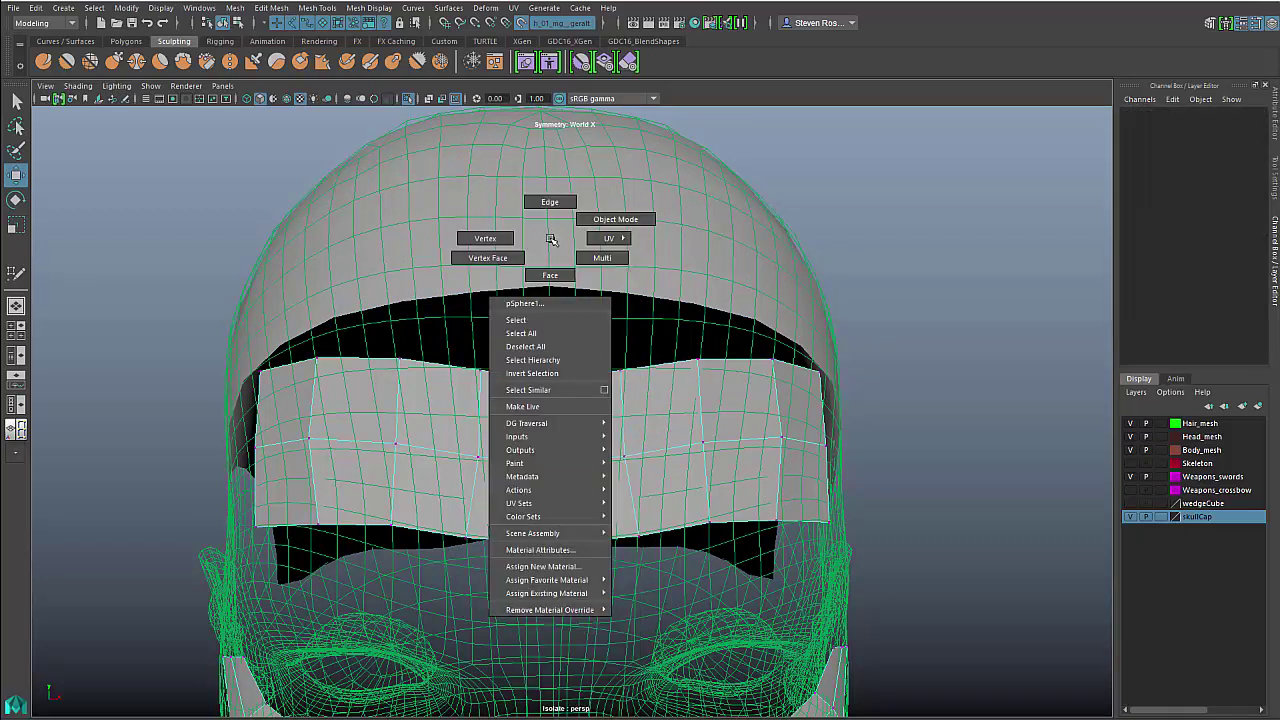
right_click_drag(550, 240, 550, 205)
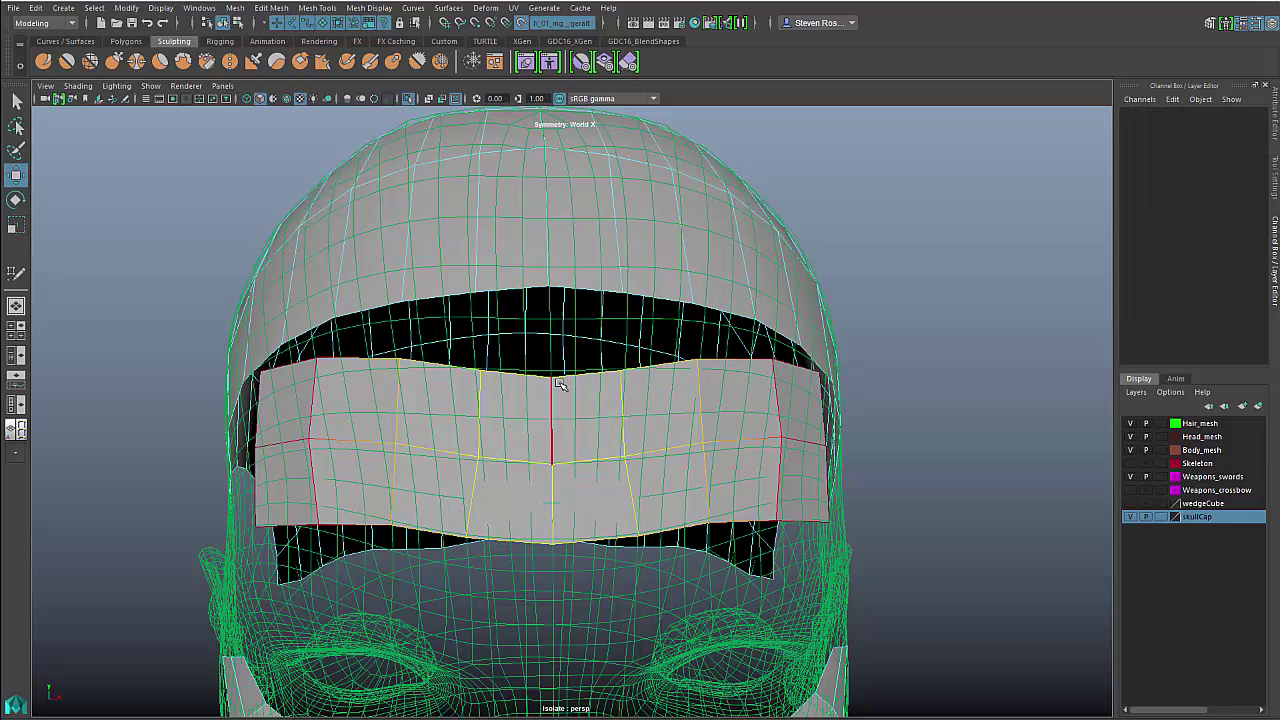
right_click_drag(560, 384, 514, 388)
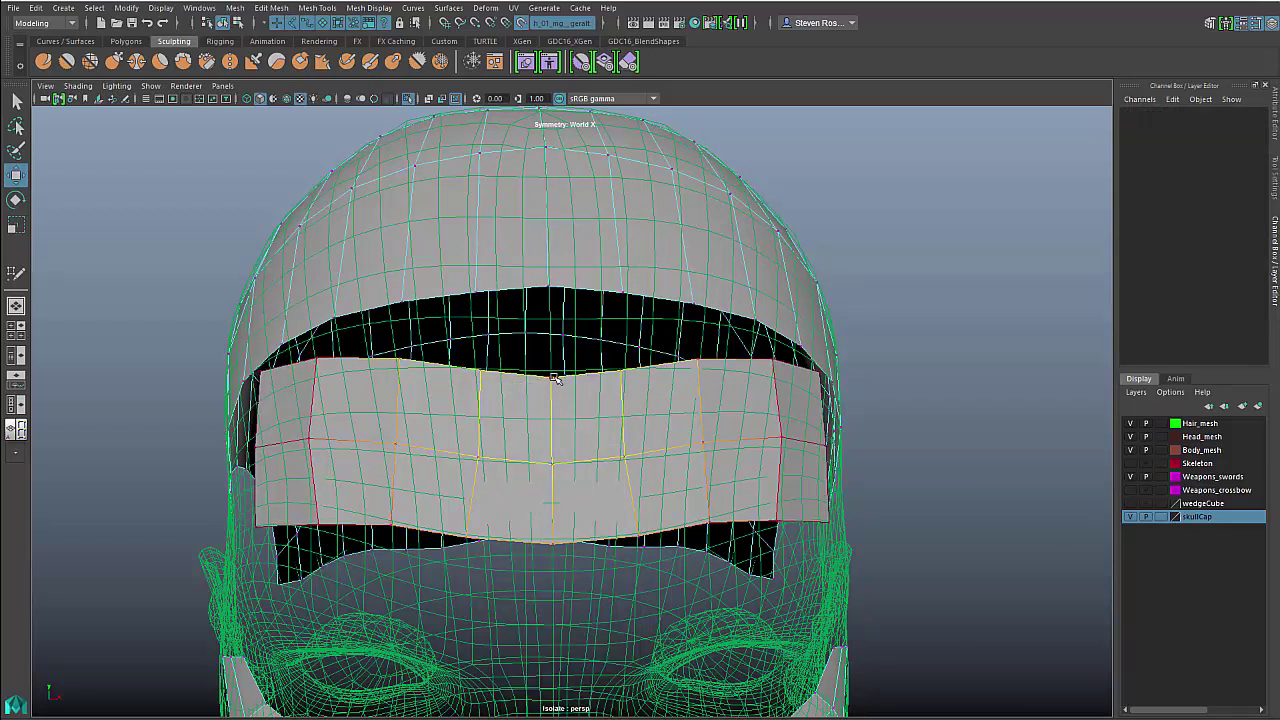
Raise the forehead strip's upper border to just below the skull cap with soft selection, then adjust the border vertex beside its centre
left_click(550, 377)
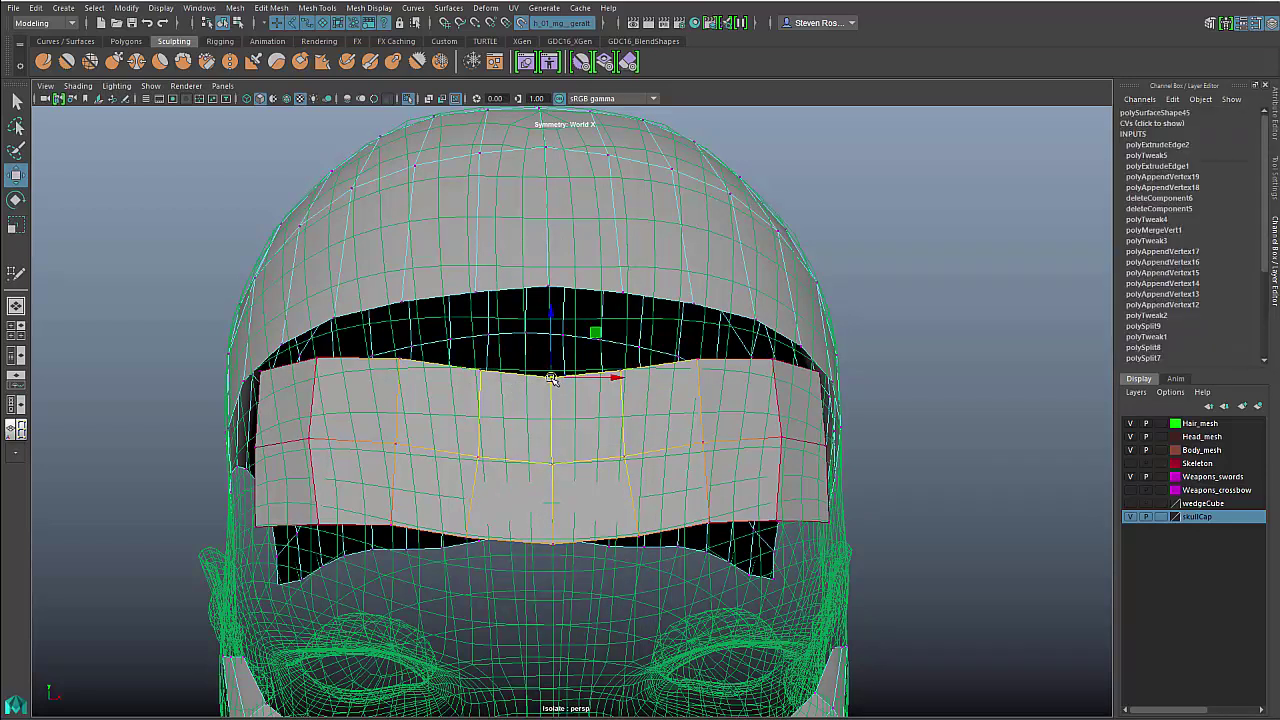
left_click_drag(551, 357, 551, 289)
left_click(485, 312)
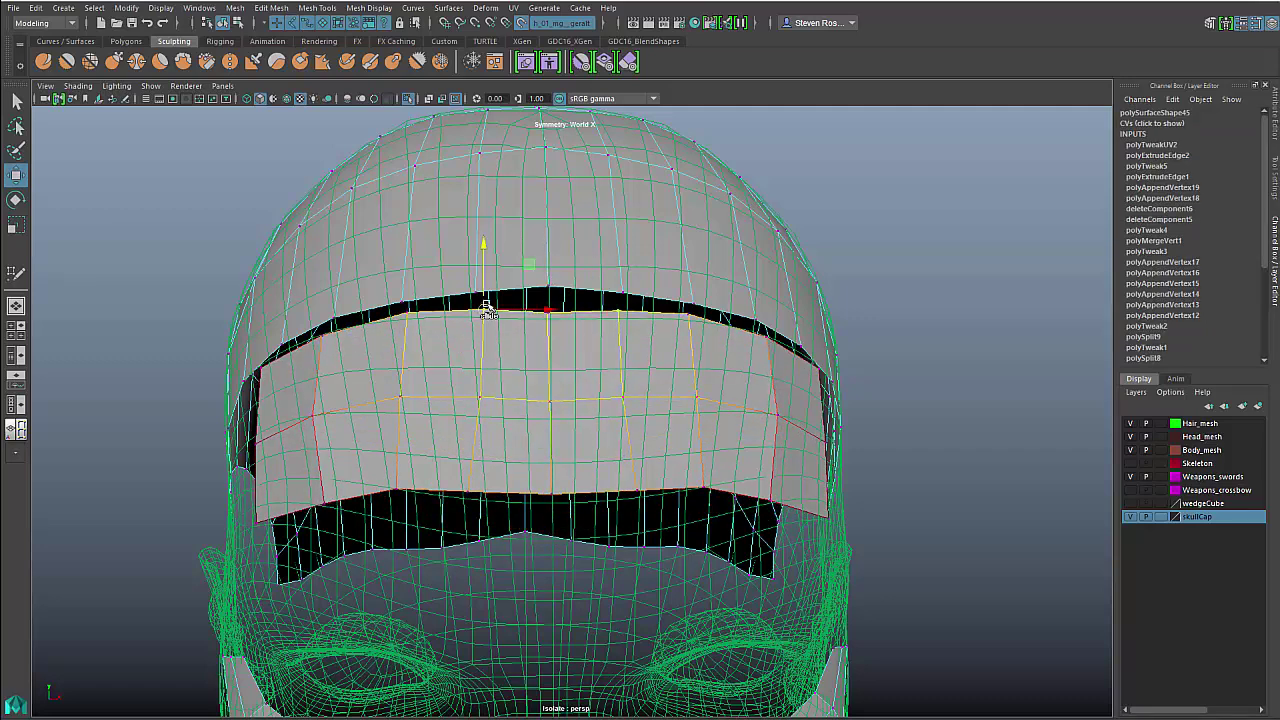
left_click_drag(484, 311, 475, 304, "ctrl+shift")
left_click(482, 310)
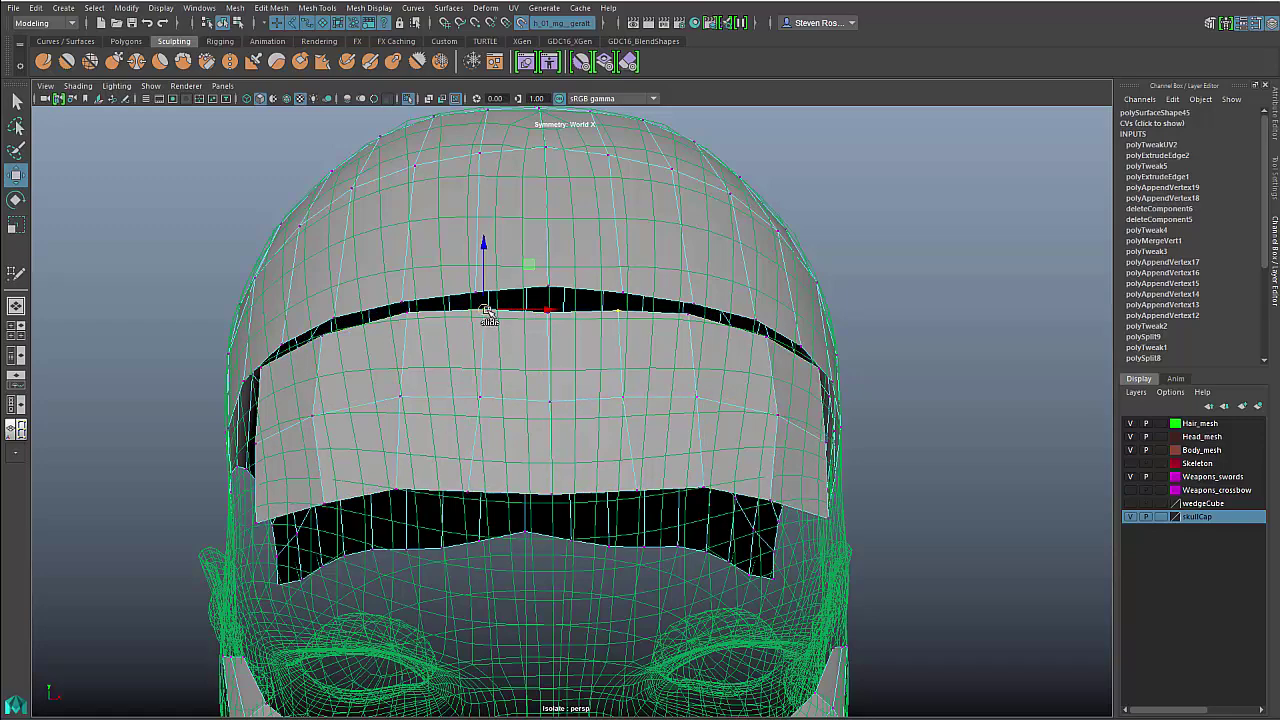
left_click_drag(485, 311, 480, 305, "ctrl+shift")
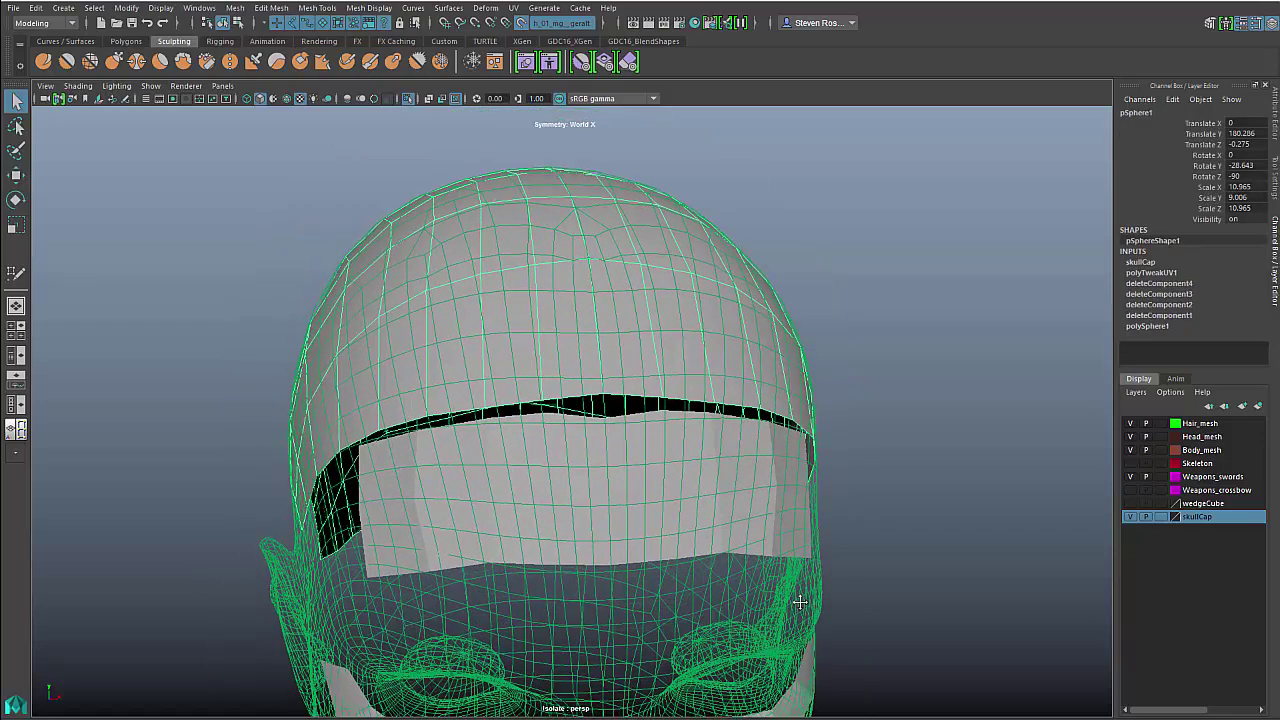
Combine the skull cap and forehead strip into one mesh and activate Quad Draw
left_click(661, 479)
key("f")
right_click_drag(629, 387, 614, 569, "shift")
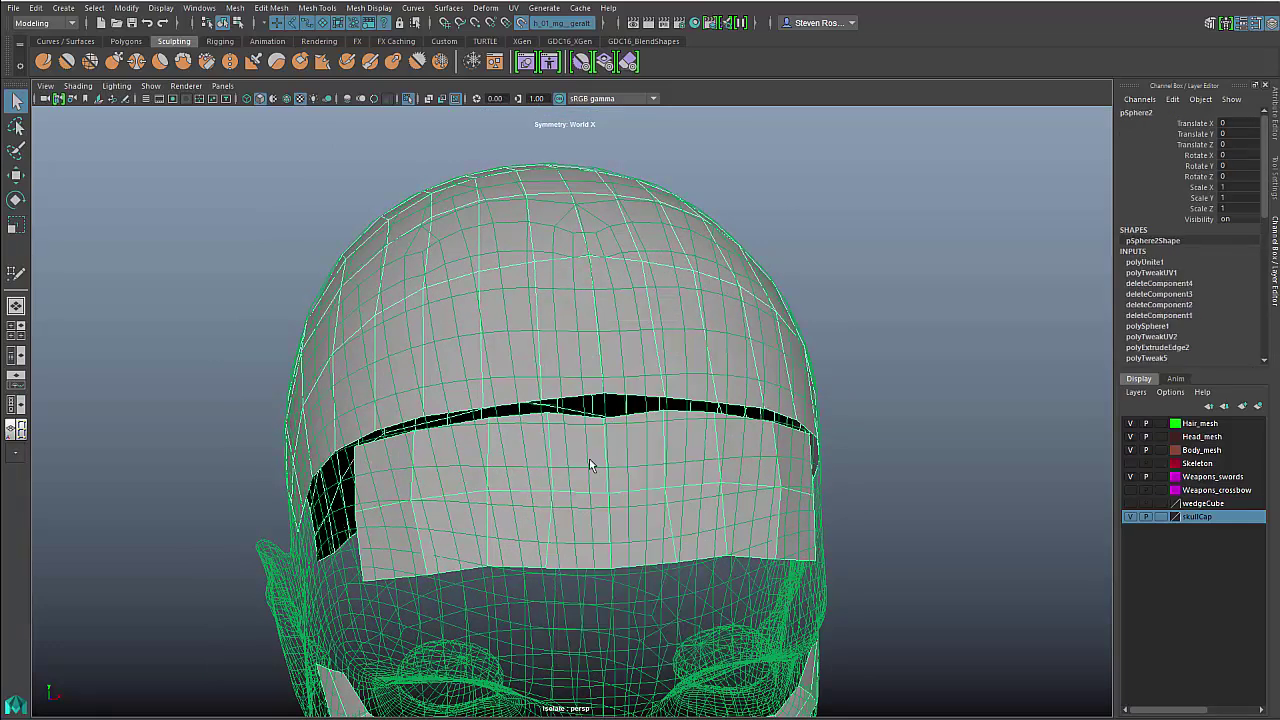
right_click_drag(591, 466, 592, 719, "shift")
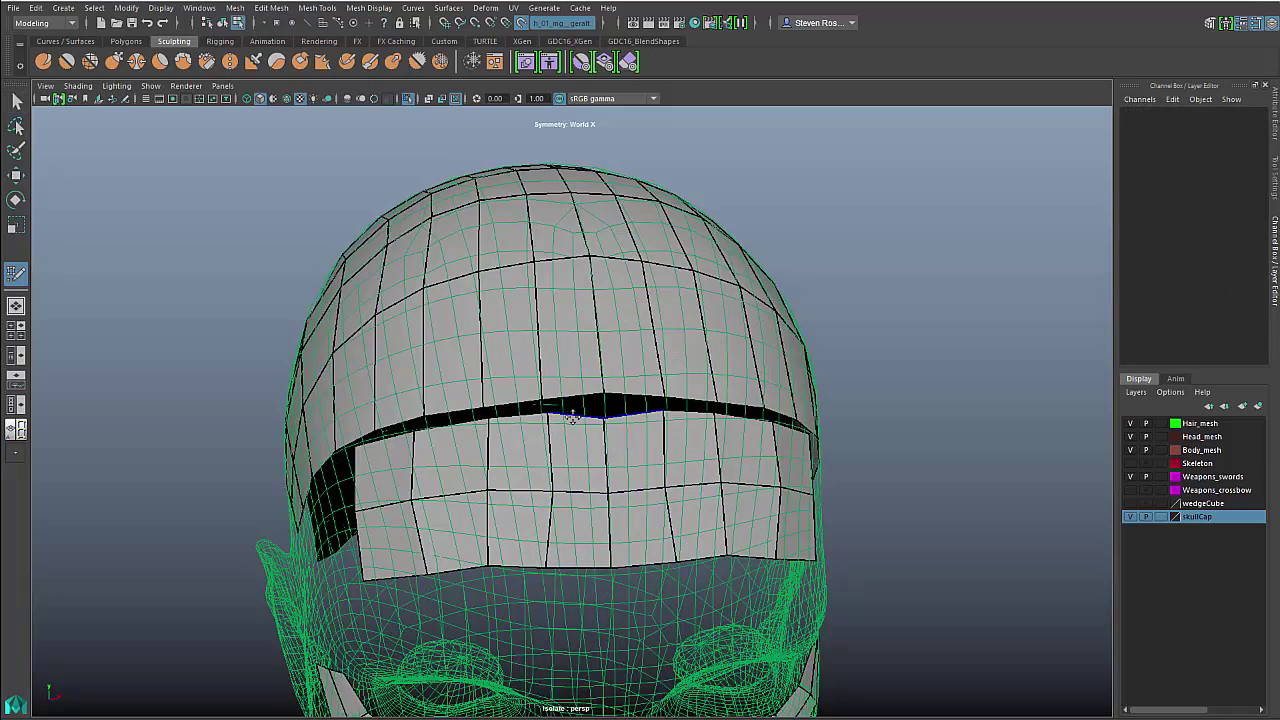
Weld the forehead strip's upper border vertices to the skull cap's front border with Quad Draw, undoing misplaced vertices
left_click_drag(574, 415, 377, 431)
key("ctrl+z")
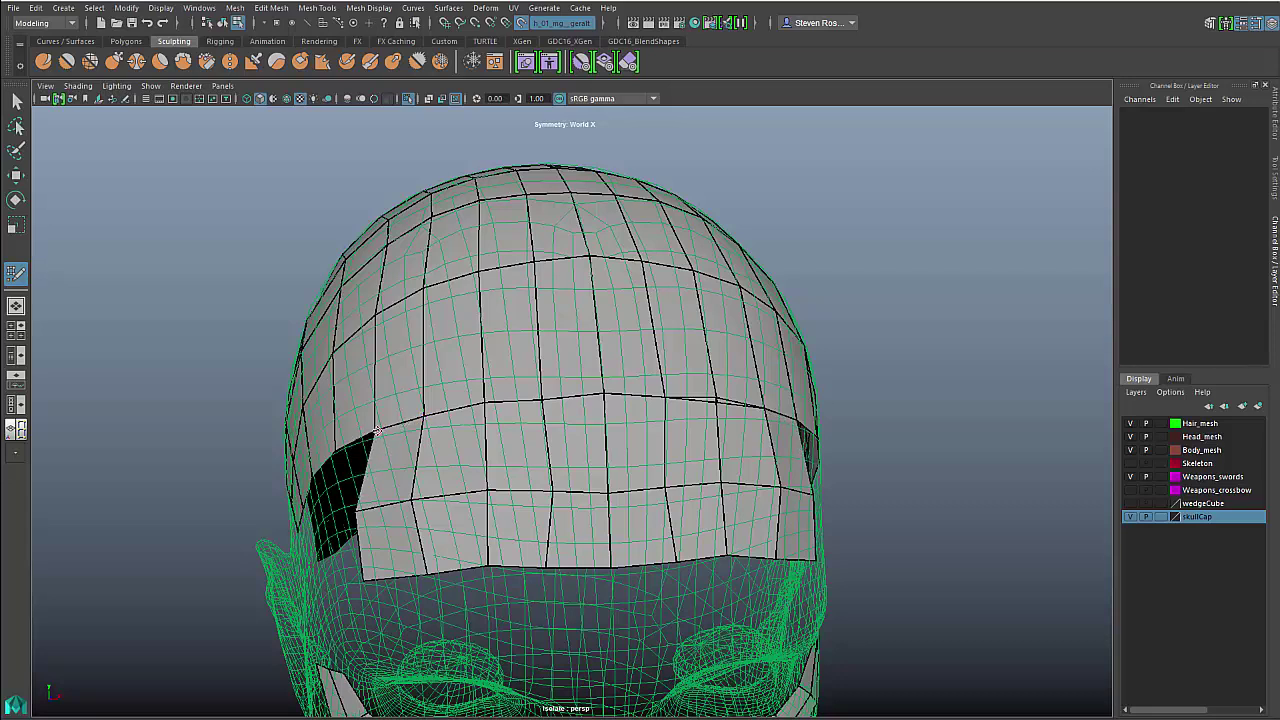
mouse_move(463, 473)
left_mouse_down()
mouse_move(457, 490)
mouse_move(523, 408)
mouse_move(614, 423)
mouse_move(715, 397)
left_mouse_up()
key("ctrl+z")
mouse_move(727, 485)
left_mouse_down("shift")
mouse_move(461, 489)
mouse_move(495, 418)
mouse_move(547, 412)
left_mouse_up("shift")
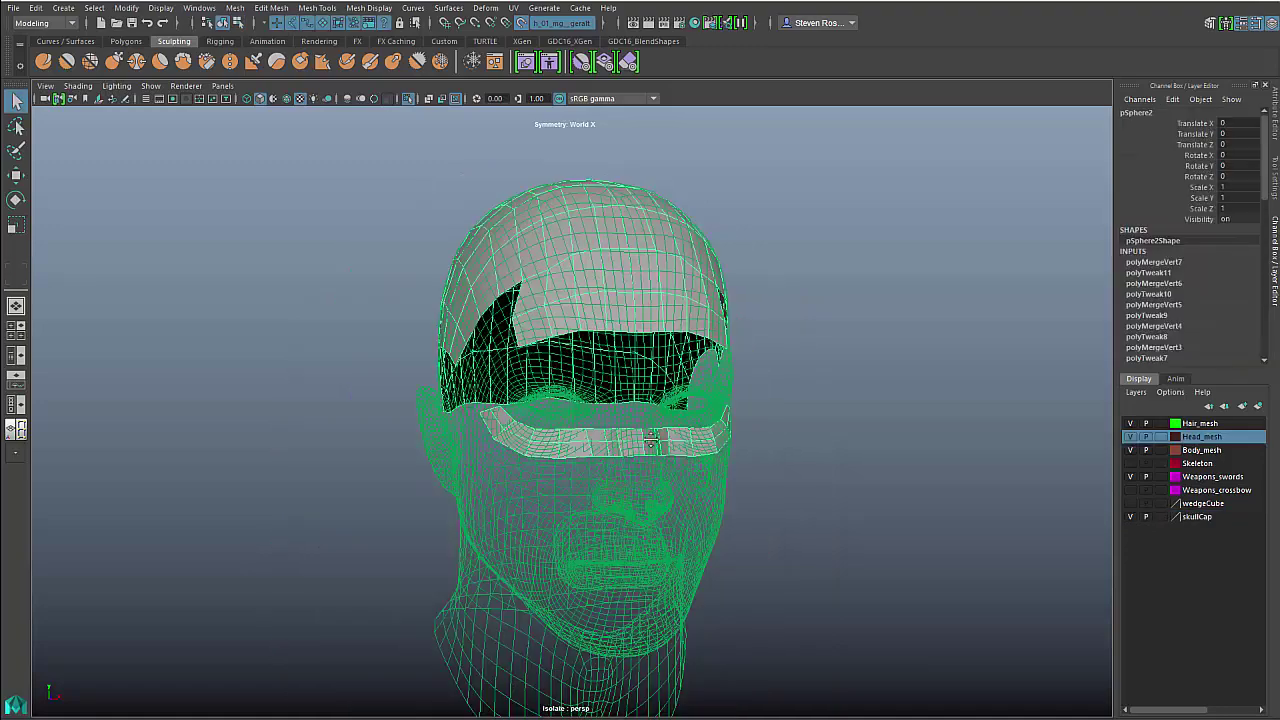
Delete the retopology meshes from the head and turn off the live surface
left_click_drag(669, 442, 670, 462, "alt")
right_click_drag(670, 462, 690, 466, "alt")
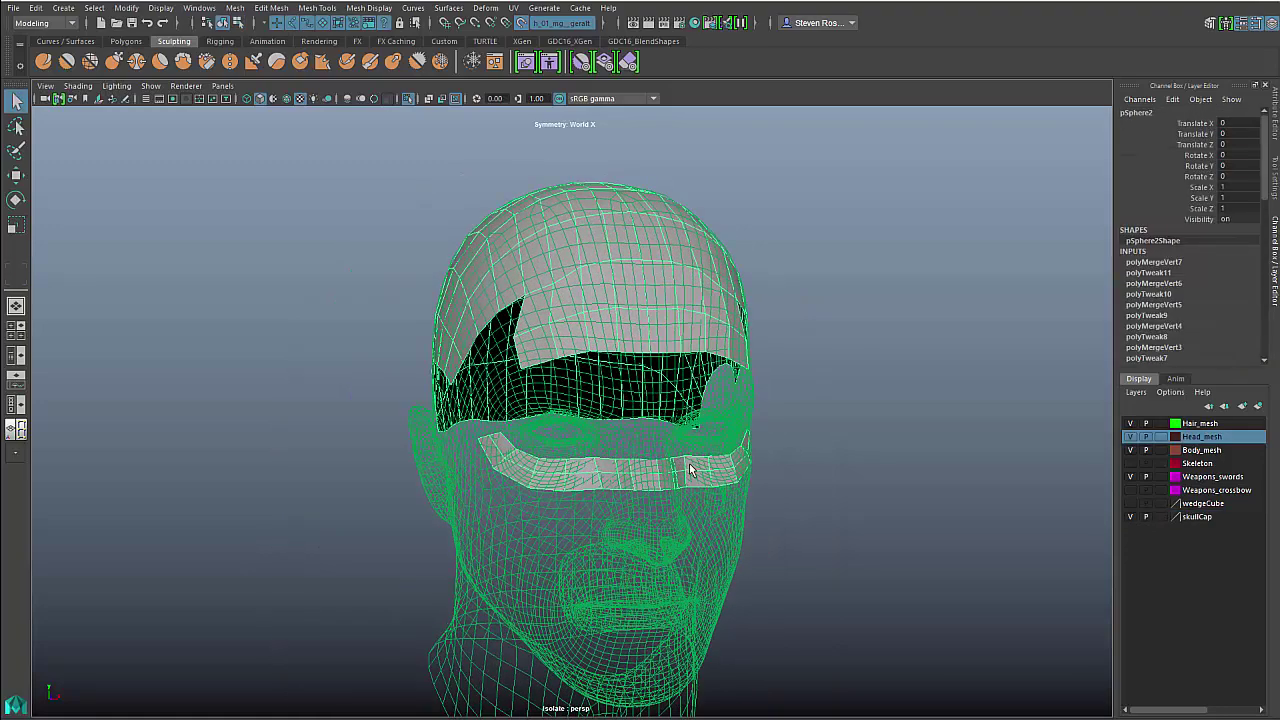
key("Delete")
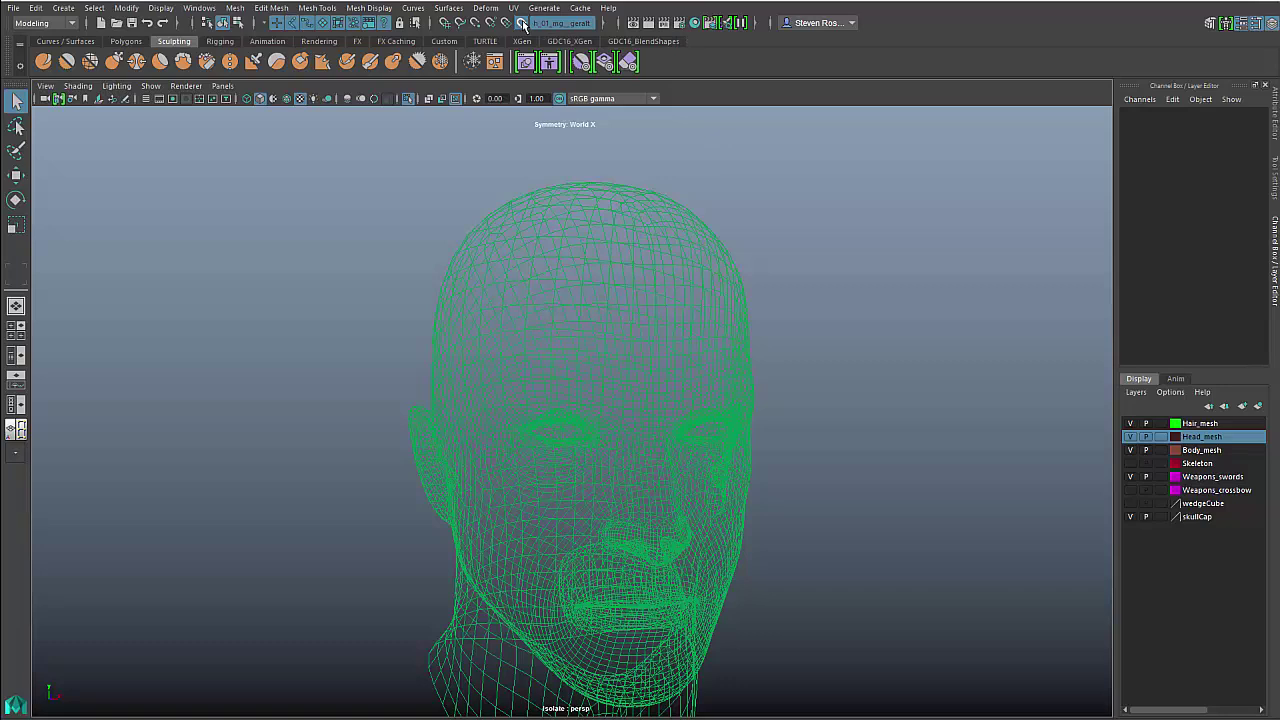
left_click(521, 22)
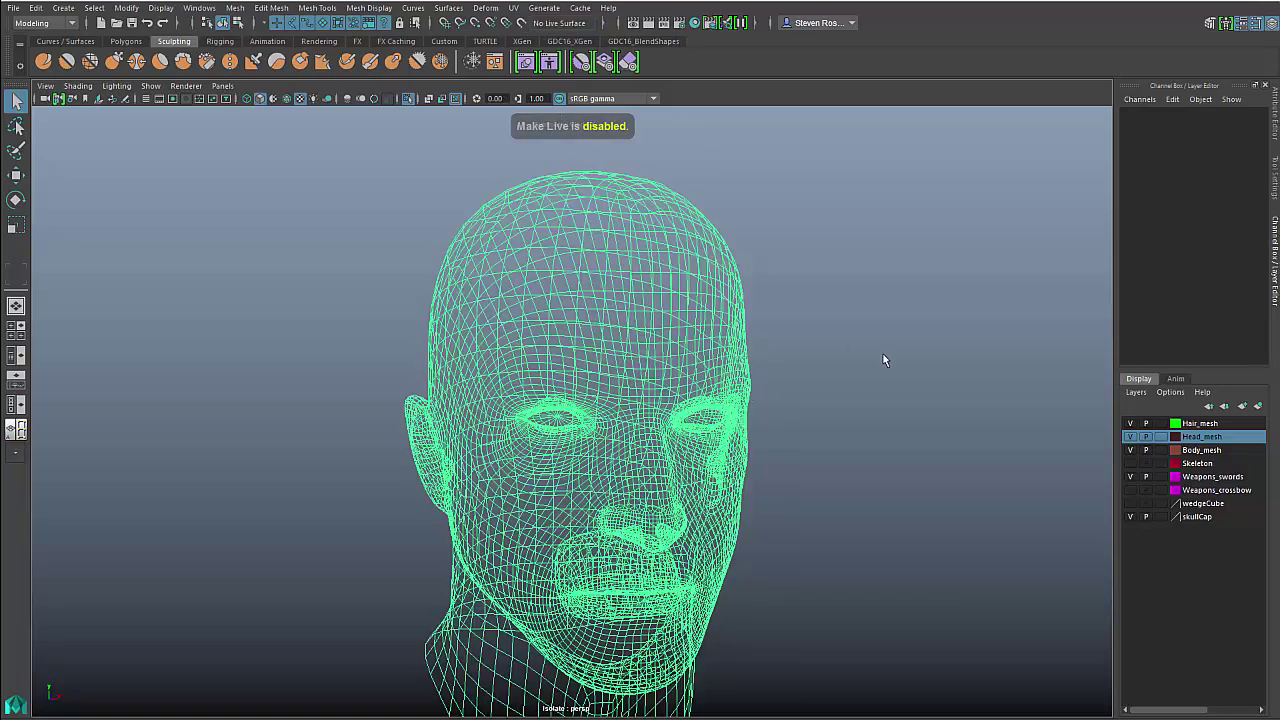
Restore the textured, shaded display of the Head_mesh layer, deselect the head and face it from the front
right_click(1201, 440)
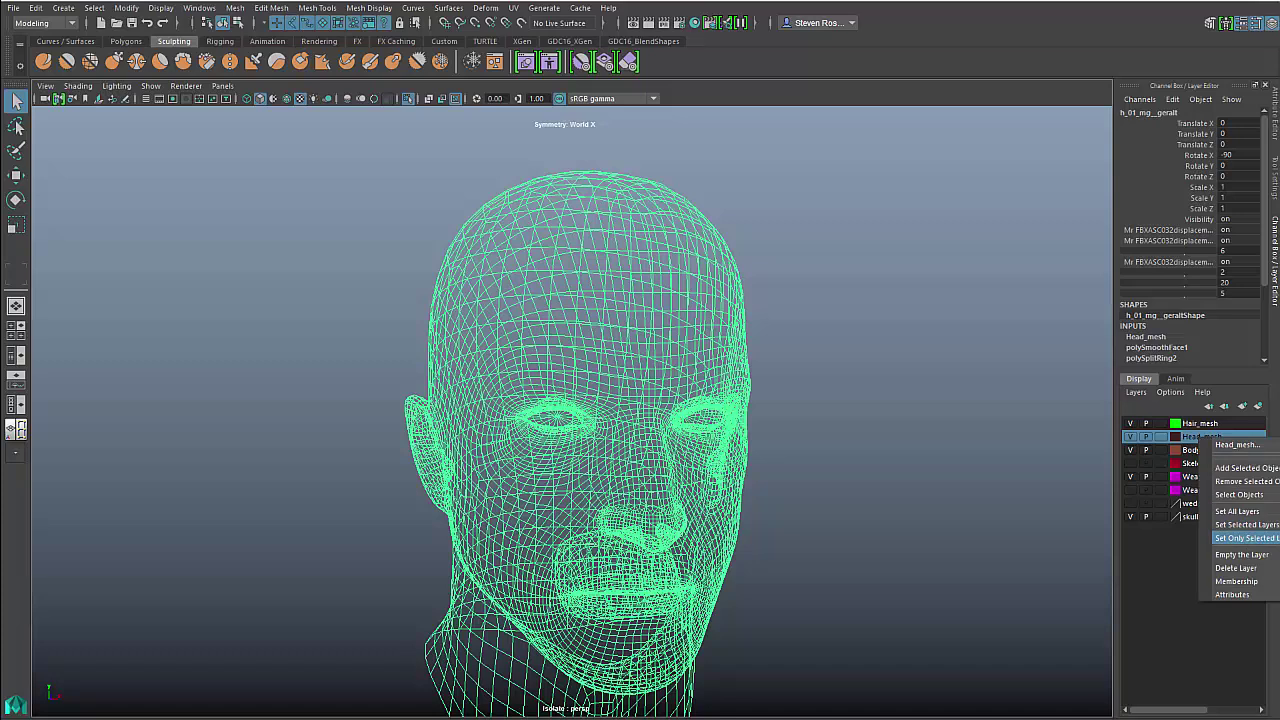
left_click(1245, 538)
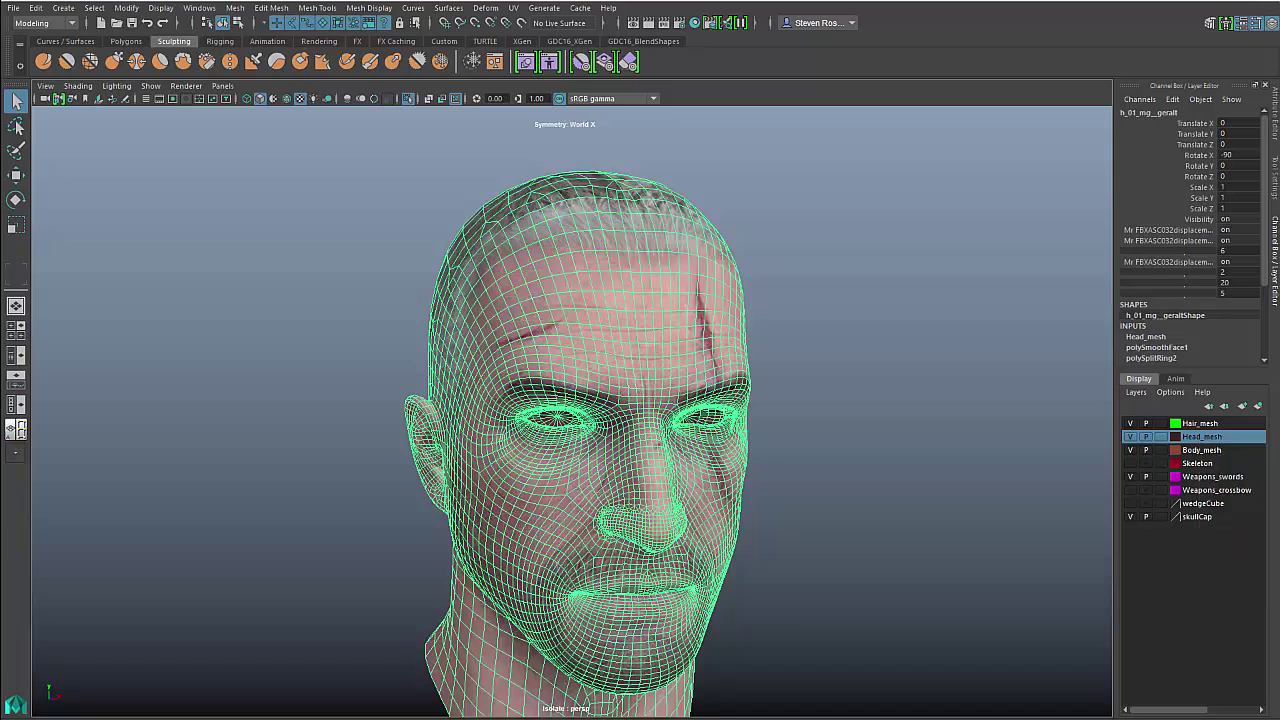
left_click(911, 488)
mouse_move(925, 497)
left_mouse_down("alt")
mouse_move(863, 485)
mouse_move(908, 491)
left_mouse_up("alt")
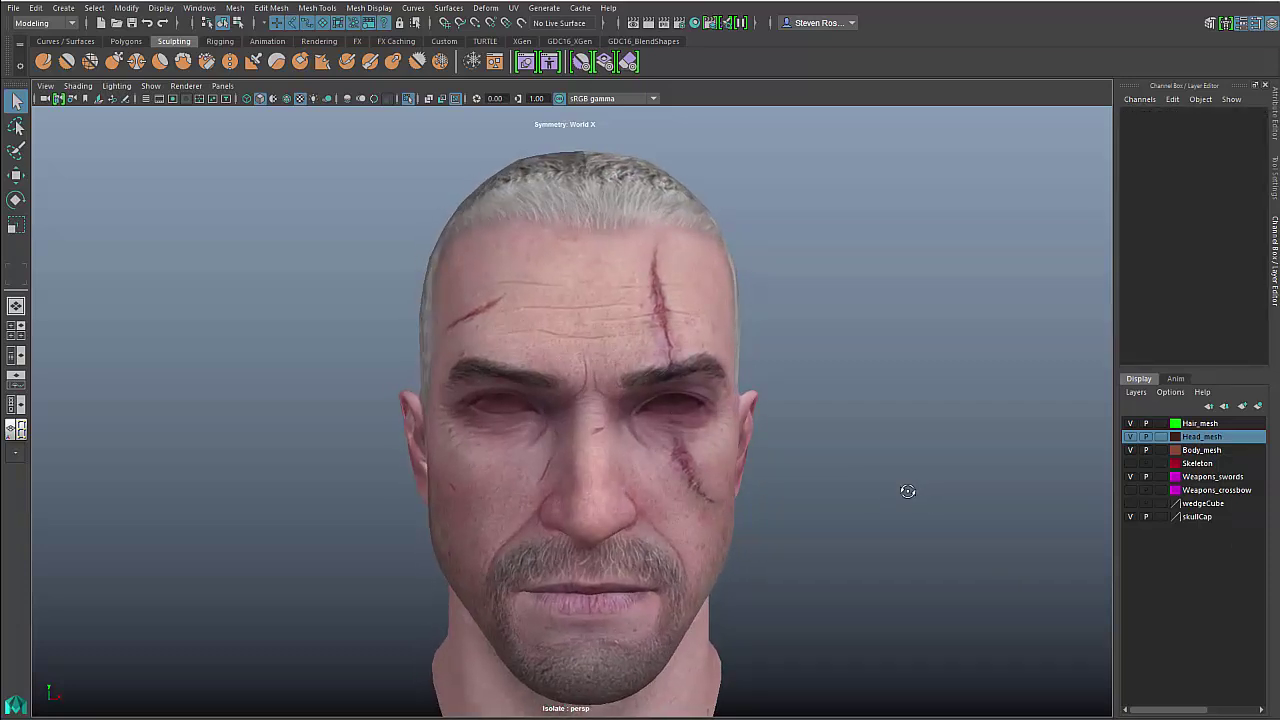
Set the Divisions of the head's polySmoothFace1 node to 0
left_click(655, 215)
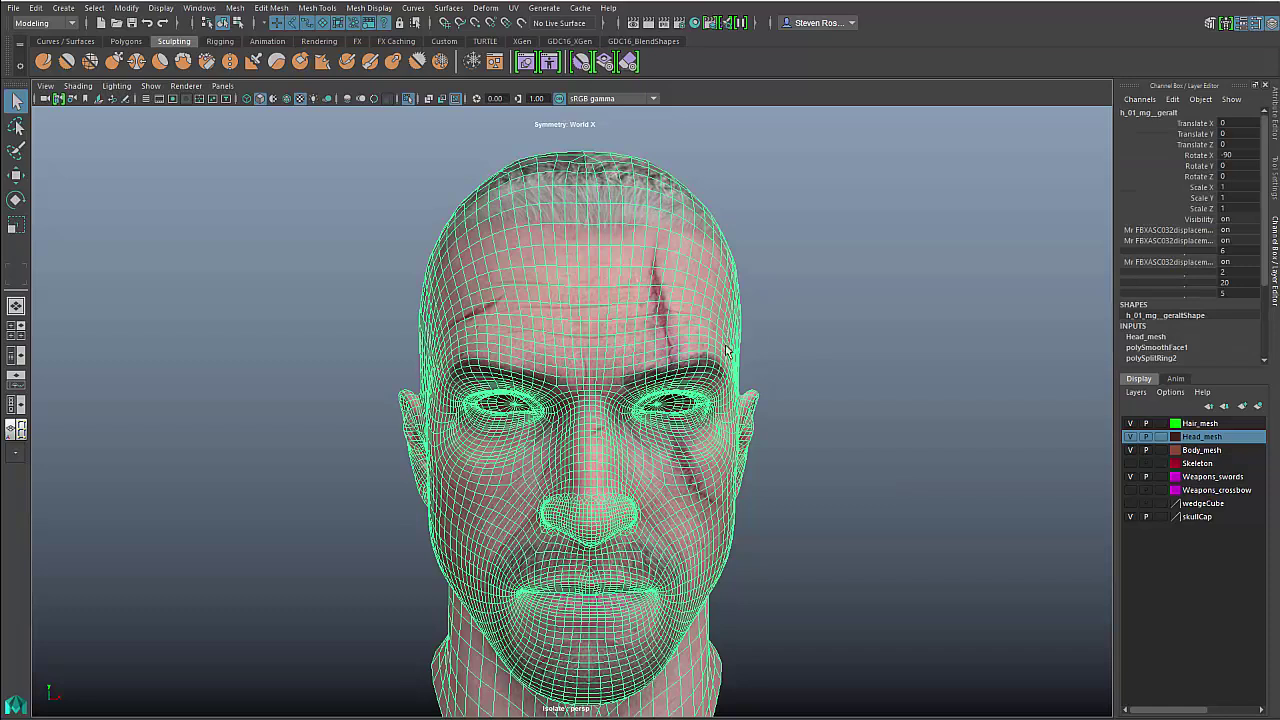
left_click(1156, 348)
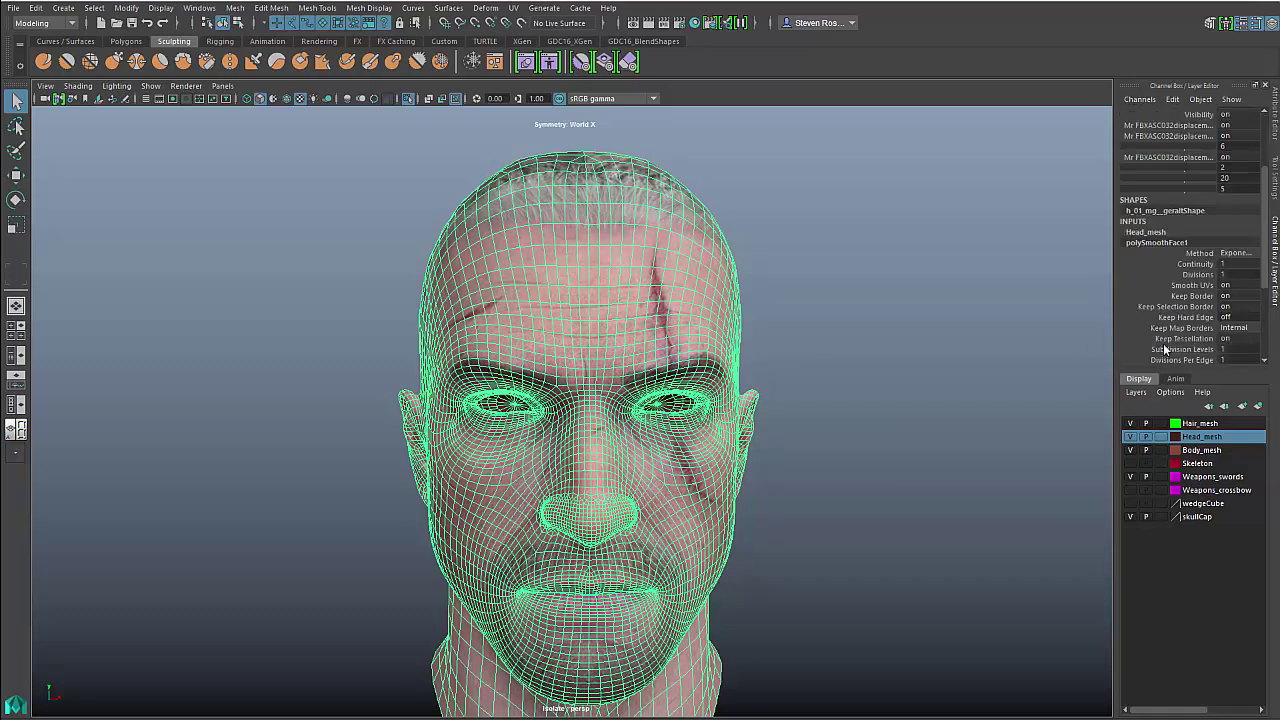
double_click(1234, 273)
type("0")
key("Return")
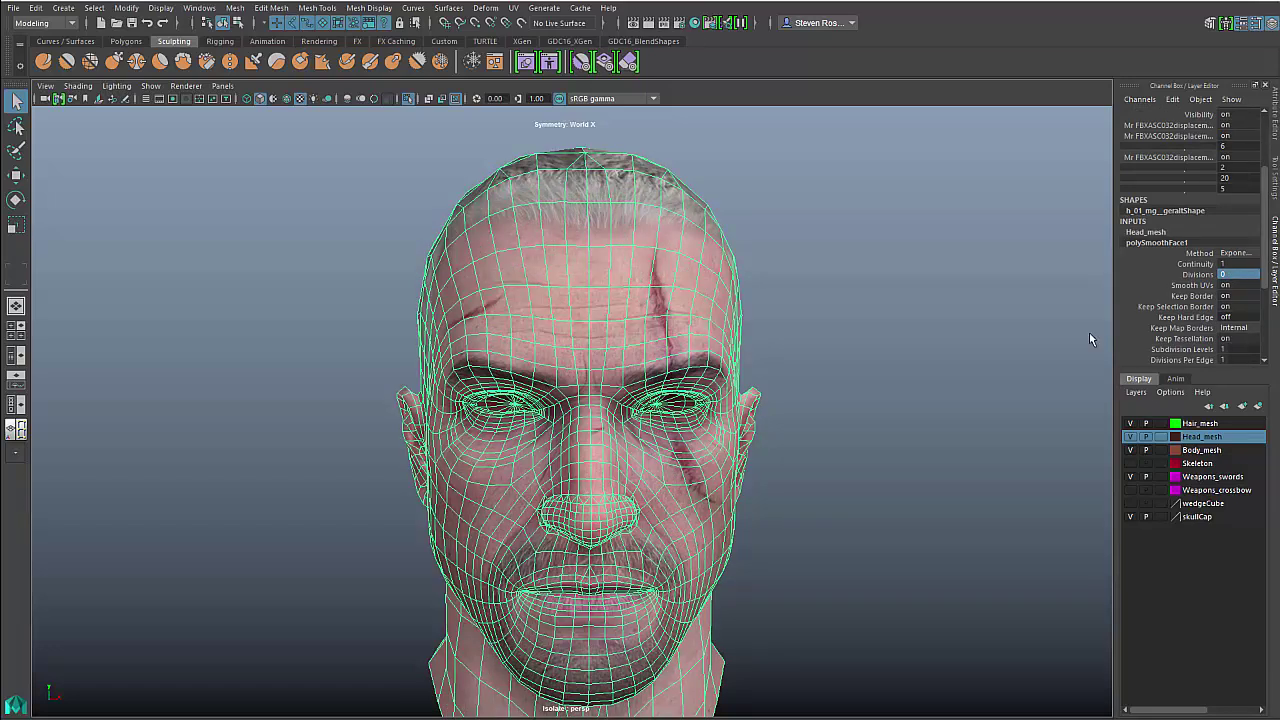
left_click(799, 408)
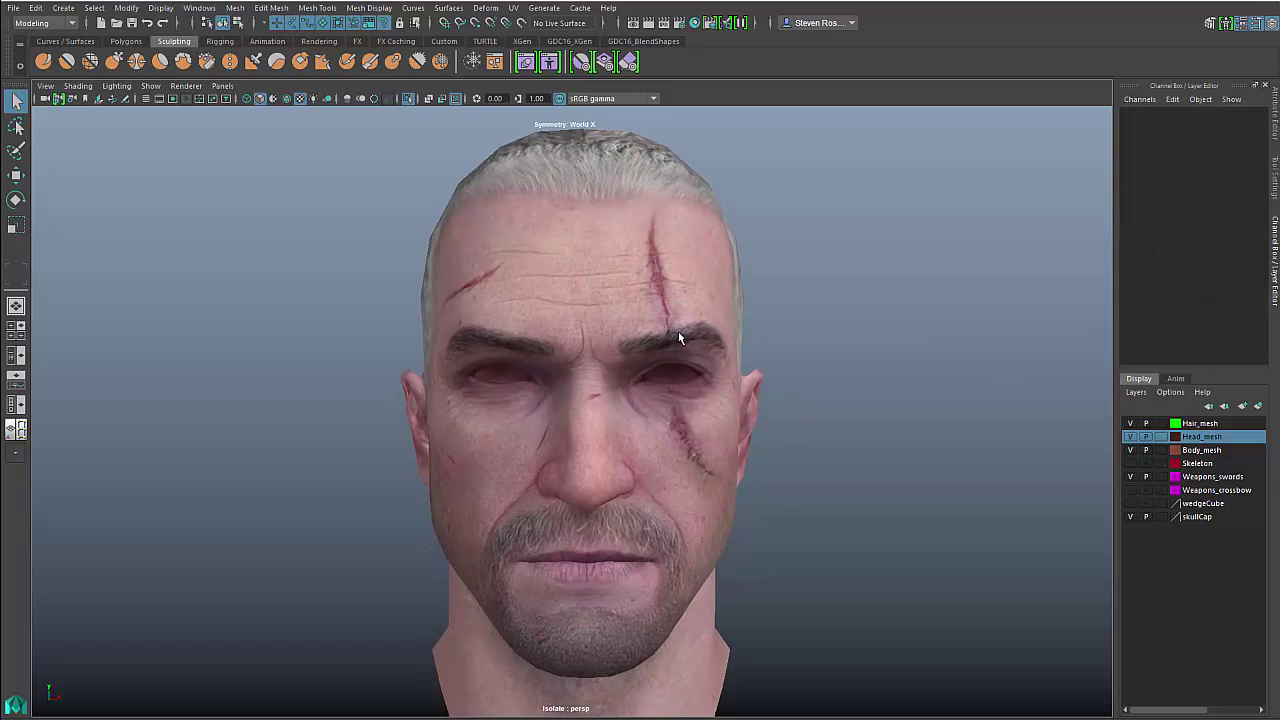
Turn off symmetry and pull the upper tip of the character's left ear outward and slightly up with soft selection
right_click_drag(678, 338, 616, 336)
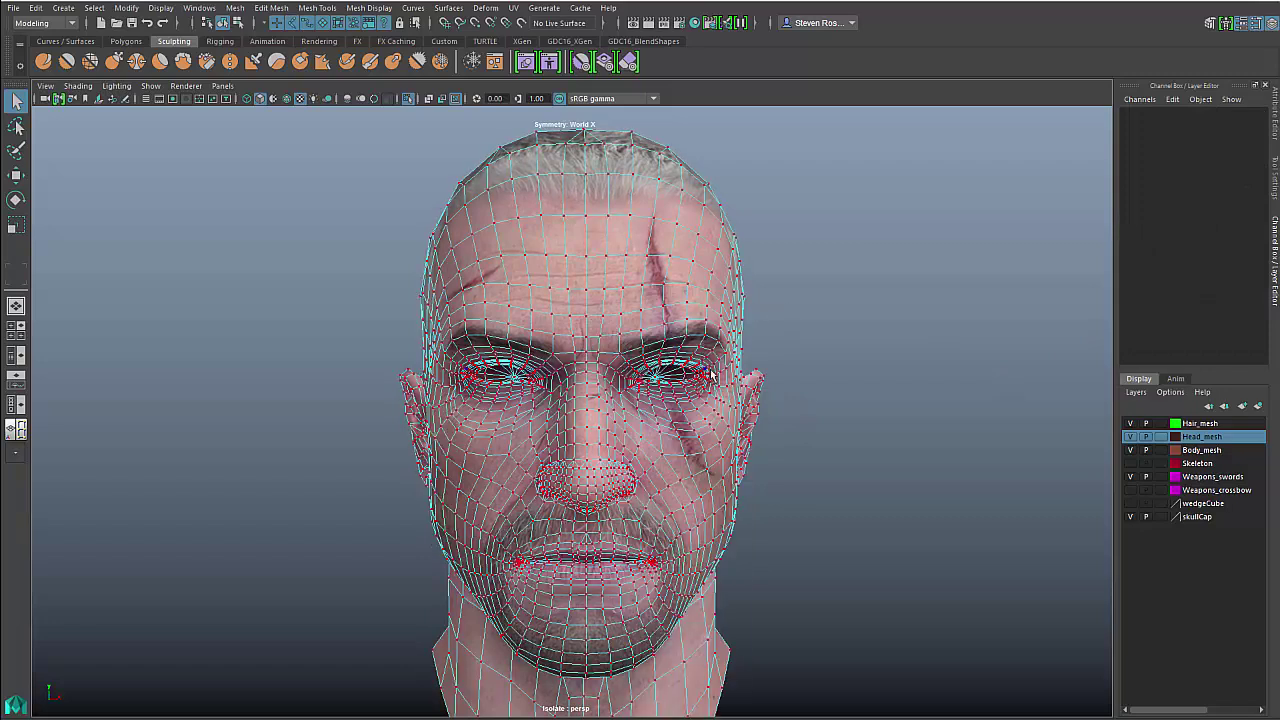
right_click_drag(693, 374, 686, 293, "ctrl+shift")
left_click(765, 378)
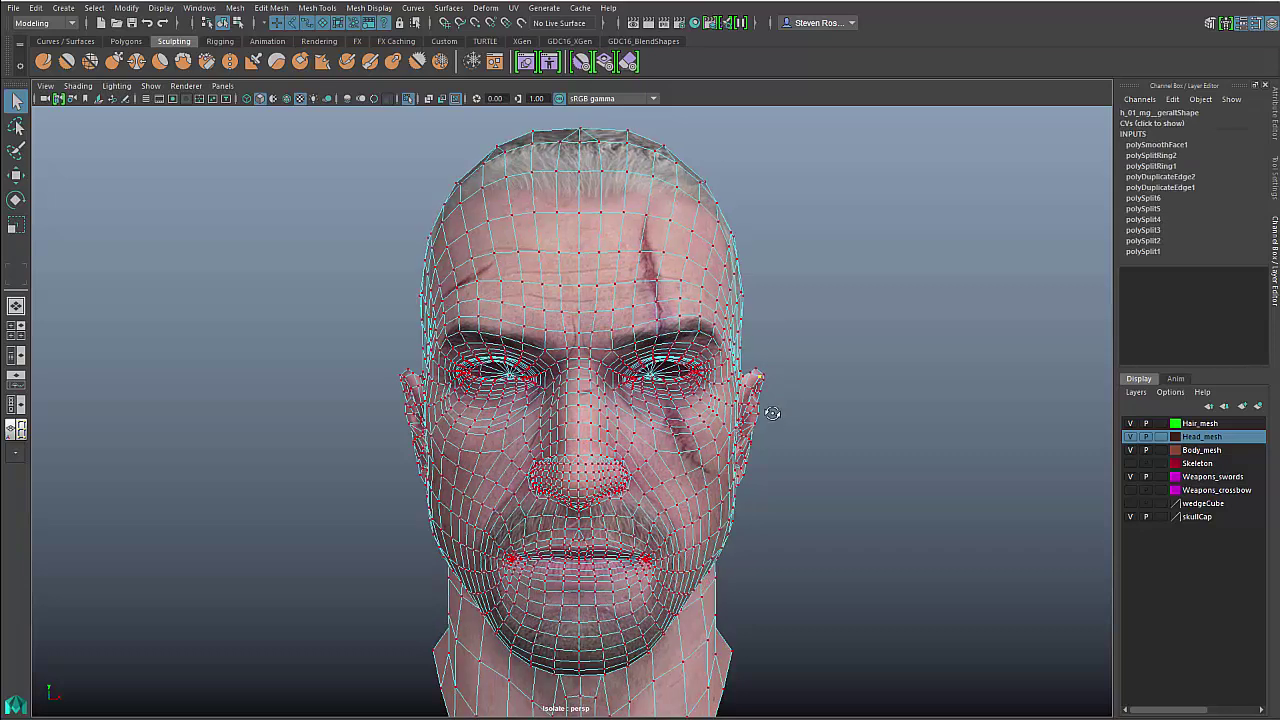
key("w")
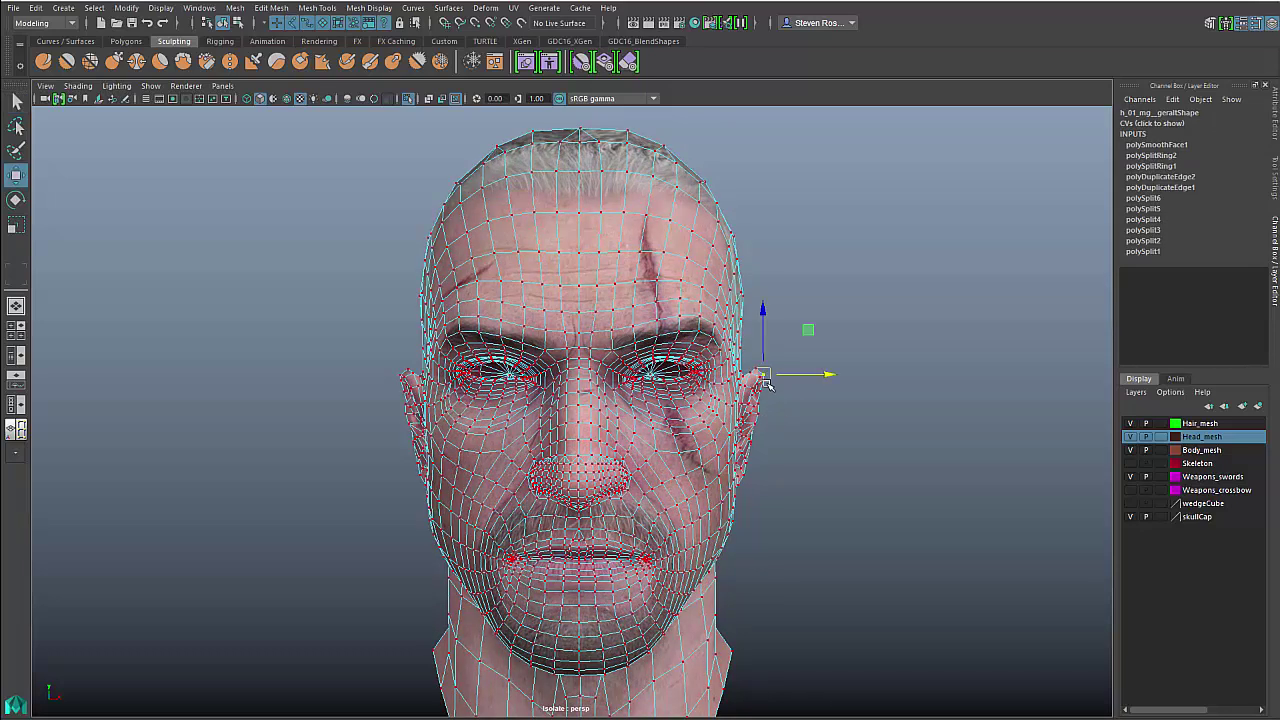
key("b")
left_click_drag(760, 387, 797, 365)
key("b")
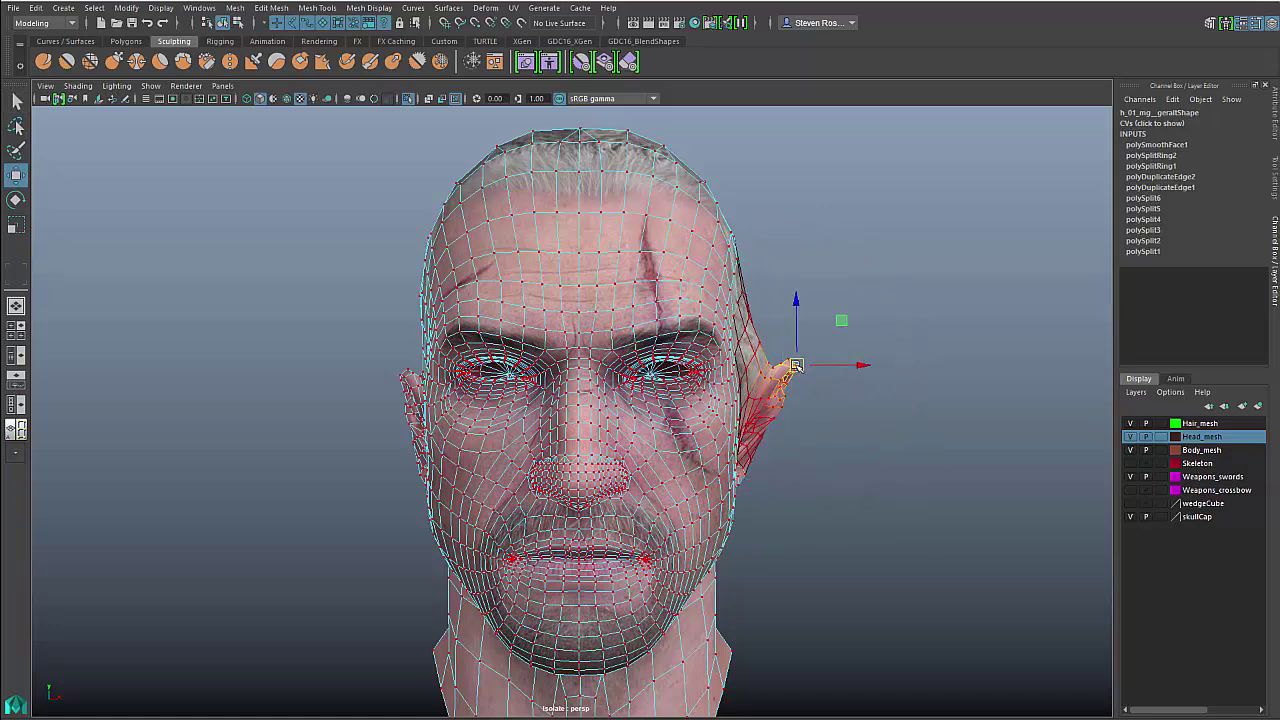
Reshape the same ear by adjusting its lobe, tip and the area above it with soft selection, then return to object mode
left_click_drag(813, 460, 749, 315, "alt")
left_click(735, 476)
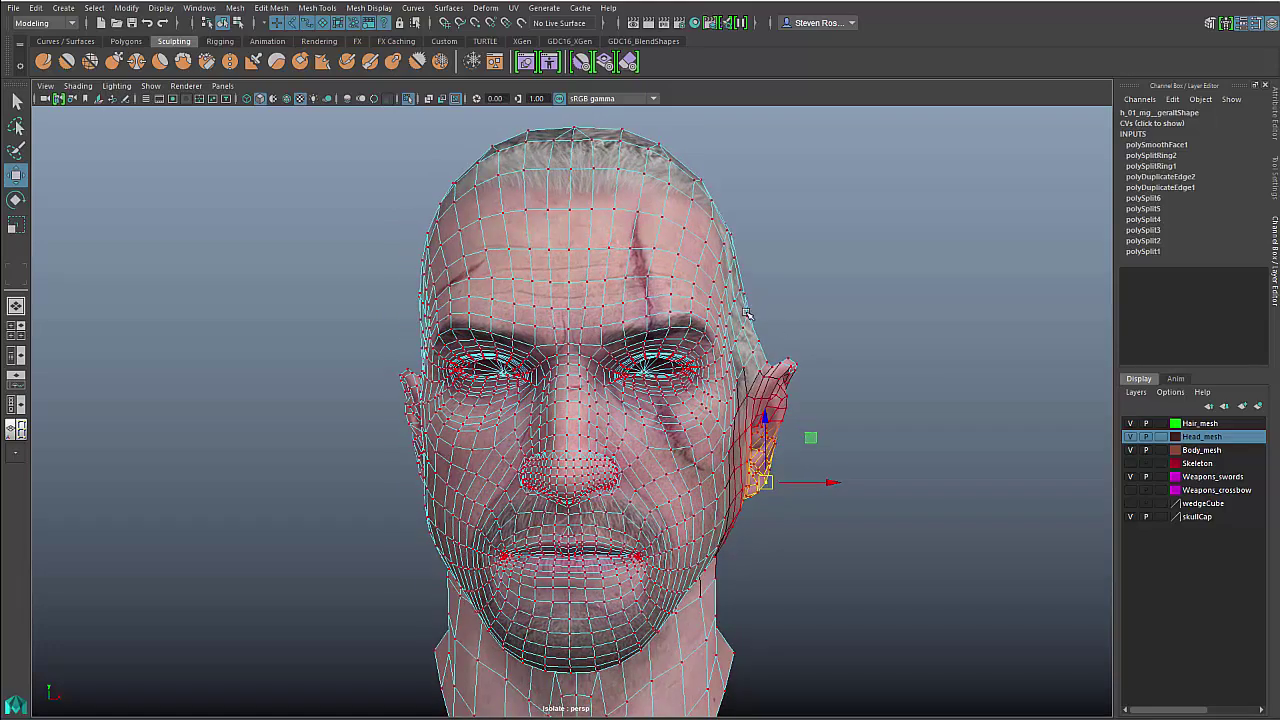
left_click(745, 314)
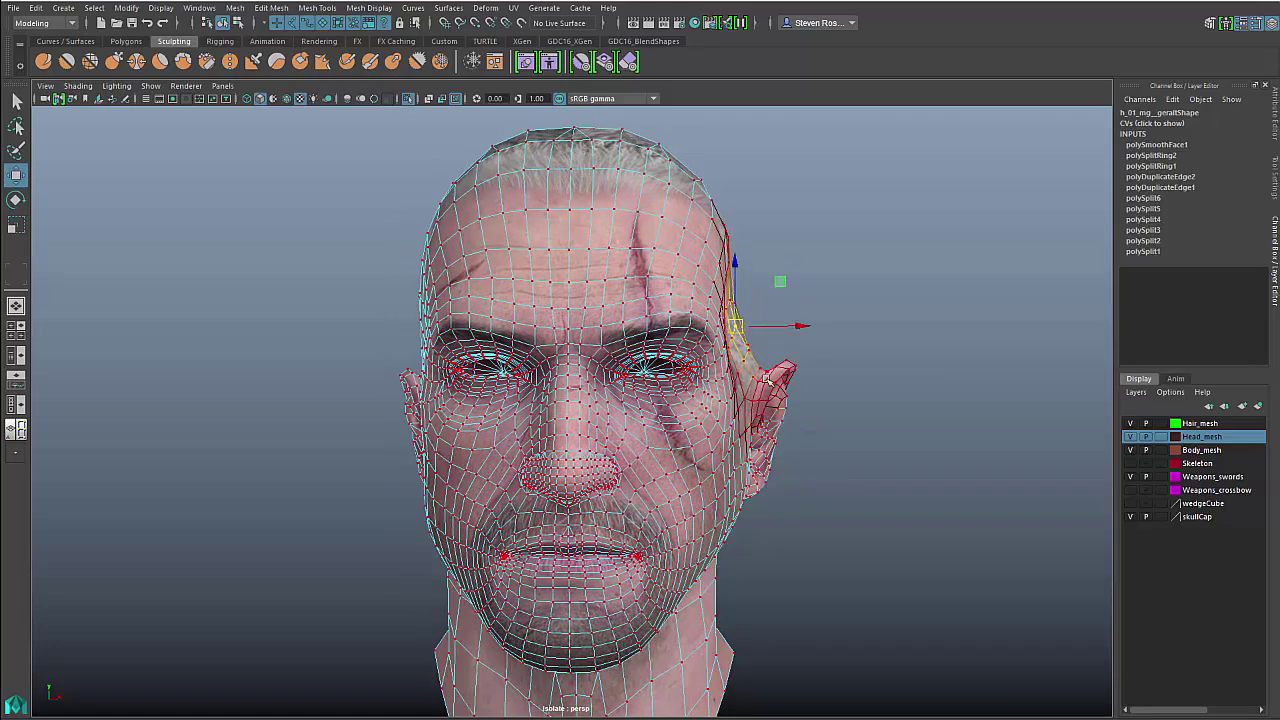
left_click_drag(766, 379, 808, 338, "alt")
left_click(772, 421)
left_click(801, 365)
right_click_drag(889, 487, 832, 485, "alt")
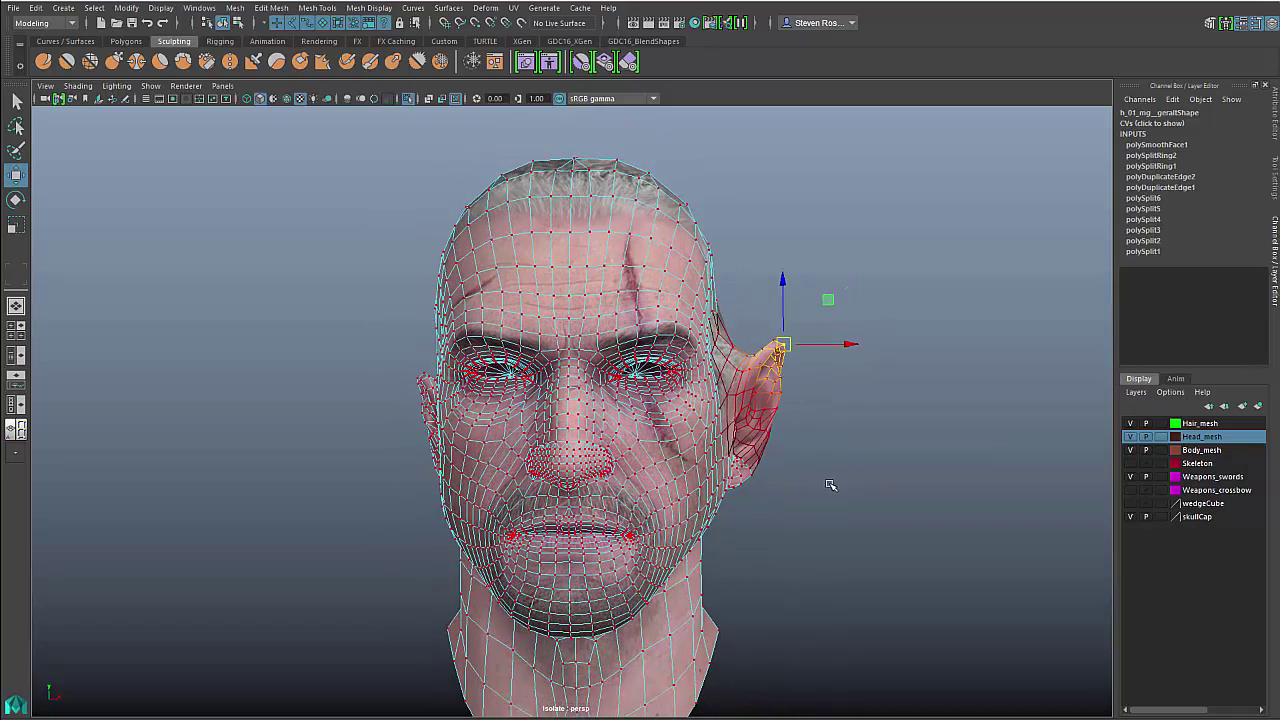
left_click(742, 486)
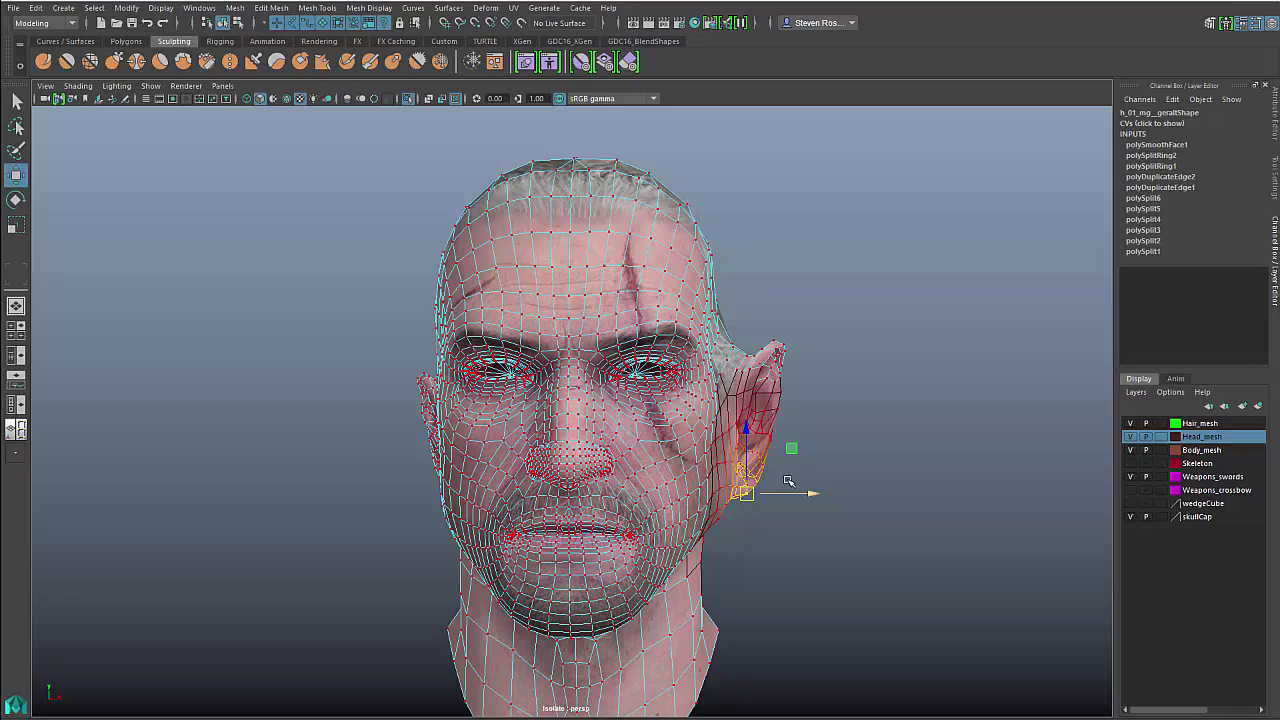
left_click(874, 474)
key("F8")
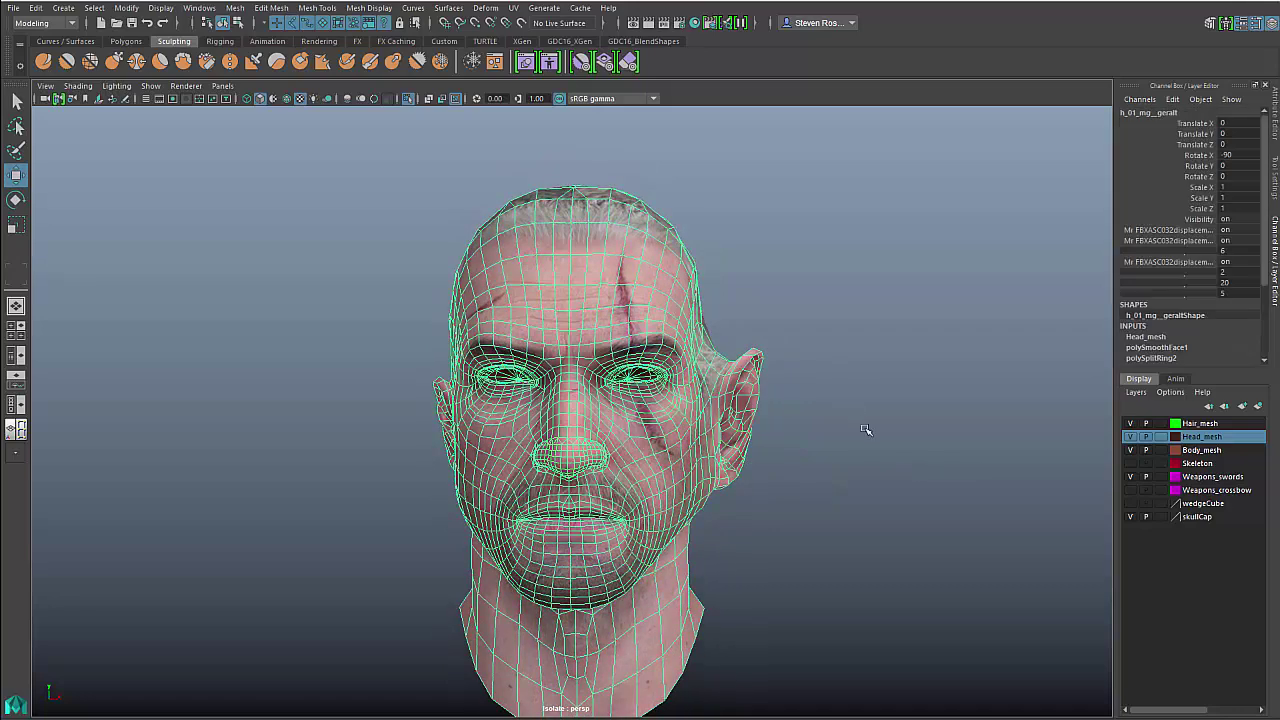
left_click(866, 430)
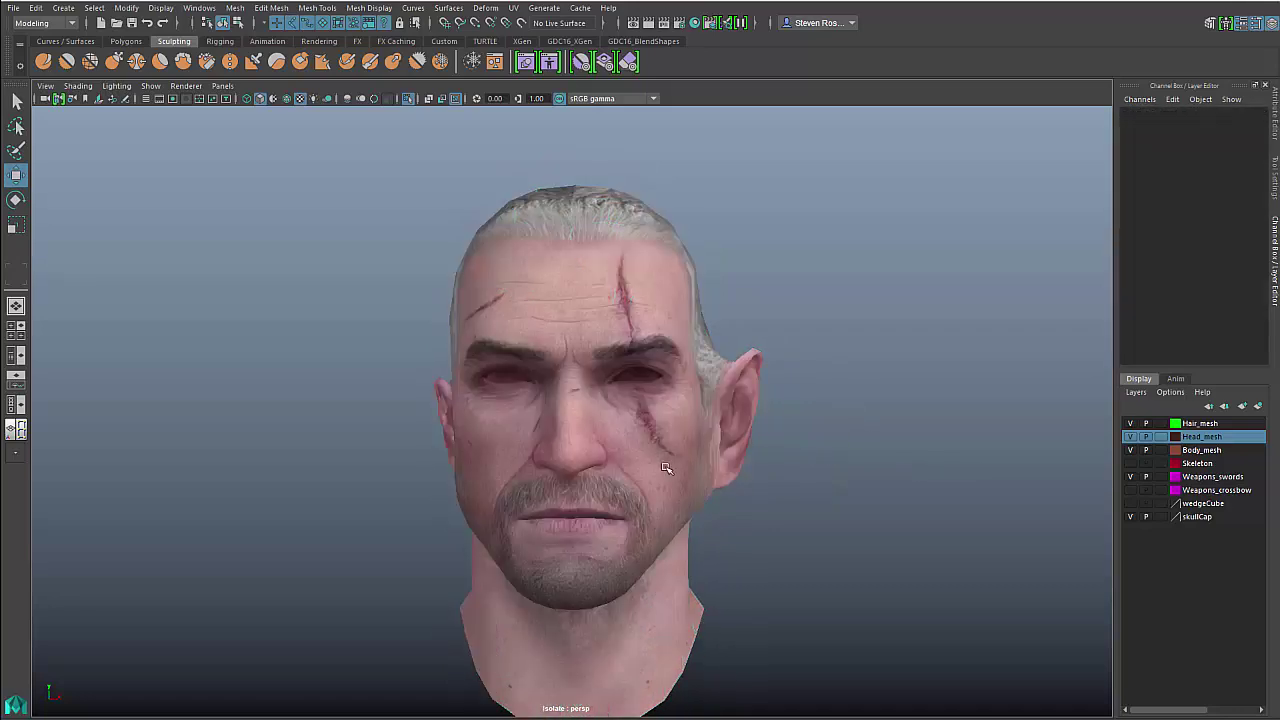
Select the vertices around the enlarged ear and Symmetrize them to the other side using a centre edge on the forehead
left_click_drag(669, 466, 696, 437, "alt")
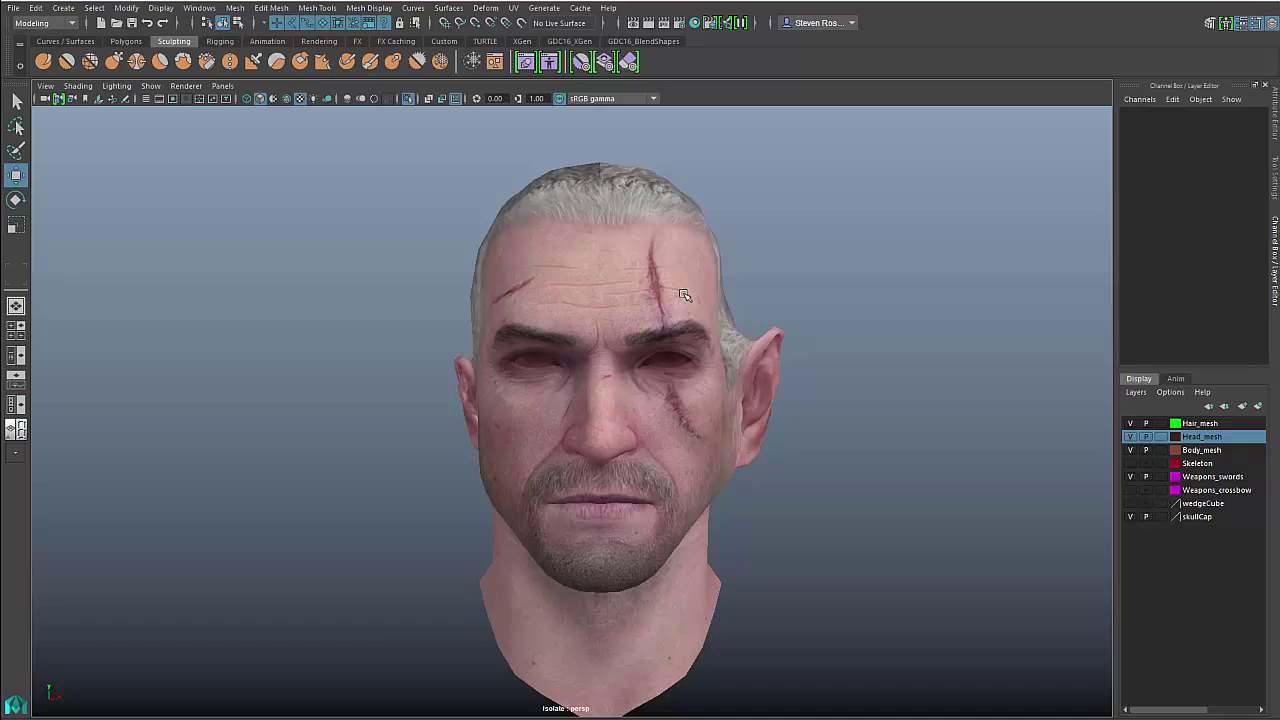
right_click_drag(683, 293, 620, 296)
left_click_drag(838, 500, 679, 270)
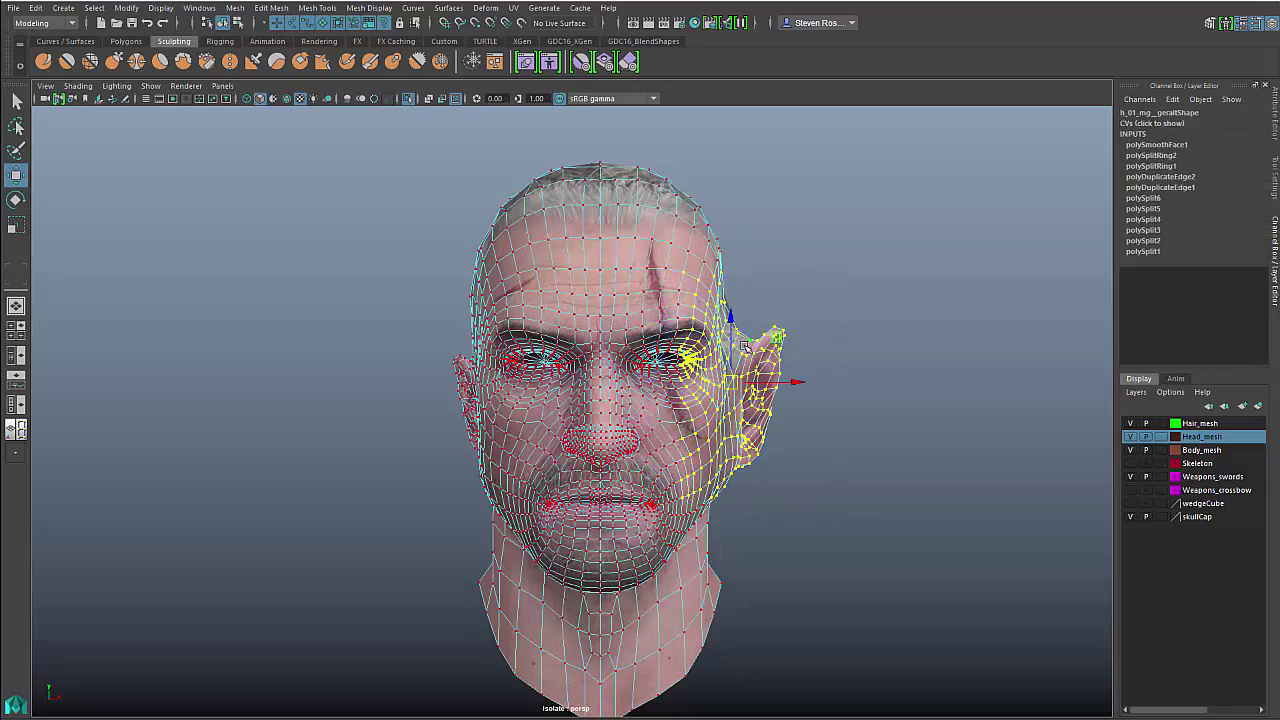
left_click(235, 8)
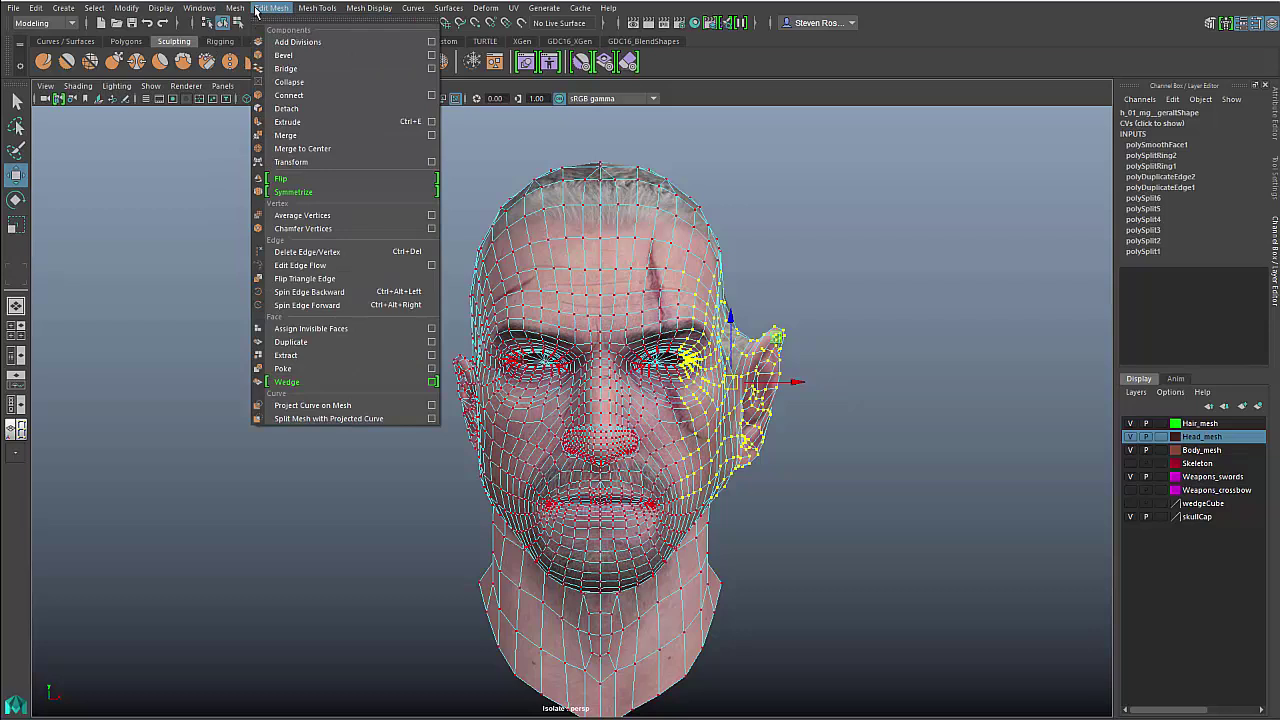
left_click(274, 27)
left_click_drag(290, 8, 95, 118)
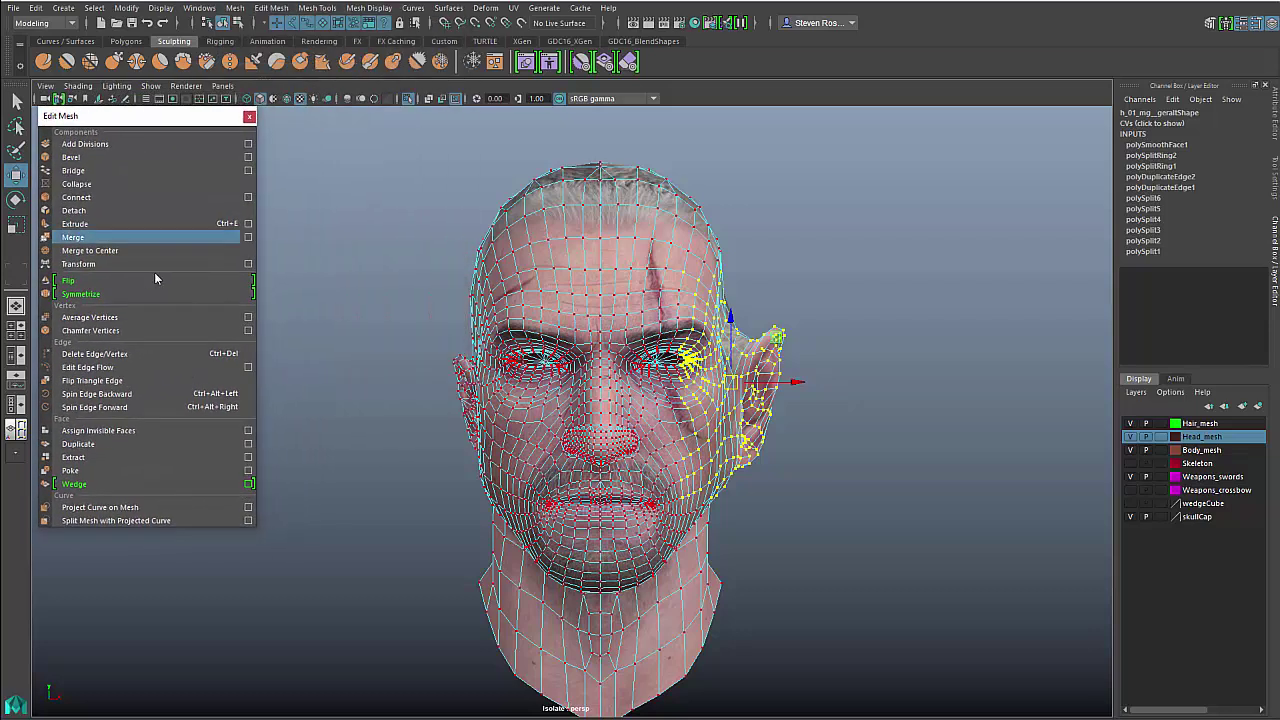
left_click(91, 296)
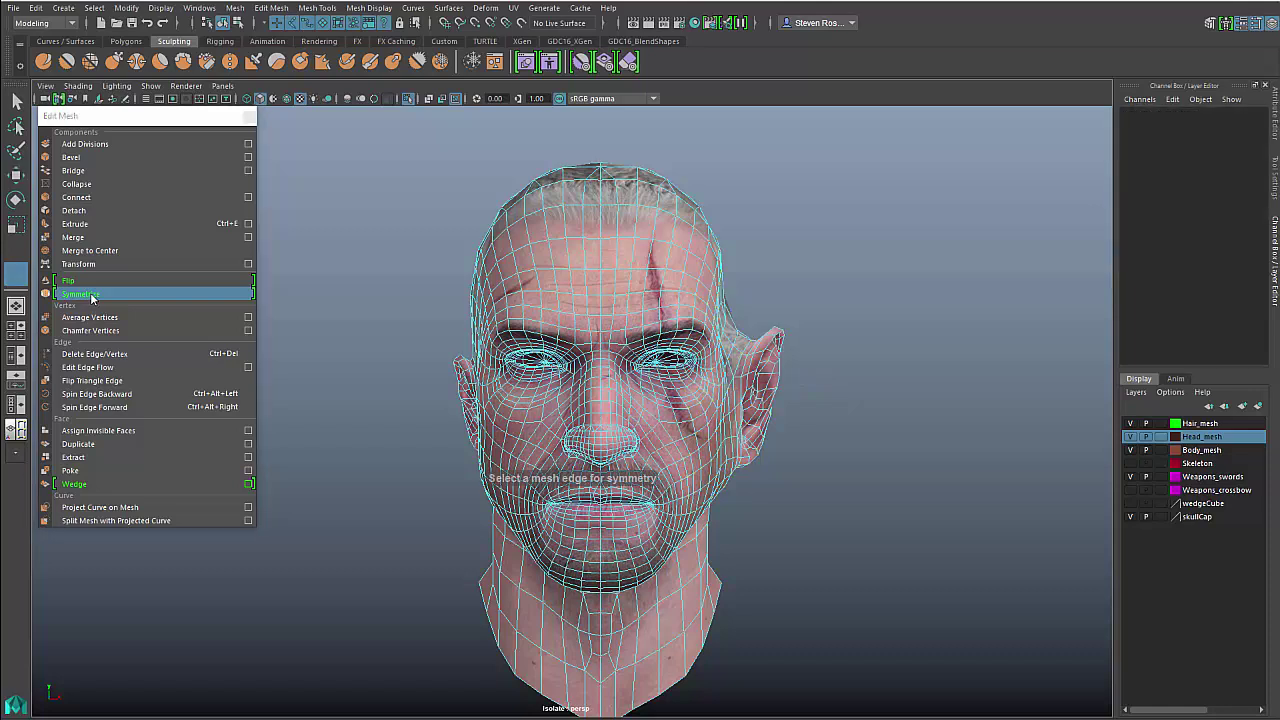
left_click(597, 252)
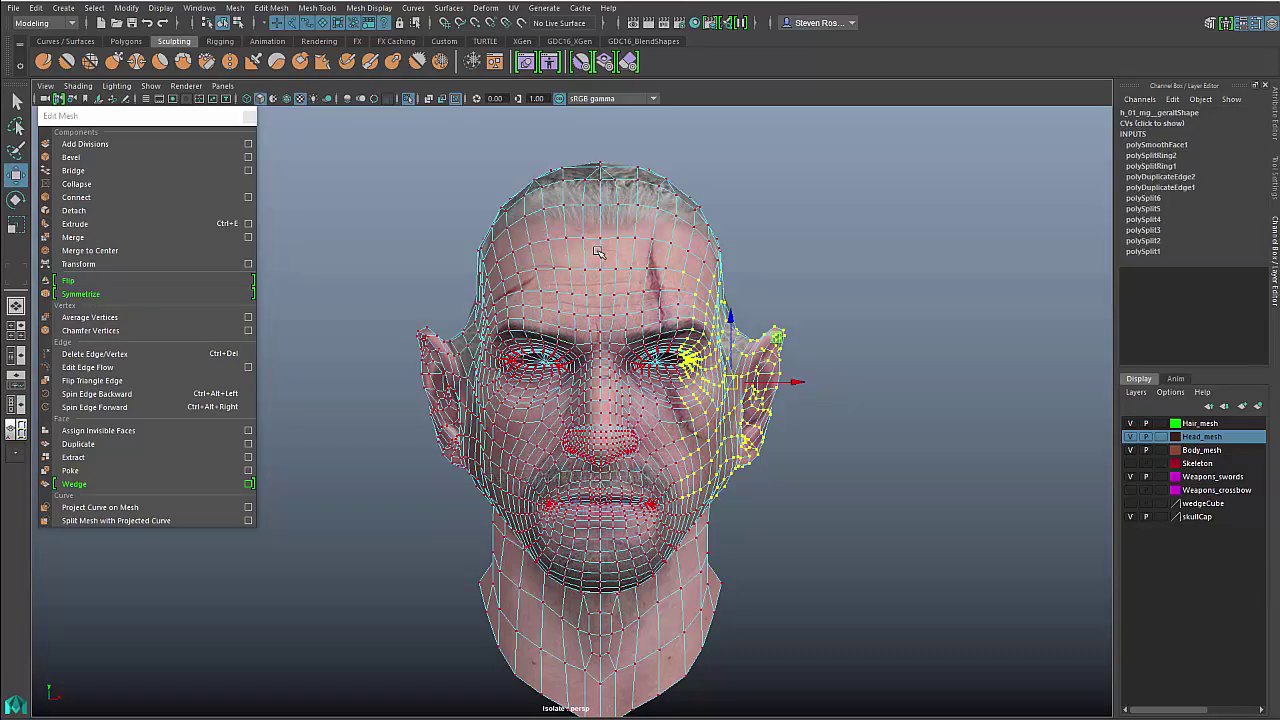
left_click(807, 230)
right_click_drag(669, 327, 797, 253)
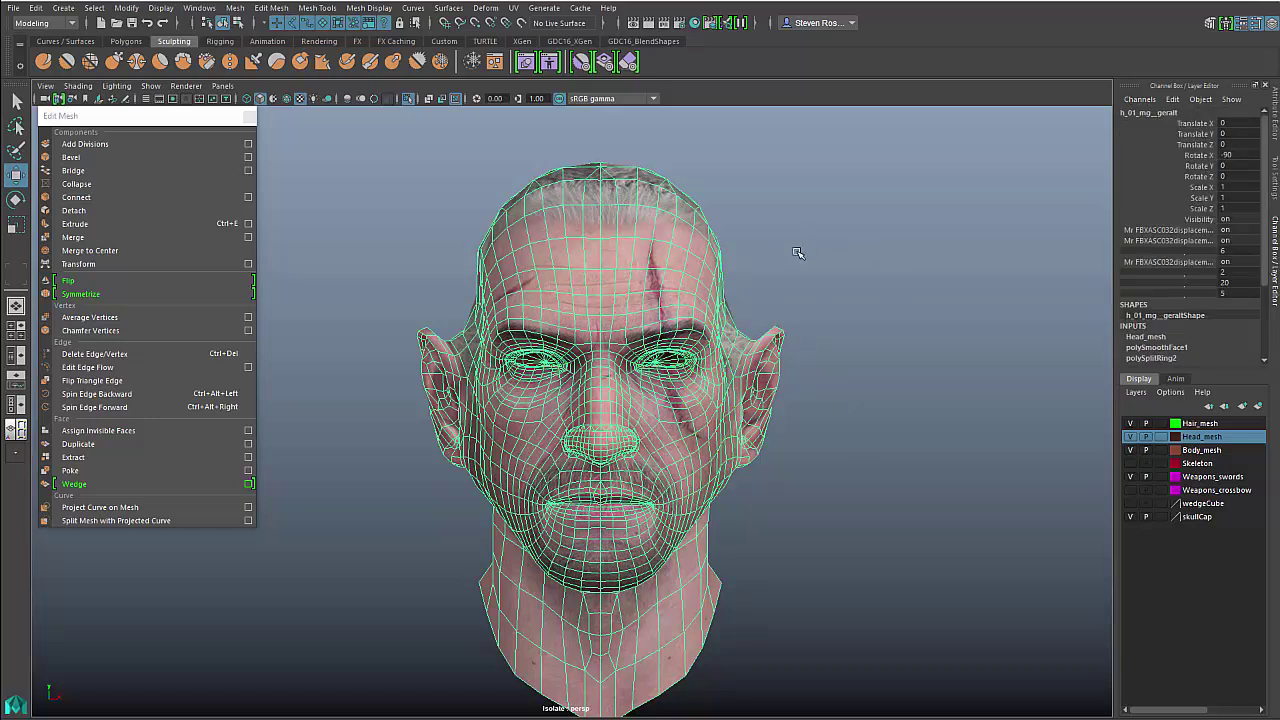
Deselect the head to view the symmetrized ears, and undo the Symmetrize so the ear vertices can be reused
left_click(797, 252)
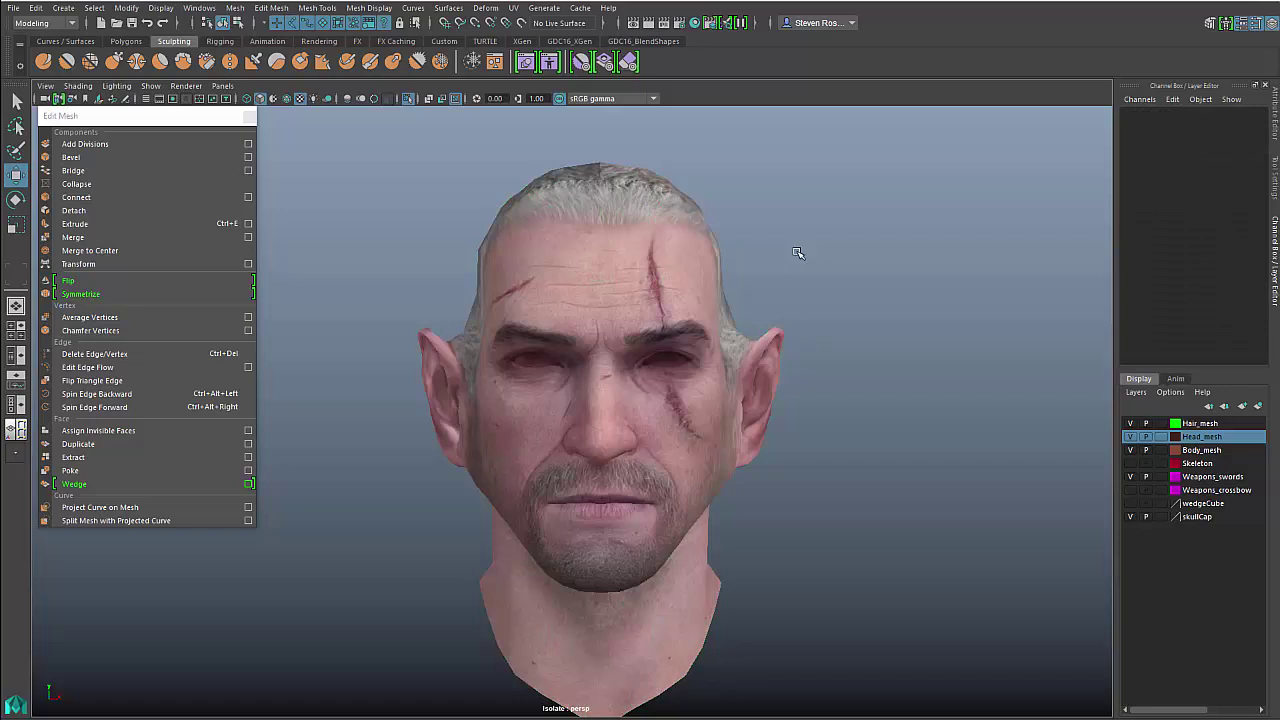
scroll(800, 251, "up", 1)
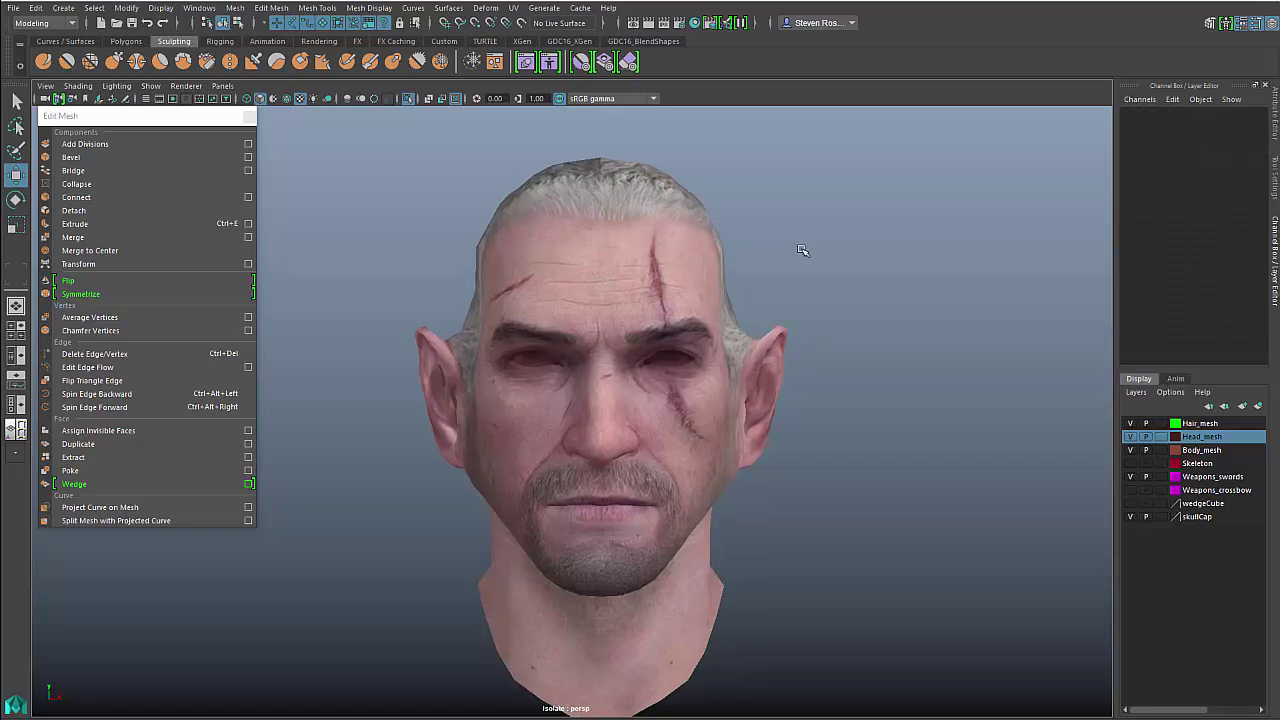
key("ctrl+z")
key("ctrl+z")
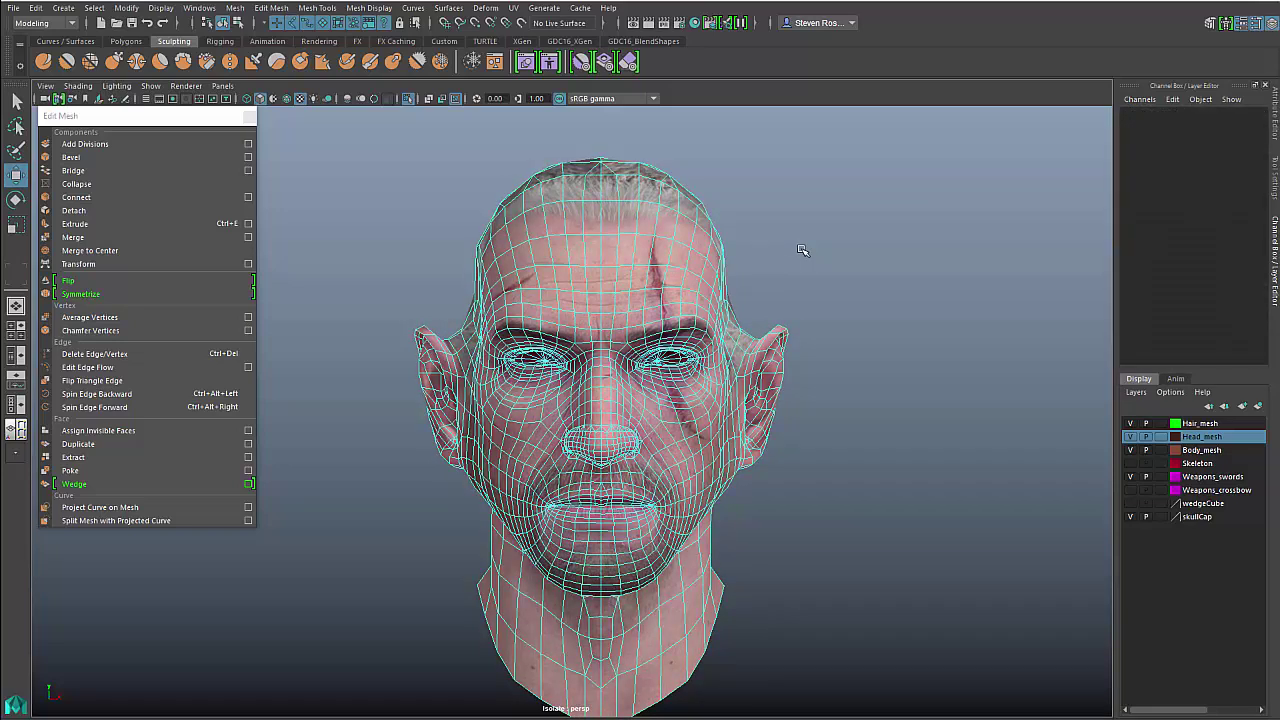
key("ctrl+z")
key("ctrl+z")
Select the vertices around the enlarged ear, Flip them to the other side using a centre edge on the forehead, and deselect the head
left_click_drag(841, 518, 688, 240)
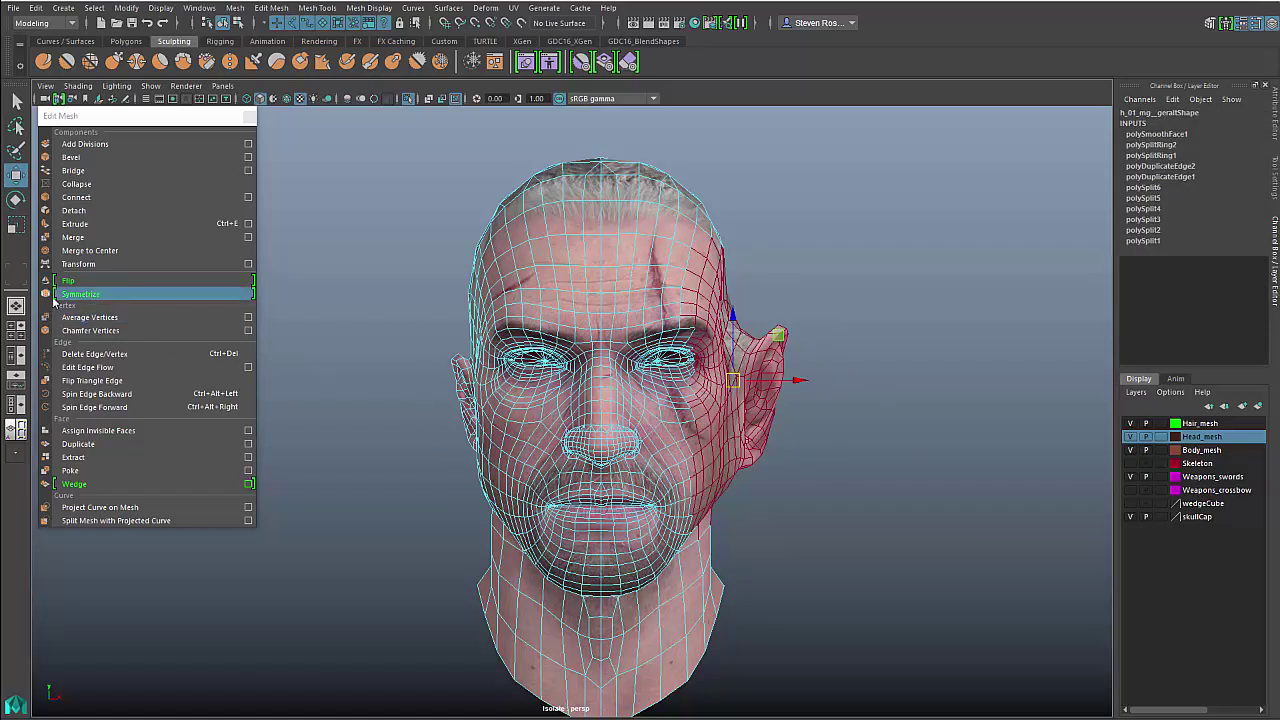
left_click(85, 291)
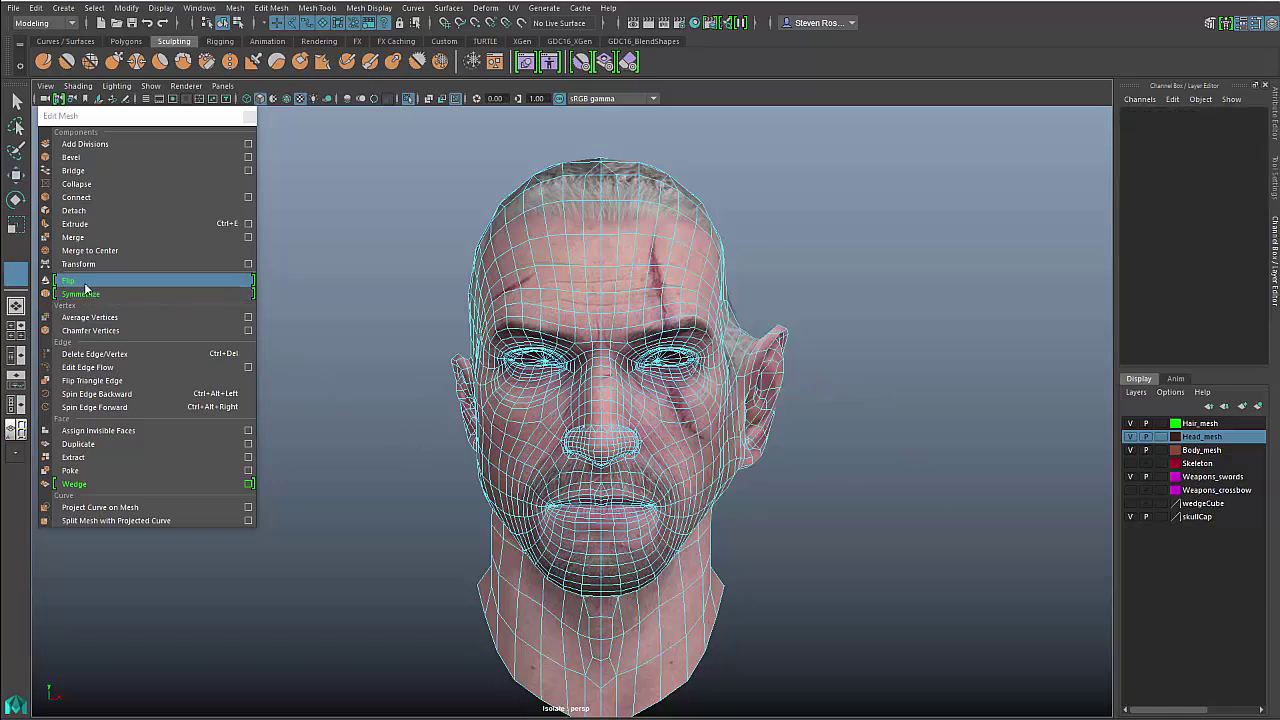
left_click(600, 249)
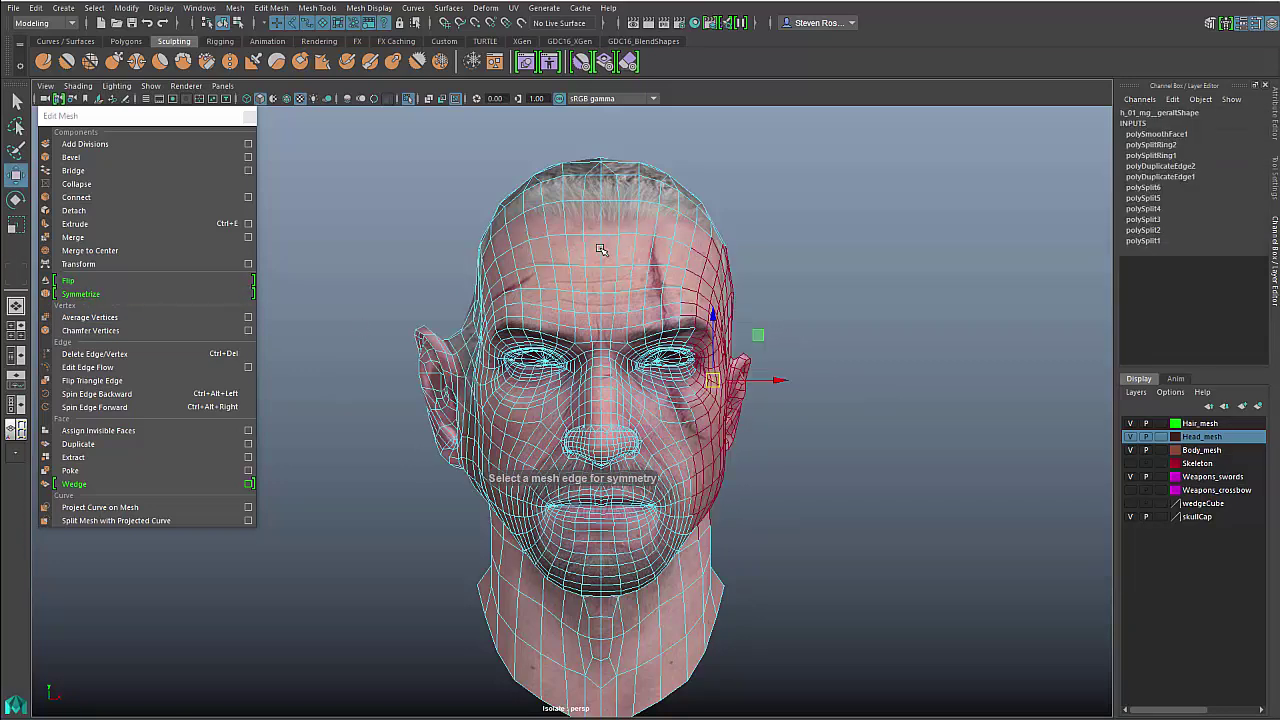
left_click(829, 350)
left_click(613, 367)
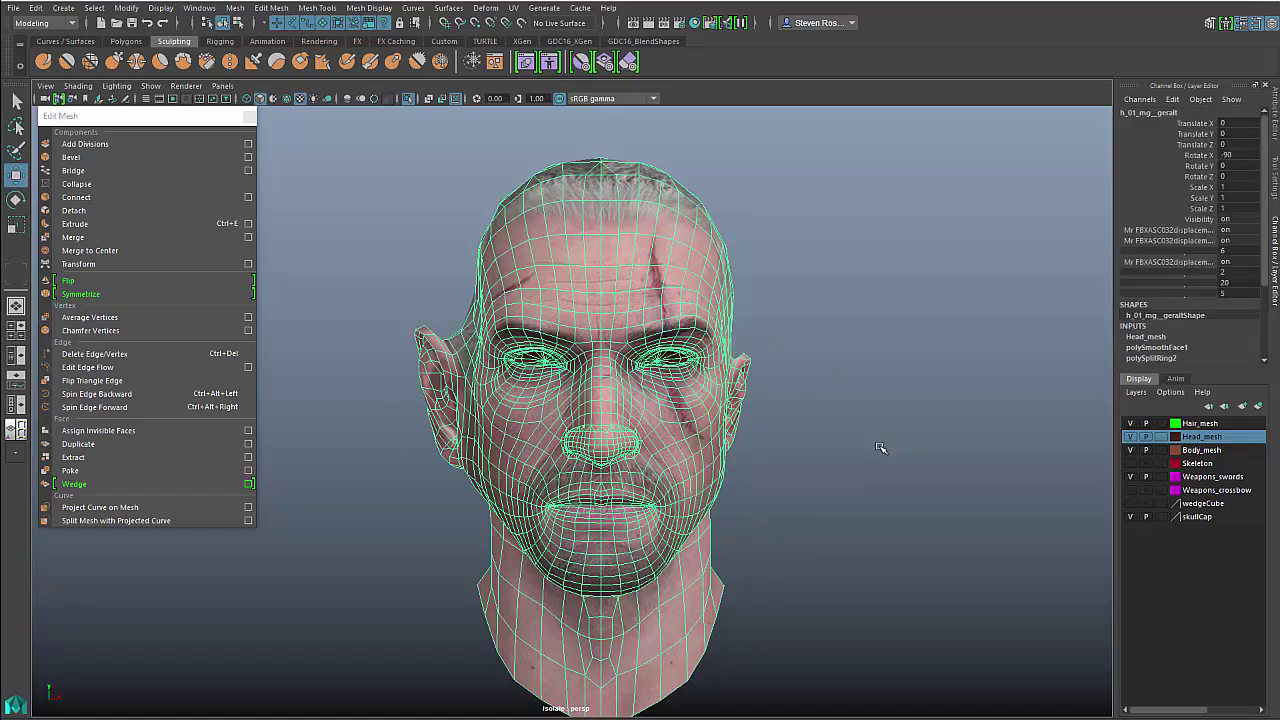
left_click(879, 447)
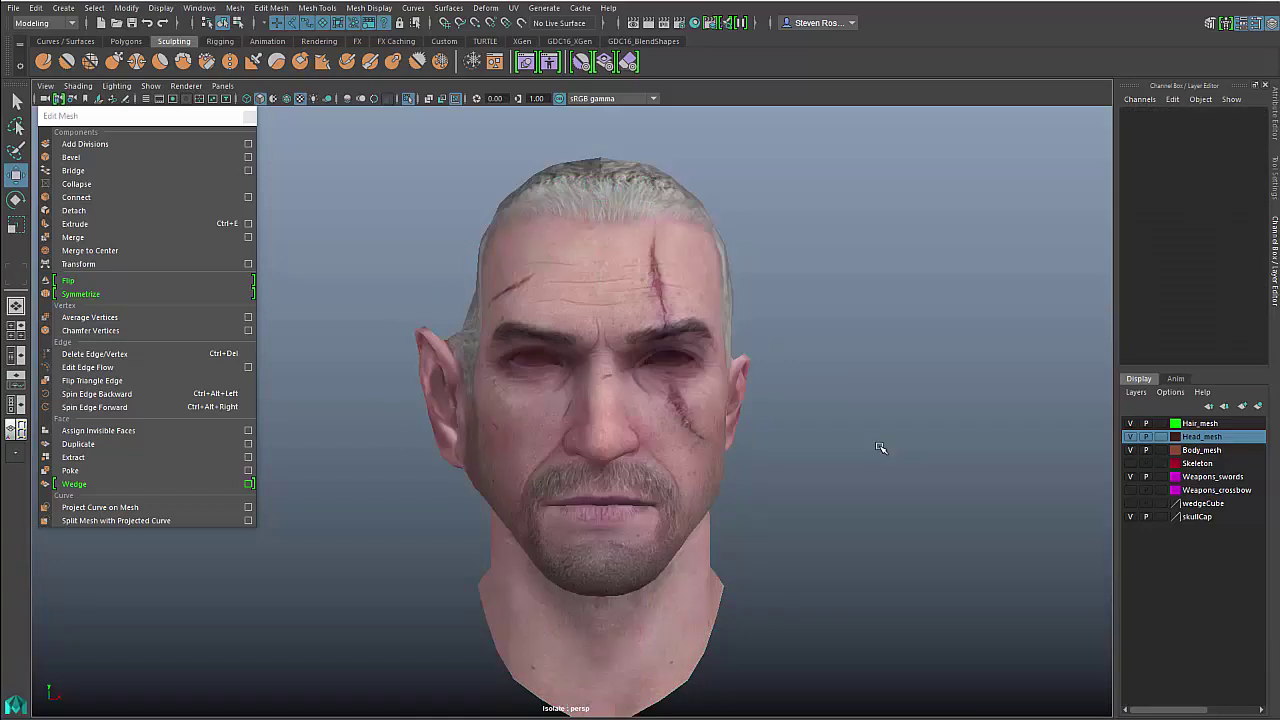
Undo and reapply the ear Flip to compare the head before and after
key("ctrl+z")
key("ctrl+z")
key("ctrl+z")
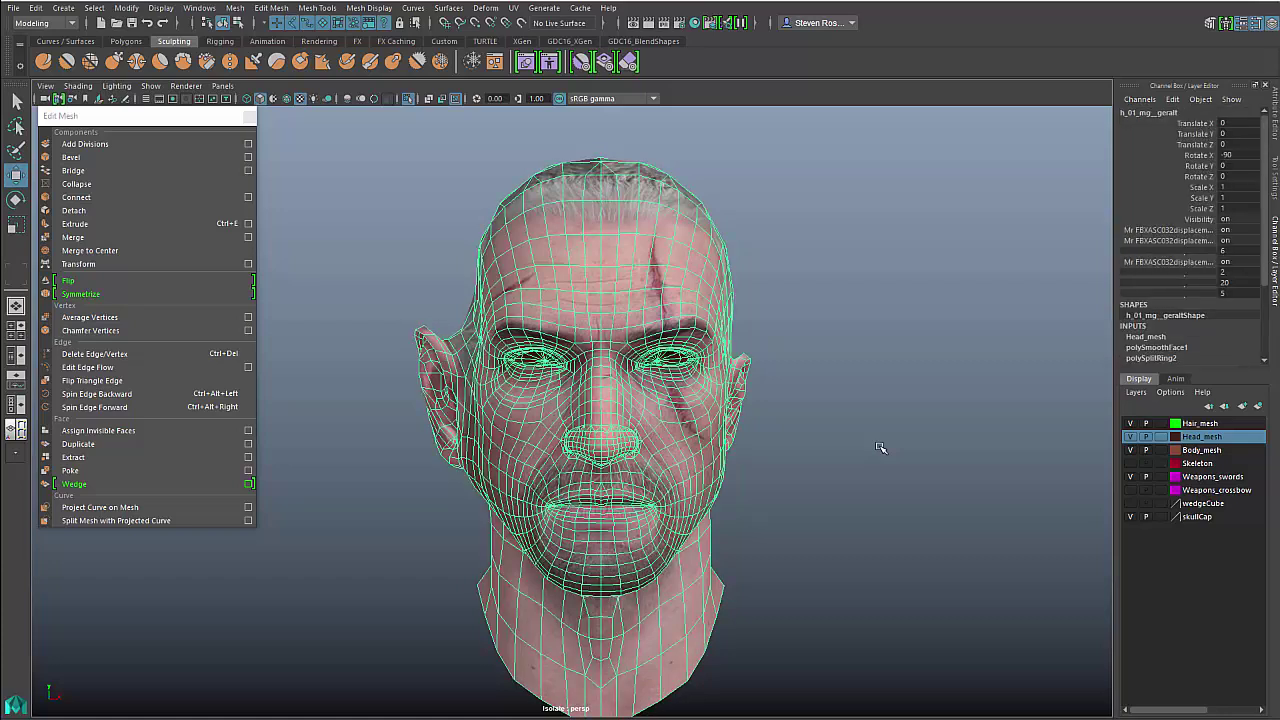
key("ctrl+z")
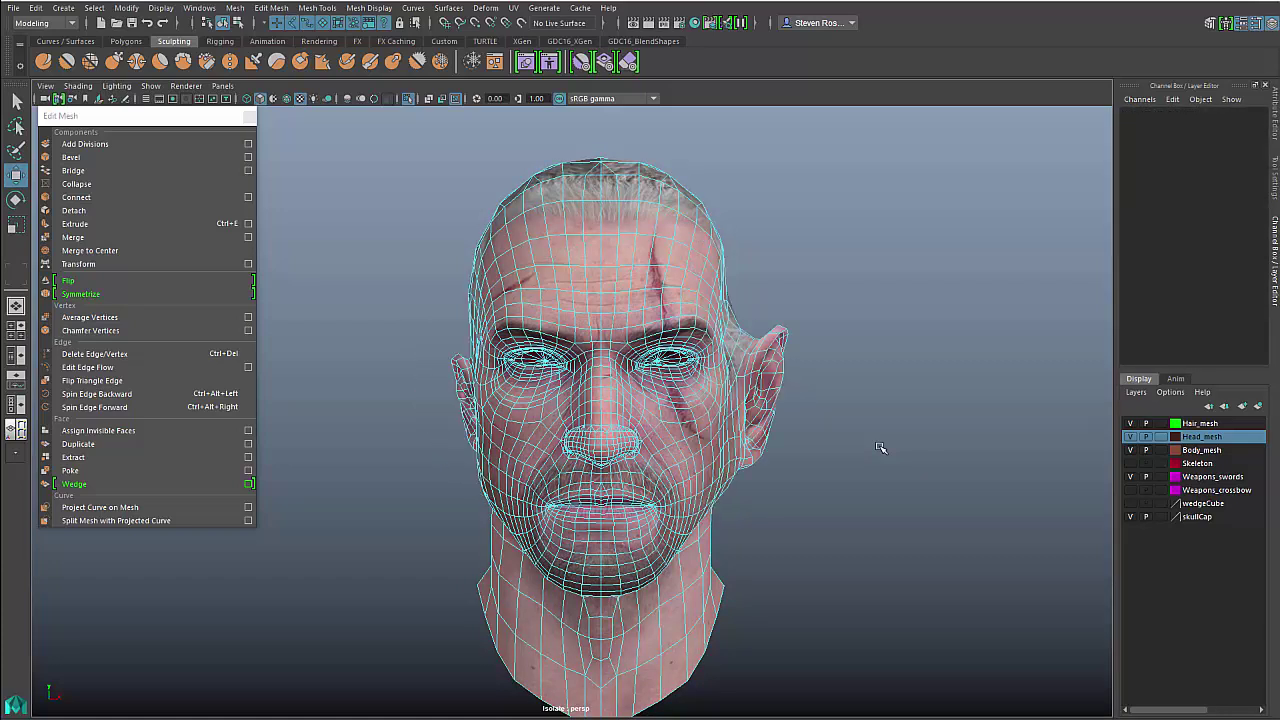
key("shift+z")
key("ctrl+z")
key("ctrl+z")
key("ctrl+z")
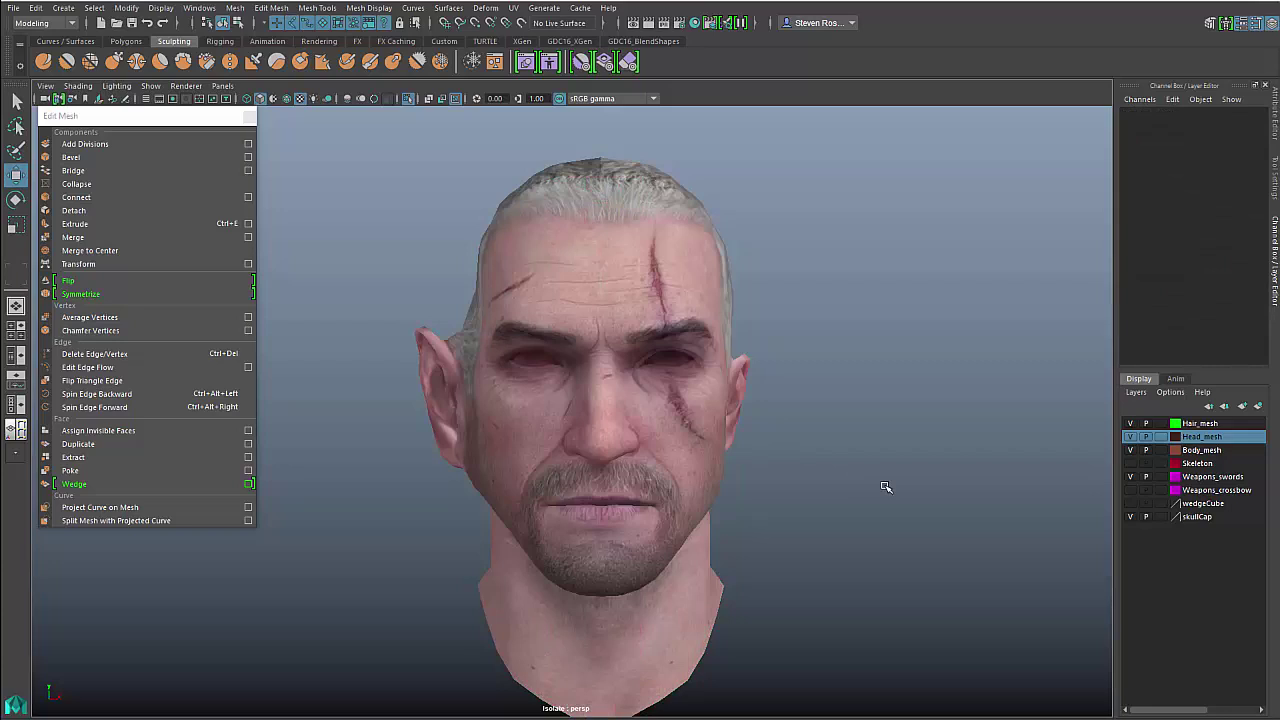
Close the floating Edit Mesh menu, then open the Mirror options for the head mesh and reset the settings
left_click(250, 117)
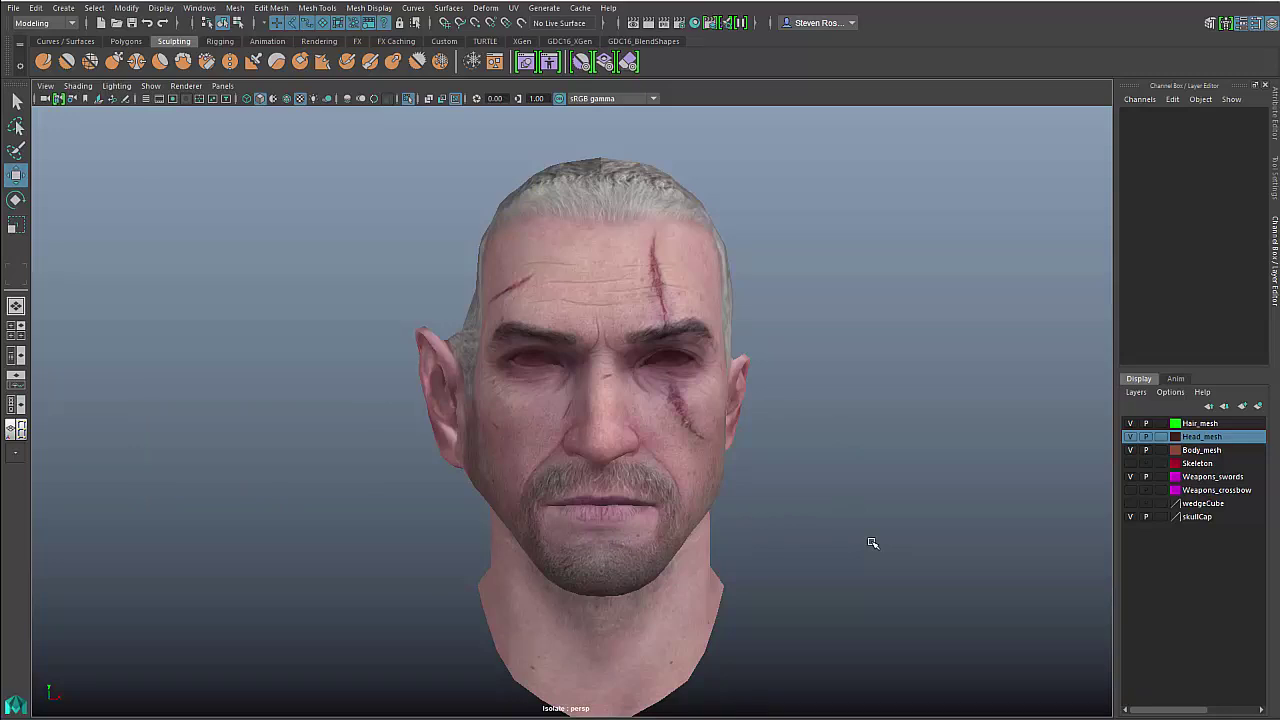
left_click(653, 284)
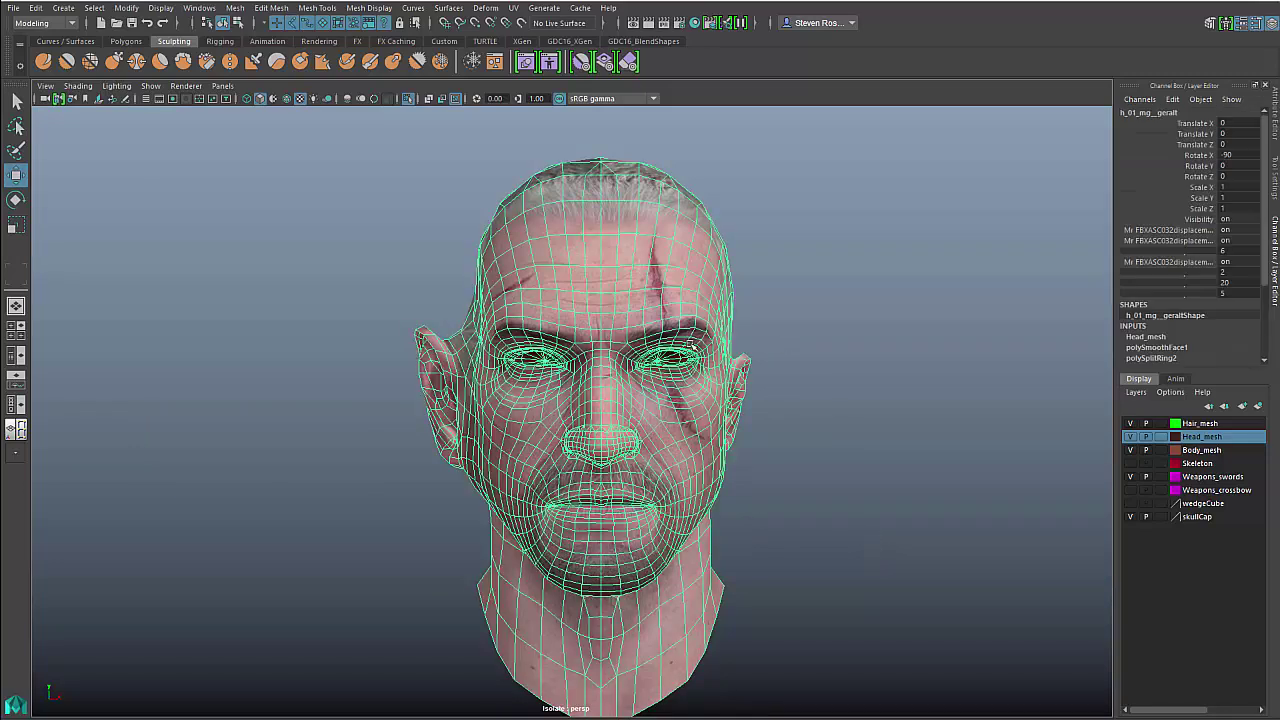
right_click(339, 234, "shift")
mouse_move(322, 399)
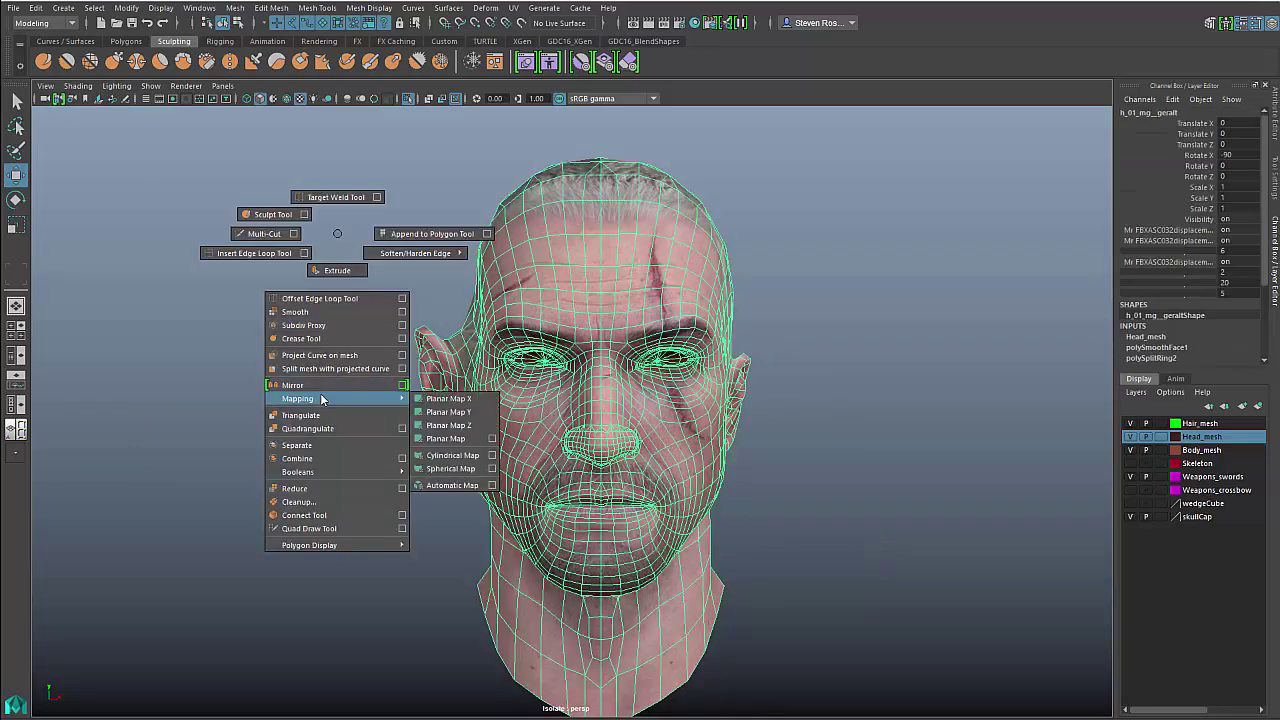
left_click(402, 388)
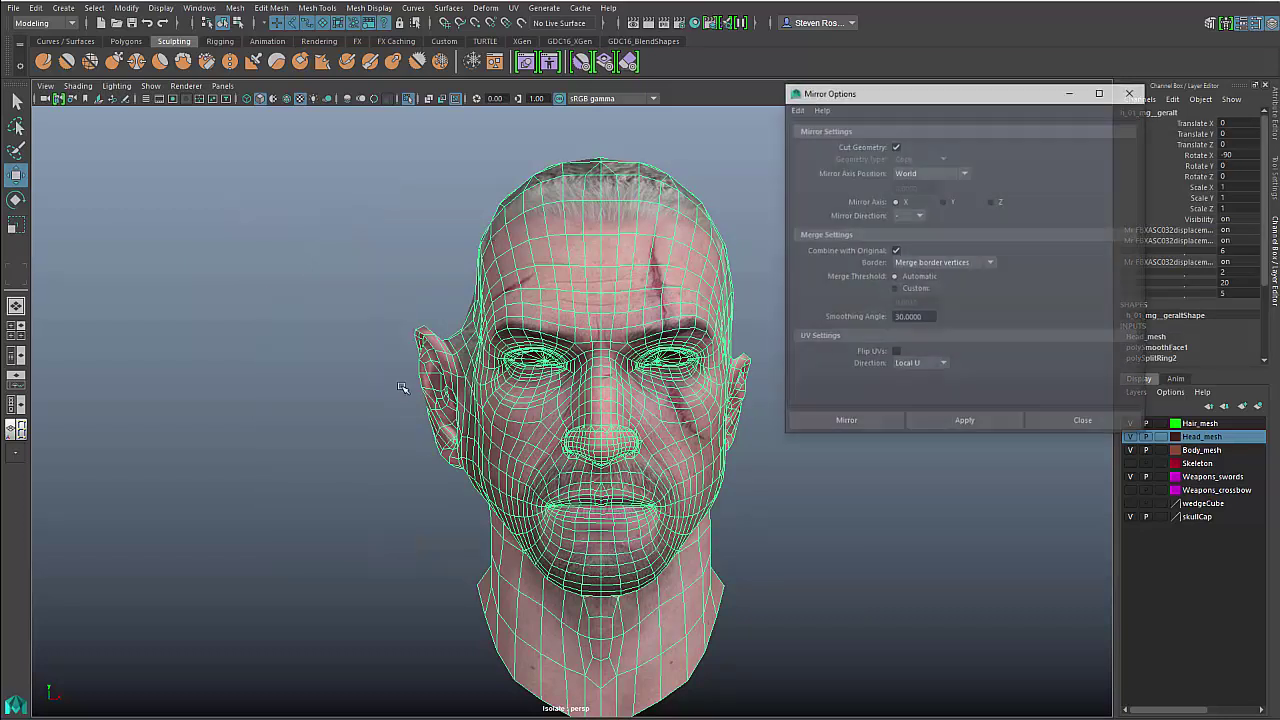
left_click_drag(947, 99, 214, 153)
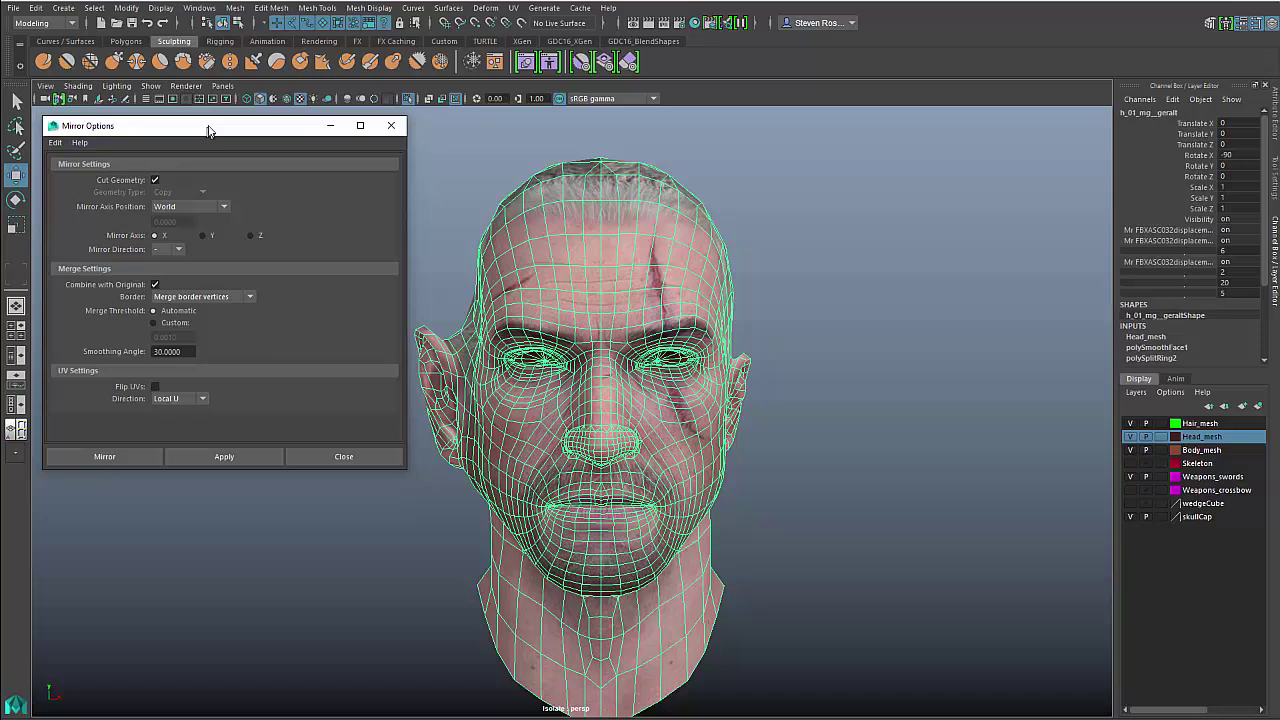
left_click_drag(208, 130, 202, 122)
scroll(624, 434, "up", 3)
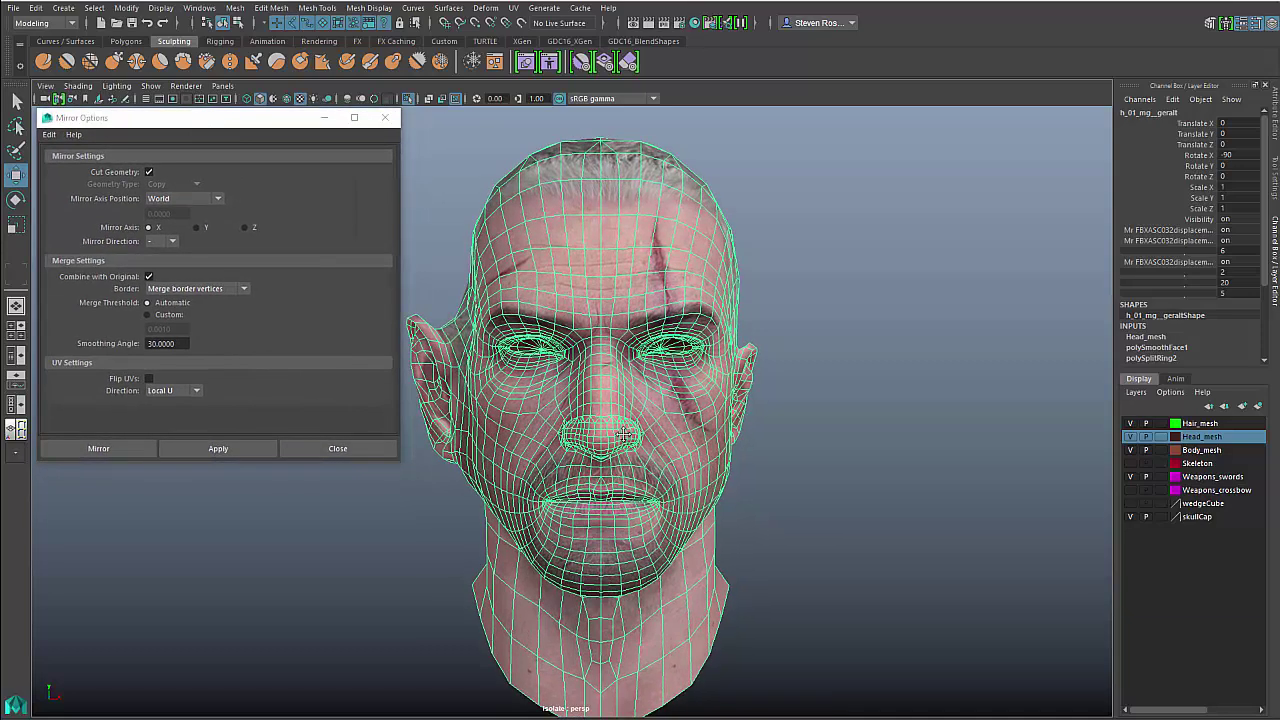
scroll(624, 434, "up", 2)
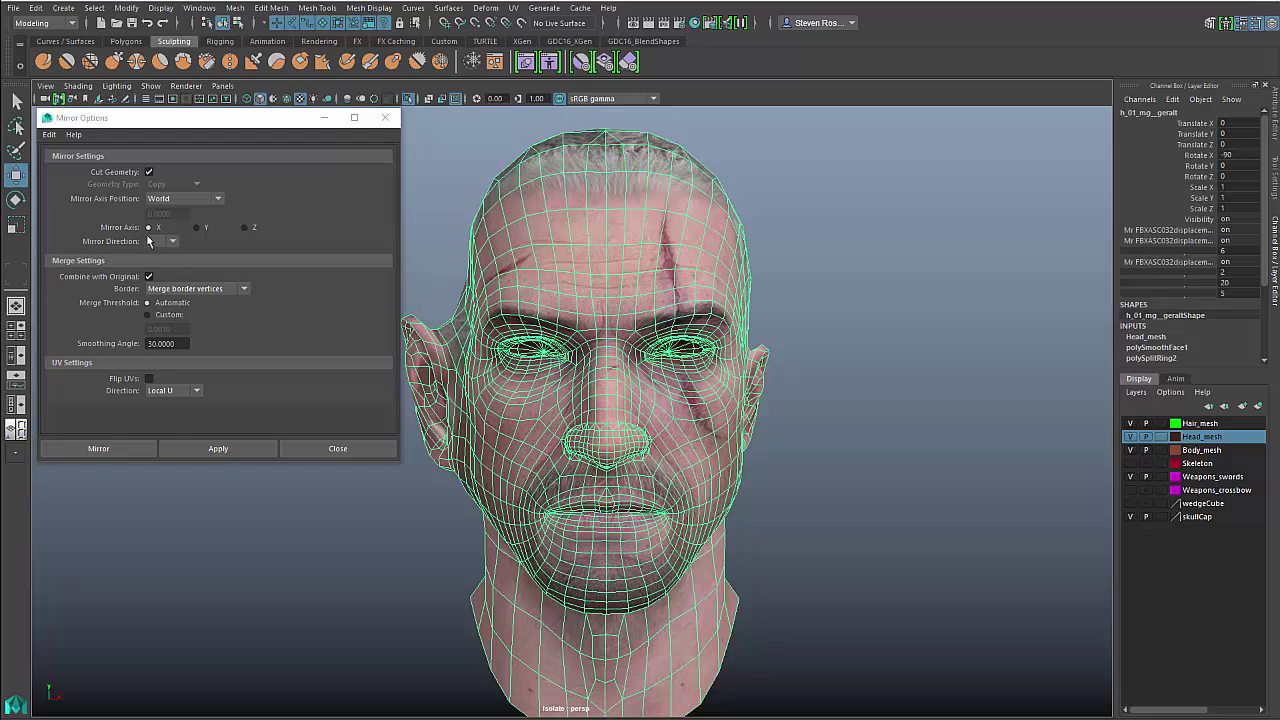
left_click(49, 135)
left_click(63, 162)
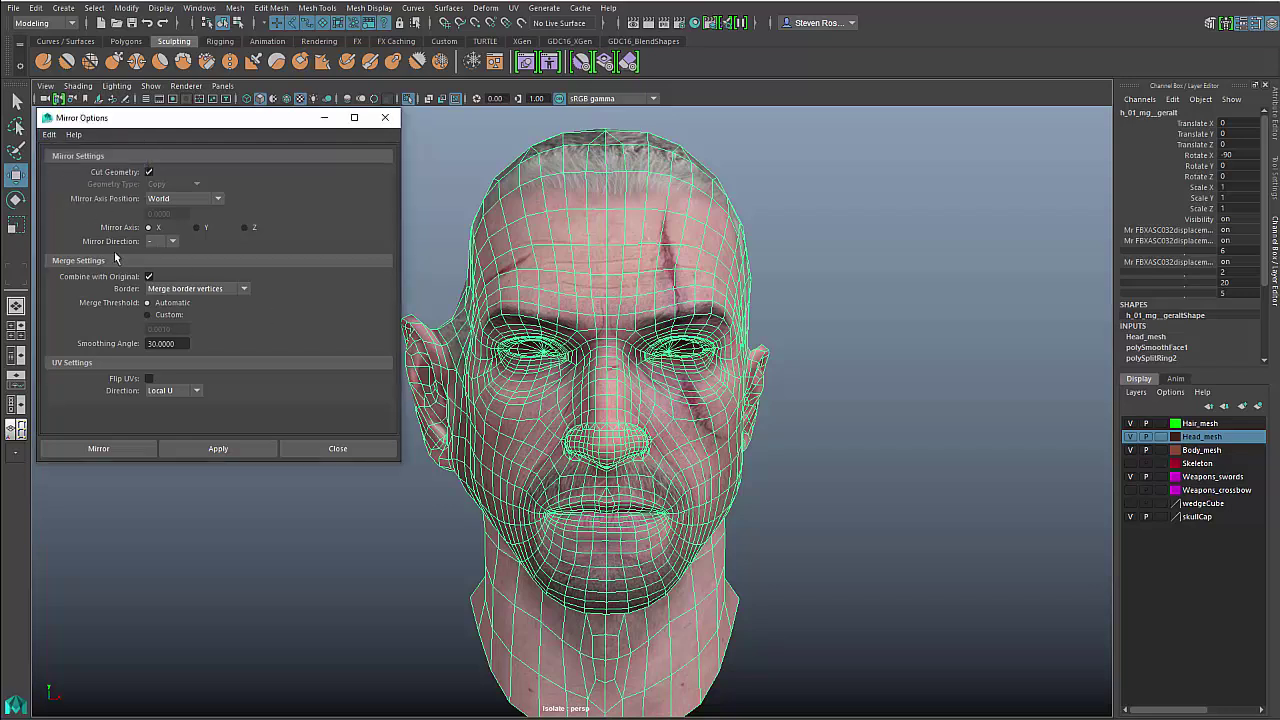
Turn off Cut Geometry, set Geometry Type to Flip, and flip the whole head back and forth across the world X axis
left_click(150, 172)
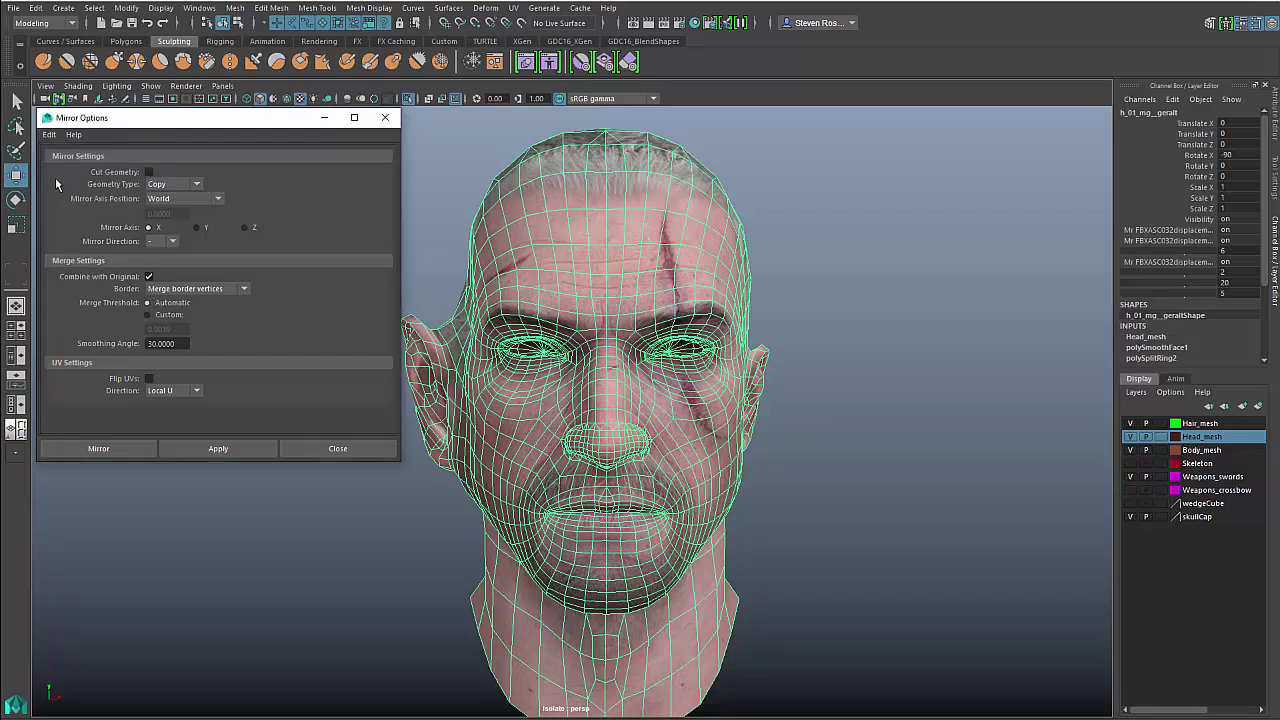
left_click(173, 185)
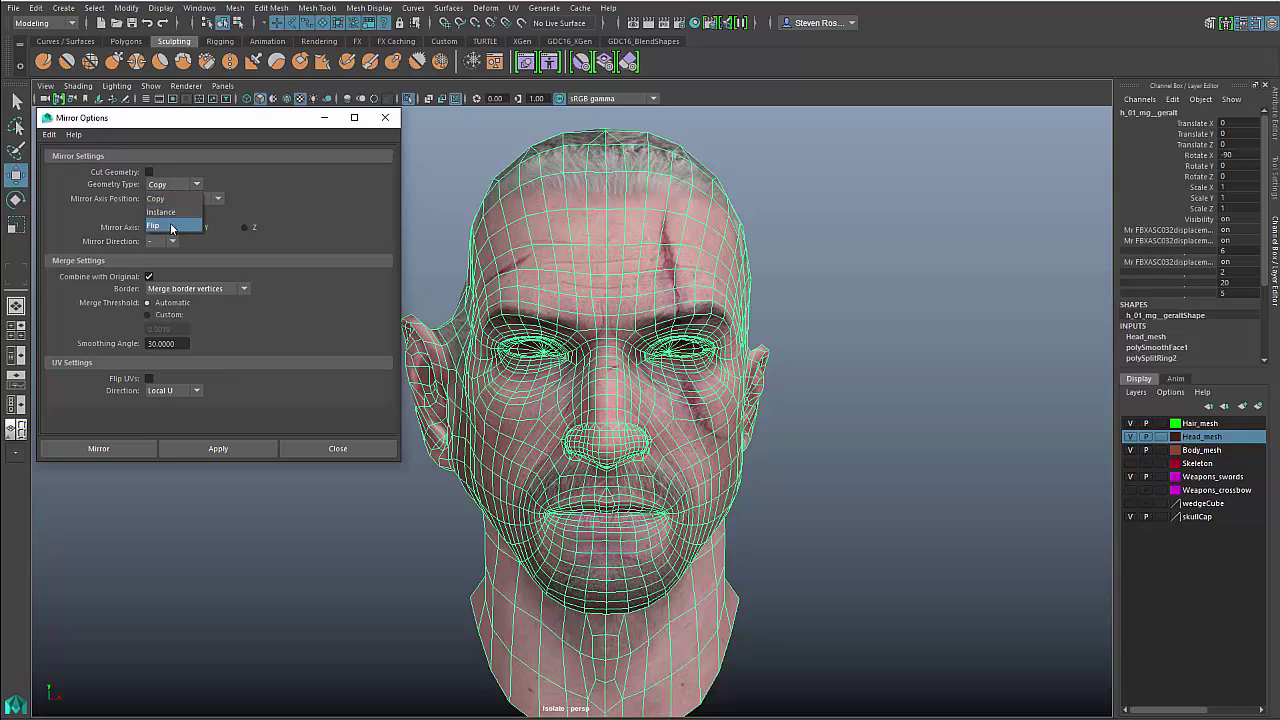
left_click(171, 226)
left_click(238, 448)
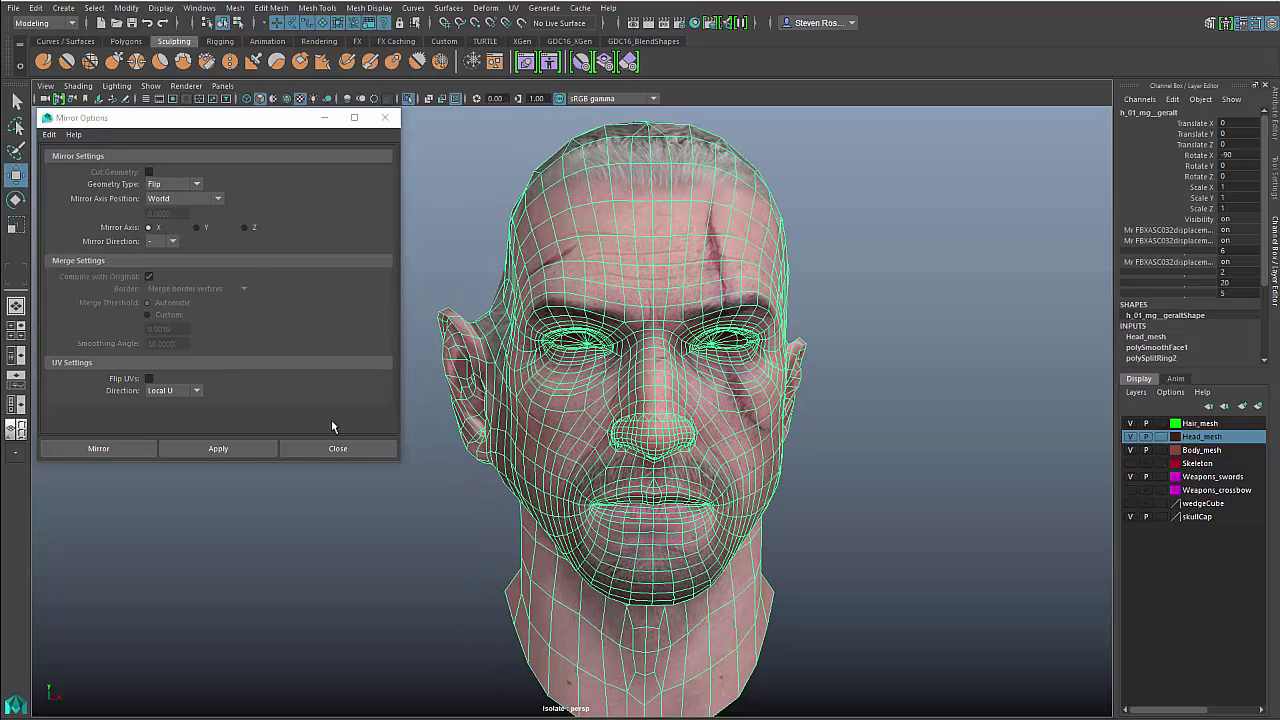
left_click(238, 448)
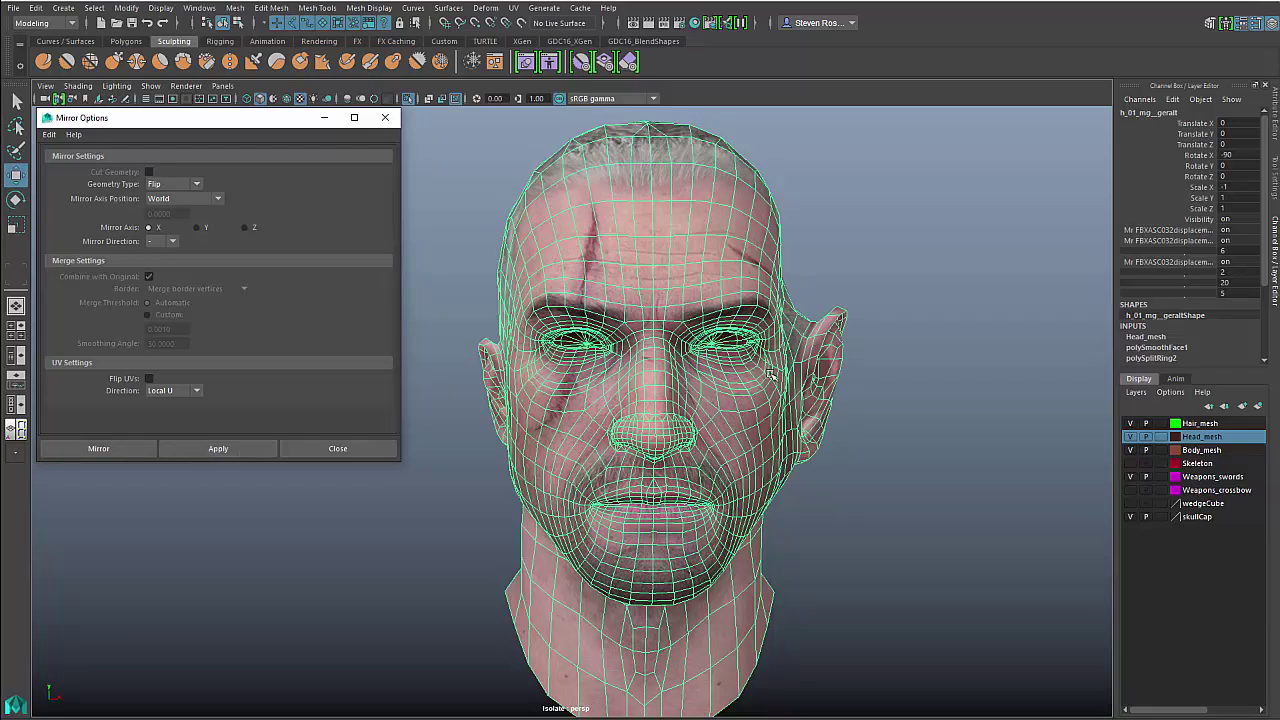
left_click(218, 449)
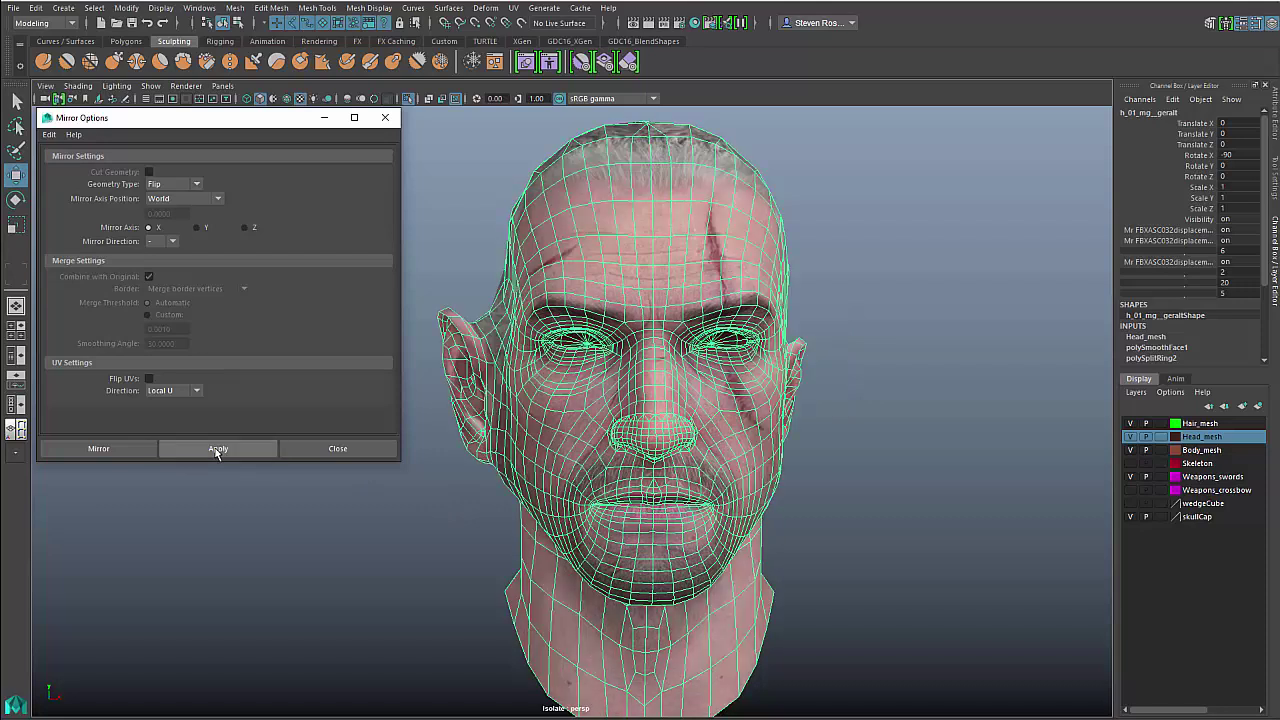
left_click(218, 449)
left_click(218, 449)
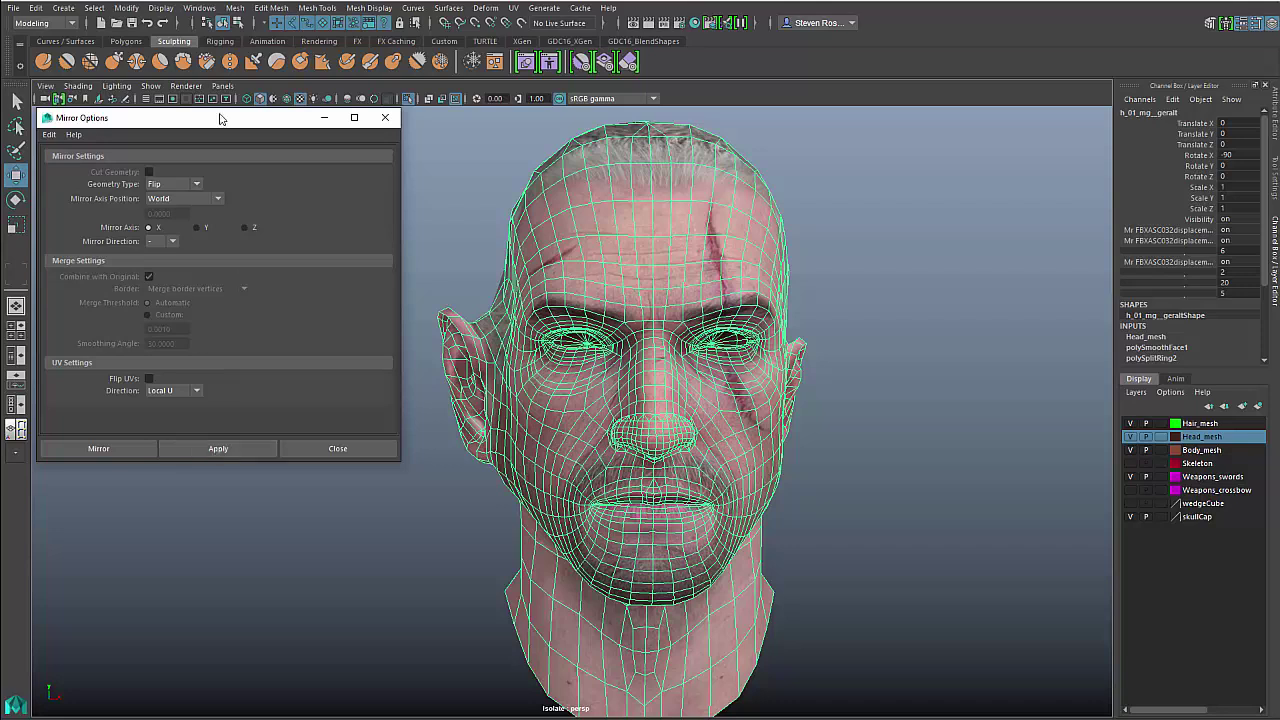
Restore Geometry Type to Copy, turn on Cut Geometry, and mirror the head across the world X axis with merged border vertices
left_click(158, 184)
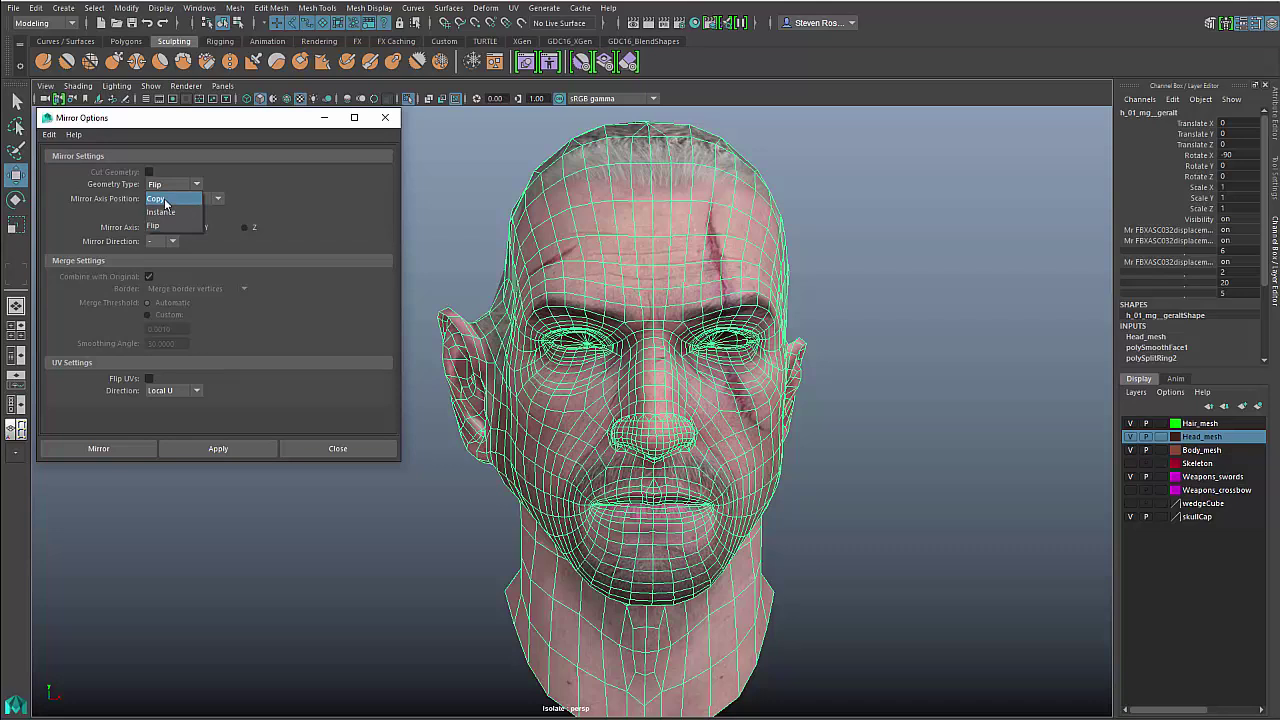
left_click(165, 200)
left_click(149, 172)
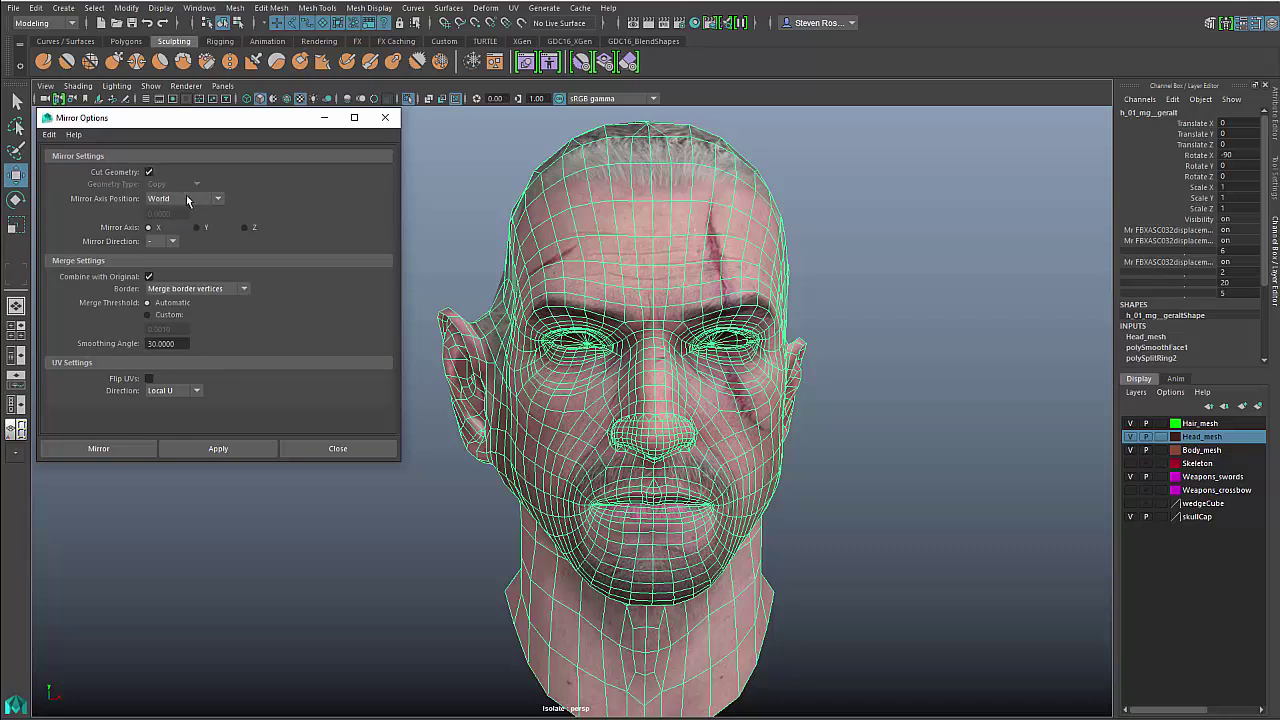
left_click(188, 199)
left_click(187, 200)
left_click(197, 450)
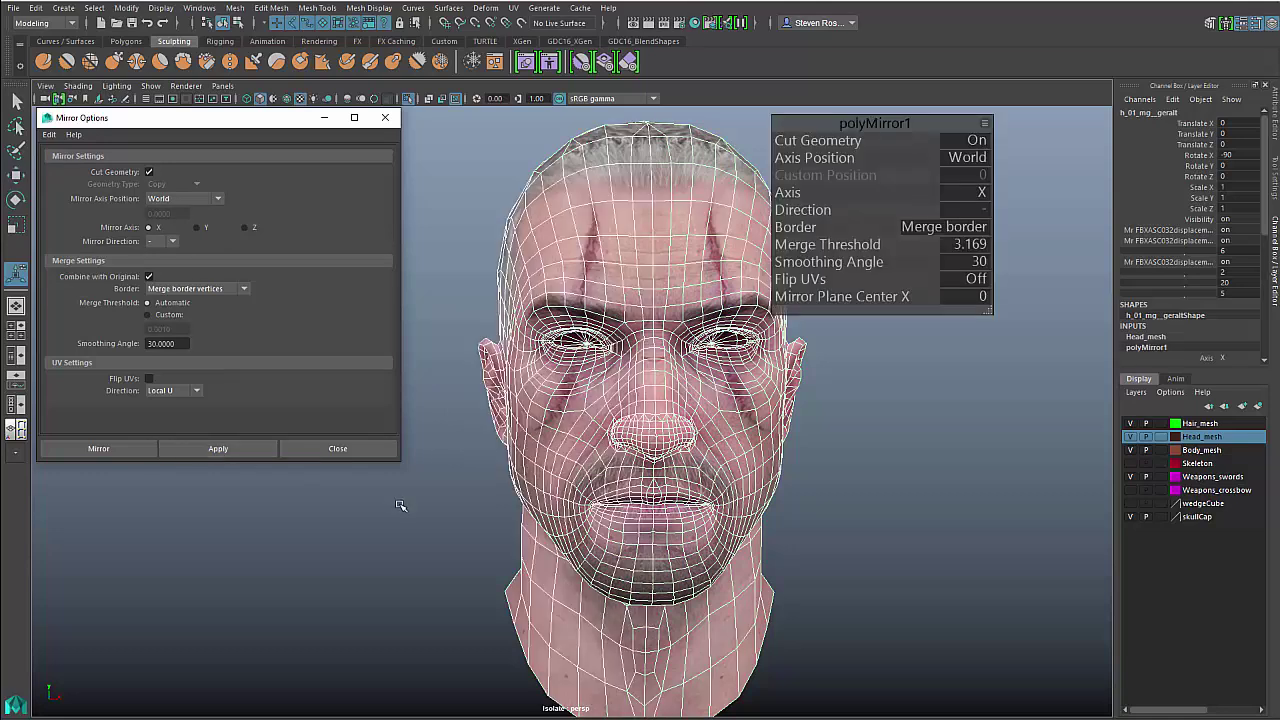
middle_click_drag(656, 498, 600, 506, "alt")
right_click_drag(600, 506, 587, 499, "alt")
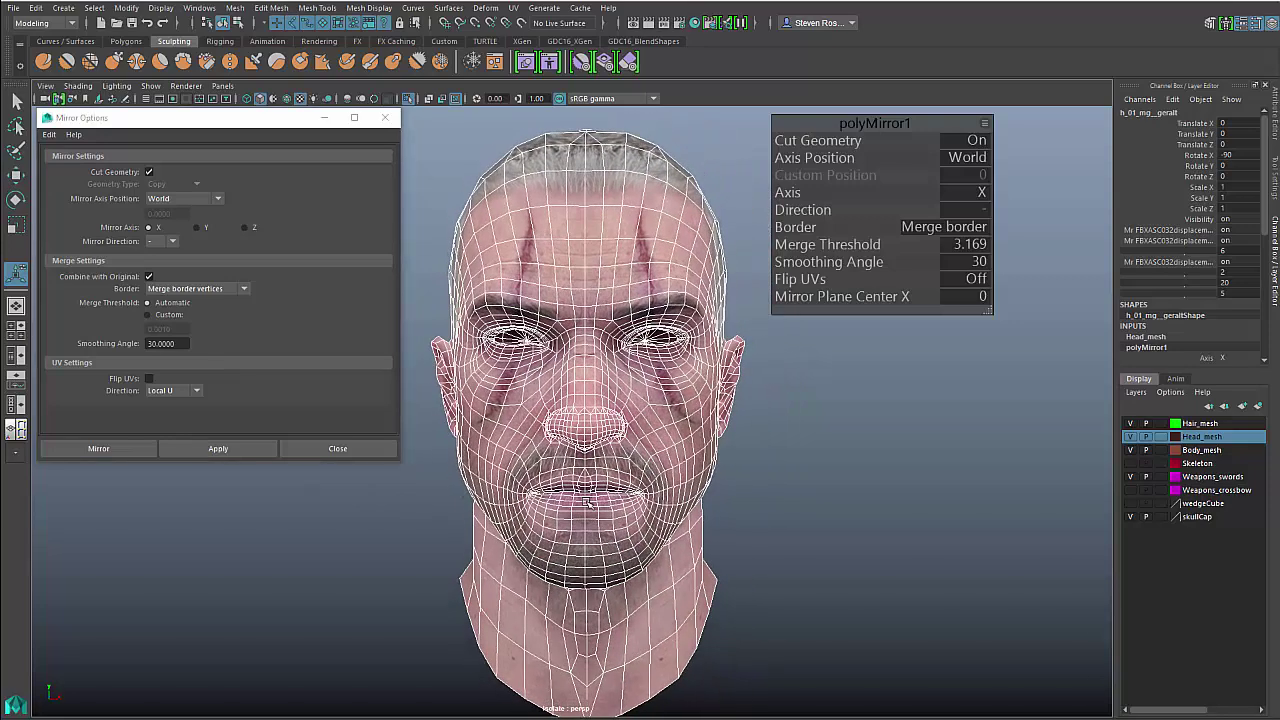
middle_click_drag(587, 499, 591, 513, "alt")
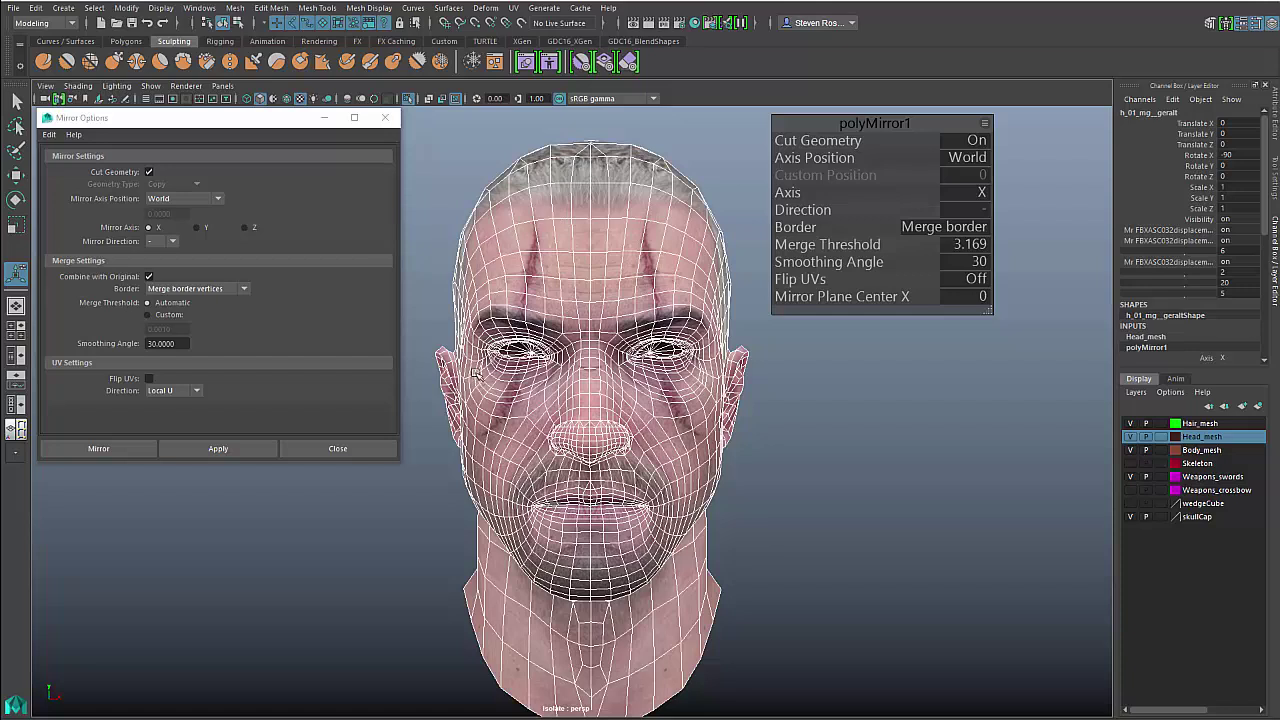
scroll(618, 435, "up", 2)
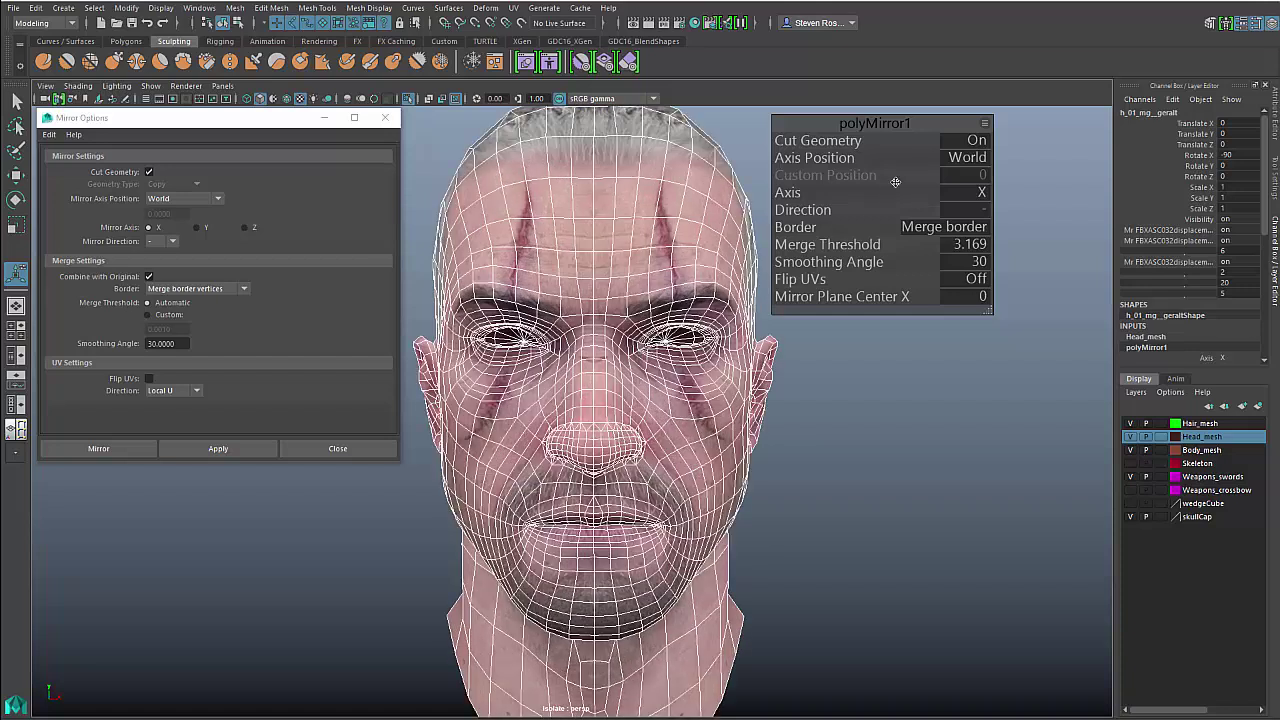
Set the head mirror's Axis to Y and its Direction to positive
left_click(982, 190)
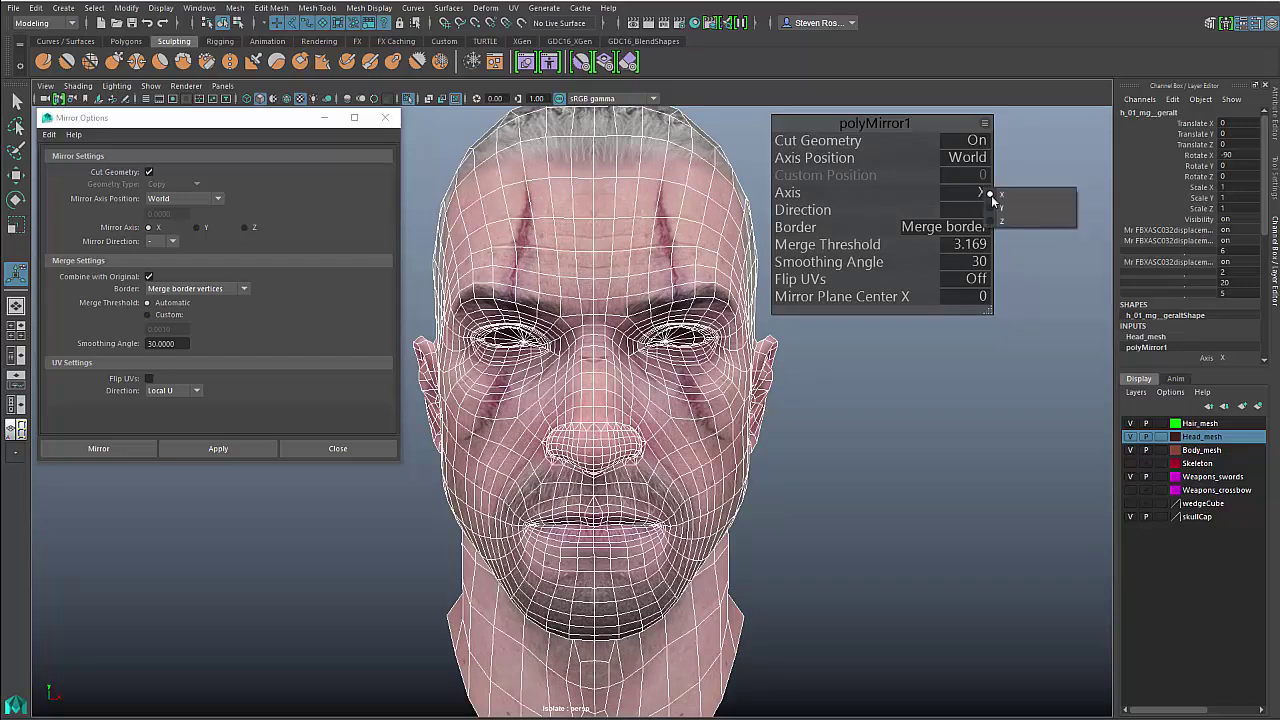
left_click(1002, 206)
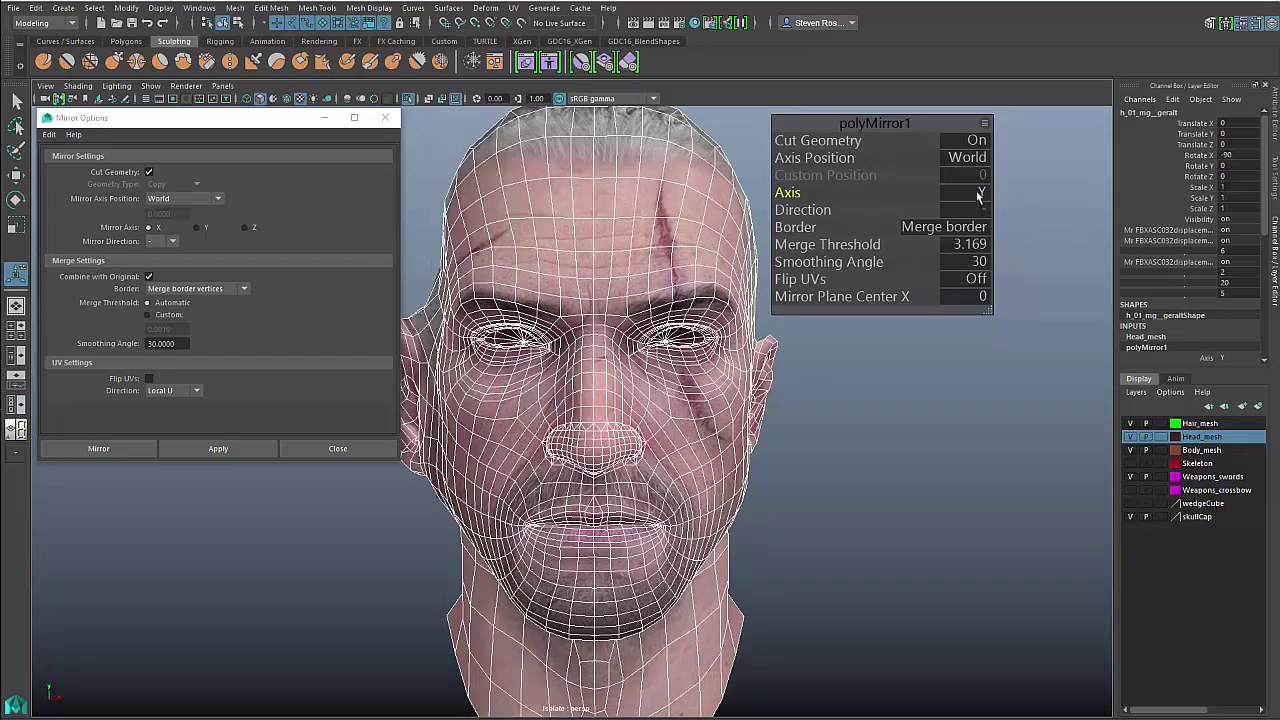
left_click(983, 210)
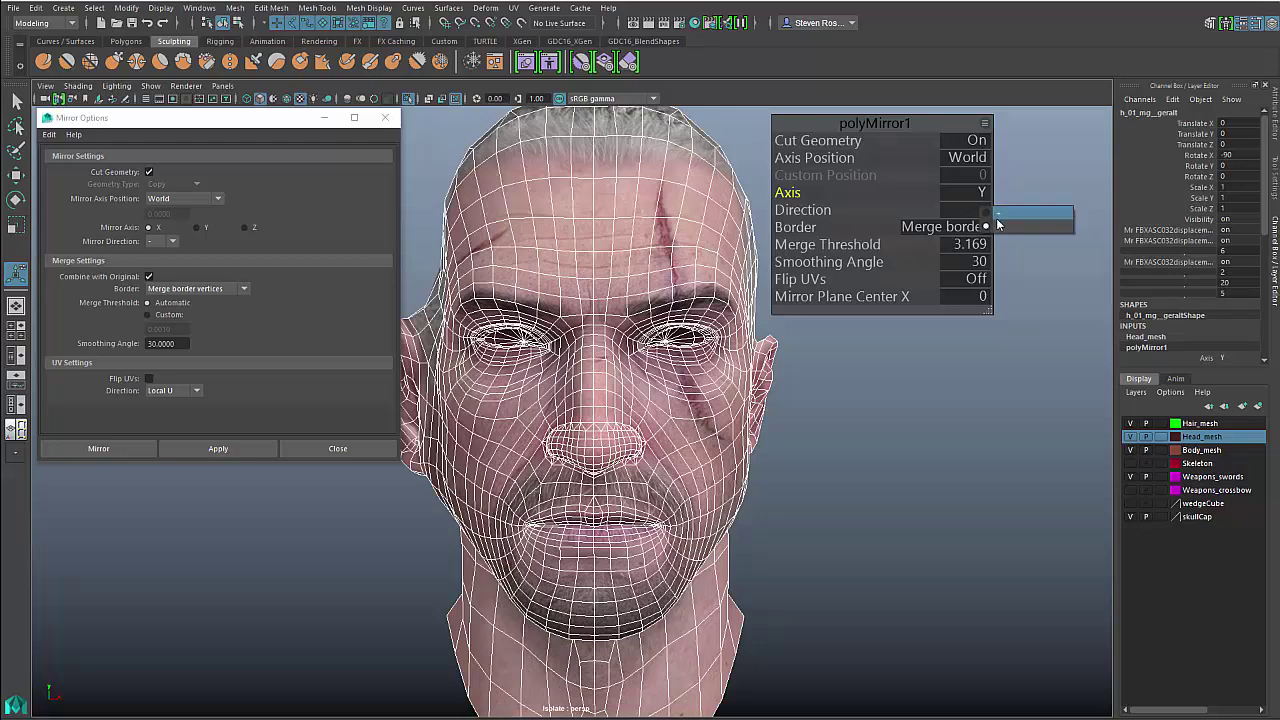
left_click(998, 212)
Return the mirror Axis to X, then switch the Direction to negative and back to positive
left_click(979, 192)
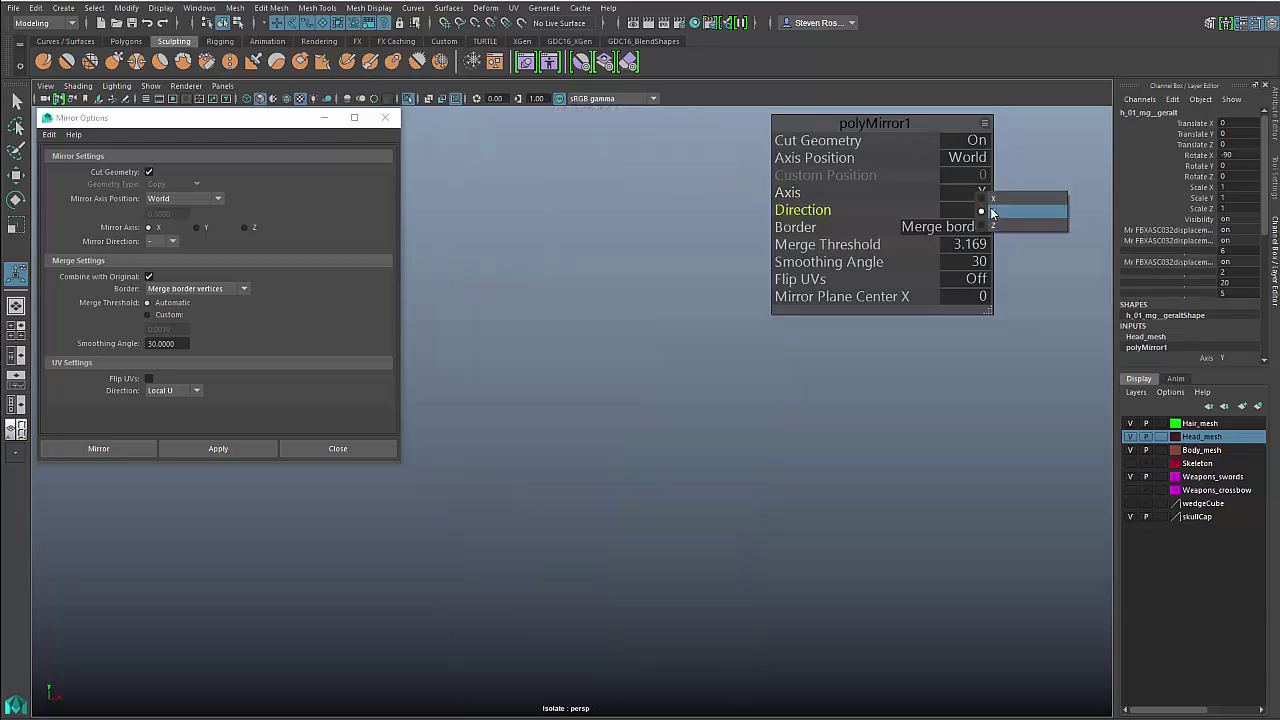
left_click(1000, 197)
scroll(708, 360, "down", 3)
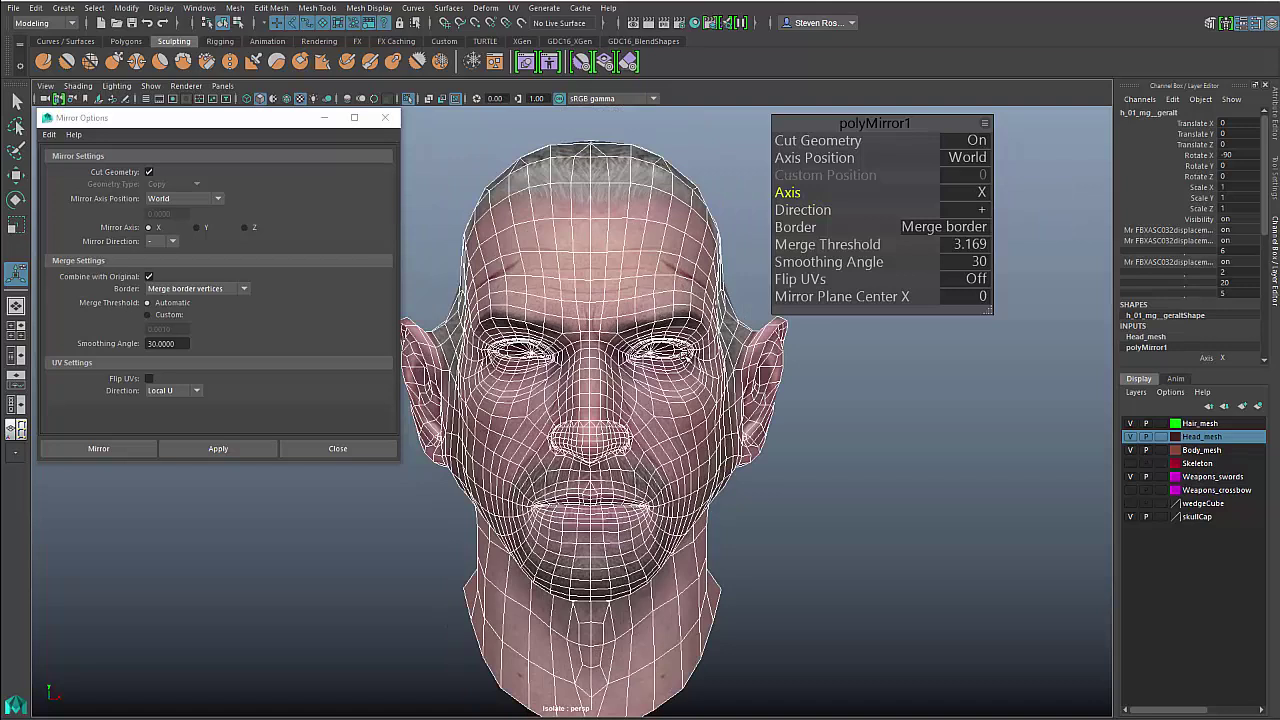
left_click(979, 213)
left_click(1000, 224)
left_click(984, 213)
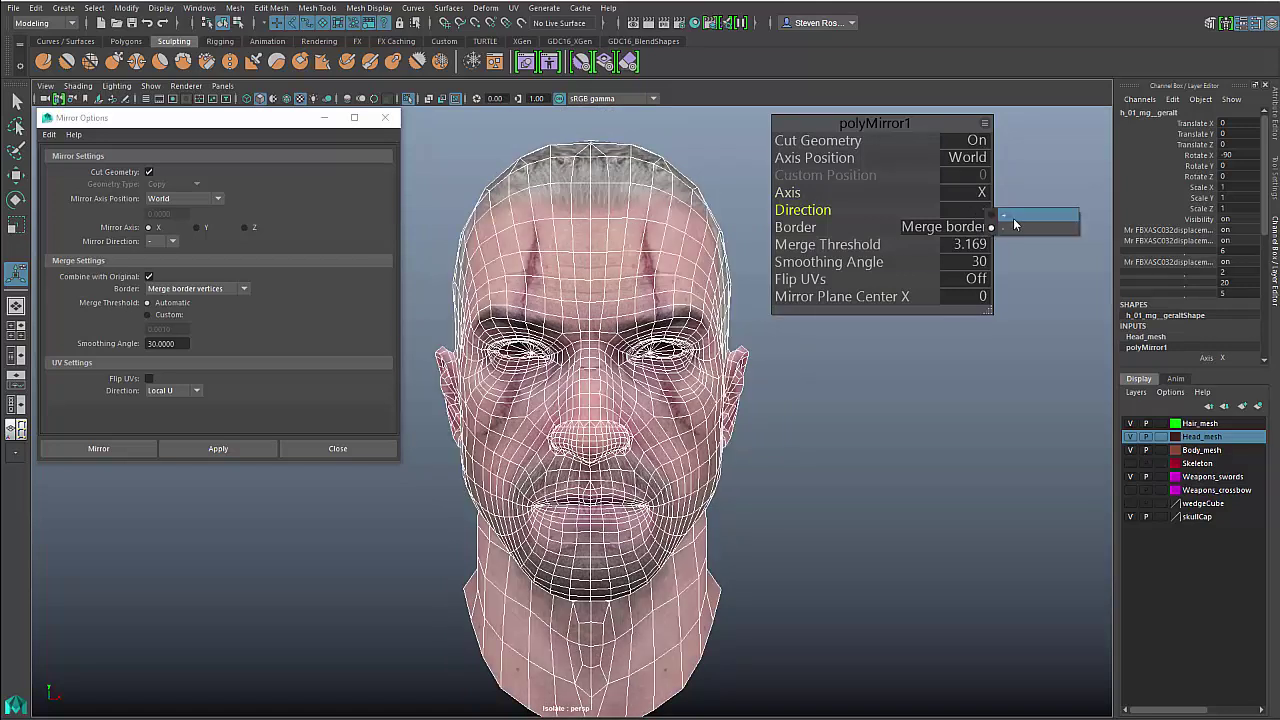
left_click(1009, 220)
Try the mirror on the Z axis, inspect the head, and restore the X axis
left_click(981, 199)
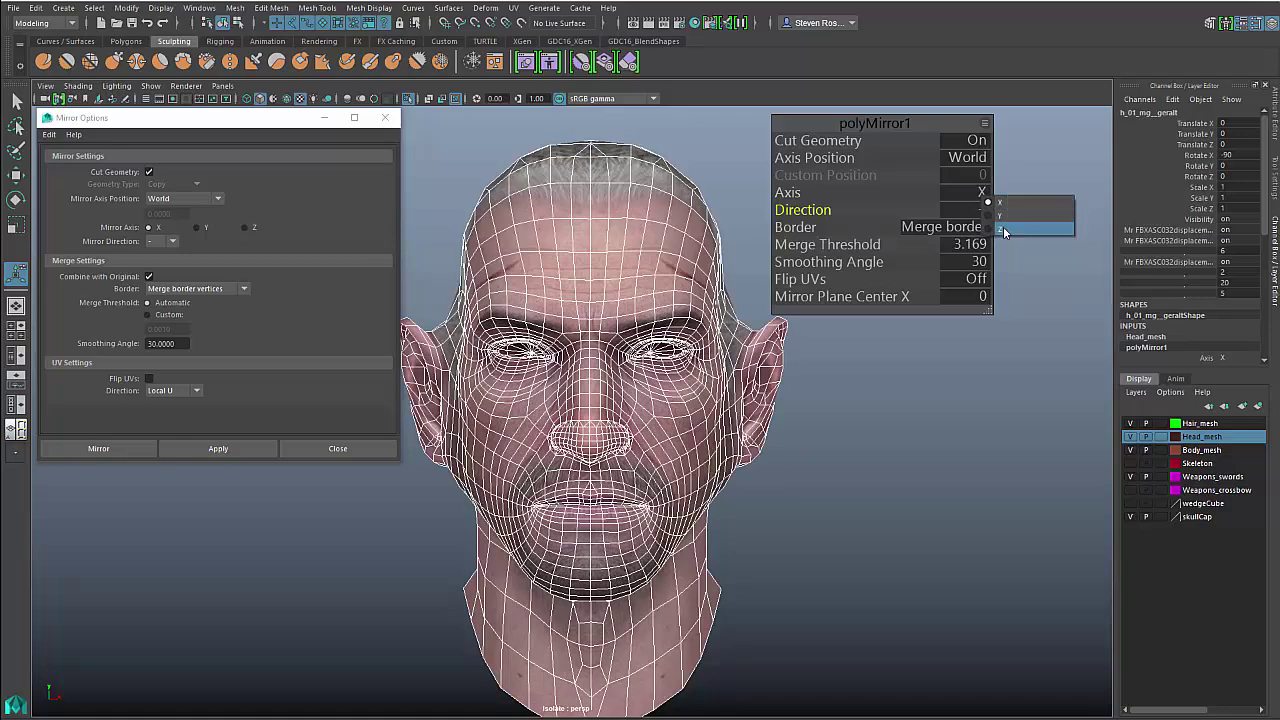
left_click(1006, 228)
mouse_move(514, 484)
left_mouse_down("alt")
mouse_move(405, 481)
mouse_move(526, 487)
left_mouse_up("alt")
left_click(984, 206)
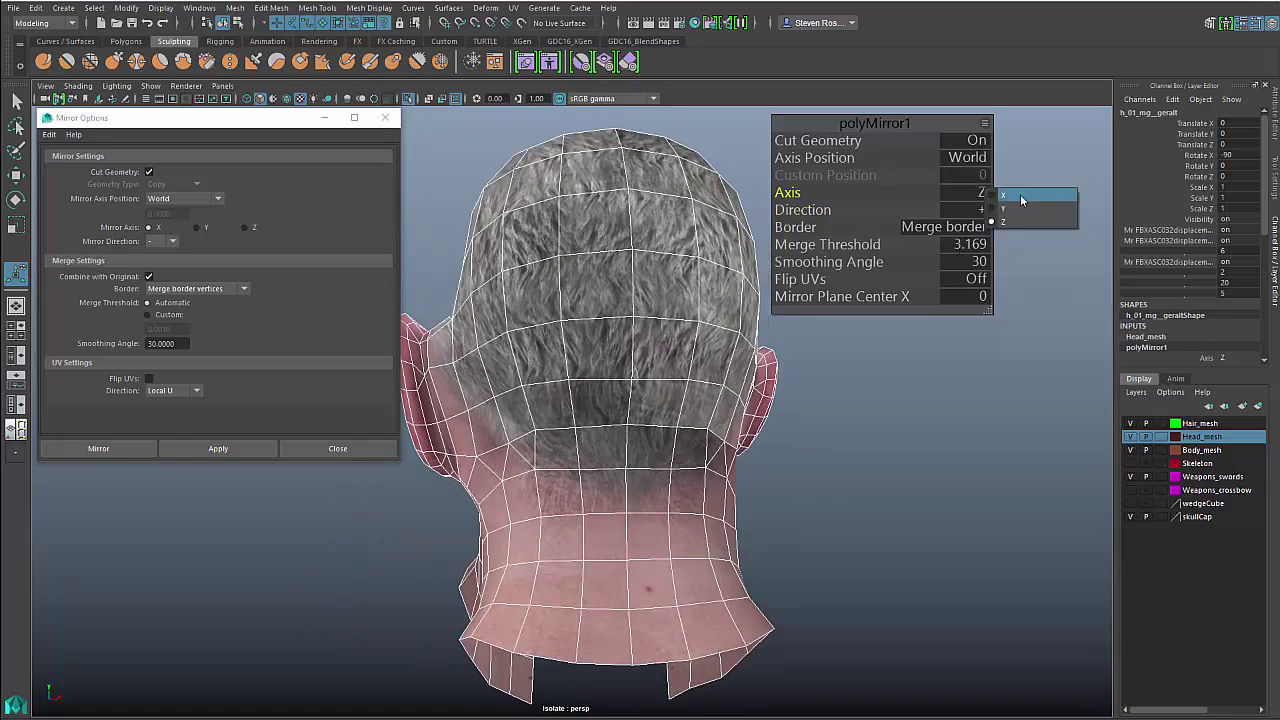
left_click(1012, 194)
left_click_drag(788, 462, 740, 449, "alt")
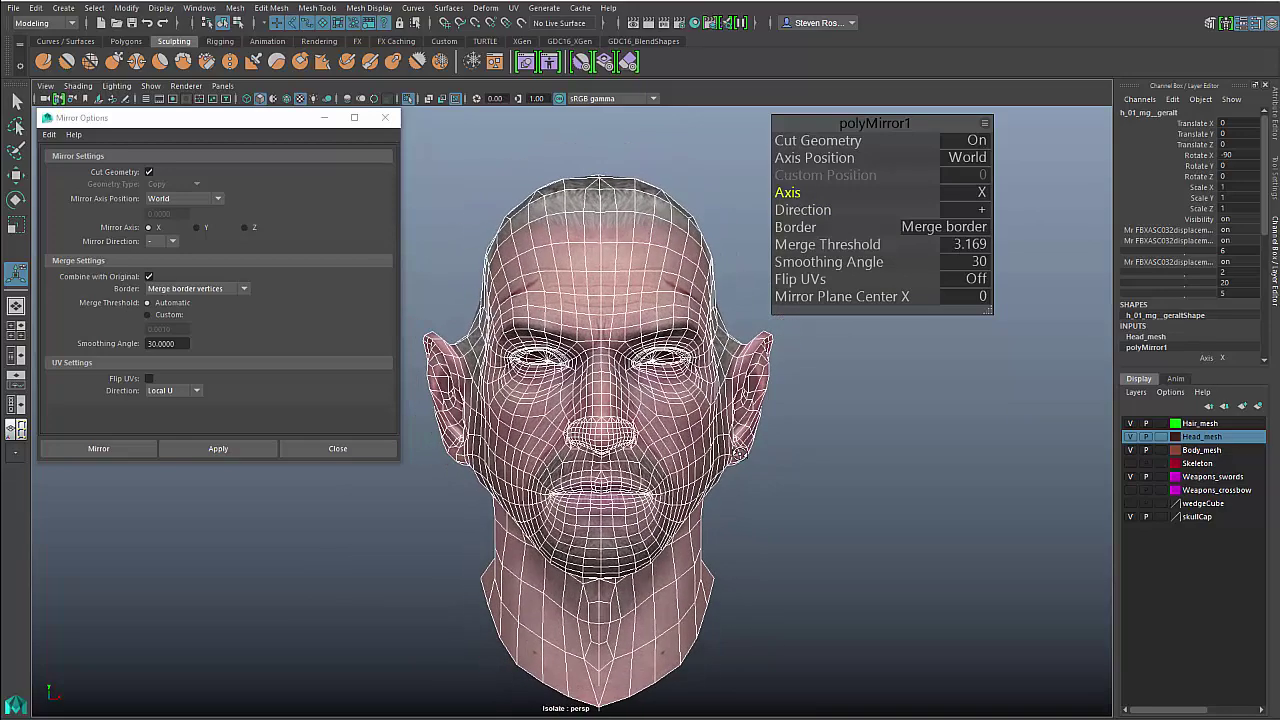
Set Axis Position to Custom, scrub the Custom Position to 0.36, and undo that offset
left_click(969, 160)
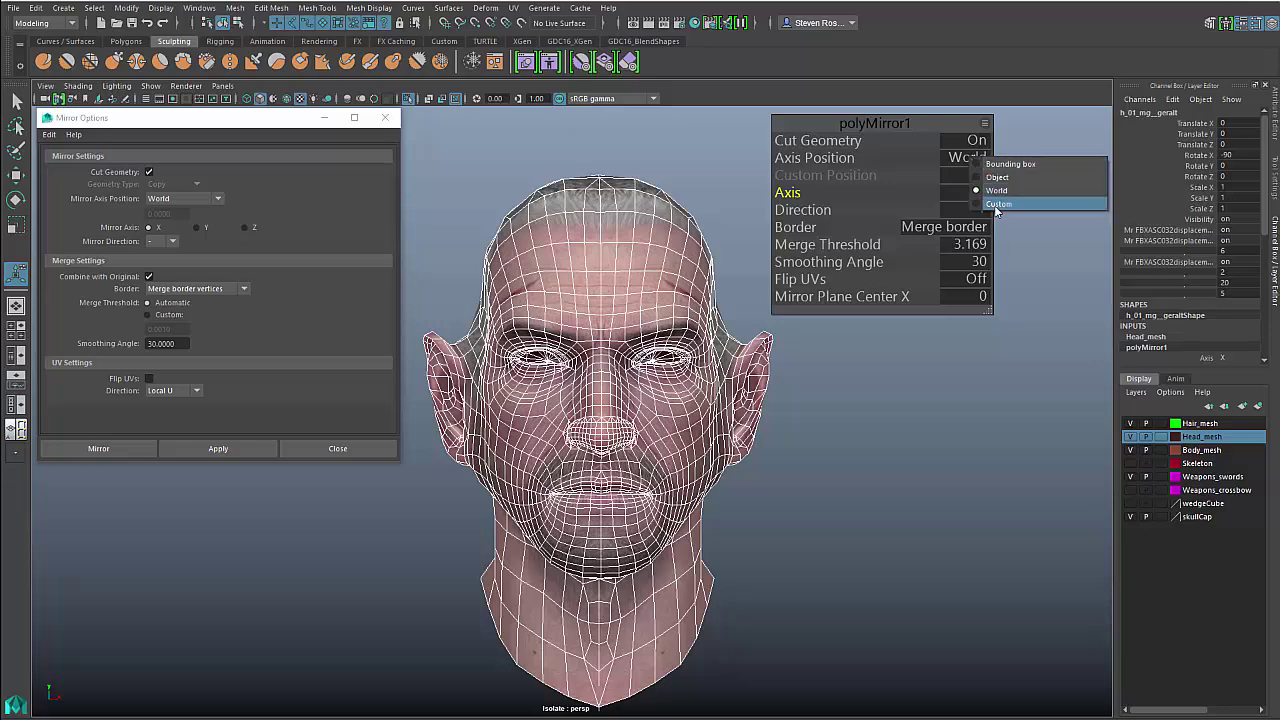
left_click(1010, 204)
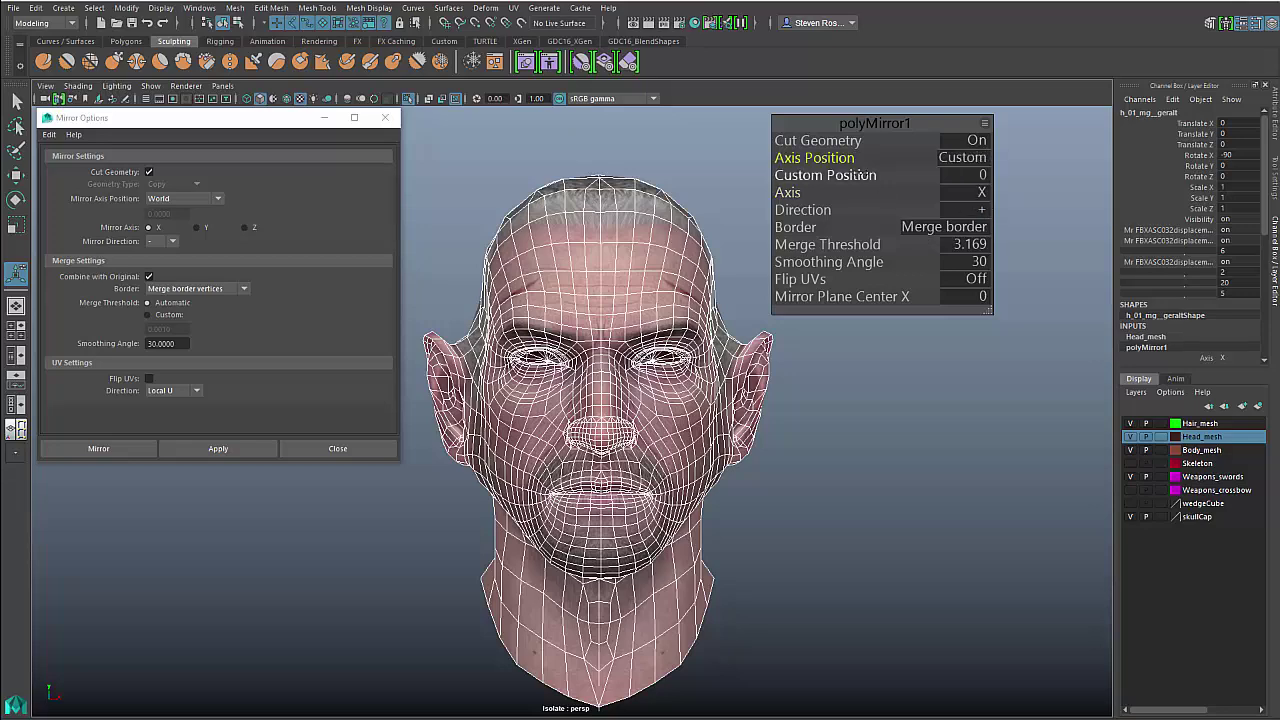
left_click_drag(865, 175, 886, 156)
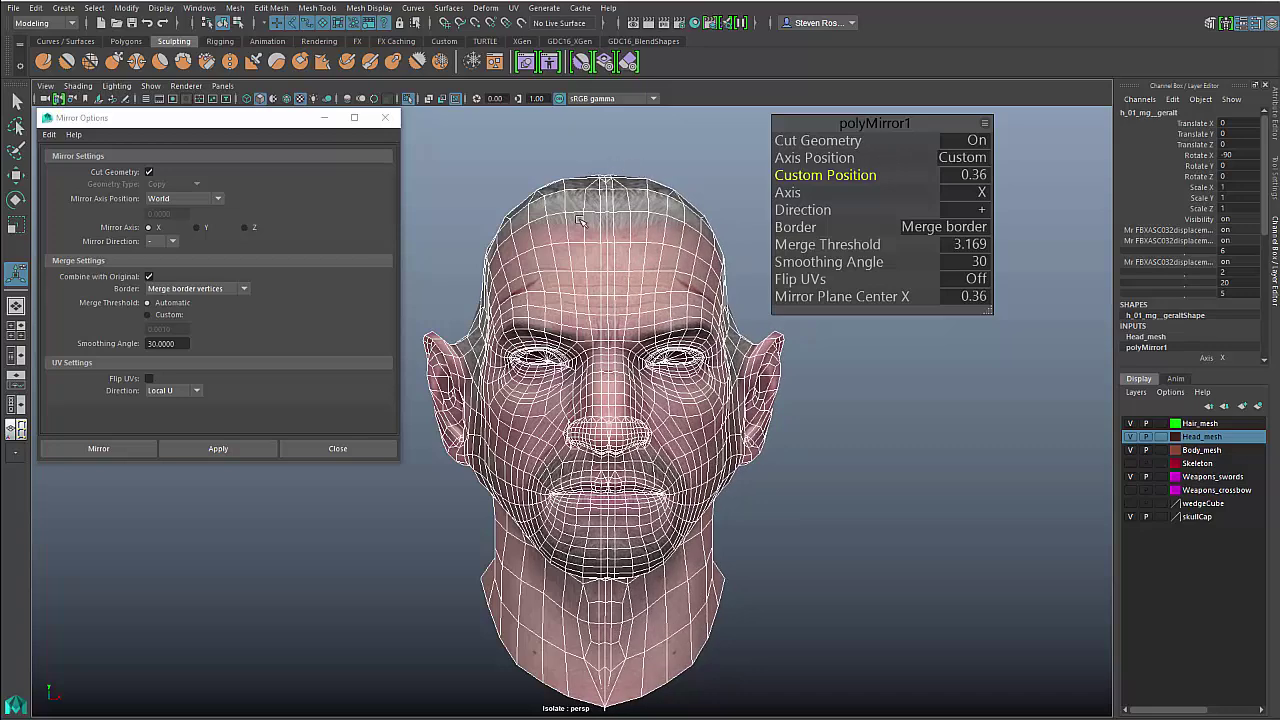
key("ctrl+z")
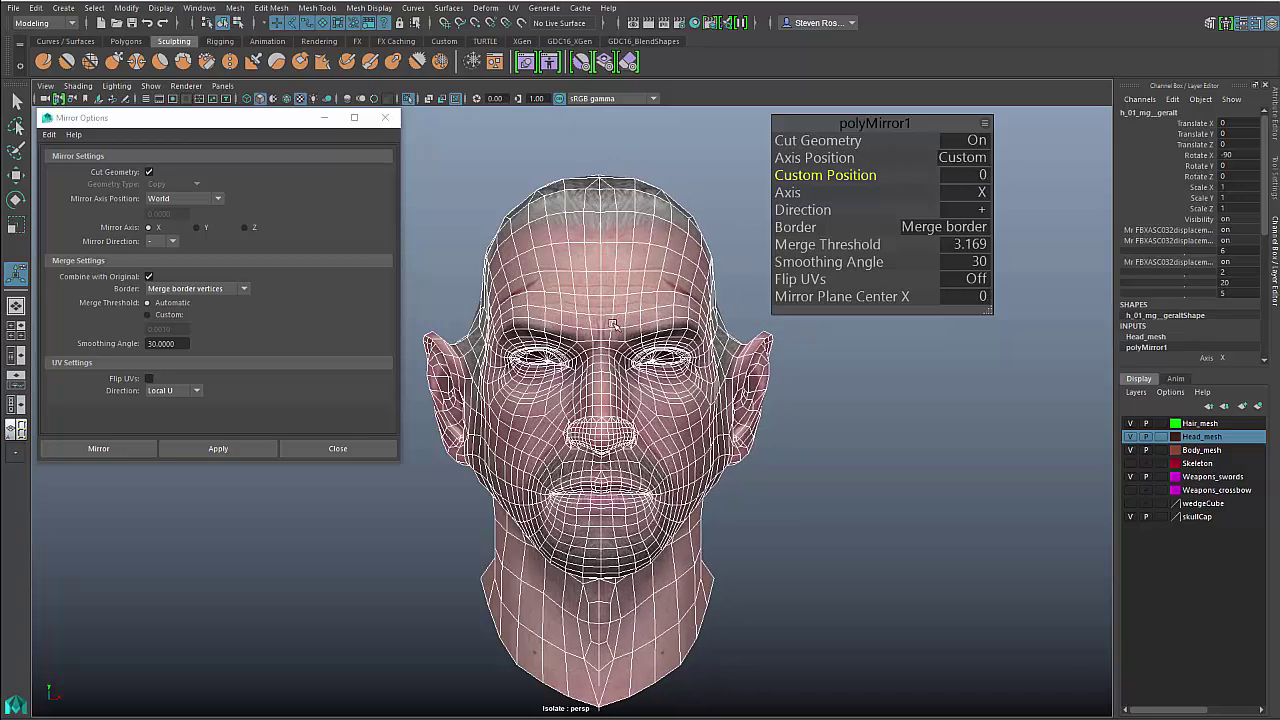
right_click_drag(613, 324, 663, 316, "alt")
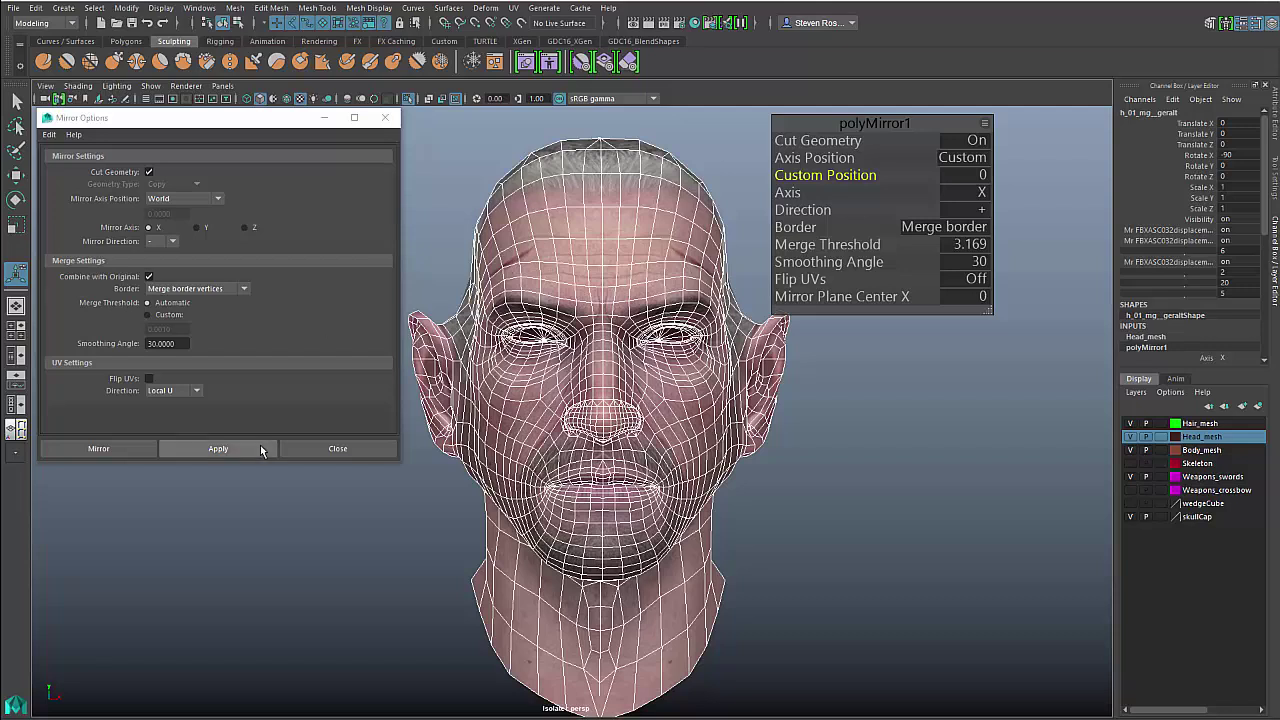
Close the Mirror Options, show the perspective view beside the UV Editor, and turn on UV shell shading
left_click(330, 449)
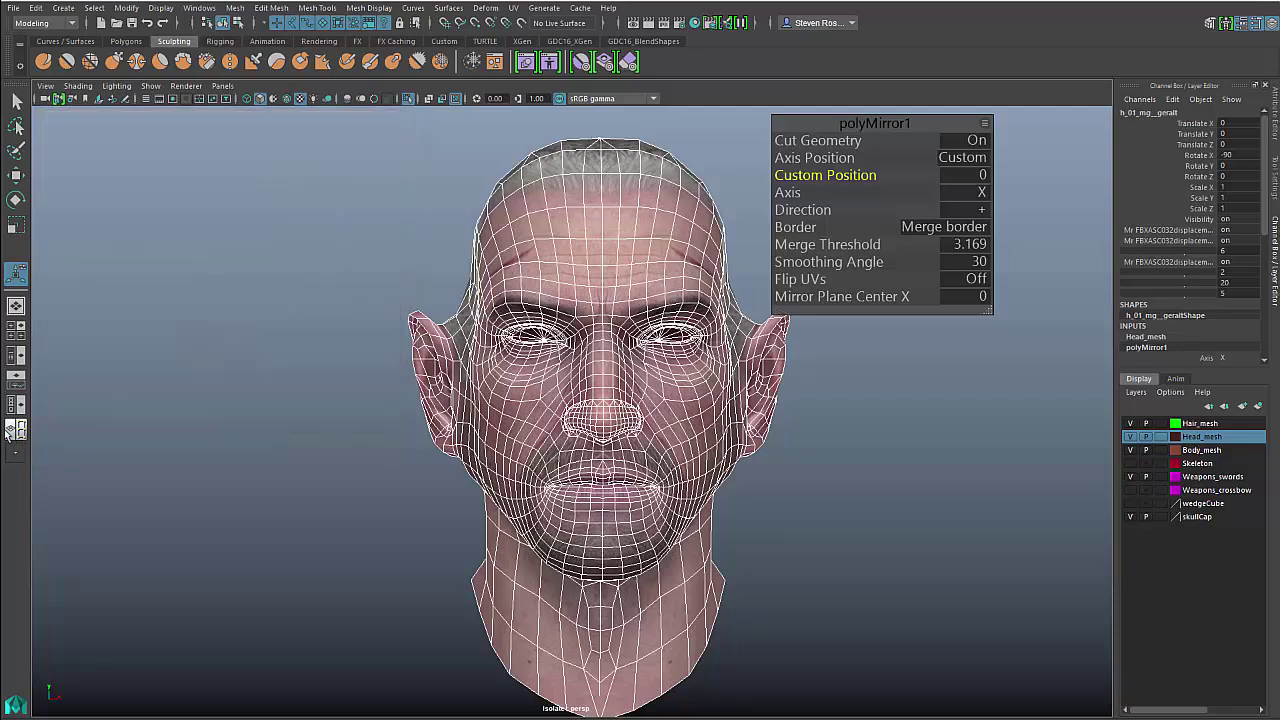
left_click(15, 429)
scroll(700, 435, "down", 5)
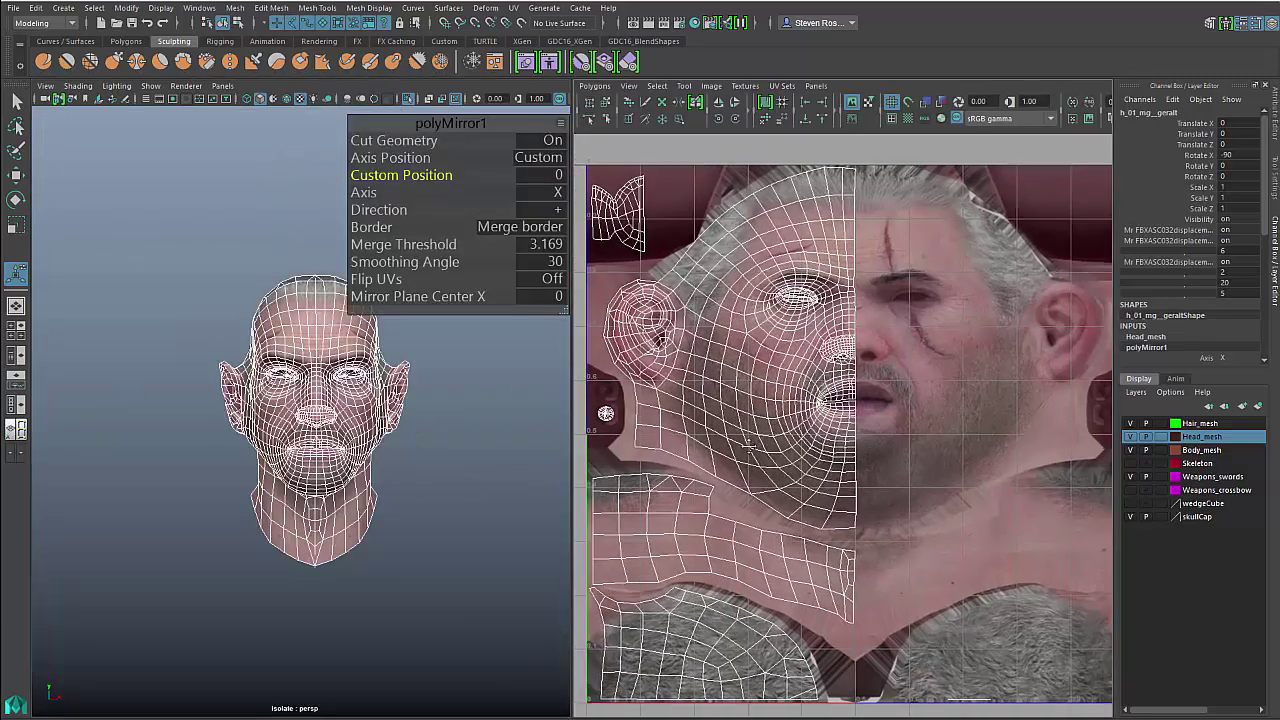
left_click(925, 102)
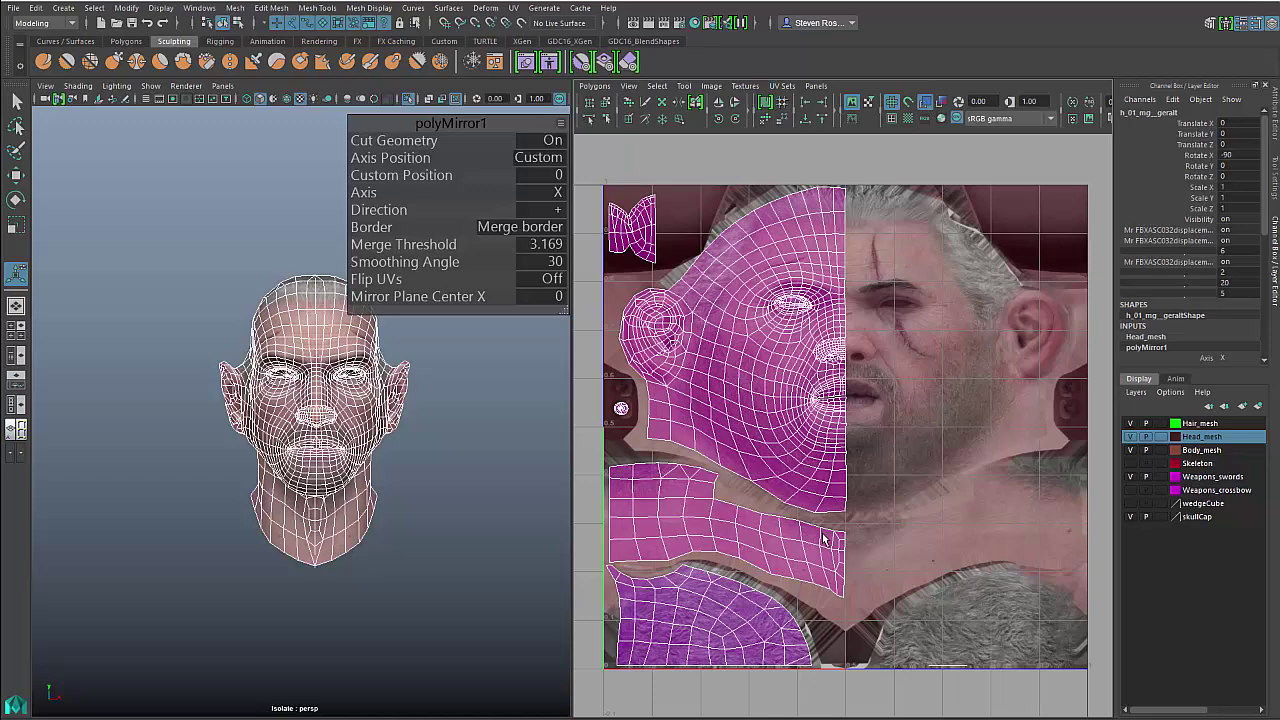
right_click_drag(145, 331, 180, 360, "alt")
middle_click_drag(179, 360, 169, 355, "alt")
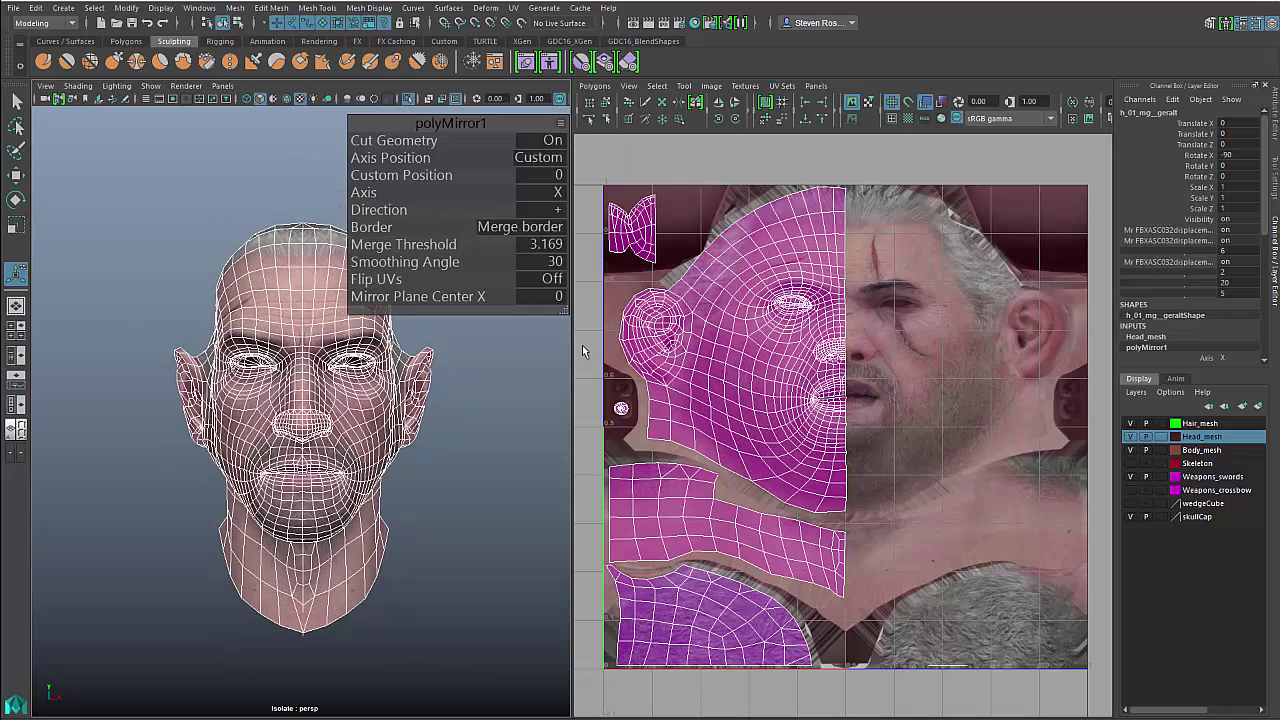
Set Flip UVs to World U and frame the flipped head shells in the UV Editor
left_click(559, 284)
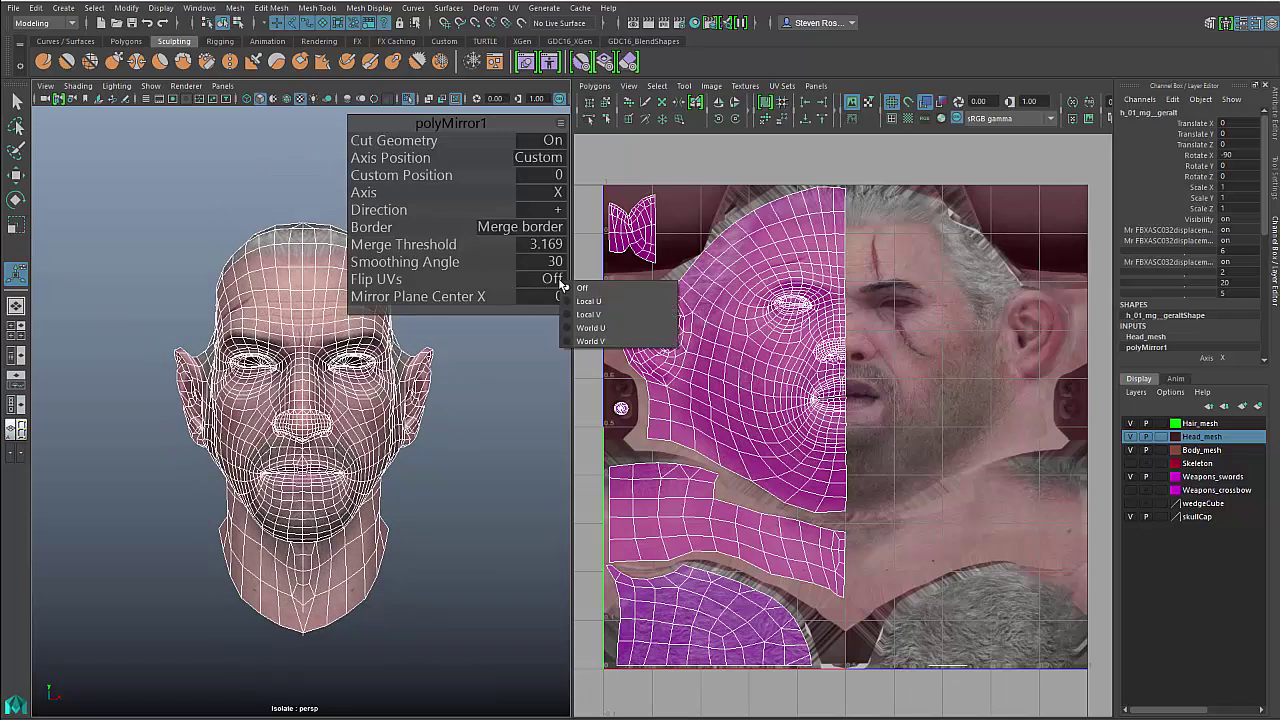
left_click(608, 331)
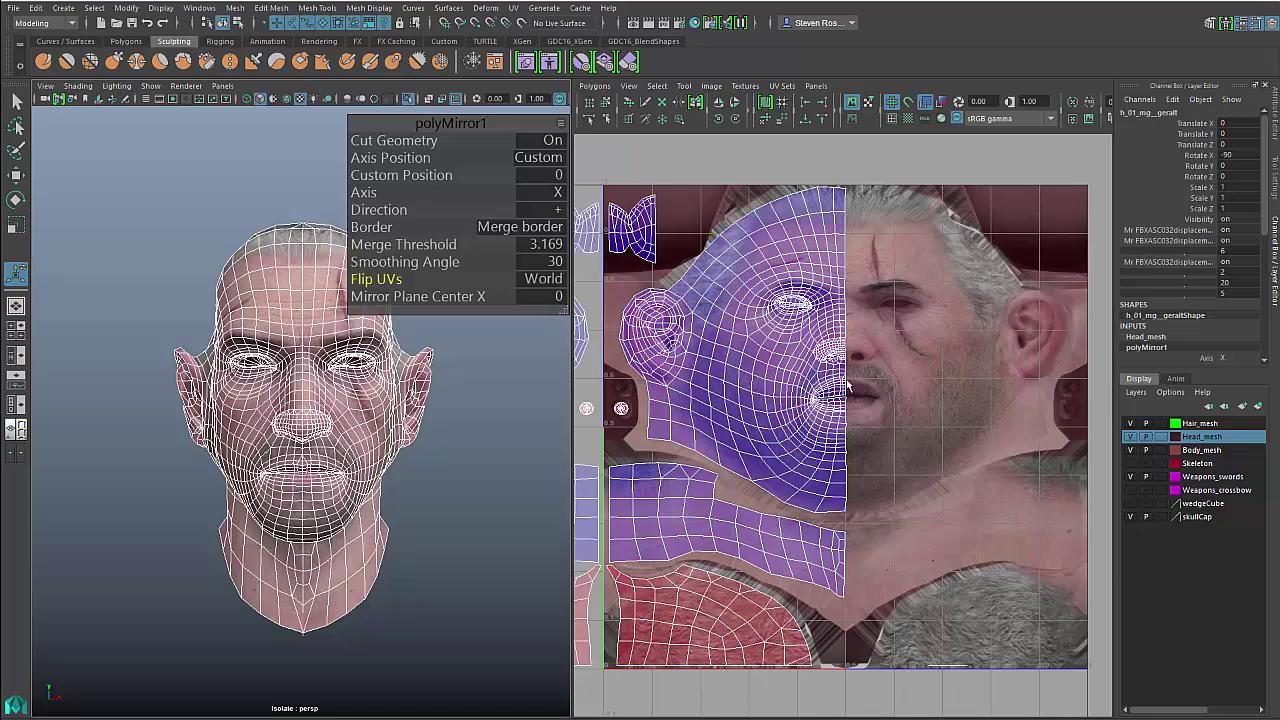
right_click_drag(864, 388, 757, 371, "alt")
middle_click_drag(757, 371, 905, 360, "alt")
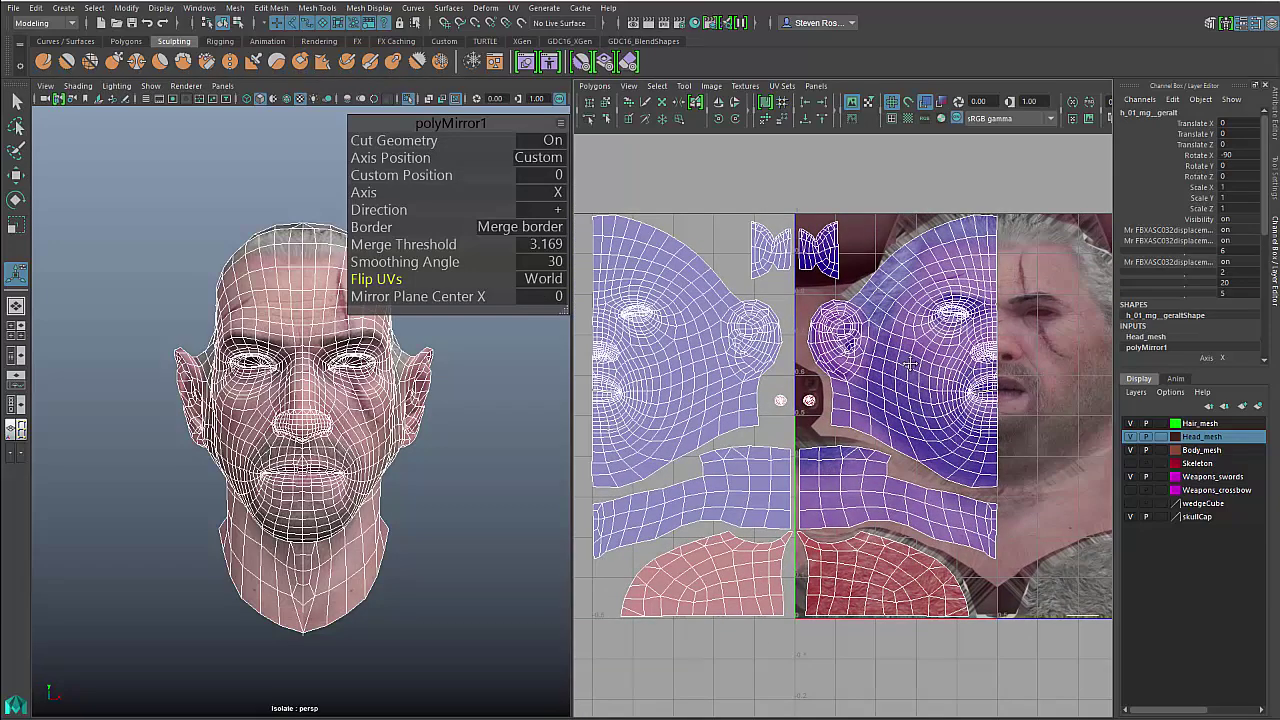
Set Flip UVs to Local U and frame the full head layout in the UV Editor
left_click(550, 280)
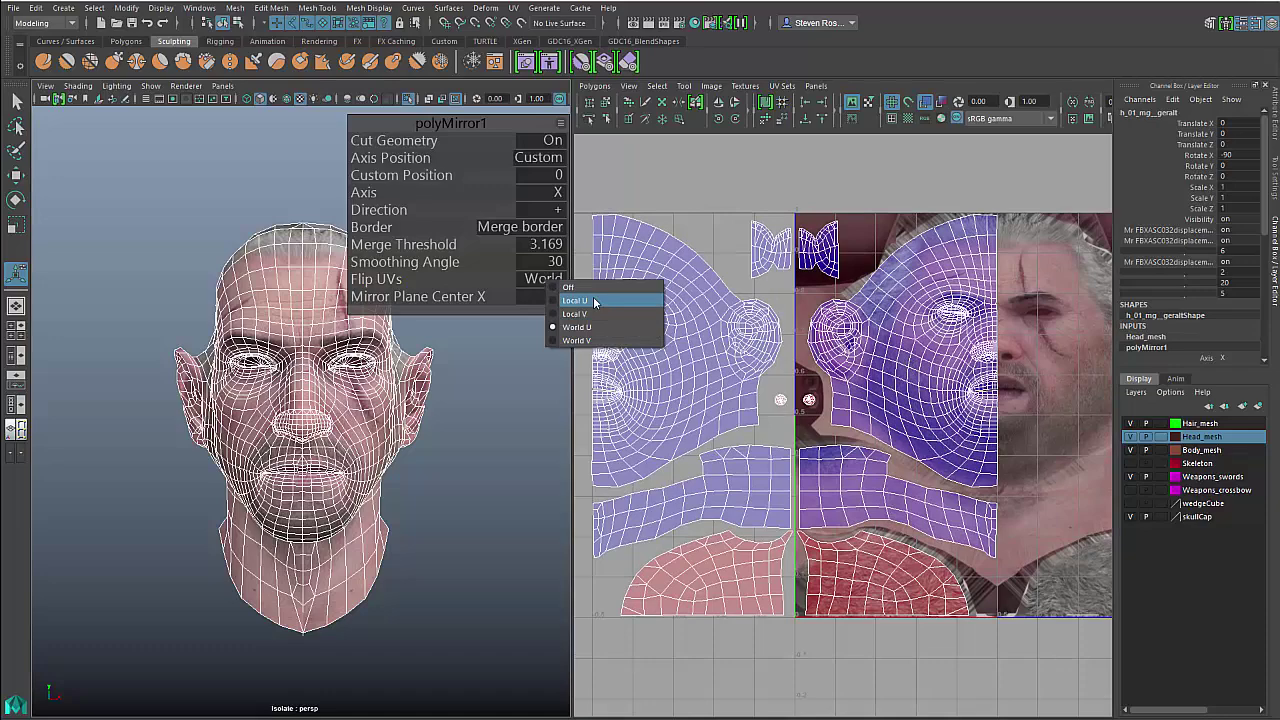
left_click(595, 301)
middle_click_drag(820, 363, 681, 364, "alt")
right_click_drag(678, 366, 711, 371, "alt")
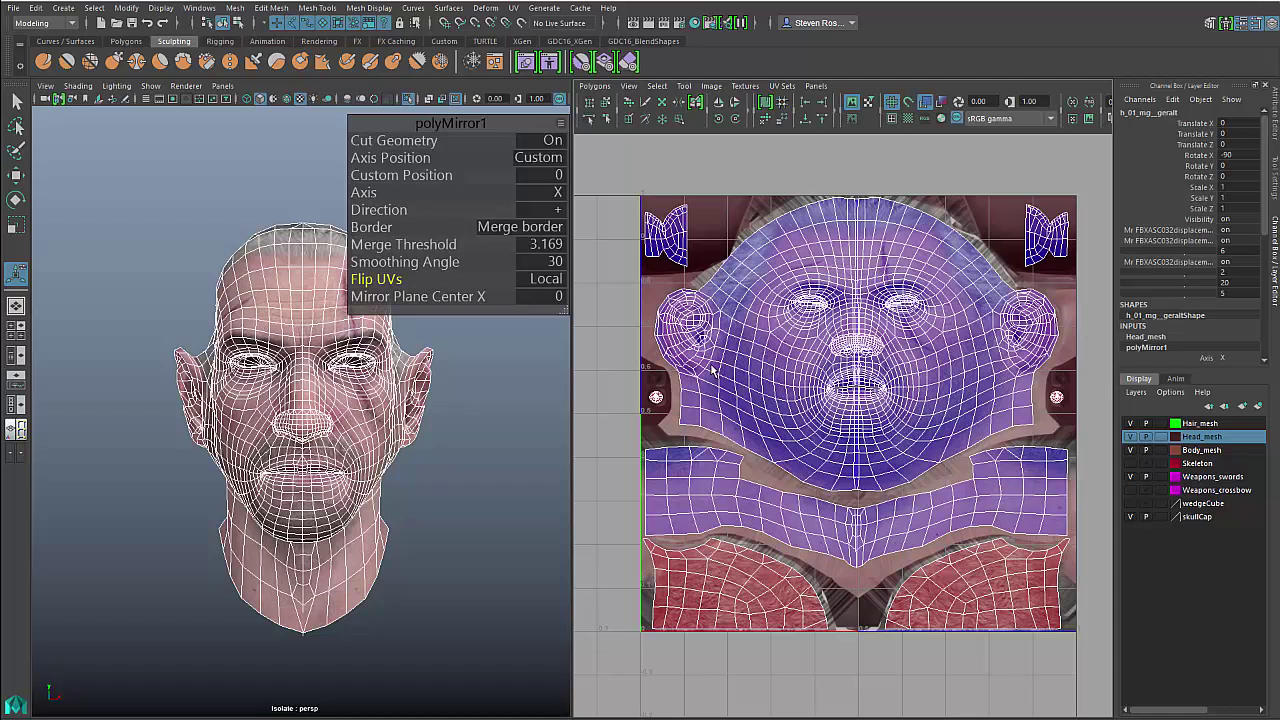
Deselect the head and examine the facial scars on the textured model without wireframe
left_click(445, 478)
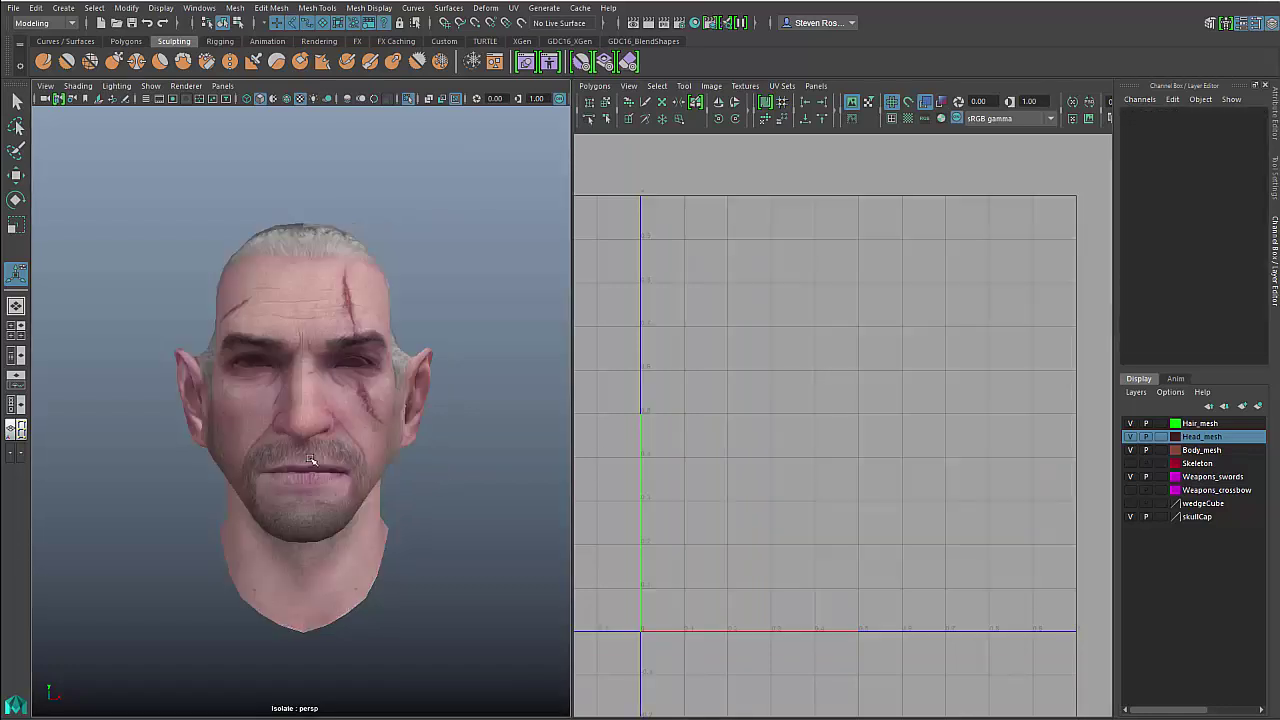
right_click_drag(308, 456, 315, 463, "alt")
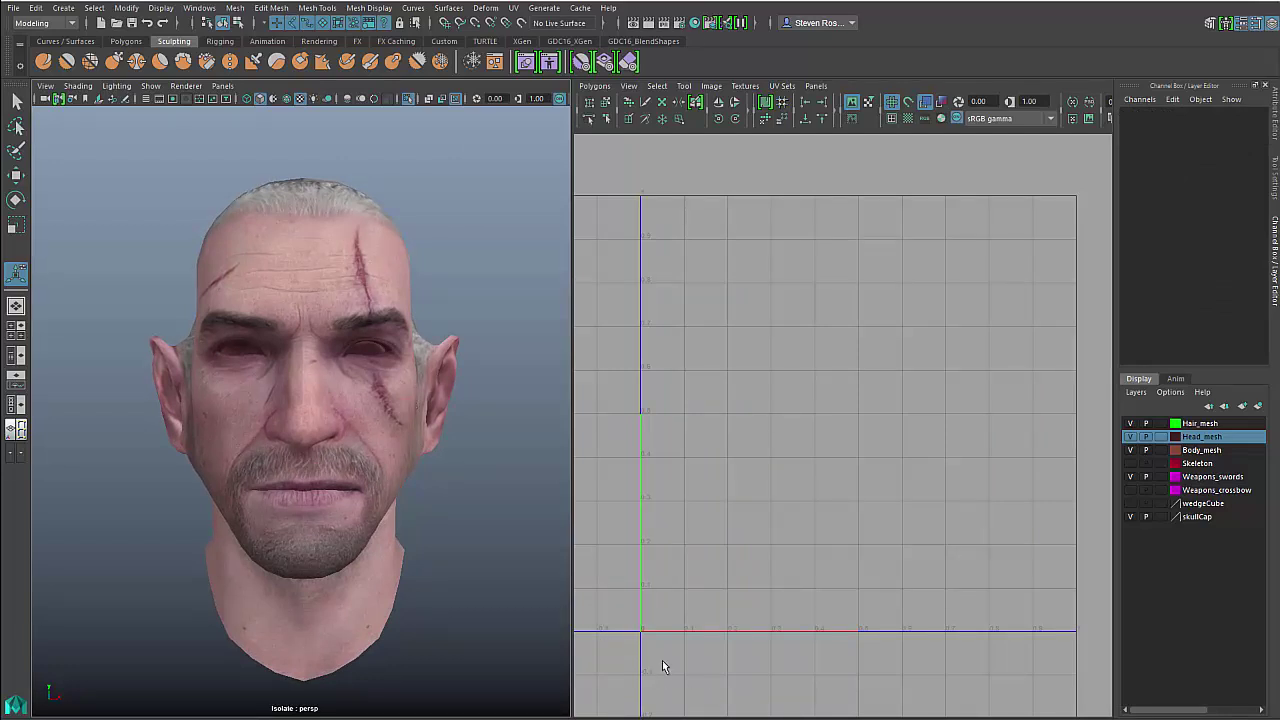
scroll(446, 488, "down", 2)
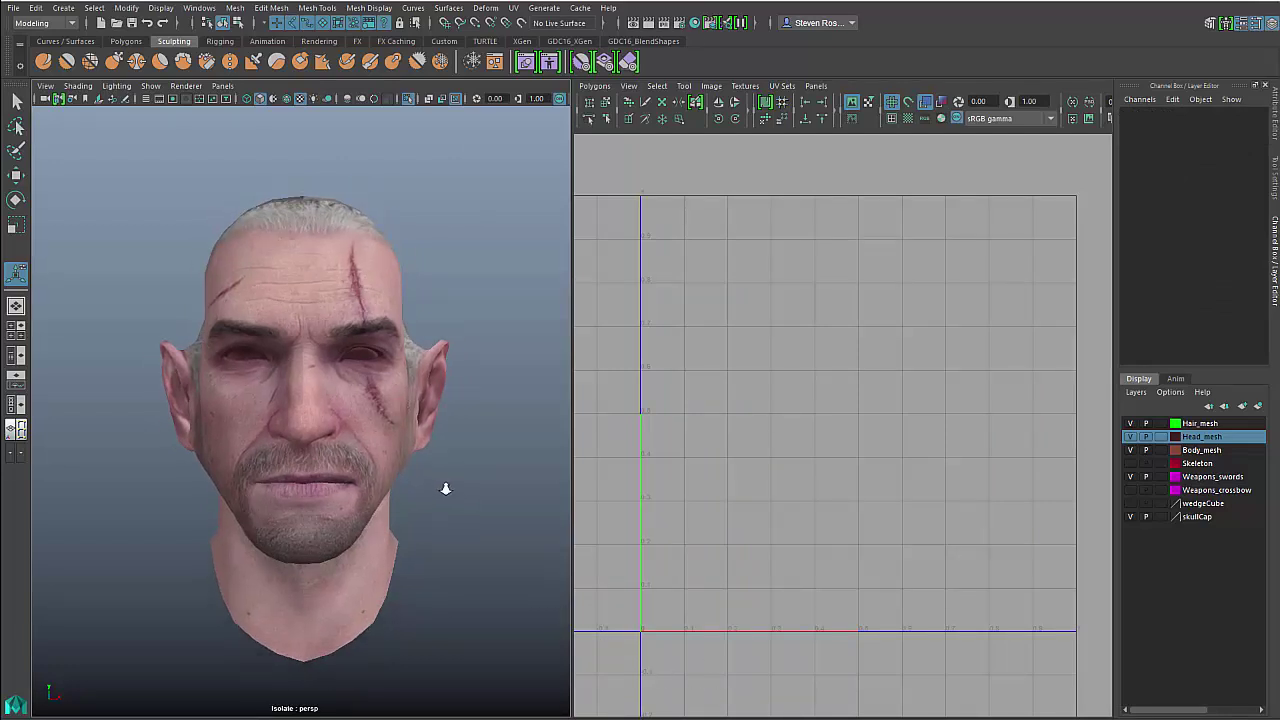
Reselect the head, shift its polyMirror1 settings slightly, and set the mirror Direction to negative
left_click(360, 300)
left_click_drag(401, 125, 410, 117)
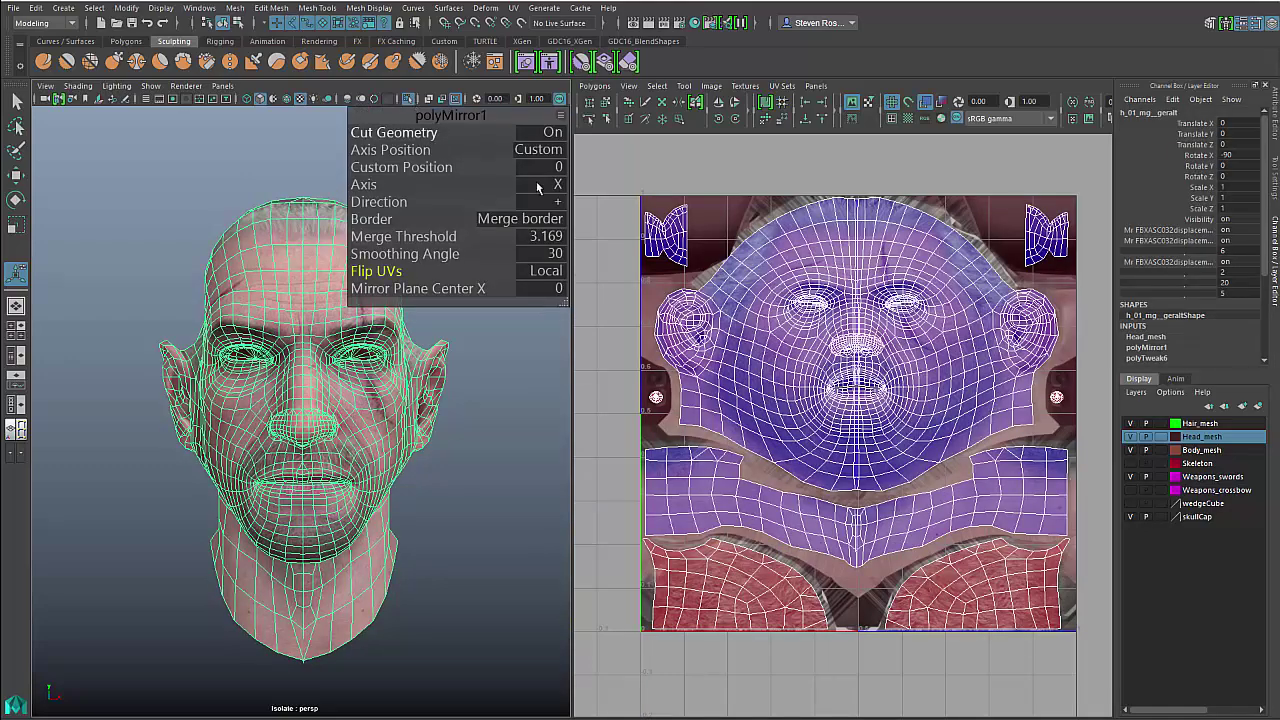
left_click(560, 204)
left_click(571, 213)
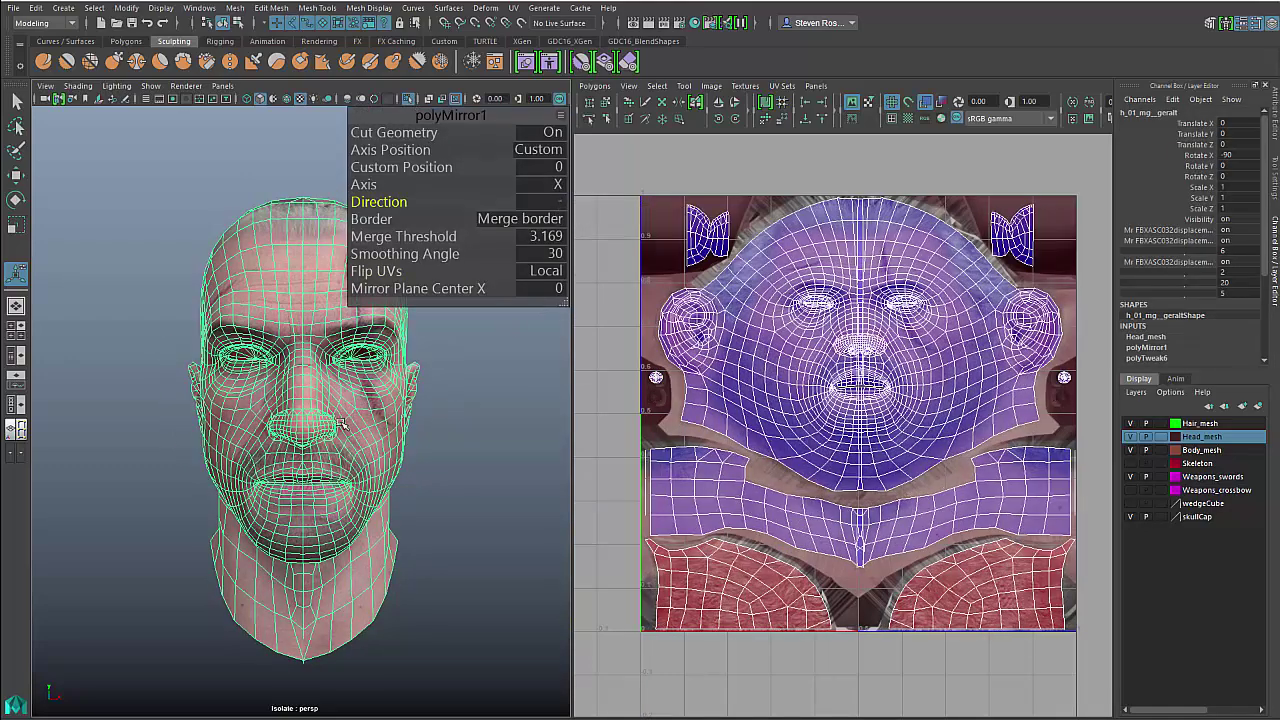
mouse_move(342, 424)
left_mouse_down("alt")
mouse_move(401, 415)
mouse_move(332, 418)
left_mouse_up("alt")
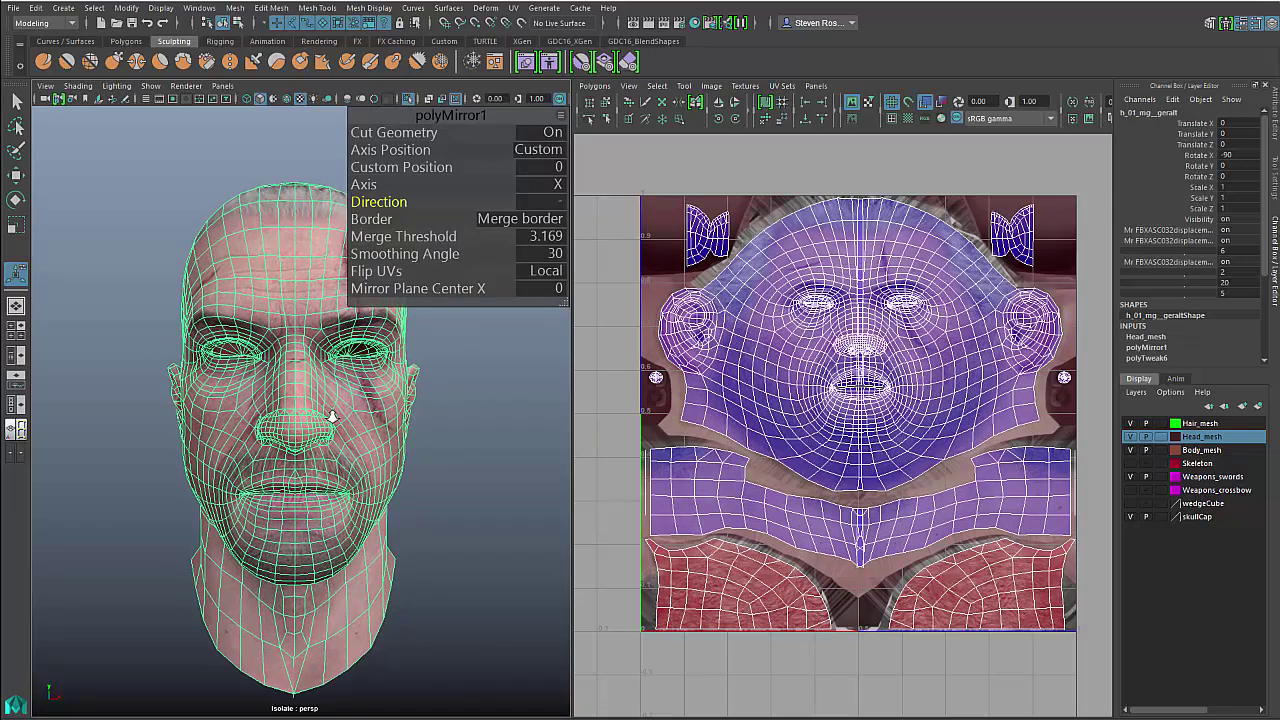
Deselect the head and examine the textured nose and centre seam up close
left_click(448, 460)
right_click_drag(189, 450, 306, 484, "alt")
scroll(340, 185, "down", 10)
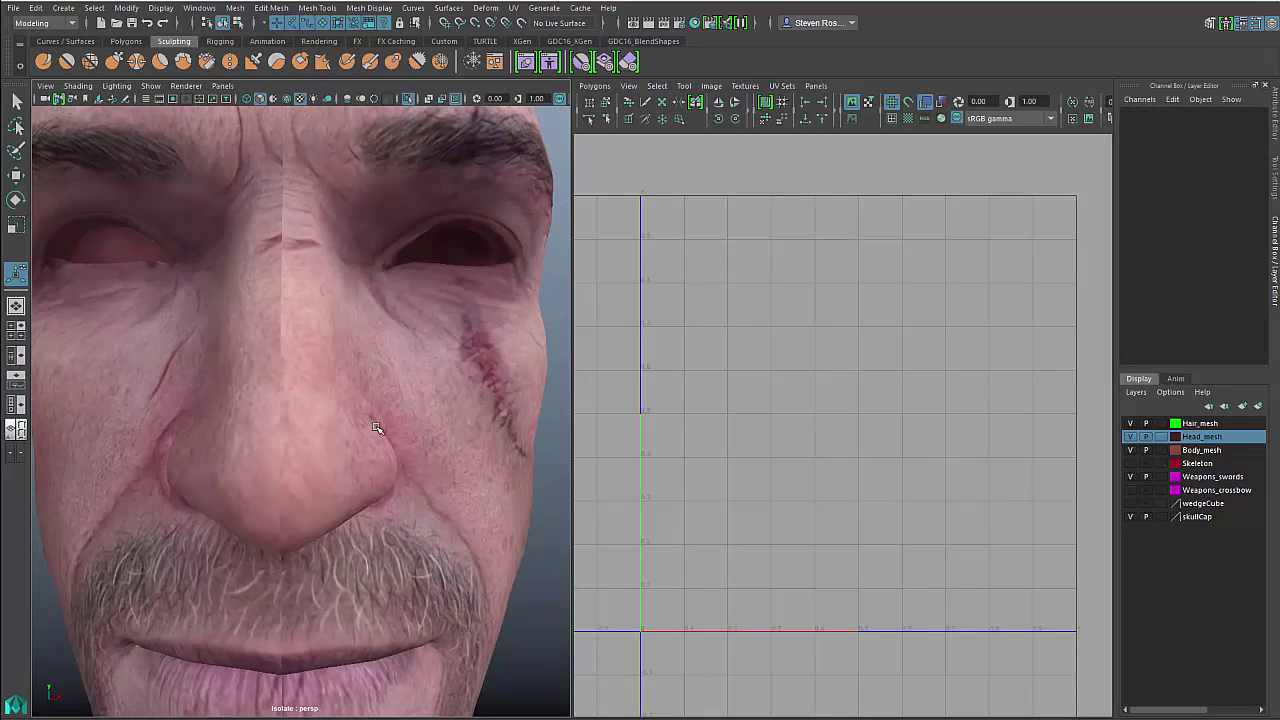
Reselect the head, redisplay its polyMirror1 settings, and view the list of attributes that can be shown
key("q")
left_click(392, 485)
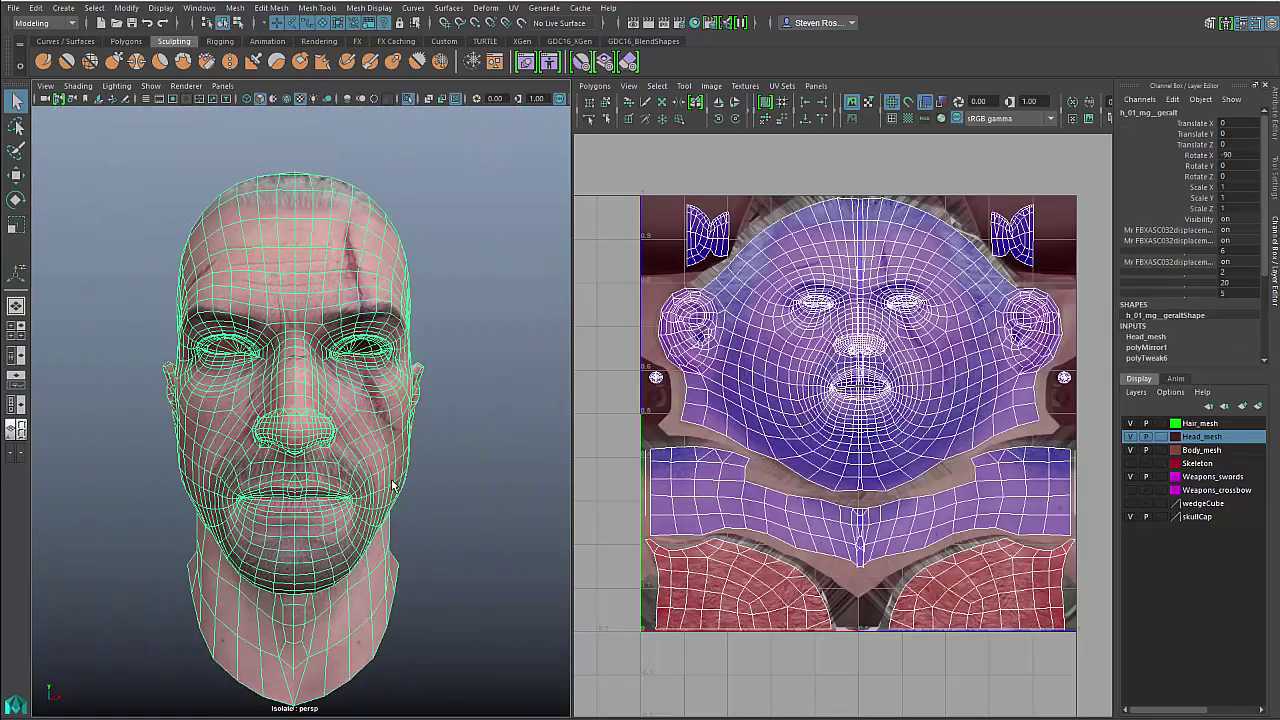
key("t")
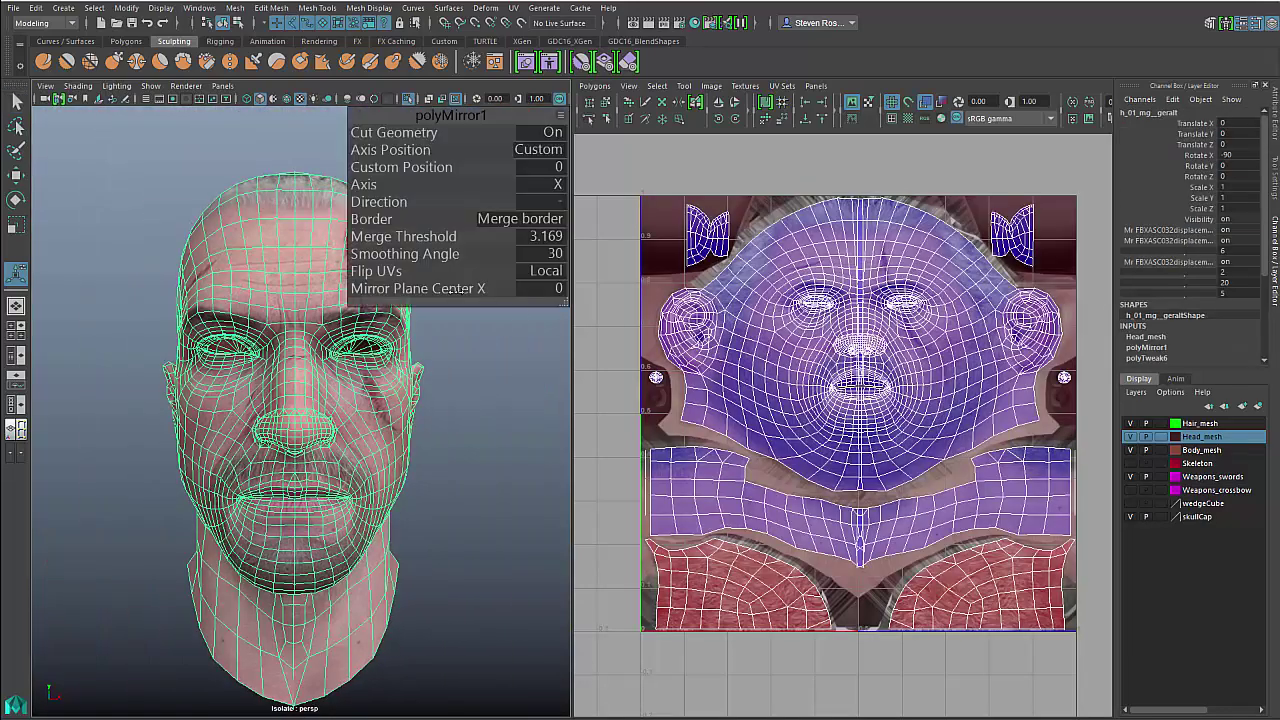
left_click(561, 115)
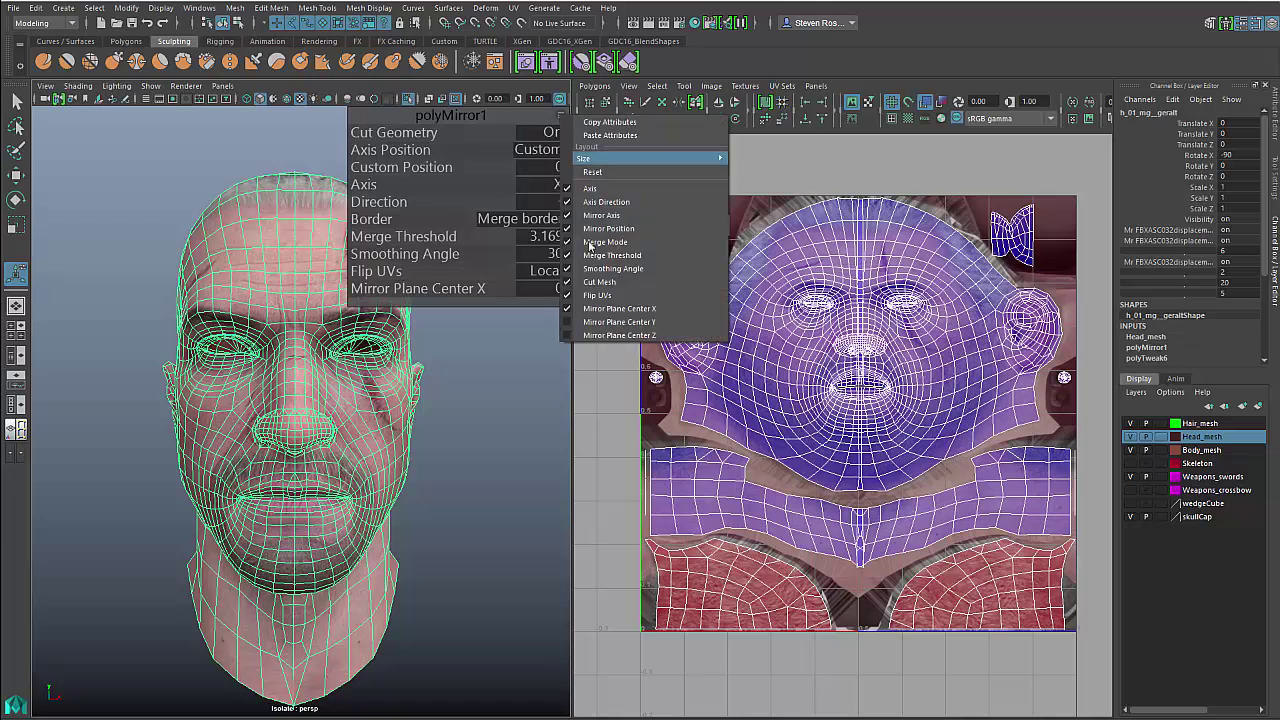
left_click(498, 119)
Set the mirror's Smoothing Angle to 90
left_click(544, 257)
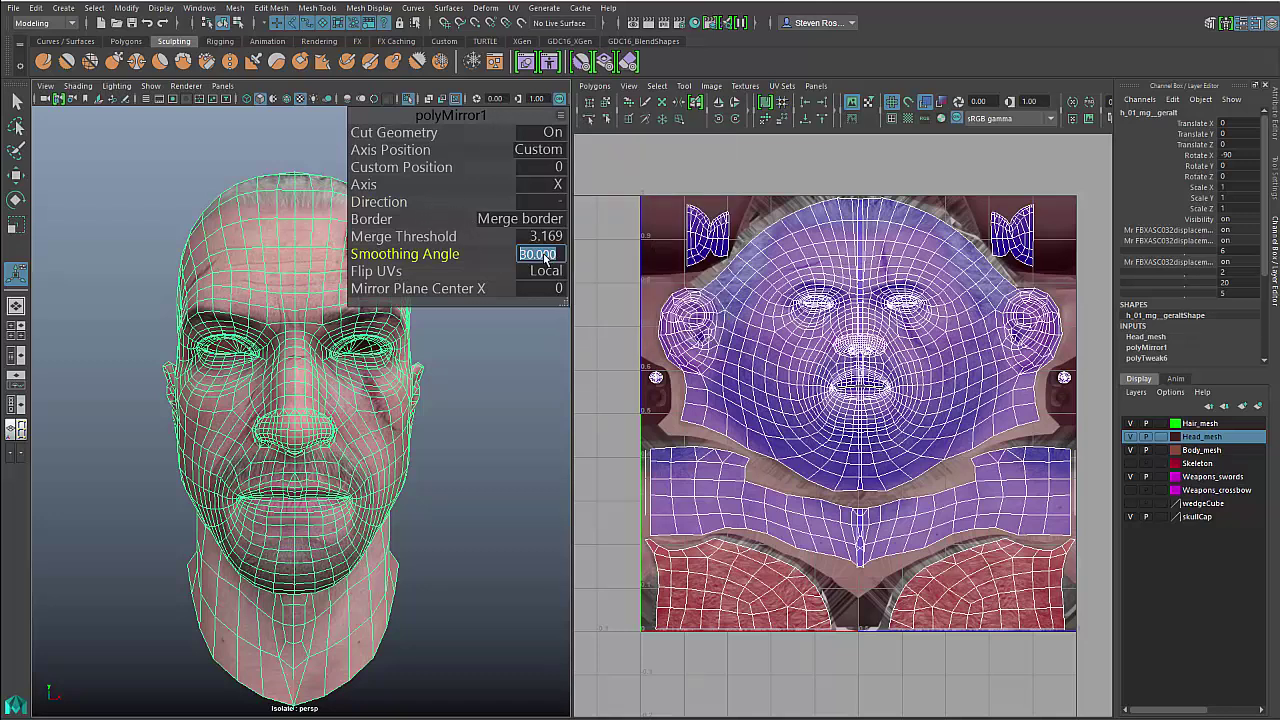
type("90")
key("Return")
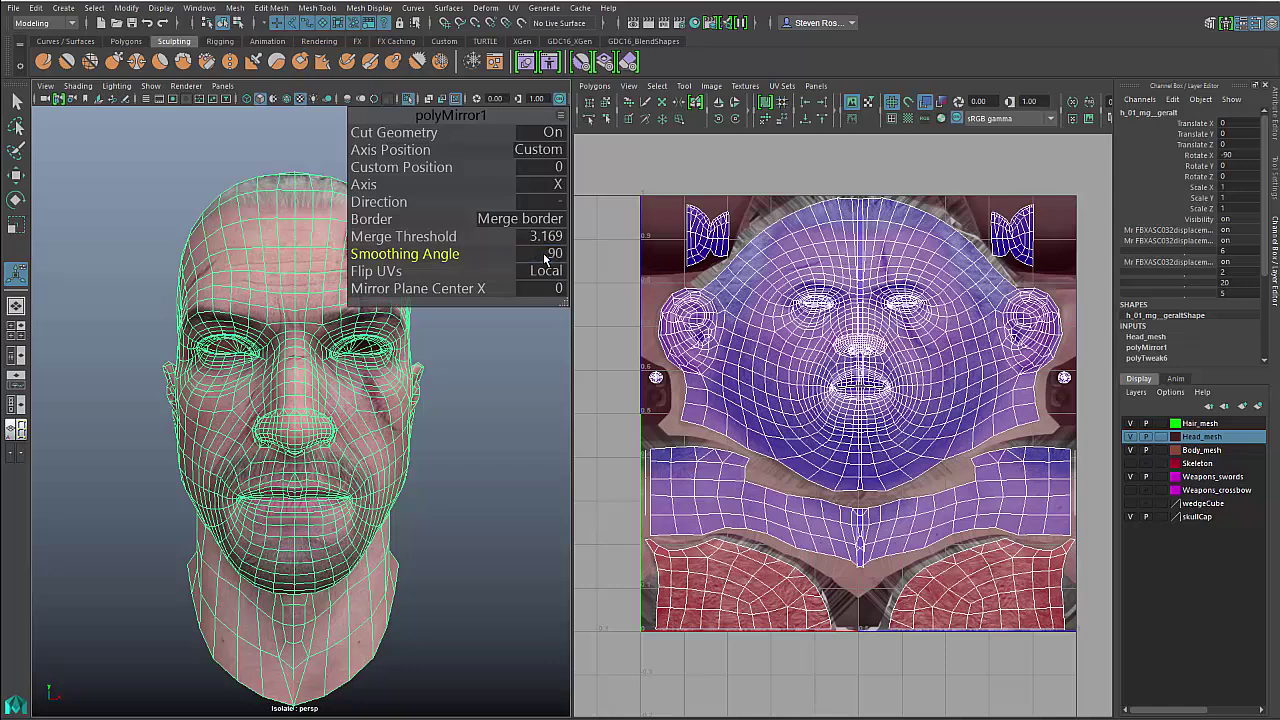
Check the textured head without its wireframe, reselect it, and enlarge the UV Editor with texture borders highlighted
left_click(424, 446)
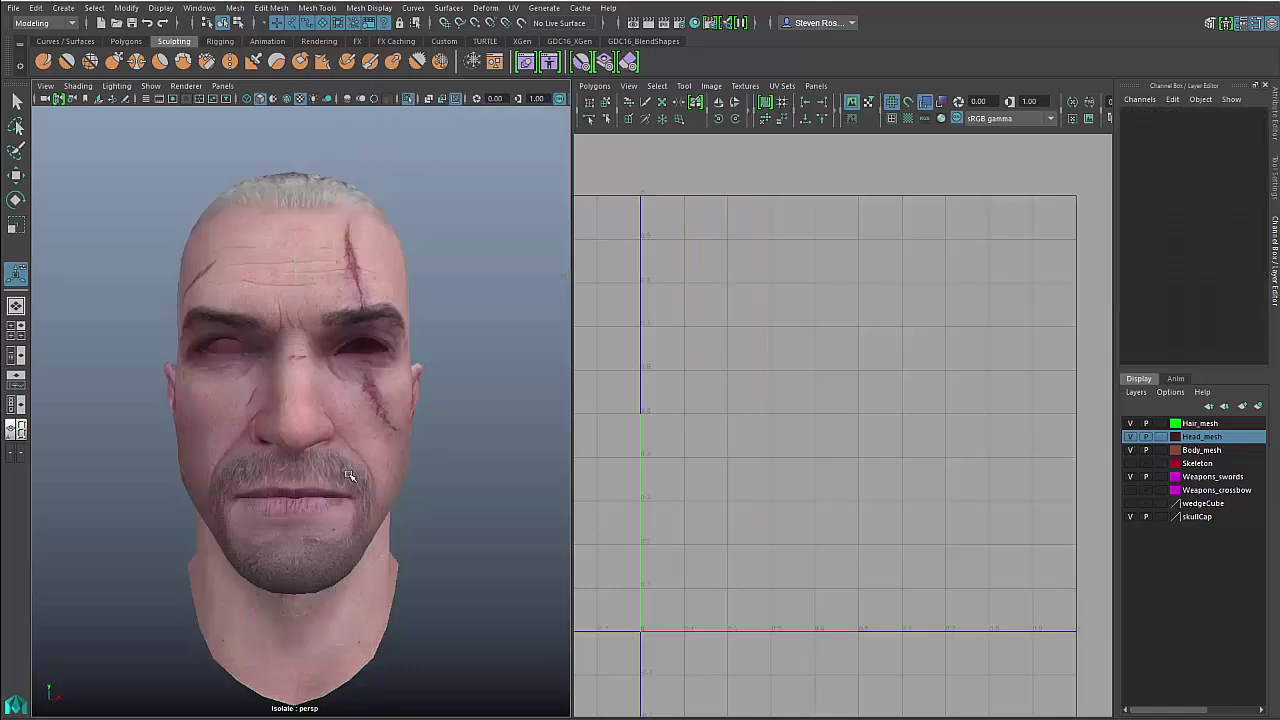
mouse_move(348, 475)
left_mouse_down("alt")
mouse_move(400, 466)
mouse_move(341, 458)
mouse_move(363, 449)
mouse_move(420, 457)
mouse_move(331, 466)
left_mouse_up("alt")
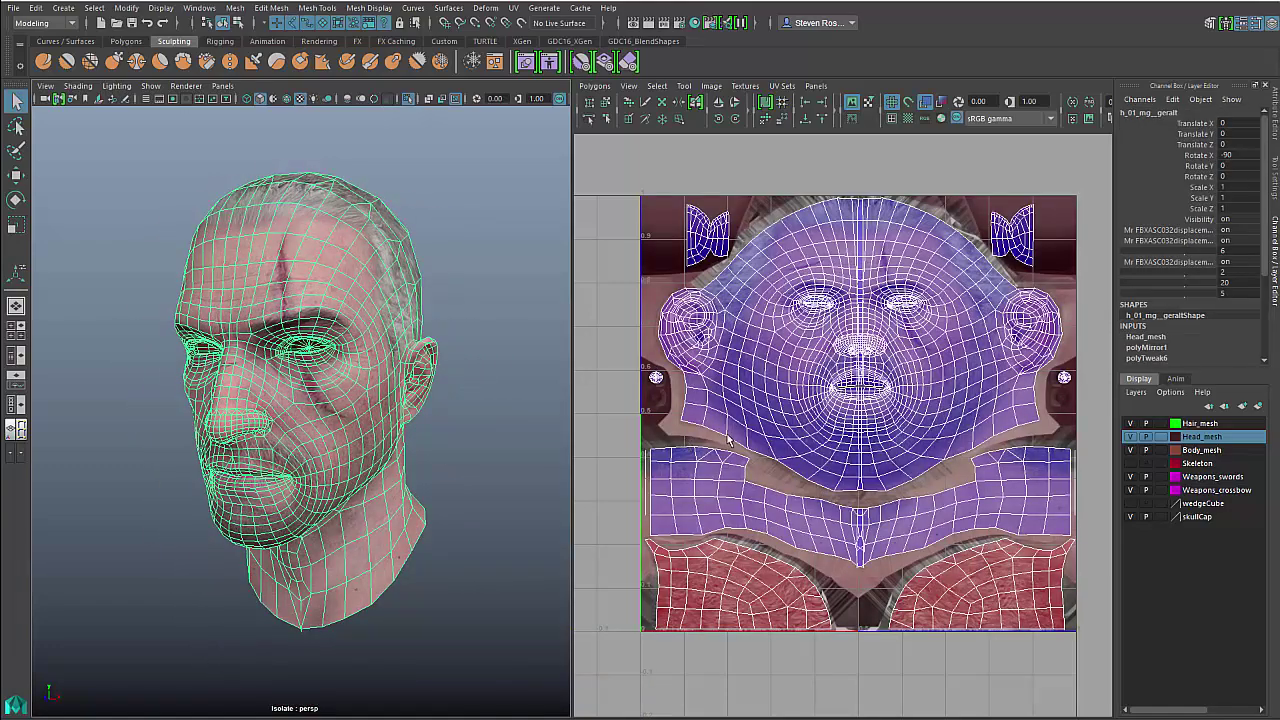
key("space")
key("f")
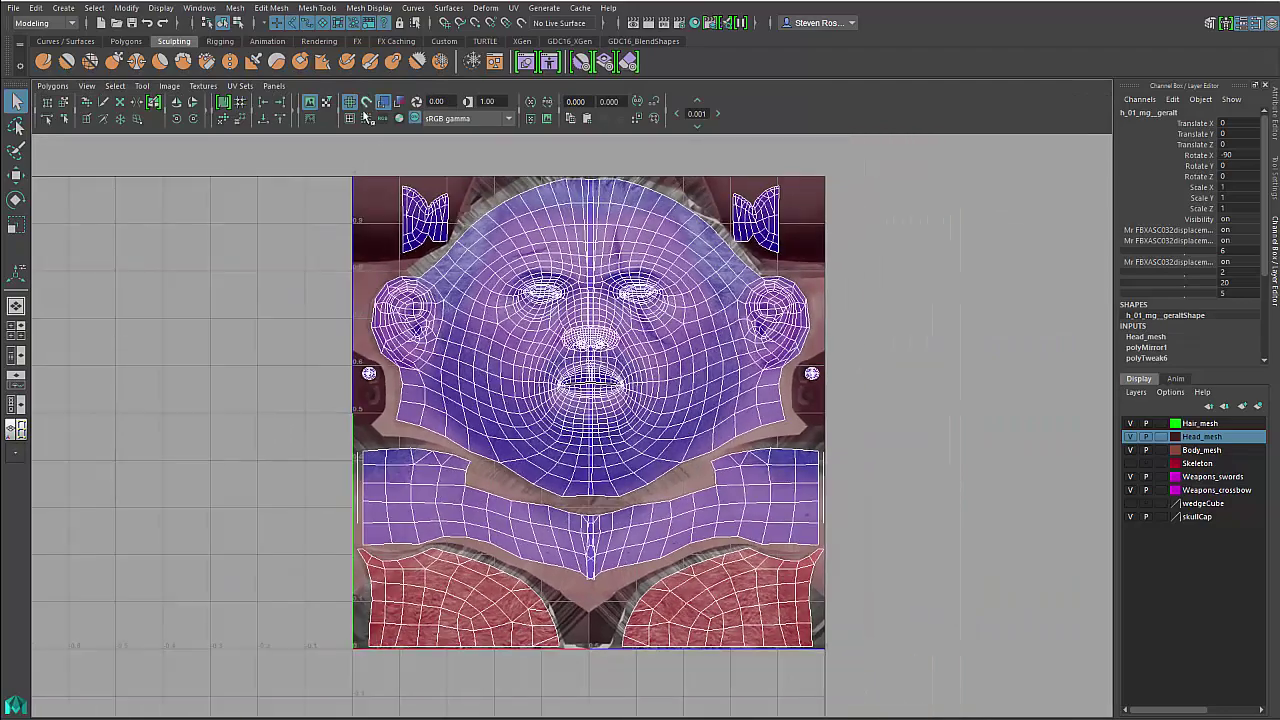
left_click(353, 119)
middle_click_drag(522, 260, 453, 286, "alt")
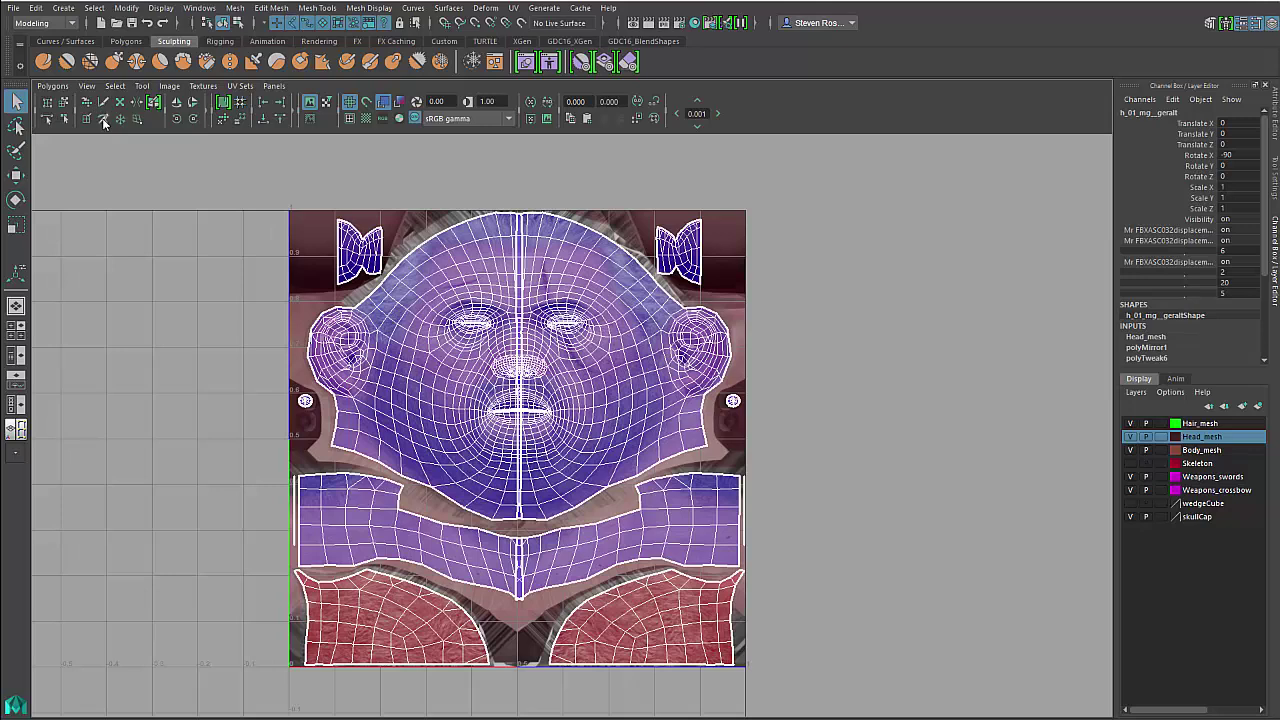
Sew the head's UVs together along the centre seam of the face and of the neck strip
left_click(103, 120)
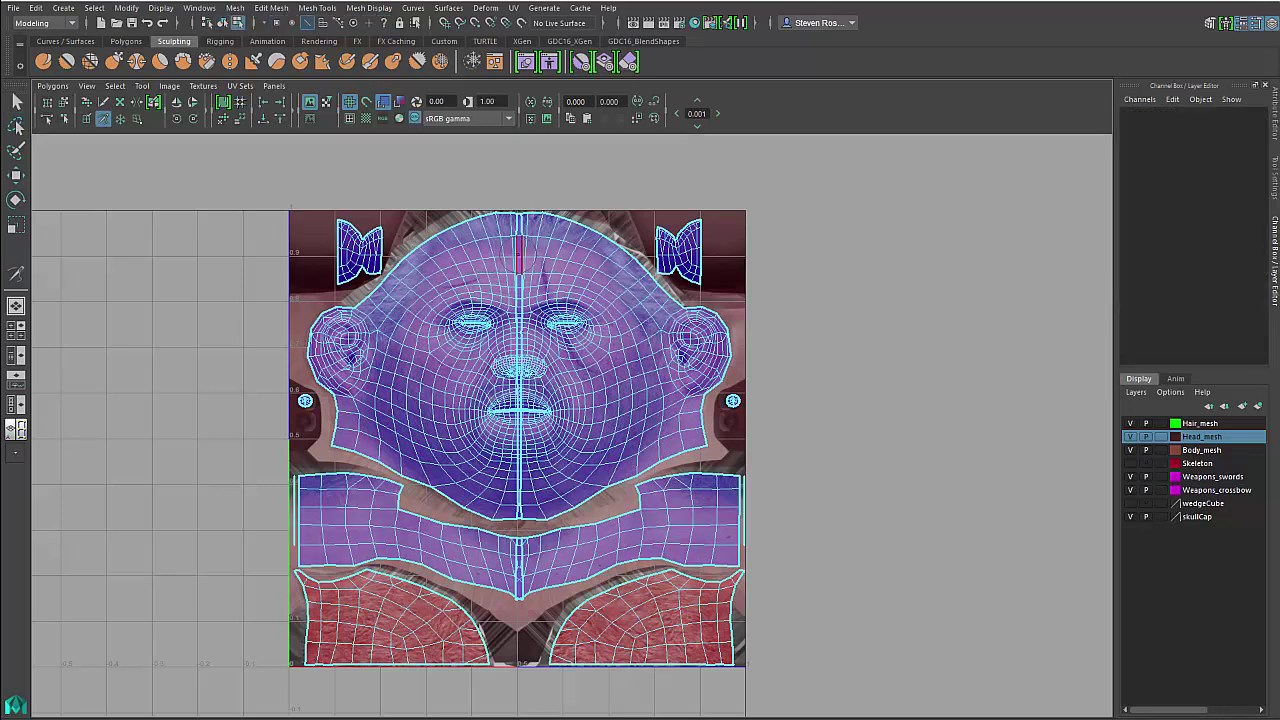
left_click_drag(518, 238, 522, 493)
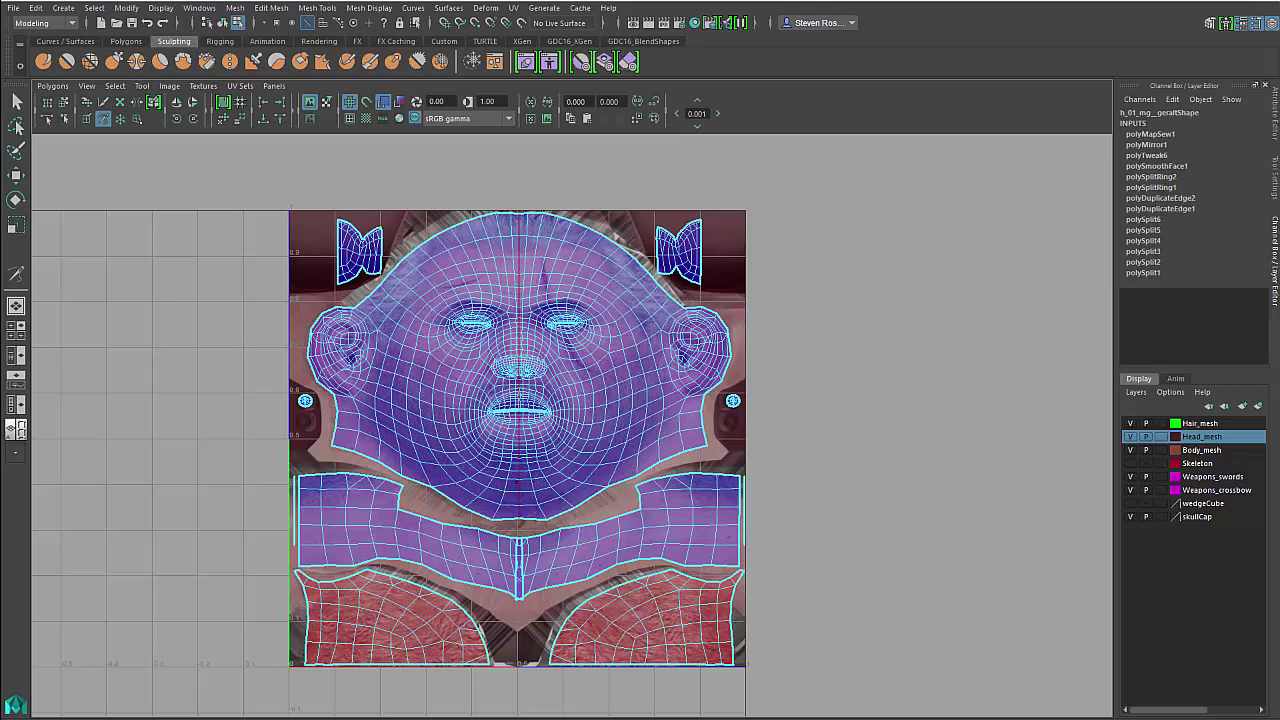
left_click_drag(520, 596, 519, 539)
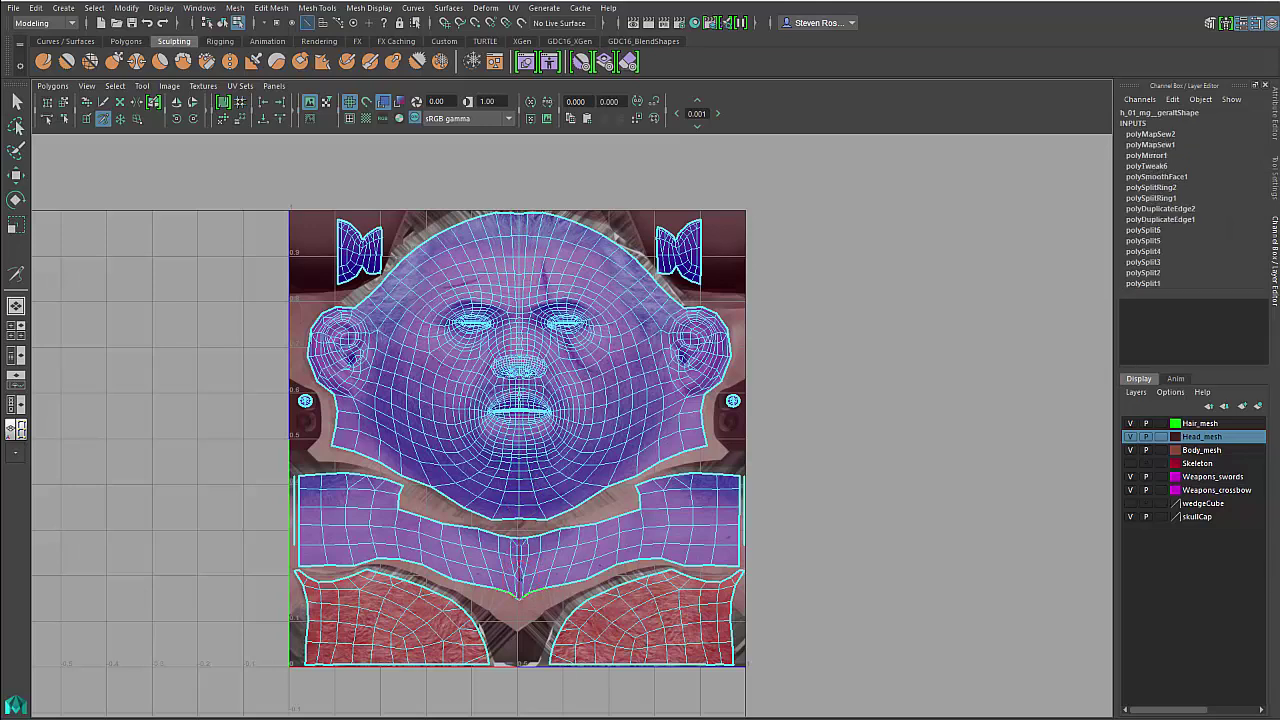
Select the UV at the top of the ear beside the scarred eye and pull it inward and down with soft selection
middle_click_drag(660, 438, 690, 445, "alt")
right_click_drag(690, 445, 815, 455, "alt")
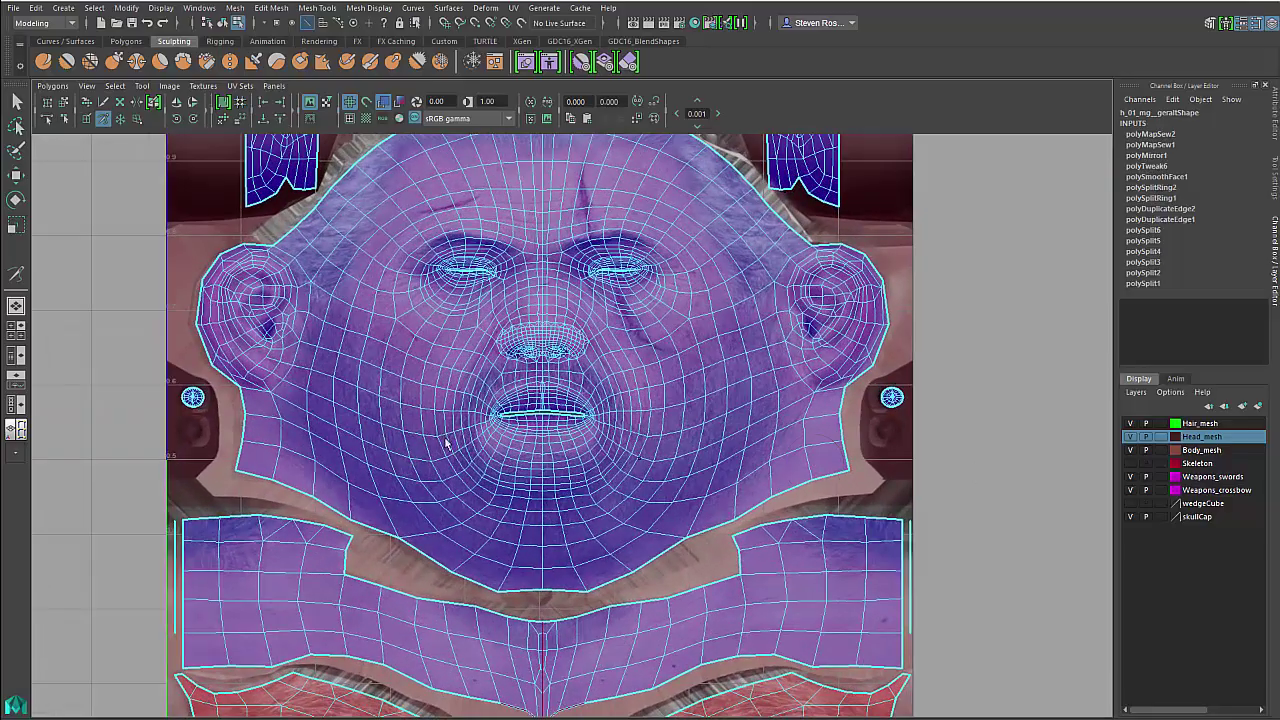
right_click_drag(488, 440, 526, 446, "alt")
middle_click_drag(509, 408, 546, 512, "alt")
right_click_drag(546, 512, 449, 477, "alt")
middle_click_drag(449, 477, 457, 434, "alt")
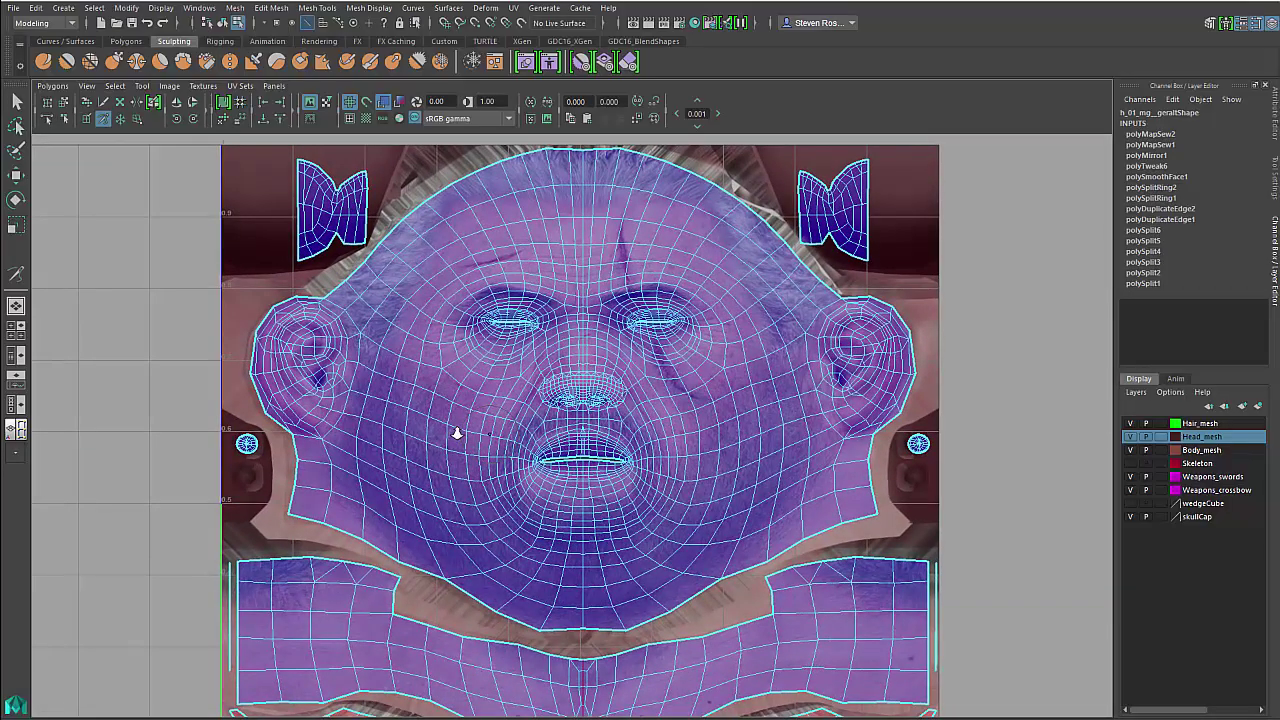
key("q")
left_click(468, 438)
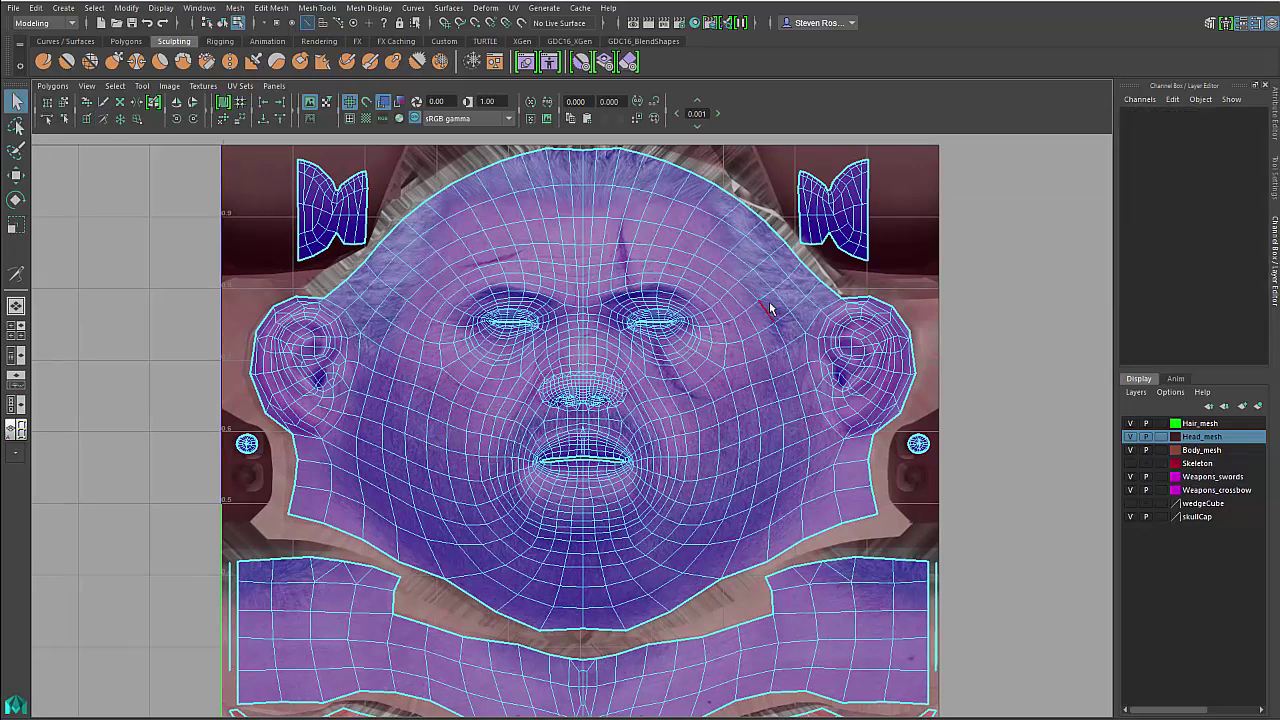
right_click_drag(869, 295, 900, 304)
left_click(872, 297)
key("w")
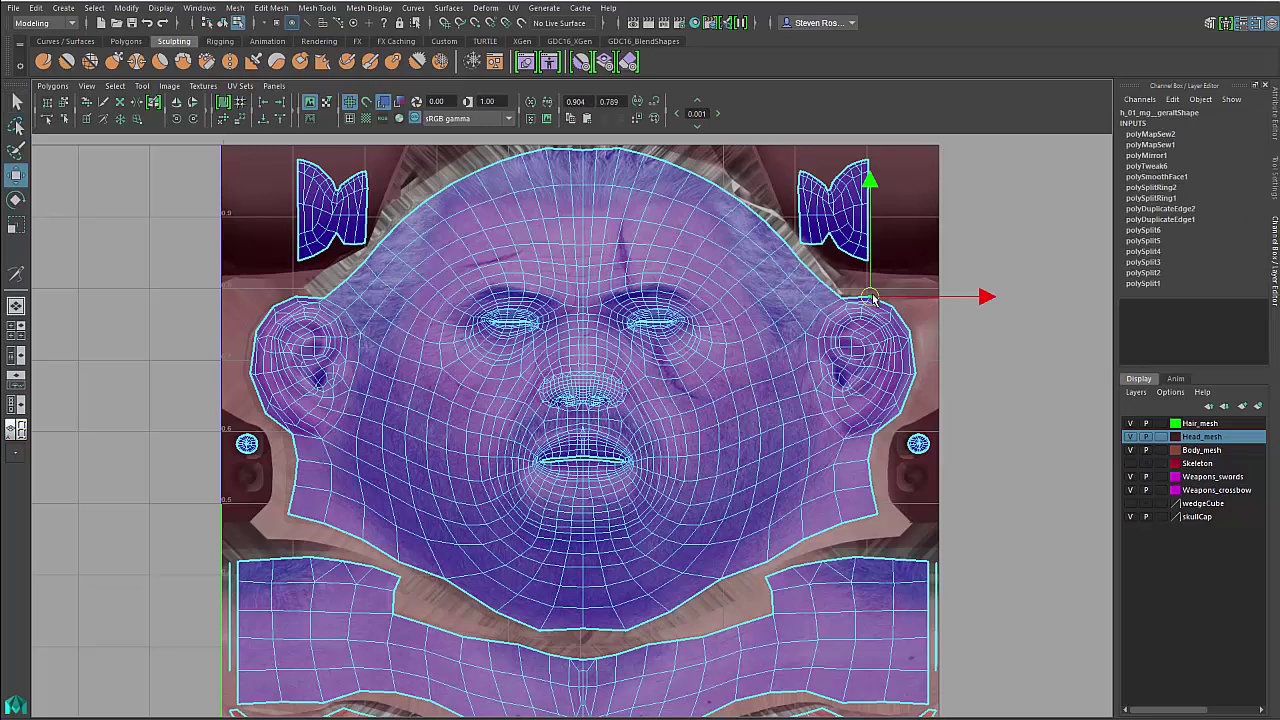
key("b")
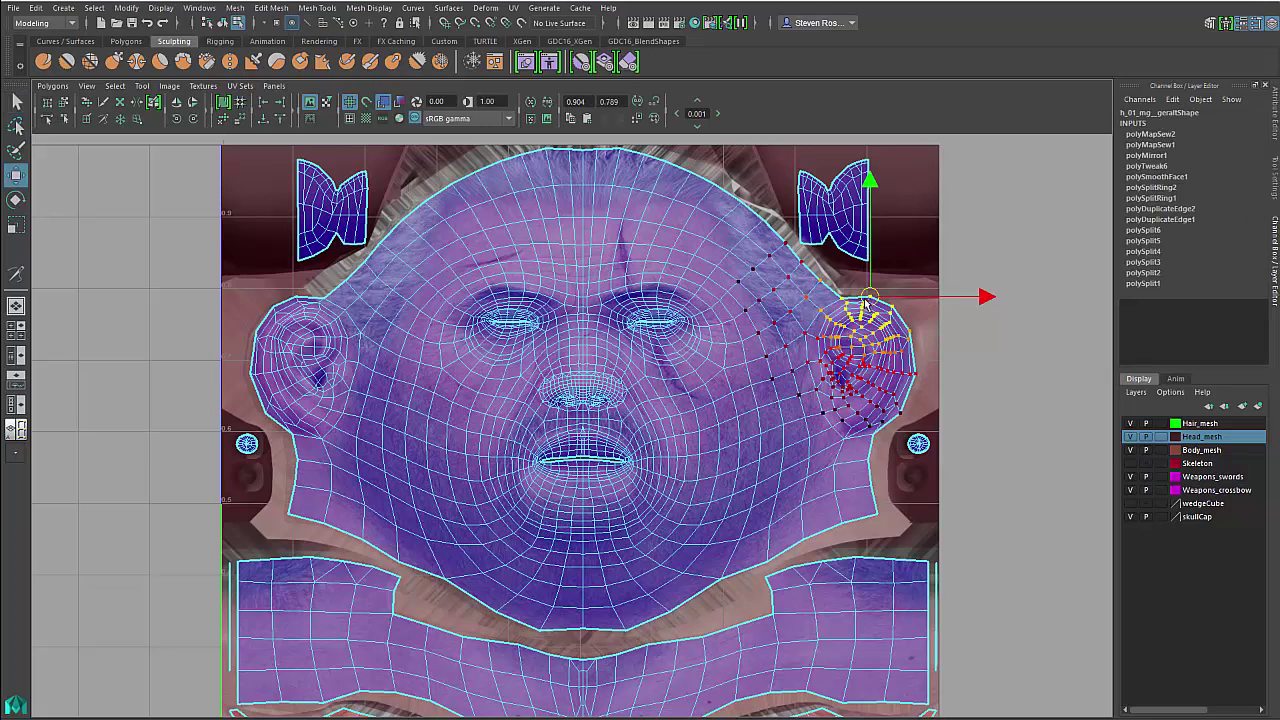
left_click_drag(867, 302, 843, 315)
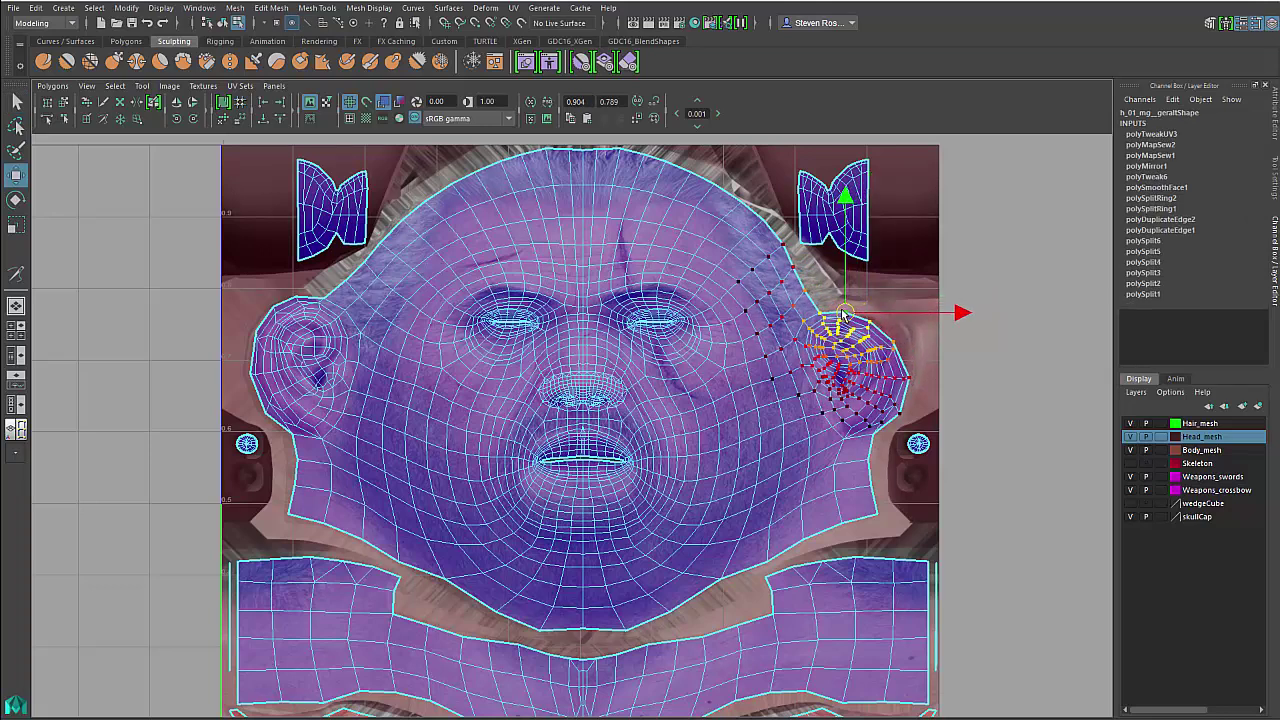
Hide the texture image and distort the same side's outer ear, jaw corner and cheek UVs inward with soft selection
left_click(309, 103)
left_click_drag(855, 320, 872, 385)
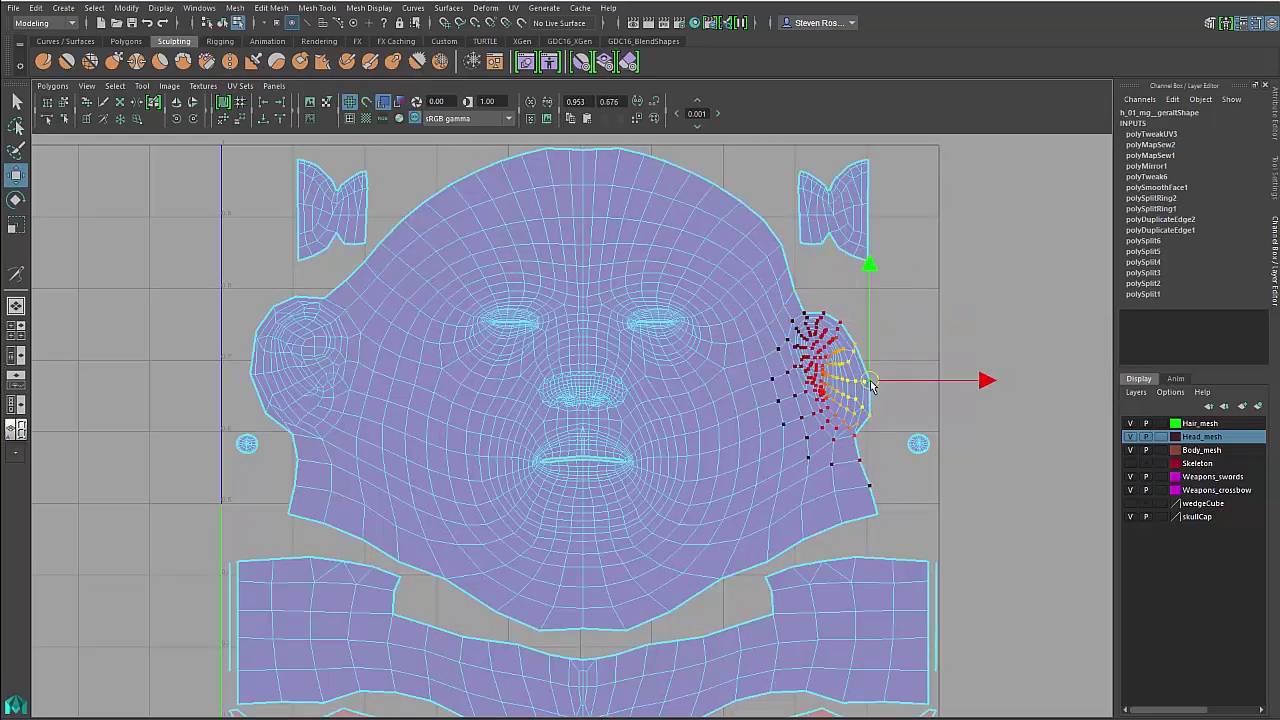
left_click(874, 519)
left_click_drag(871, 514, 834, 514)
left_click(730, 392)
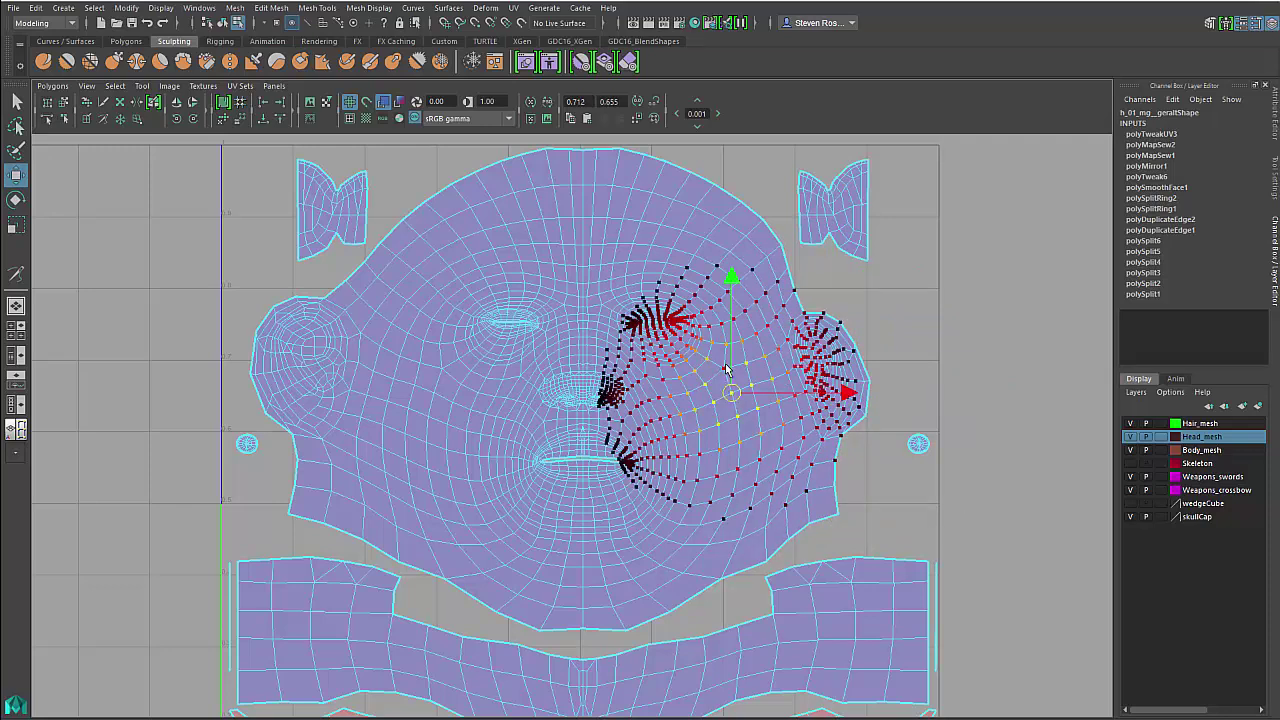
left_click_drag(727, 370, 709, 401)
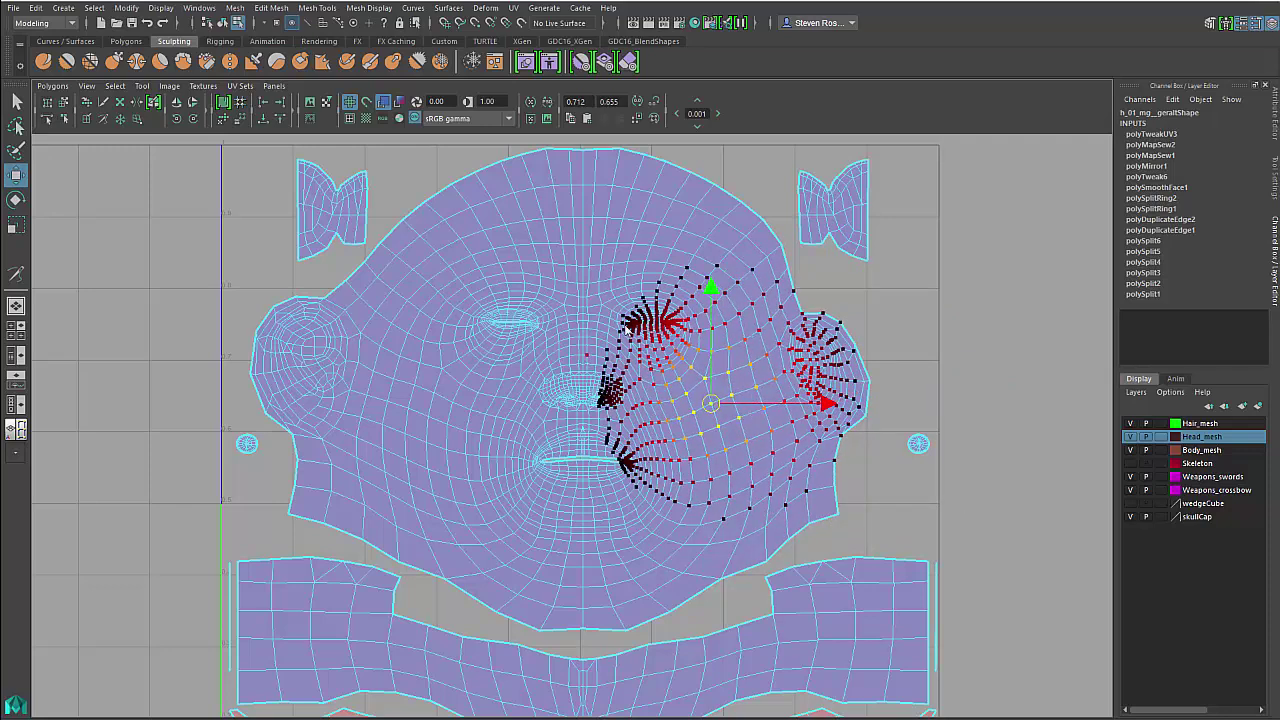
left_click(533, 280)
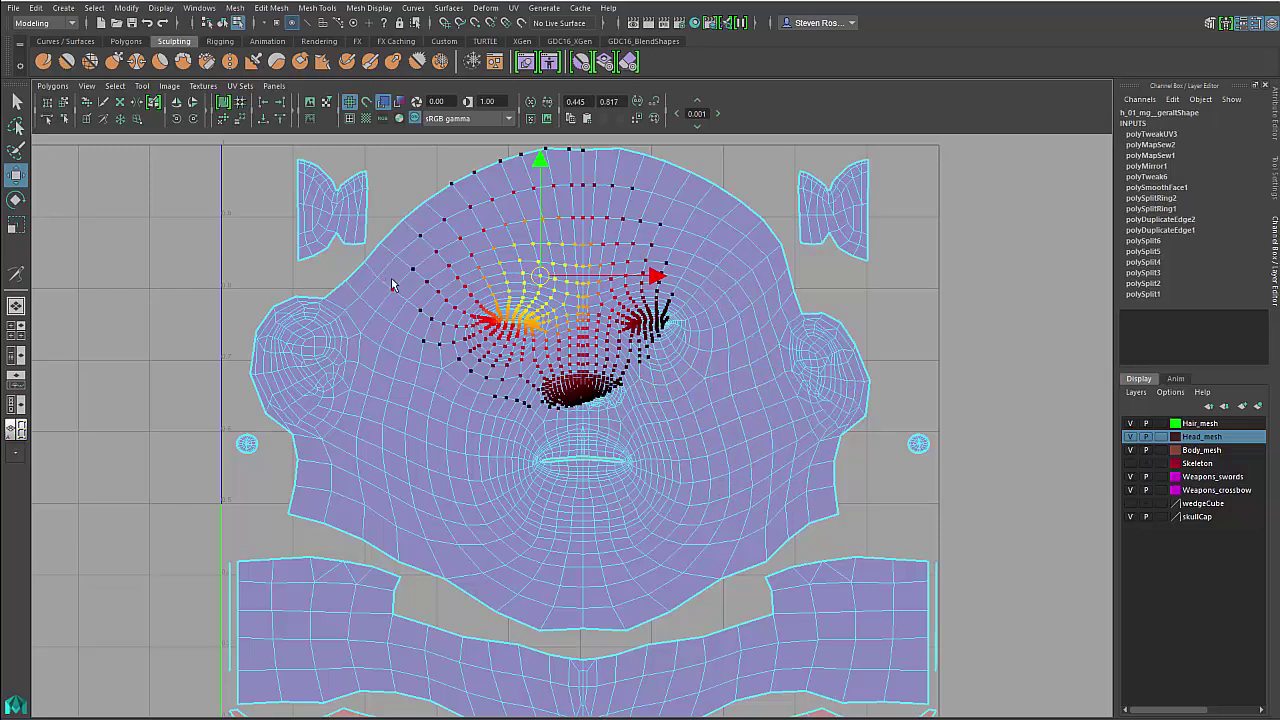
Return to object selection, pinch the UVs around the eye on the distorted side, and try smearing the jaw corner, undoing the last stroke
key("F8")
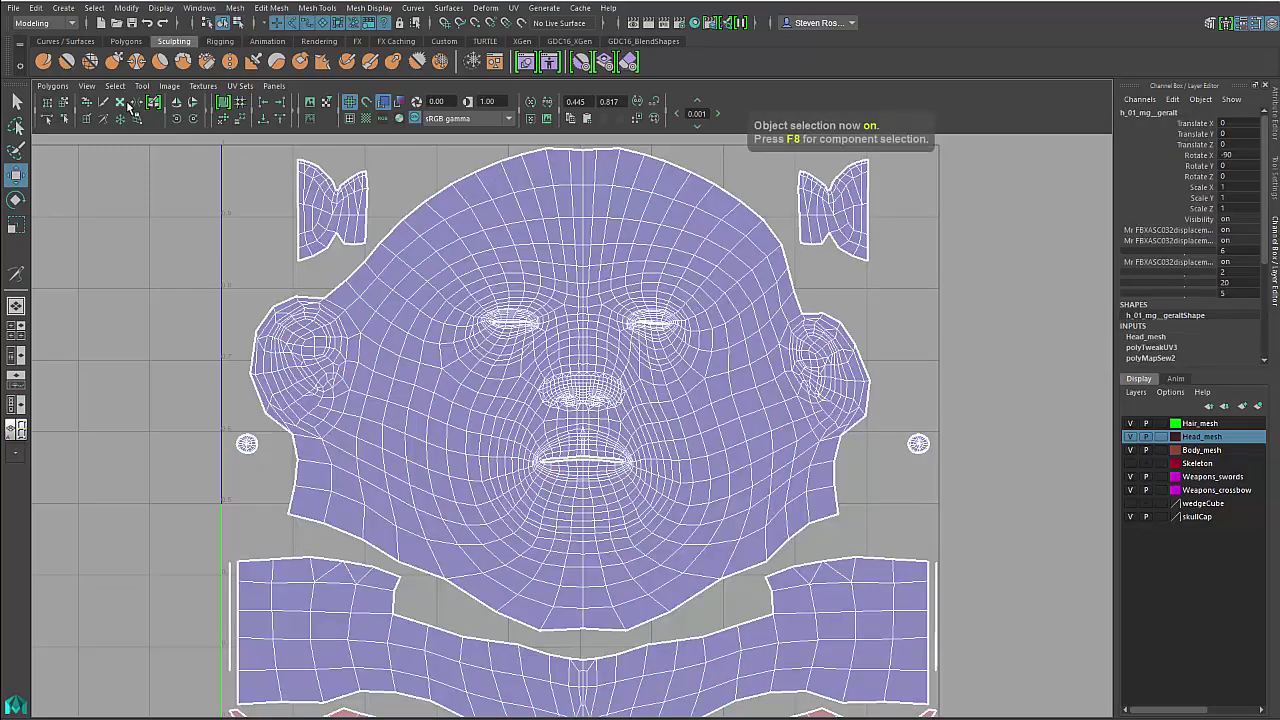
left_click(136, 102)
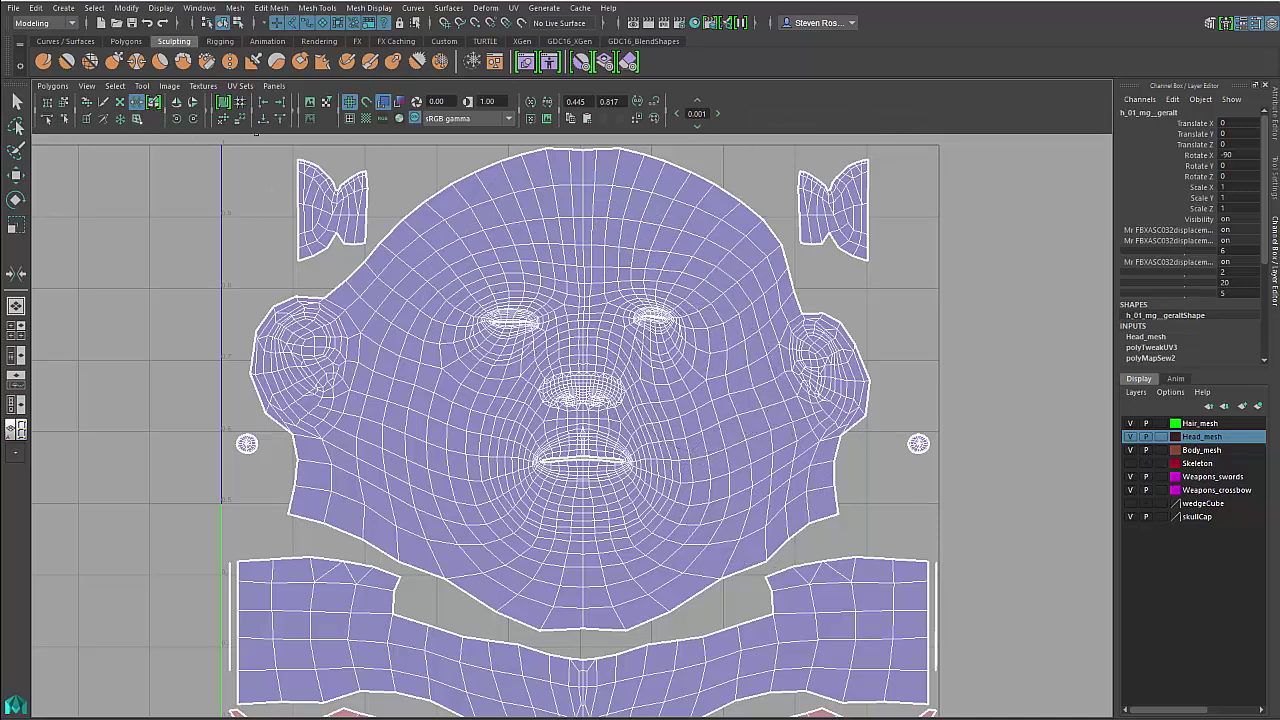
left_click(137, 119)
mouse_move(827, 504)
left_mouse_down()
mouse_move(797, 486)
mouse_move(823, 514)
left_mouse_up()
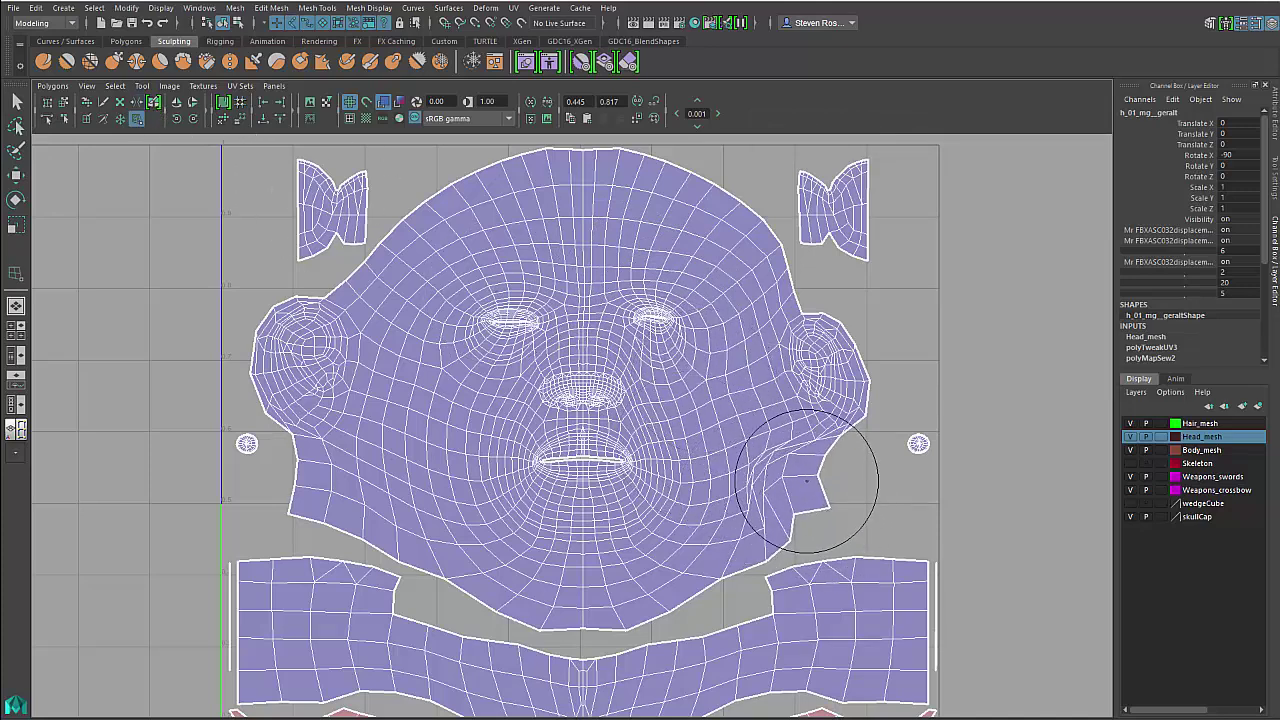
key("ctrl+z")
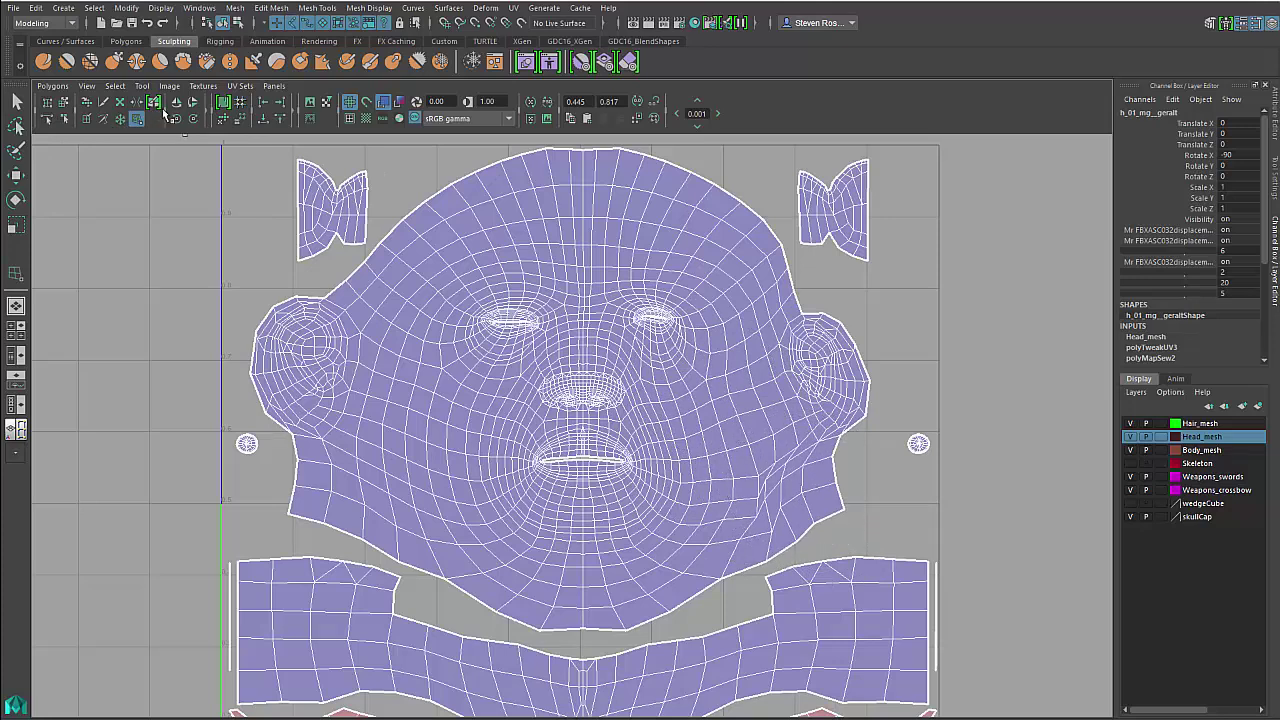
Grab the UVs on the distorted side's cheek and jaw and push them outward
left_click(87, 103)
mouse_move(762, 444)
left_mouse_down()
mouse_move(810, 489)
mouse_move(802, 480)
left_mouse_up()
left_click_drag(680, 398, 677, 397)
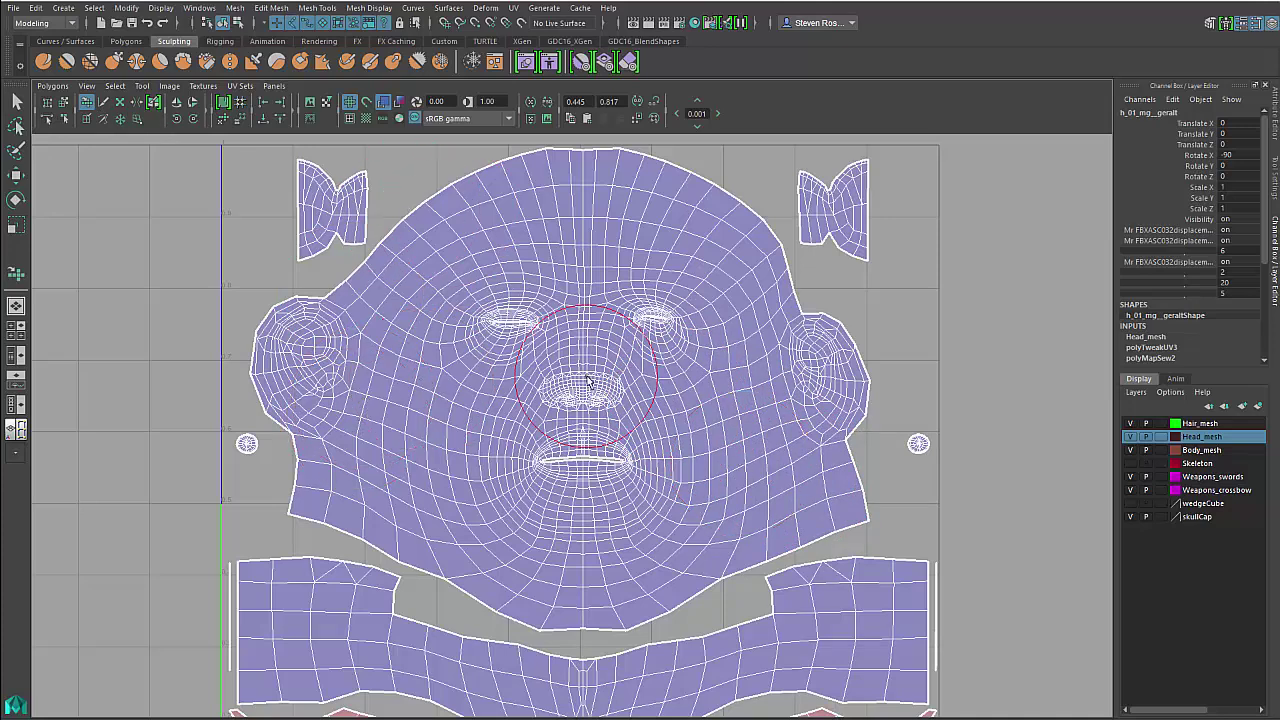
Symmetrize the distorted half of the face's UVs with the other half, using a forehead centre edge as the topological symmetry seam
left_click(153, 102)
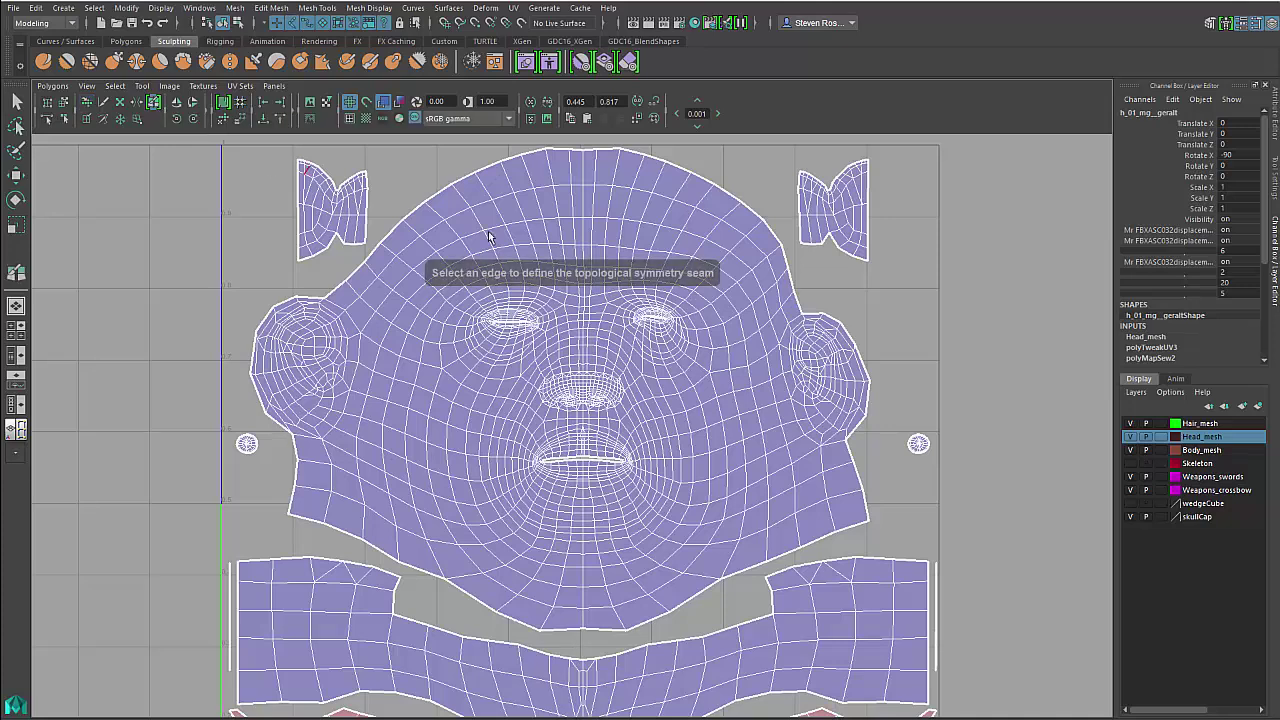
left_click(584, 204)
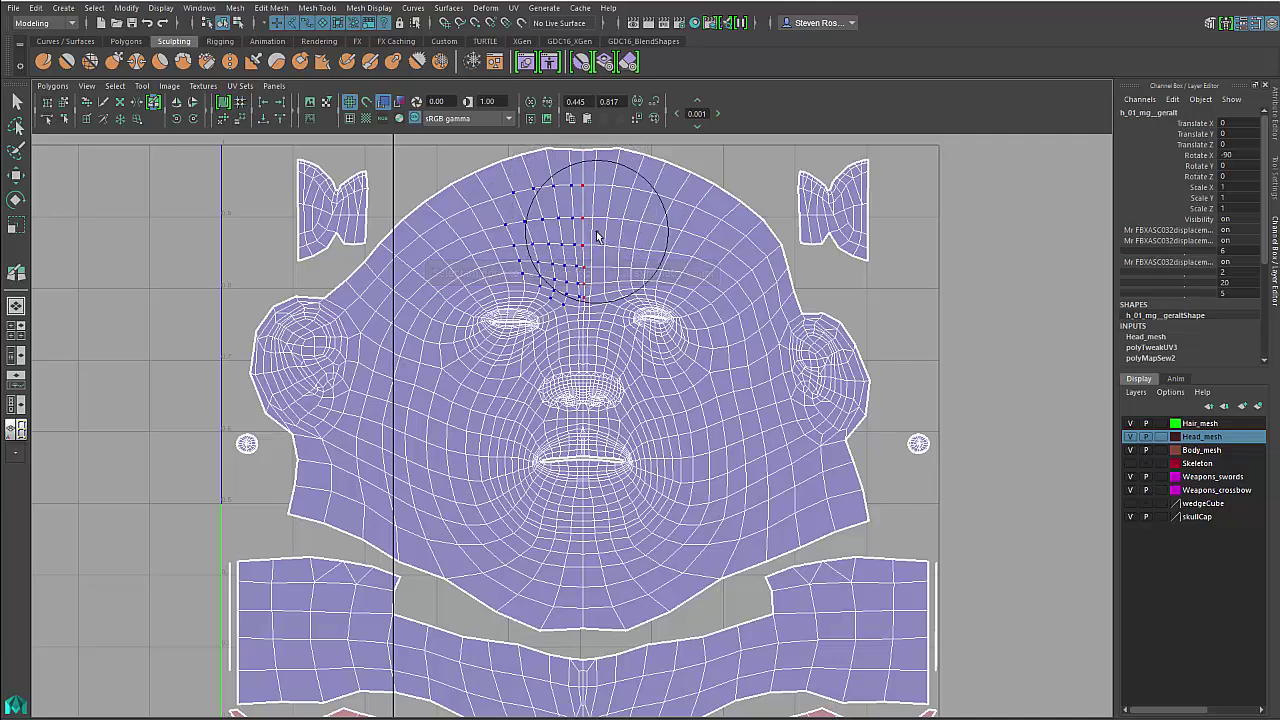
mouse_move(473, 356)
left_mouse_down()
mouse_move(522, 388)
mouse_move(652, 392)
mouse_move(640, 318)
mouse_move(470, 322)
mouse_move(501, 173)
mouse_move(470, 265)
mouse_move(531, 466)
left_mouse_up()
mouse_move(463, 292)
left_mouse_down()
mouse_move(560, 380)
mouse_move(543, 500)
mouse_move(553, 610)
mouse_move(523, 214)
mouse_move(429, 414)
mouse_move(329, 305)
mouse_move(300, 443)
mouse_move(386, 529)
mouse_move(514, 600)
mouse_move(507, 514)
mouse_move(366, 471)
mouse_move(463, 329)
mouse_move(340, 517)
mouse_move(555, 420)
mouse_move(520, 430)
mouse_move(850, 370)
mouse_move(700, 330)
mouse_move(772, 405)
mouse_move(779, 510)
mouse_move(646, 385)
mouse_move(620, 290)
mouse_move(614, 160)
mouse_move(595, 340)
left_mouse_up()
mouse_move(617, 578)
left_mouse_down()
mouse_move(600, 586)
mouse_move(457, 529)
mouse_move(555, 287)
mouse_move(728, 517)
mouse_move(776, 516)
left_mouse_up()
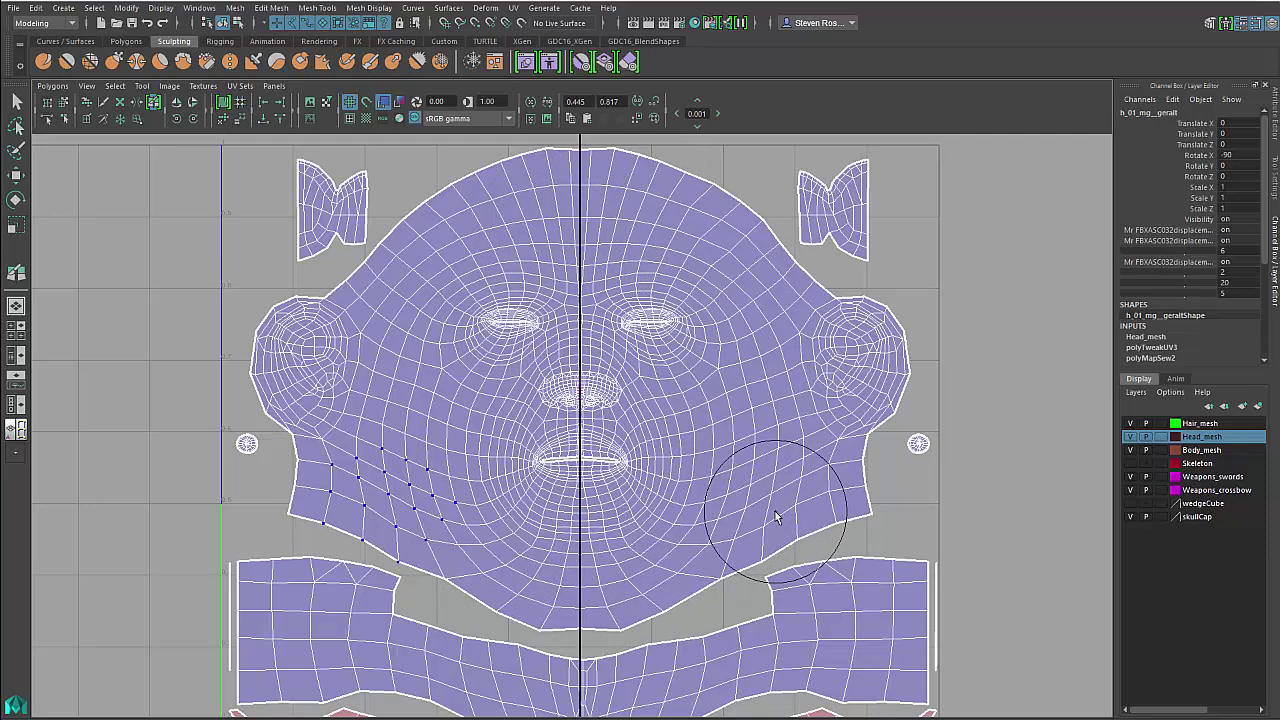
Return to the perspective view, turn off isolation to show the whole character, and select the steel sword in an enlarged view
right_click_drag(718, 551, 705, 551, "alt")
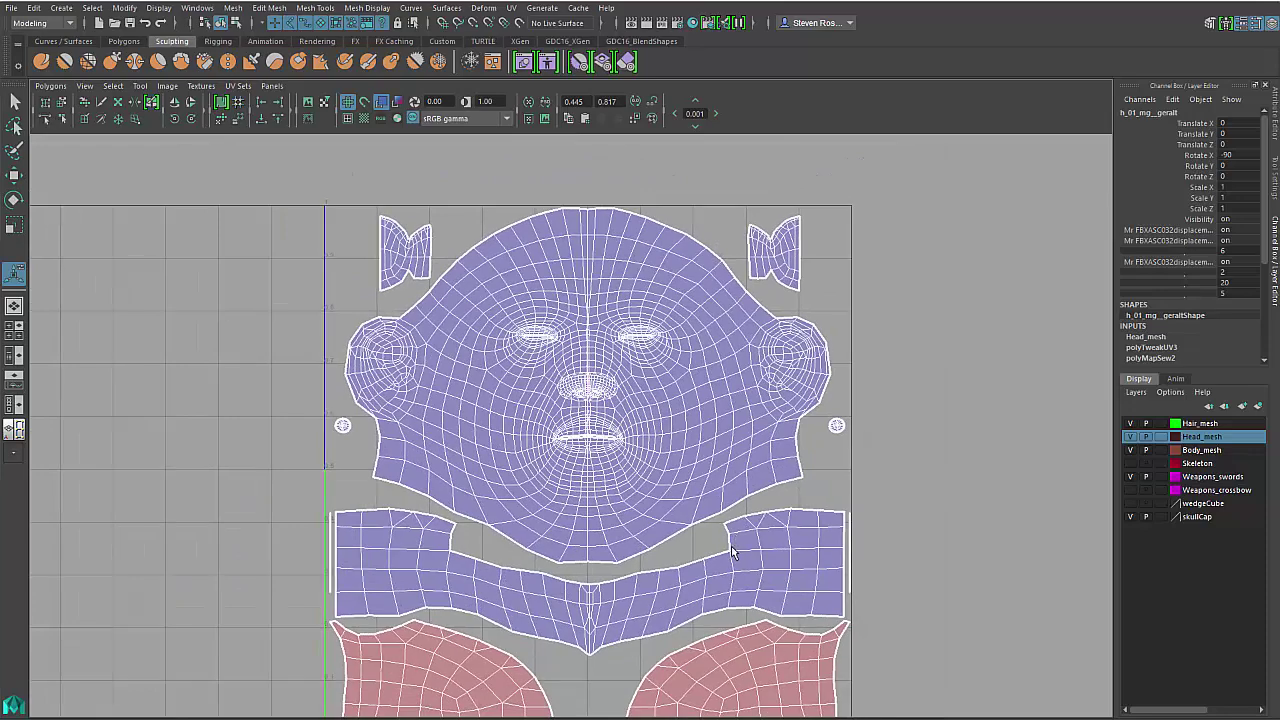
middle_click_drag(705, 551, 703, 530, "alt")
right_click_drag(703, 530, 693, 530, "alt")
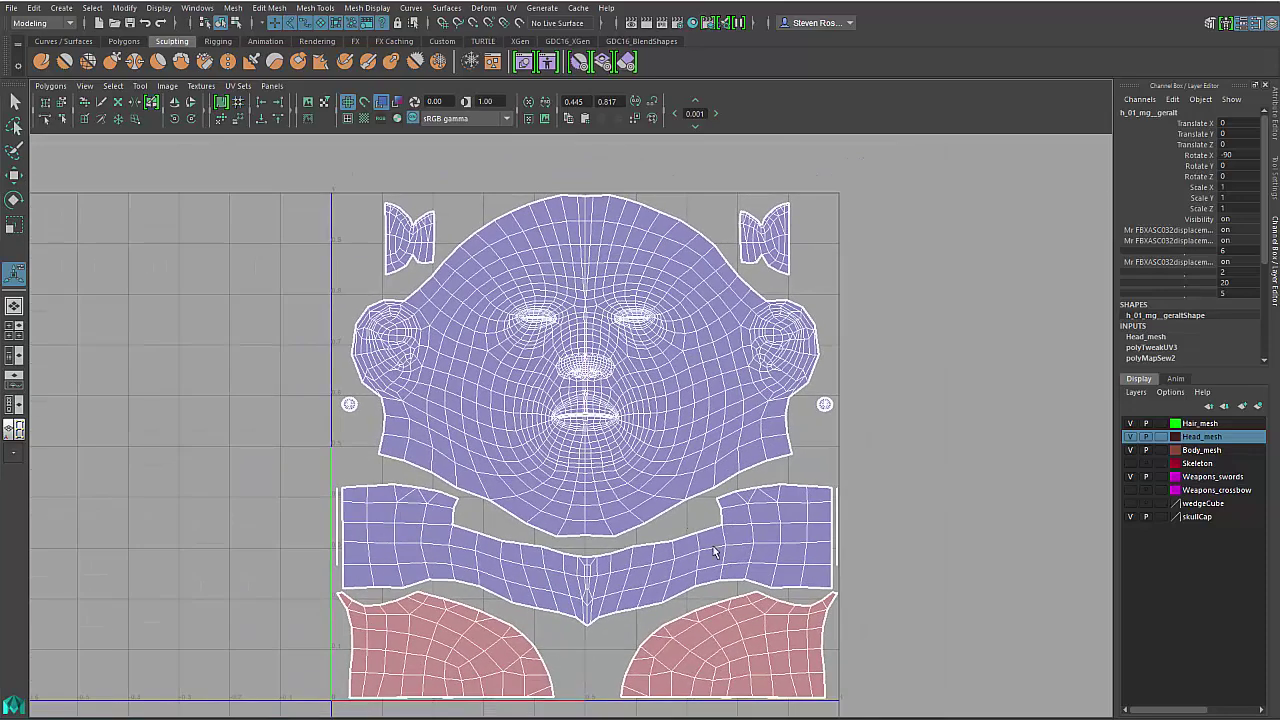
key("space")
mouse_move(394, 503)
left_mouse_down("alt")
mouse_move(458, 504)
mouse_move(460, 492)
mouse_move(392, 497)
left_mouse_up("alt")
key("ctrl+1")
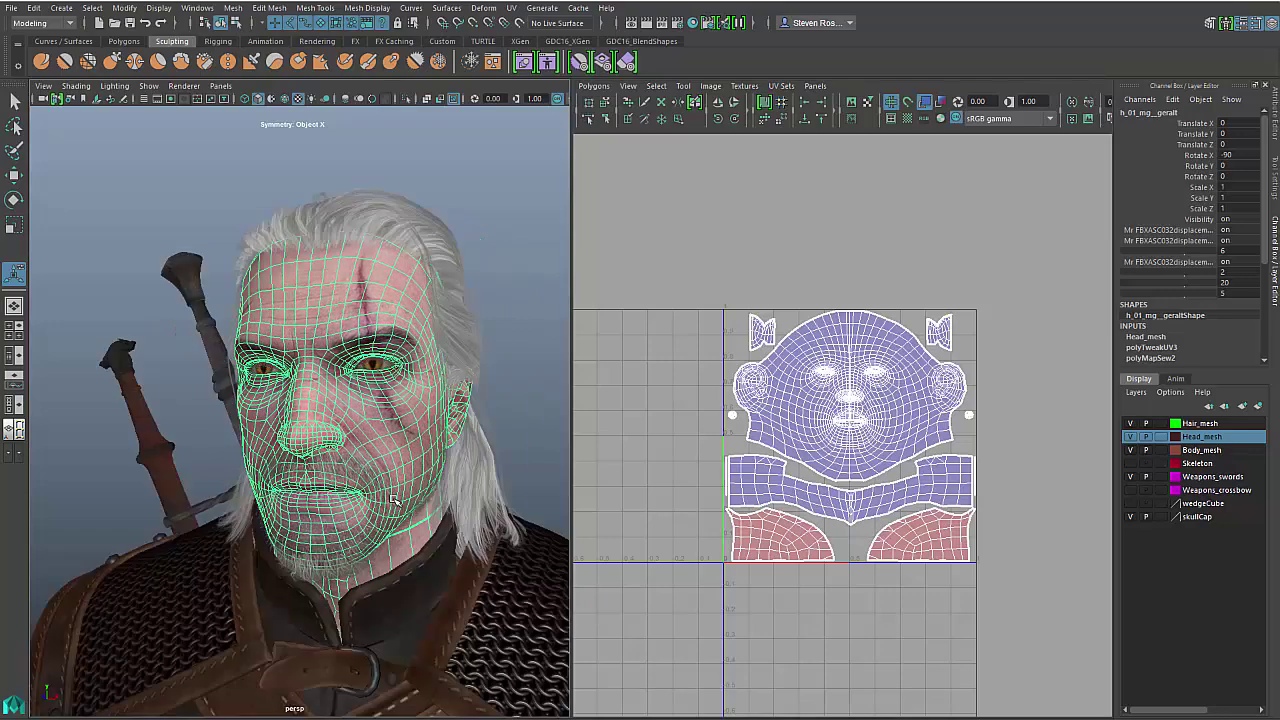
left_click(216, 367)
left_click_drag(216, 367, 427, 451, "alt")
key("space")
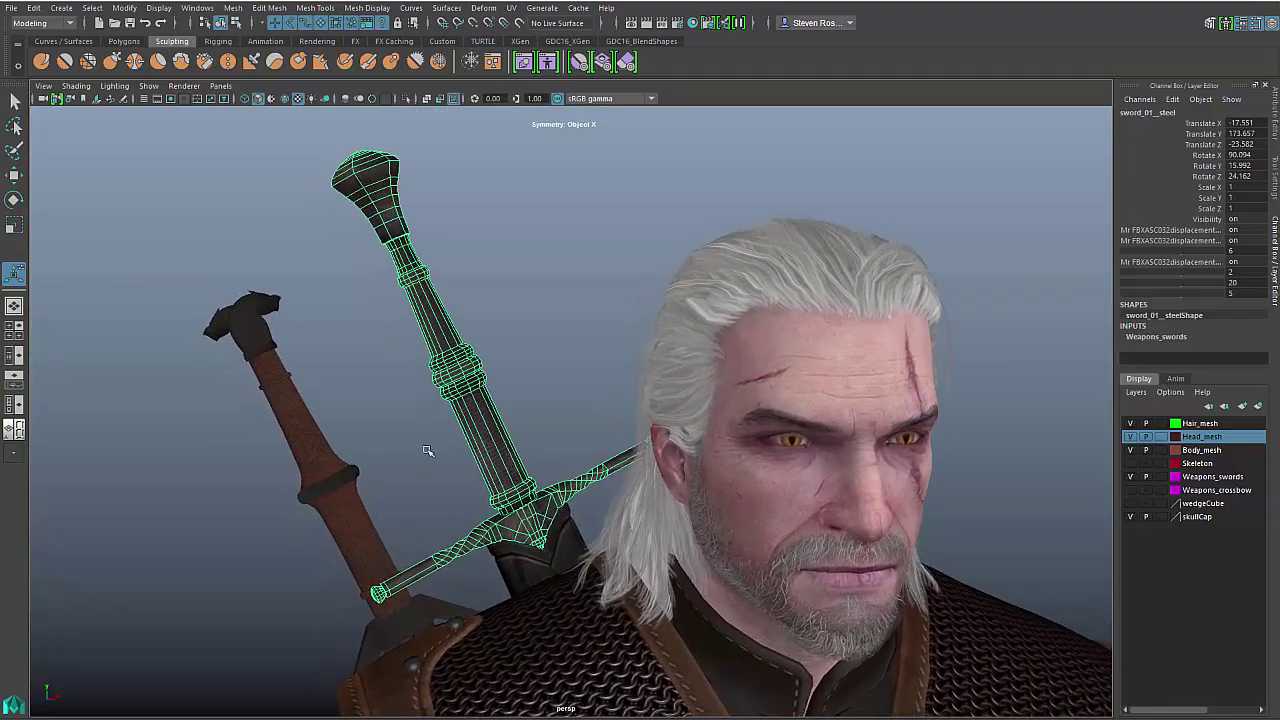
left_click_drag(501, 582, 497, 583, "alt")
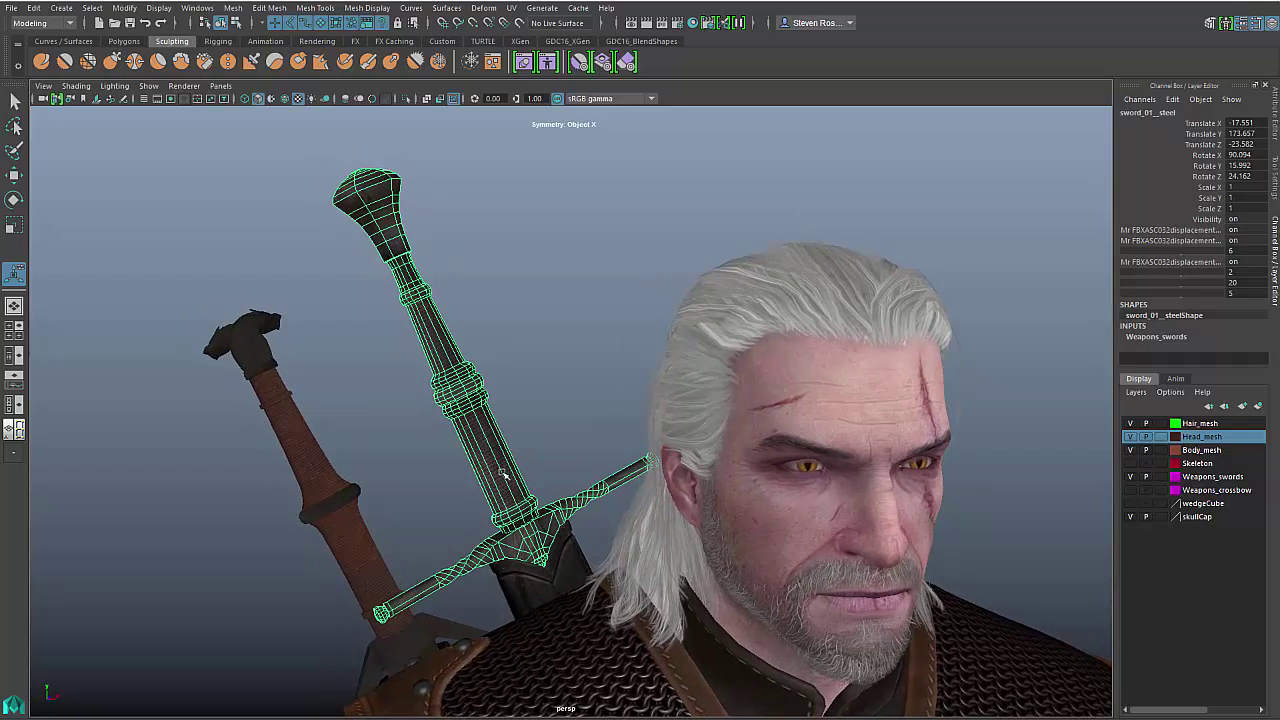
Switch the steel sword to face selection and select the ring of faces near the crossguard's end with object X symmetry
key("w")
left_click_drag(503, 447, 556, 414)
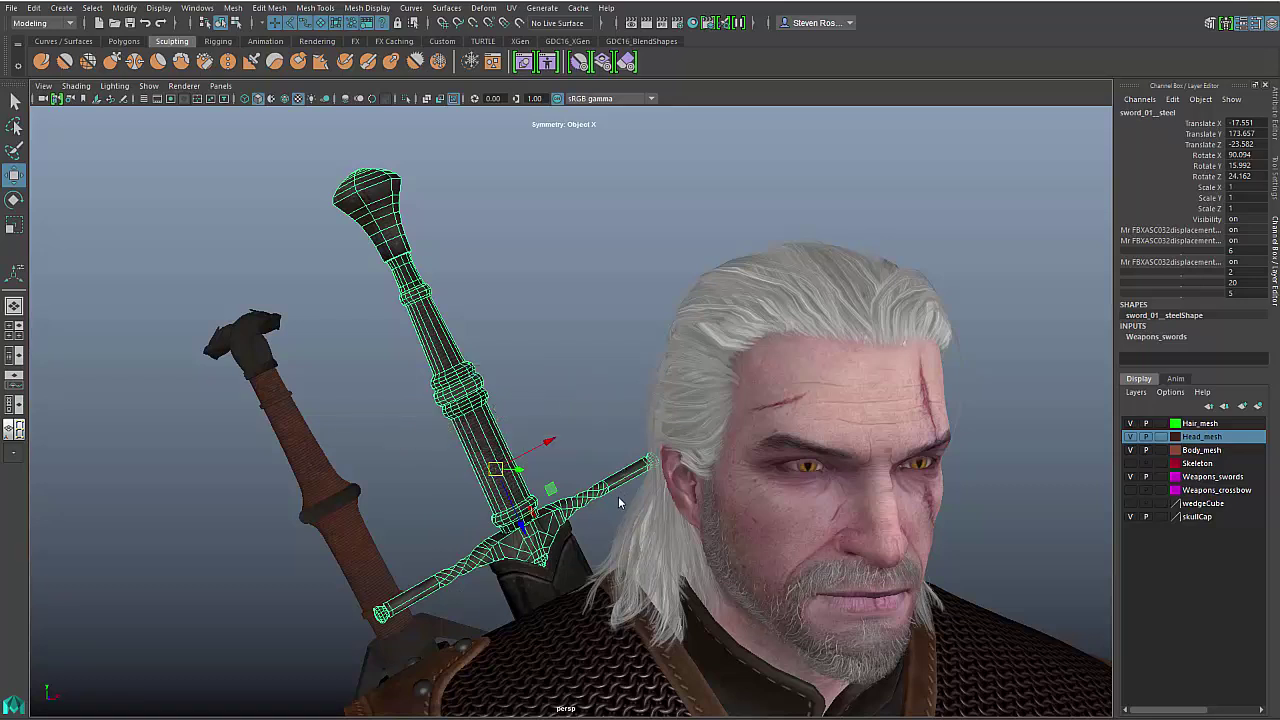
key("F11")
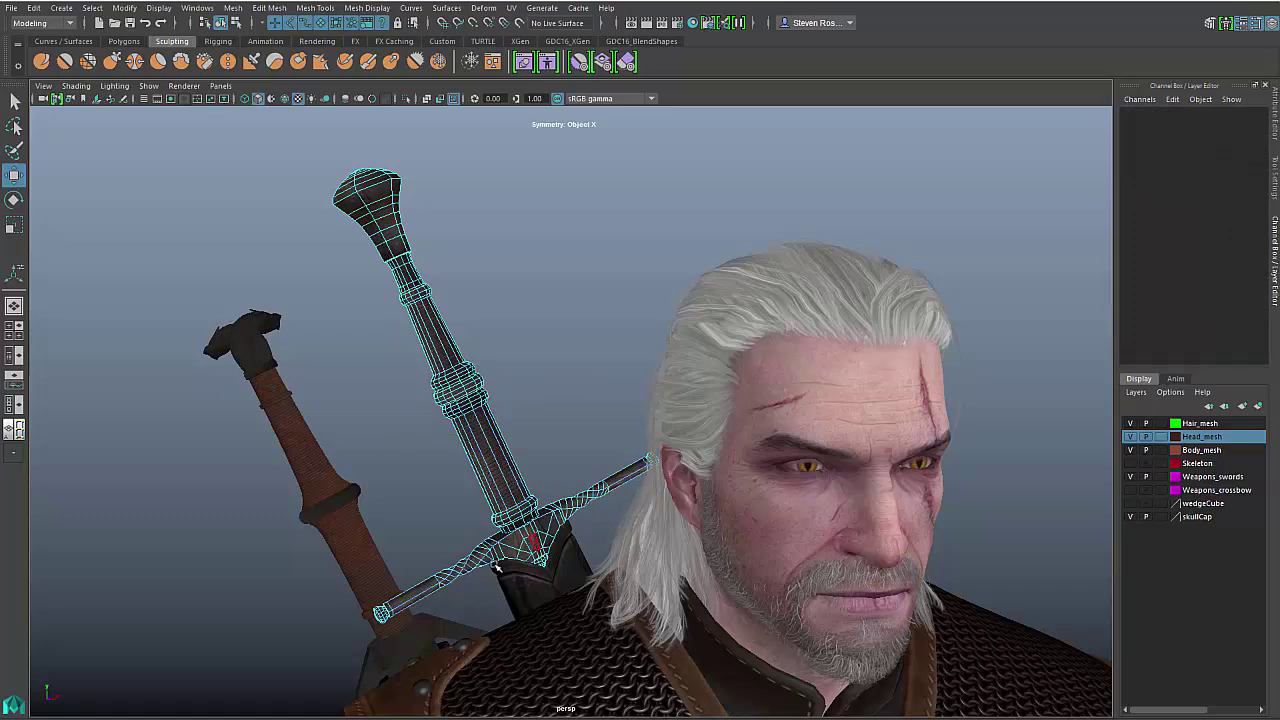
middle_click_drag(497, 567, 514, 523, "alt")
right_click_drag(514, 523, 663, 594, "alt")
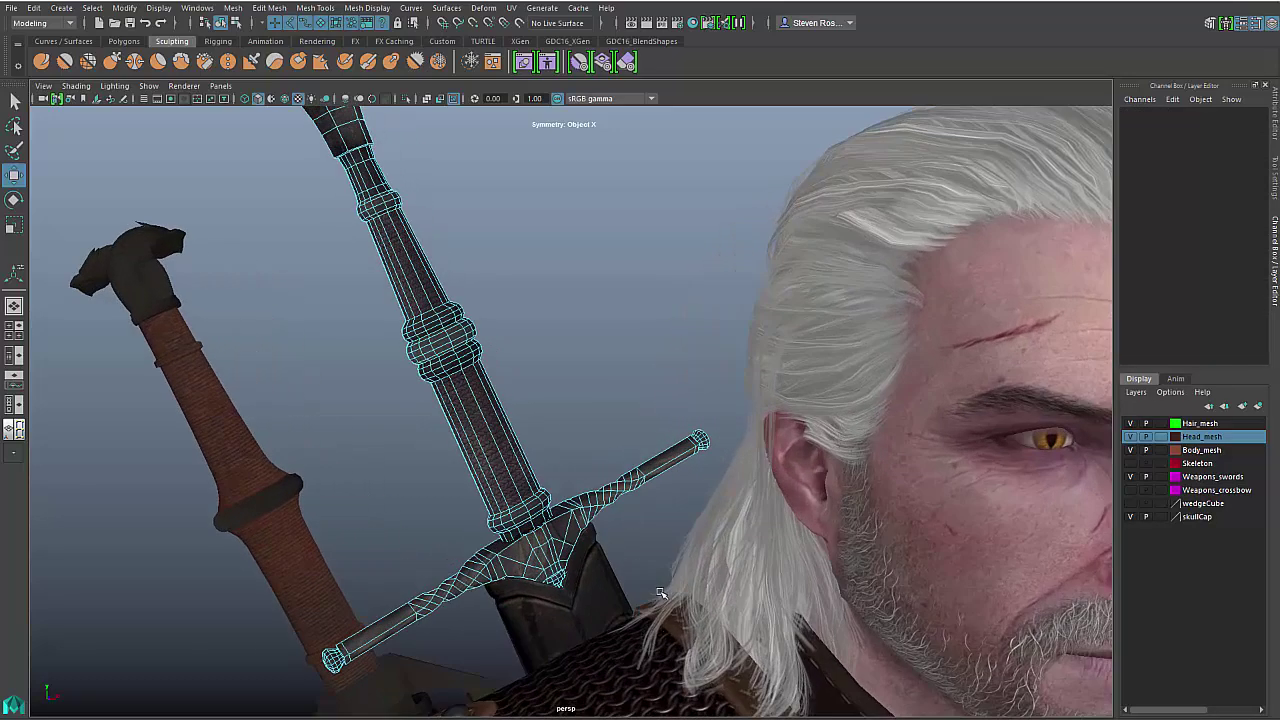
double_click(389, 633)
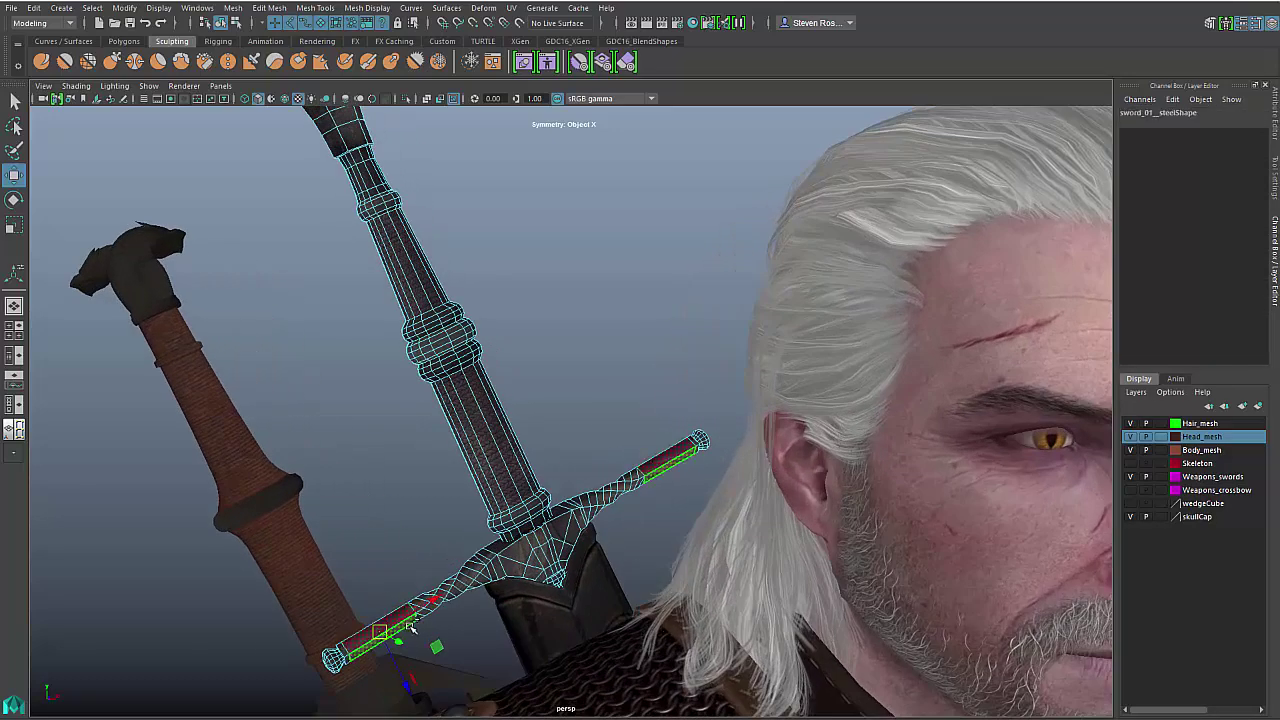
Extrude the selected crossguard faces outward with a Local Translate Z of 0.294, moving the in-view settings beside the sword
right_click_drag(410, 627, 408, 660, "shift")
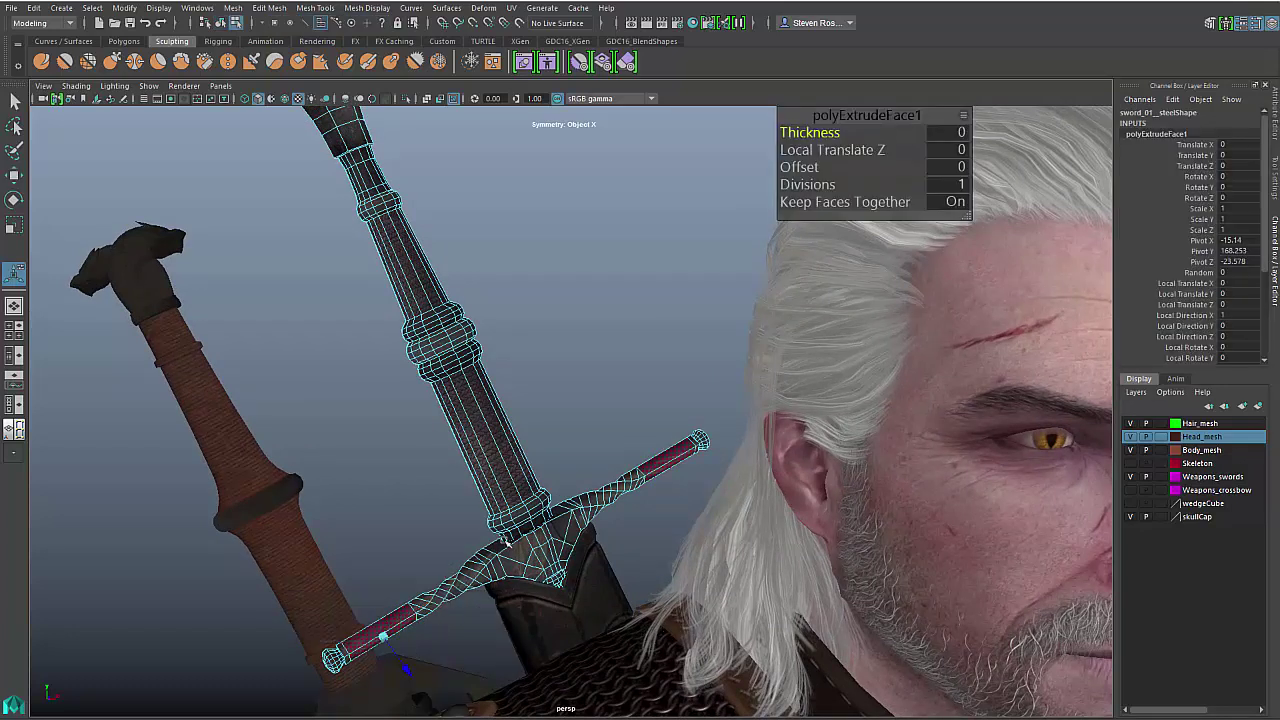
left_click_drag(836, 118, 585, 252)
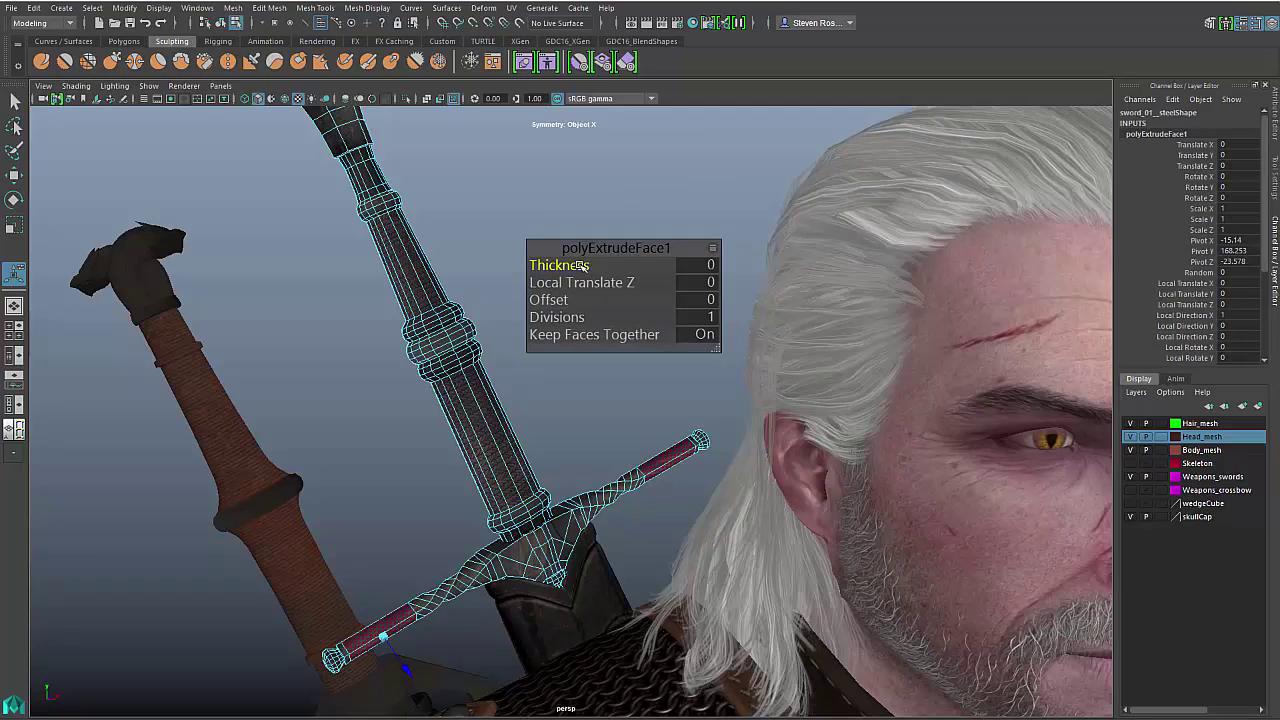
left_click_drag(567, 298, 575, 298)
right_click_drag(320, 466, 345, 464, "alt")
key("ctrl+e")
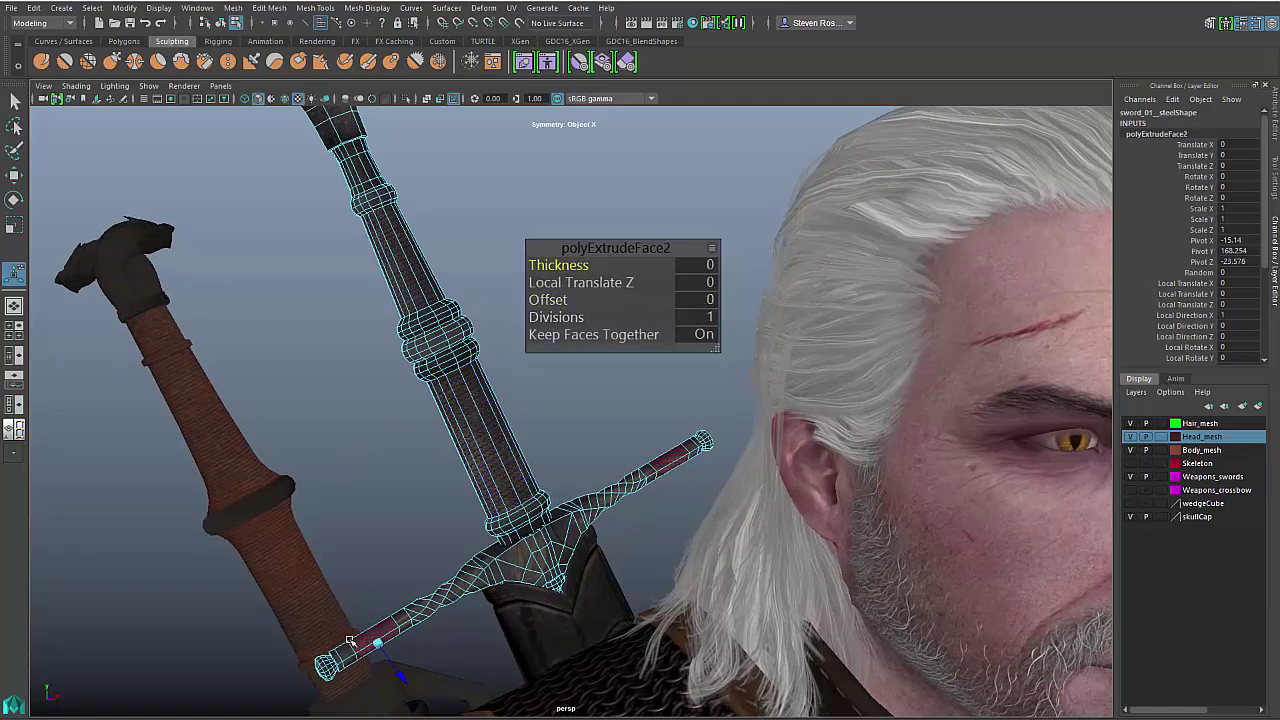
left_click_drag(402, 676, 408, 704)
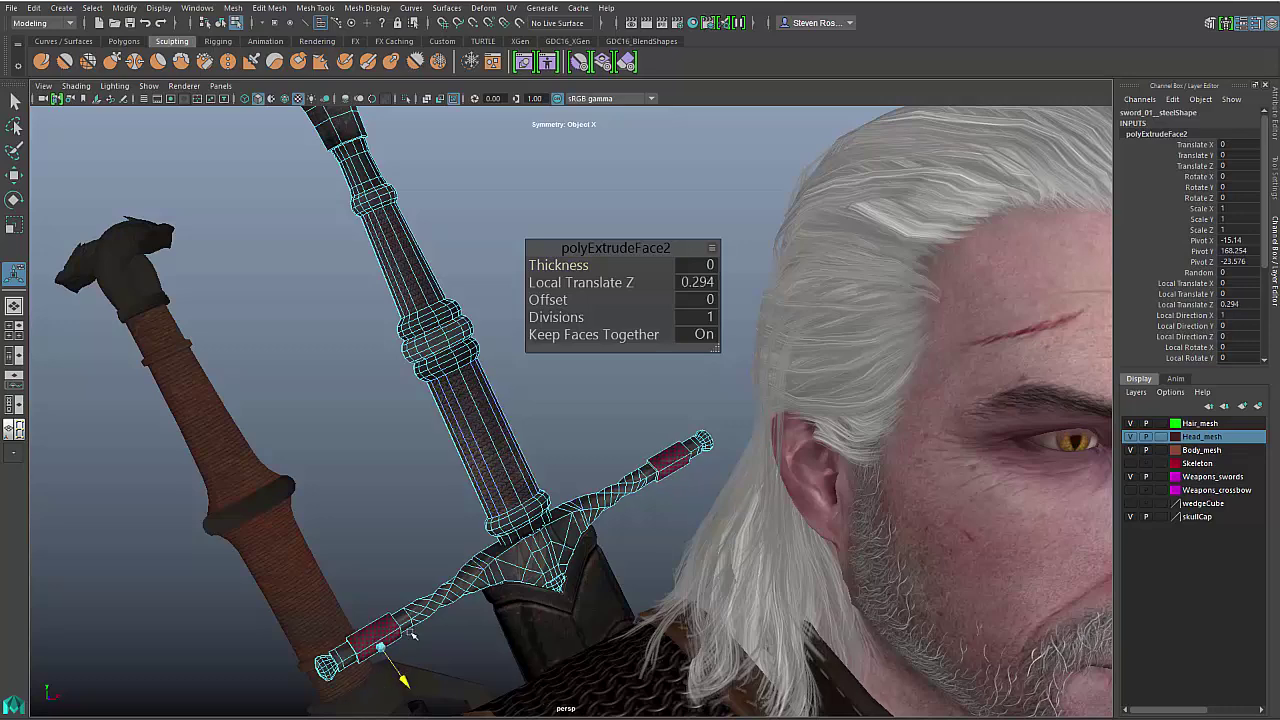
Insert an edge loop in the sword's pommel with the Multi-Cut tool
right_click_drag(646, 541, 586, 518, "alt")
left_click_drag(586, 518, 570, 527, "alt")
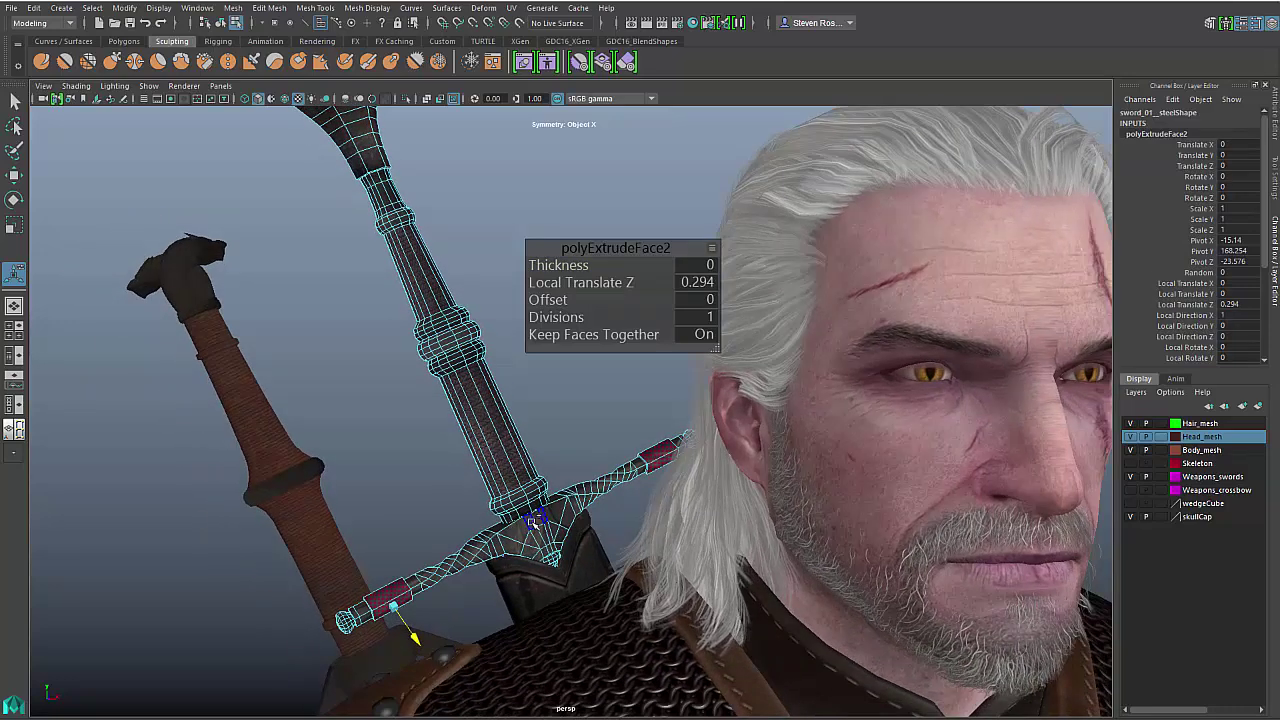
right_click_drag(533, 521, 453, 522, "shift")
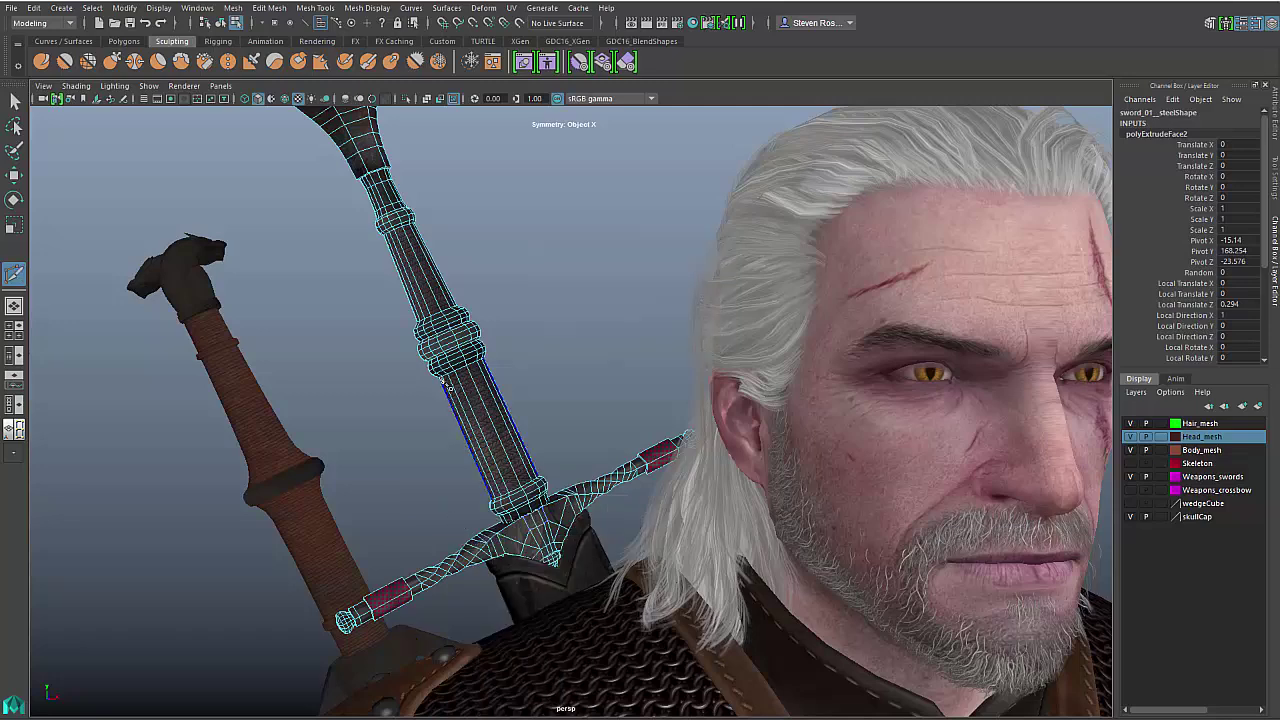
middle_click_drag(450, 370, 466, 430, "alt")
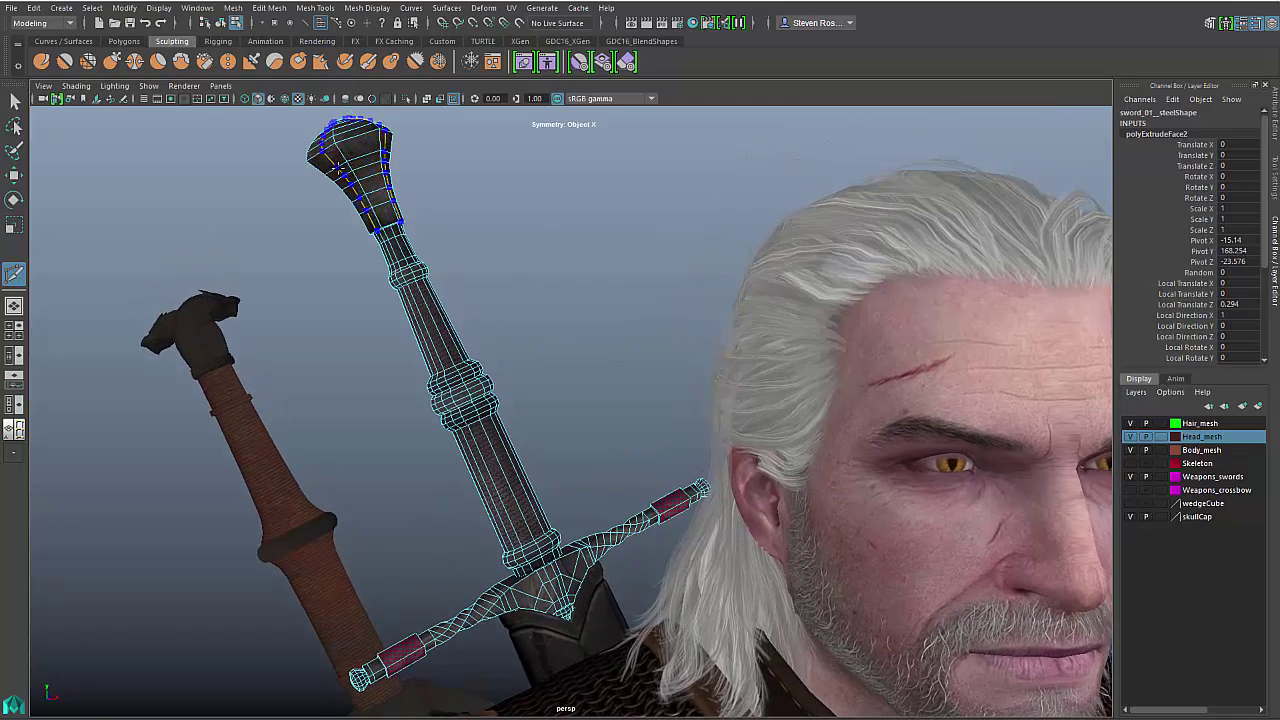
left_click(331, 158, "ctrl")
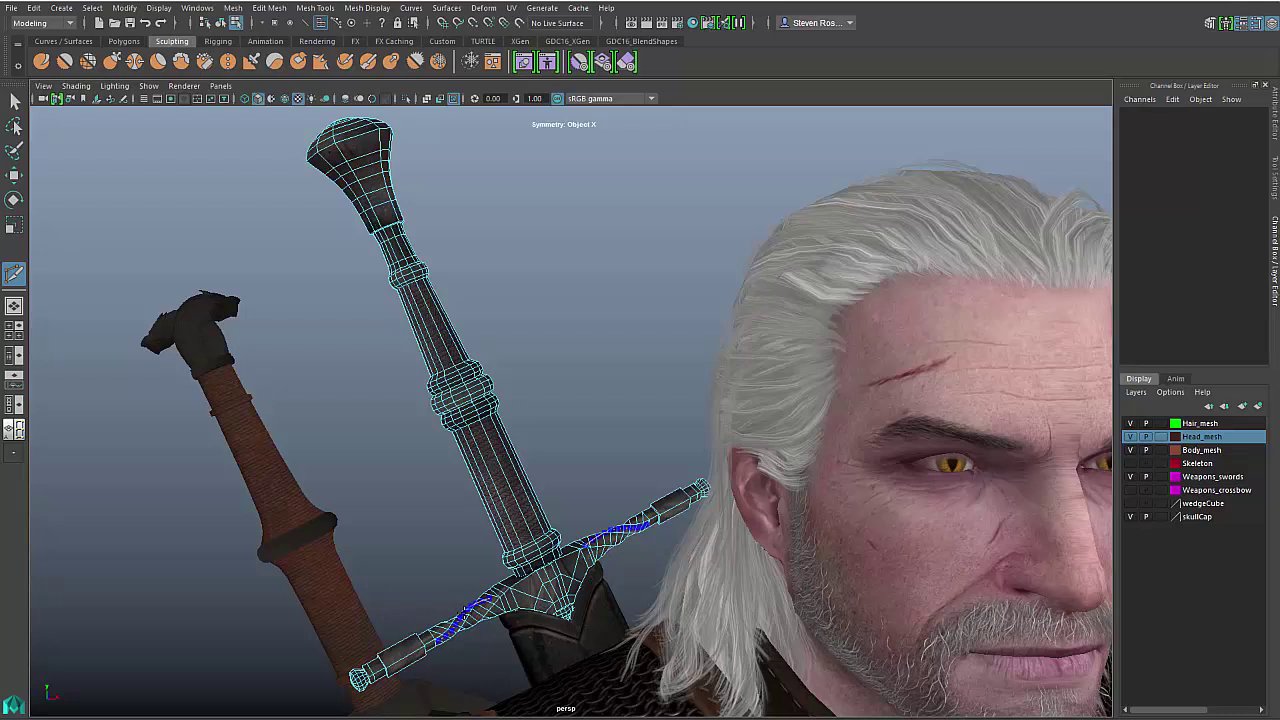
Slice symmetrical diagonal cuts across the lower and upper sections of the sword's grip with the Multi-Cut tool
scroll(452, 528, "up", 2)
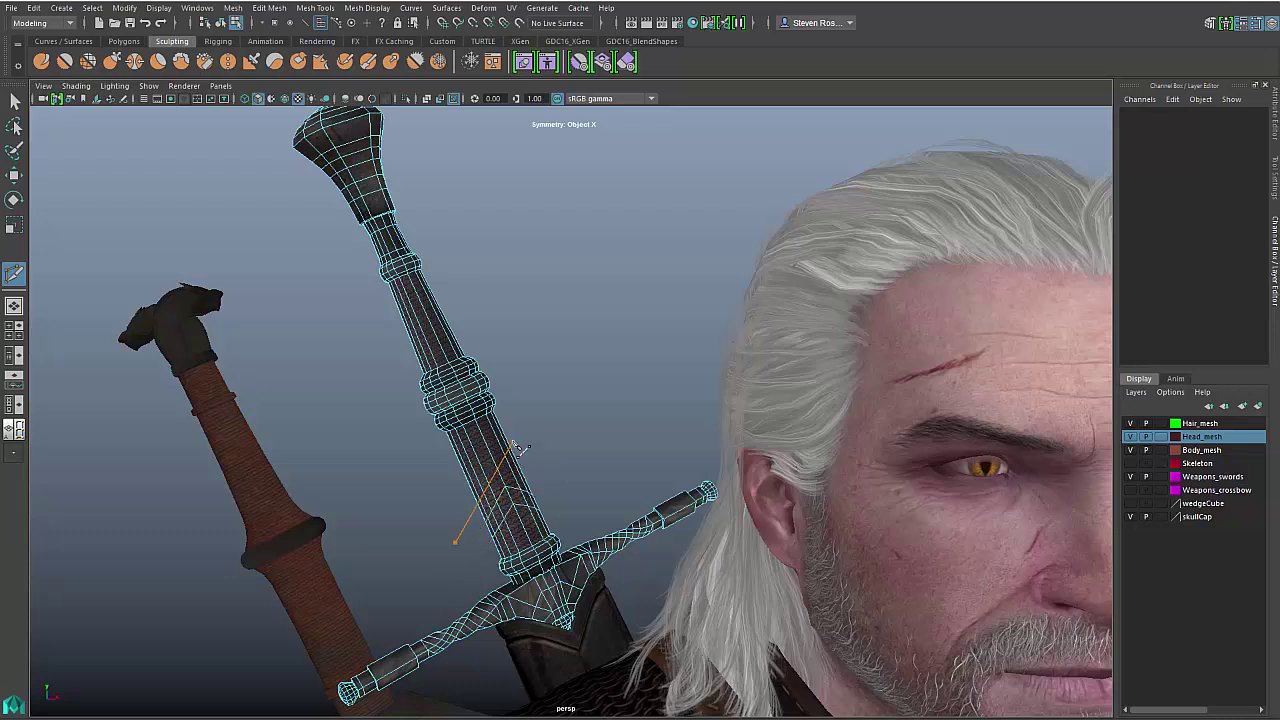
left_click_drag(512, 441, 513, 440)
middle_click_drag(416, 440, 422, 437, "alt")
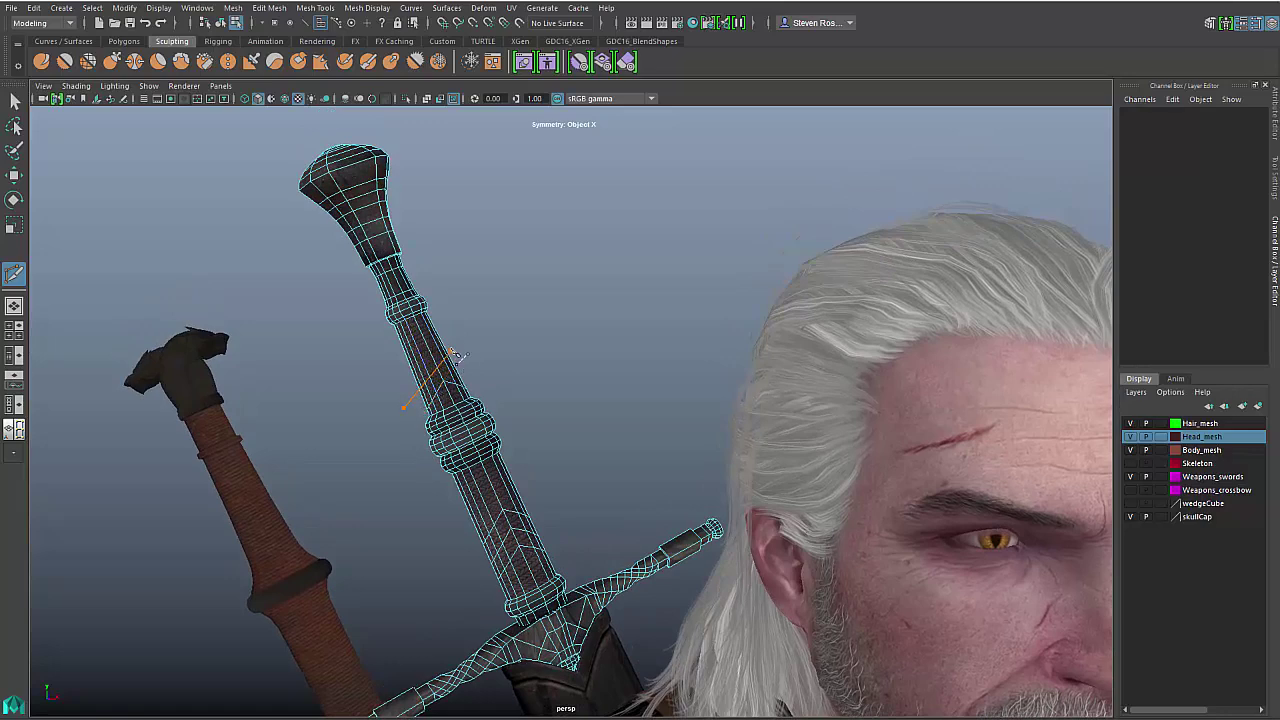
left_click_drag(598, 508, 603, 543, "alt")
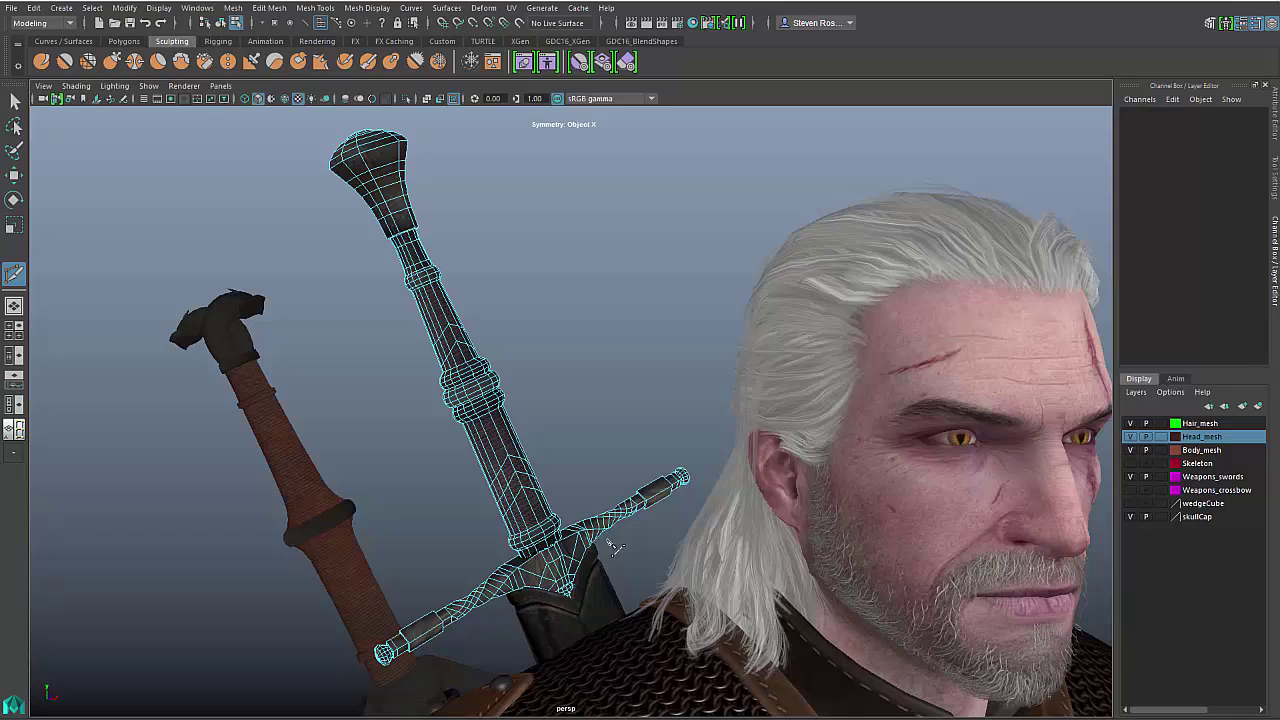
scroll(615, 547, "down", 5)
left_click_drag(800, 540, 740, 517, "alt")
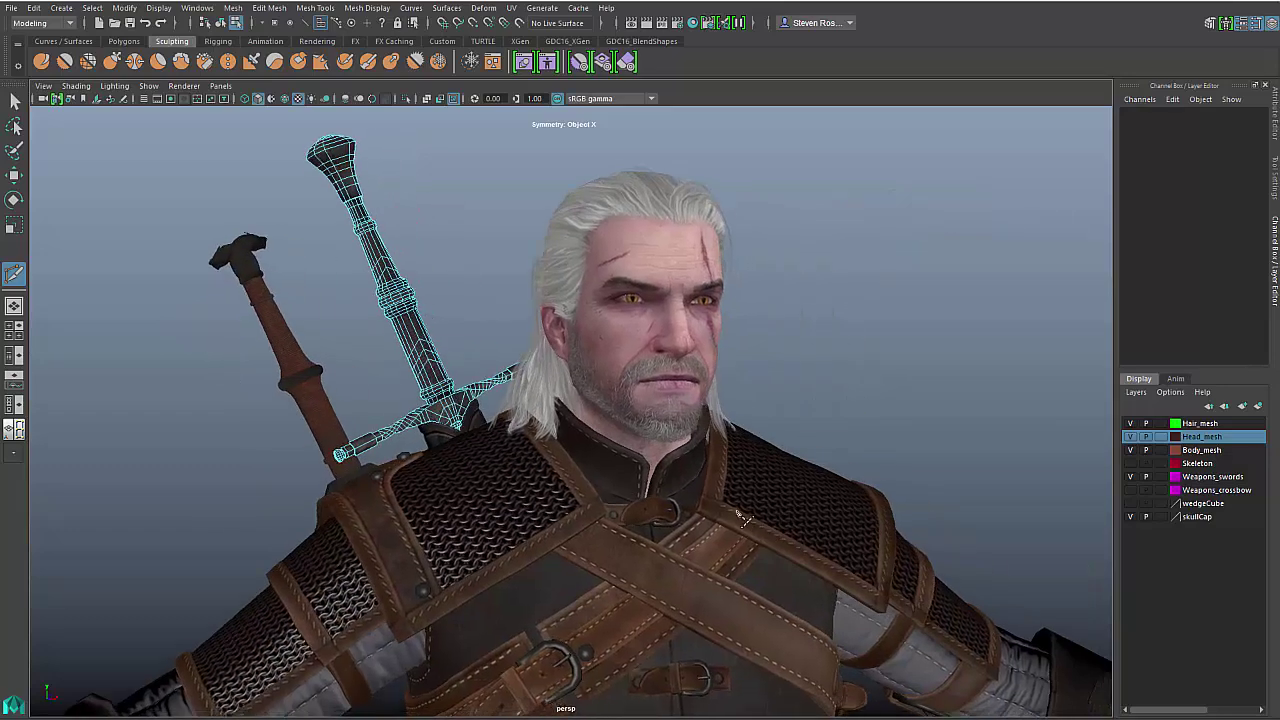